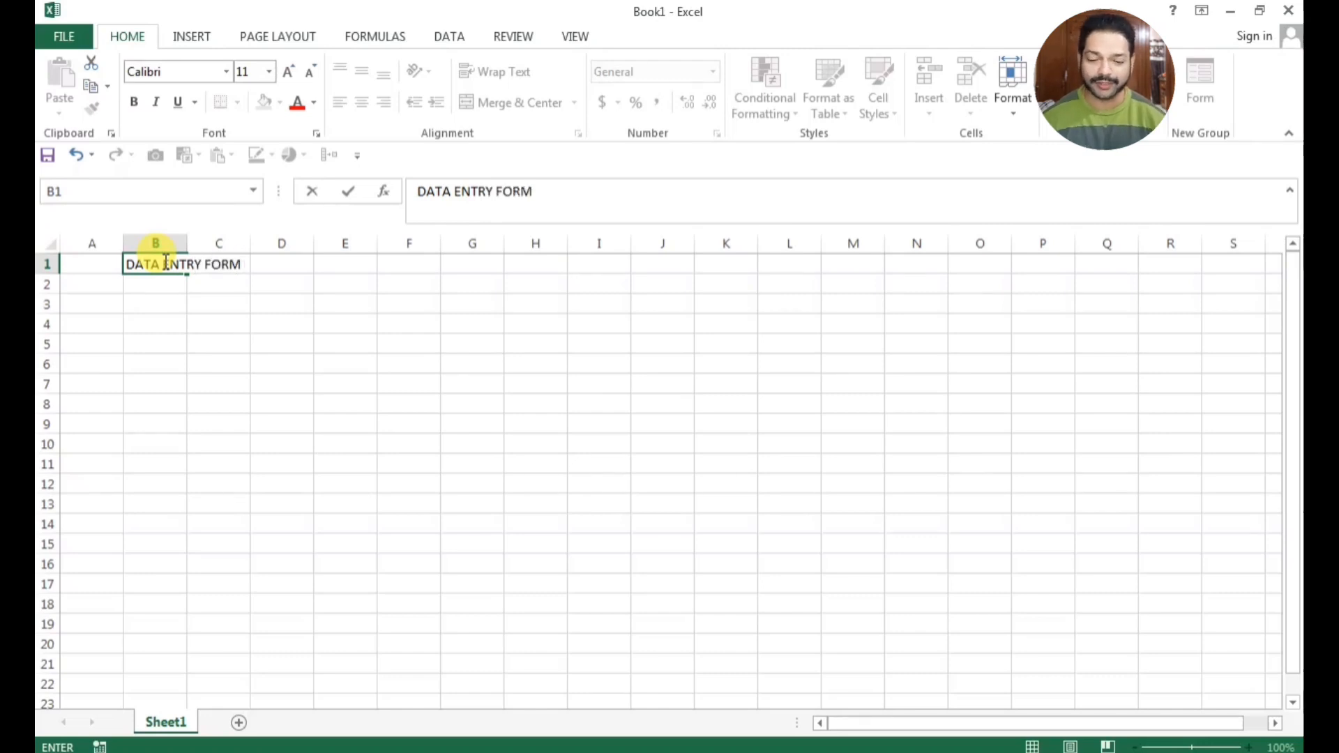
# Confirm the title DATA ENTRY FORM in B1 and enter the label CUSTOMER ID in cell B3
pyautogui.press('Return')
pyautogui.press('Return')
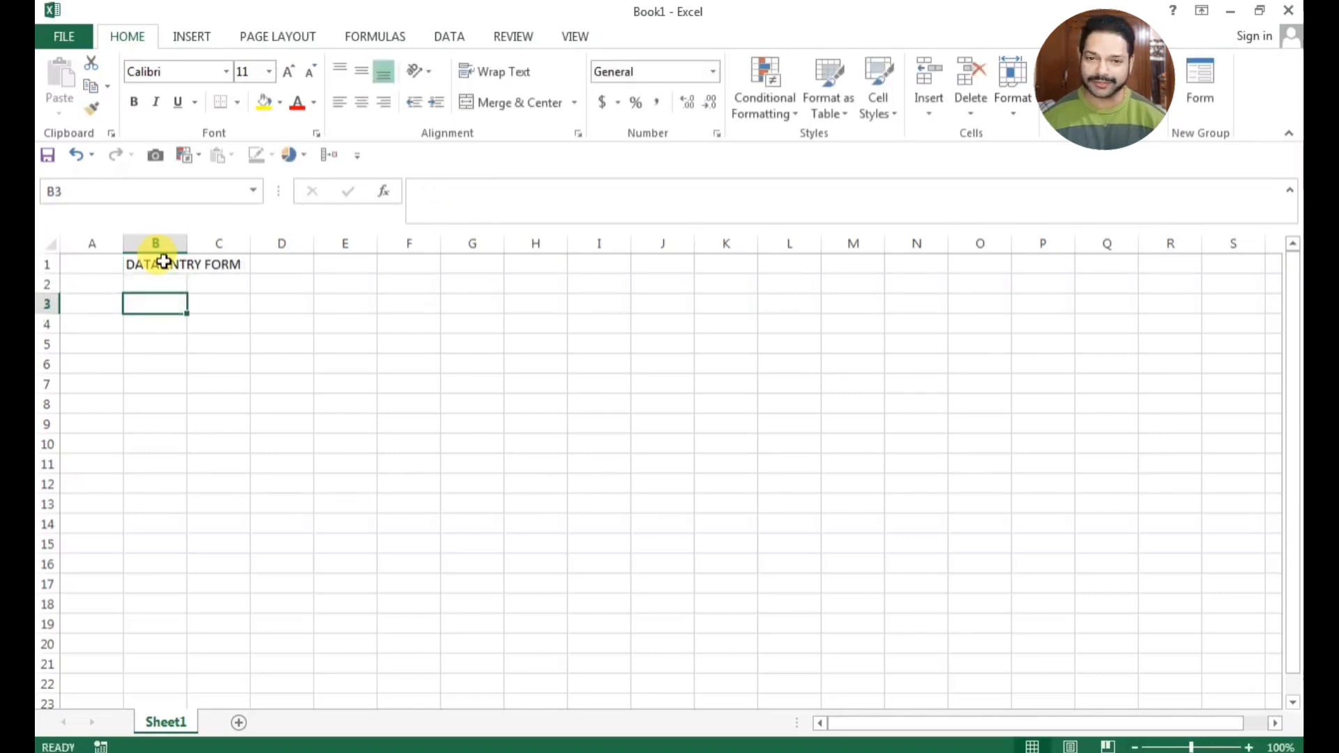
pyautogui.write('CIS')
pyautogui.press('BackSpace')
pyautogui.press('BackSpace')
pyautogui.write('USTOMER')
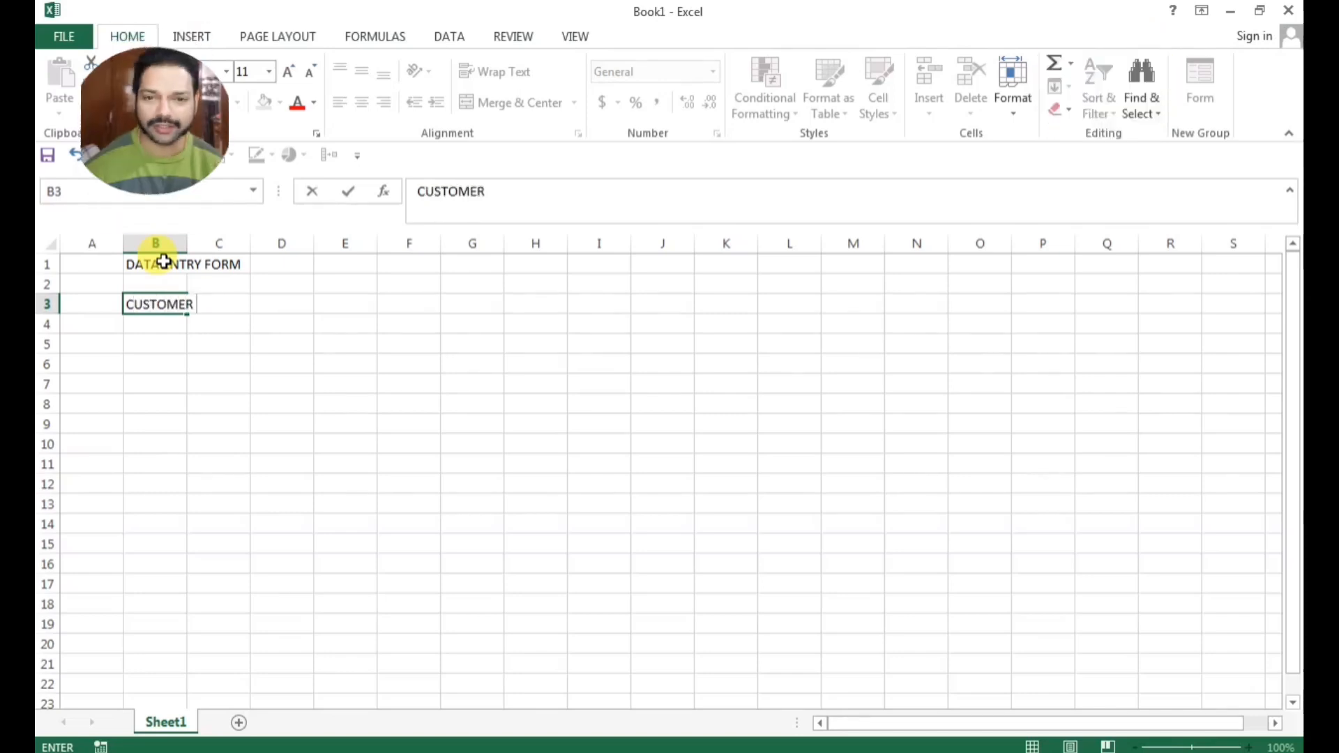
pyautogui.write(' ID')
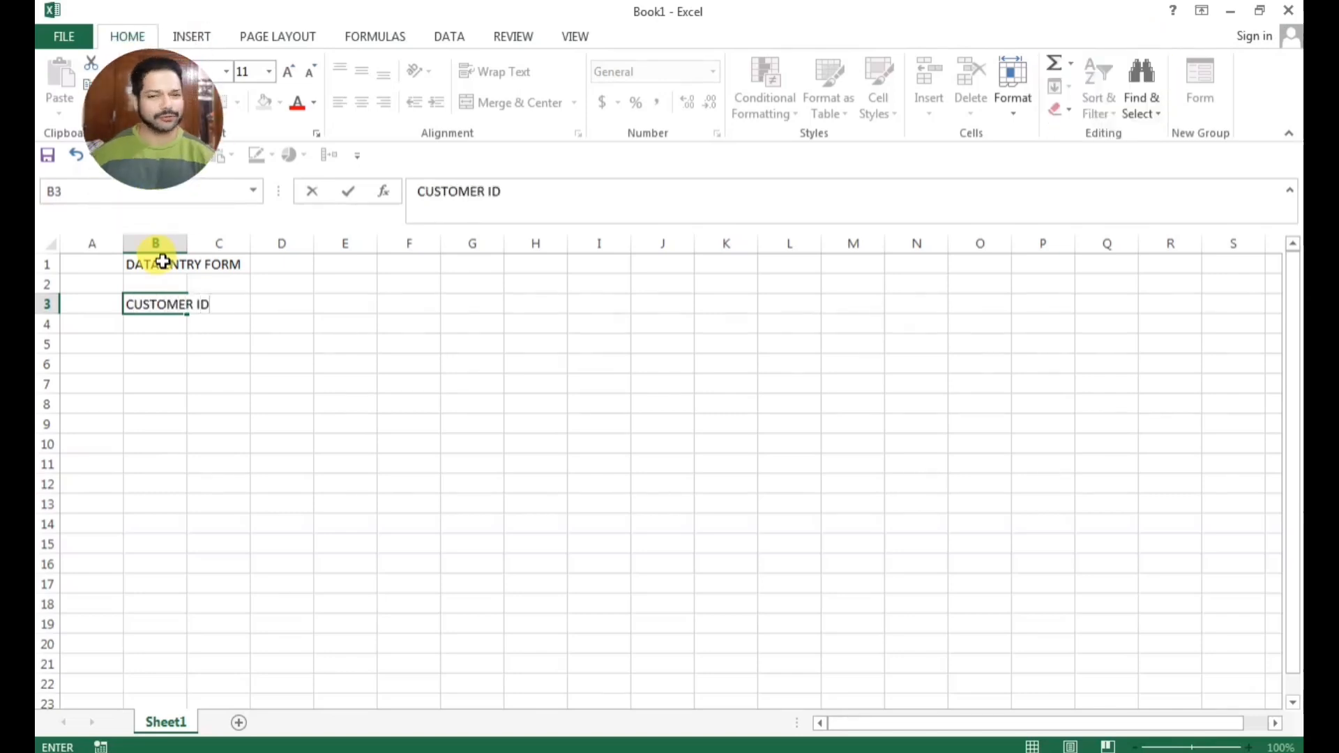
# Enter the labels CUSTOMER NAME in cell B5 and FATHERS NAME in cell B7
pyautogui.click(158, 348)
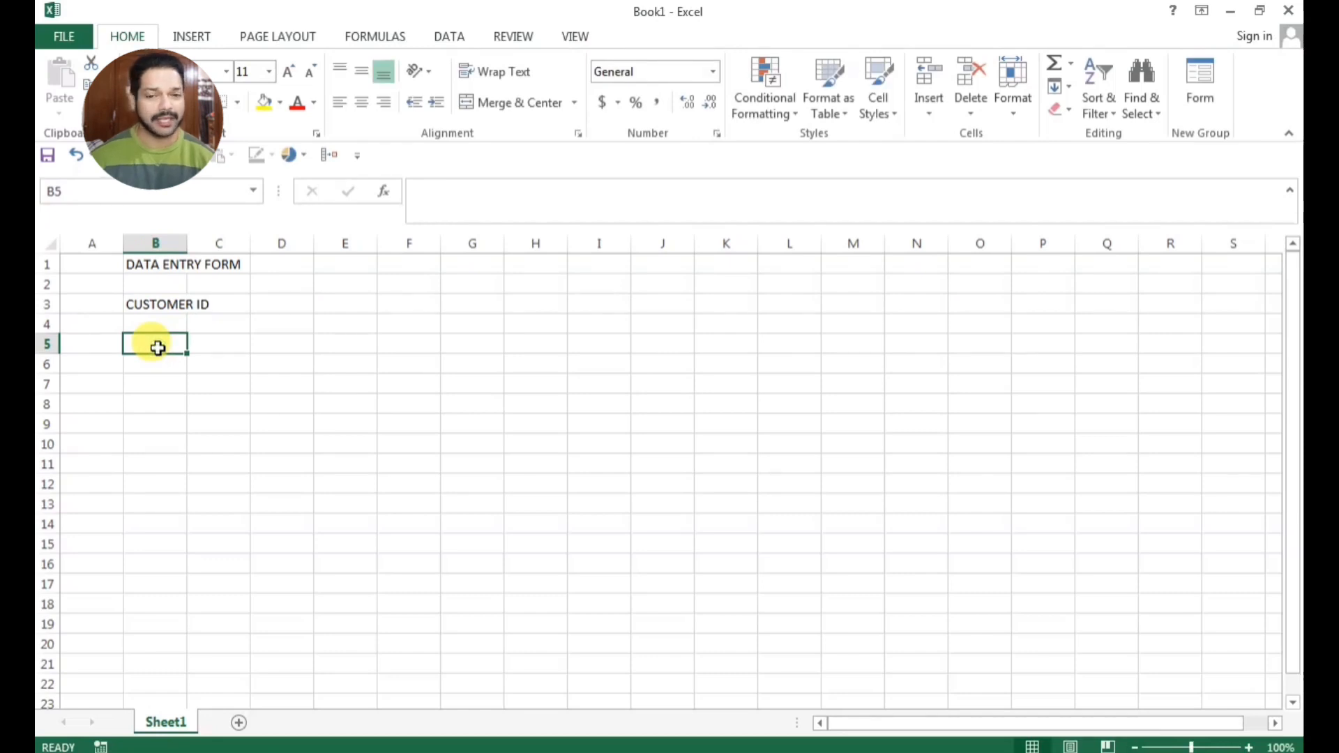
pyautogui.write('CUSTOMER NAME')
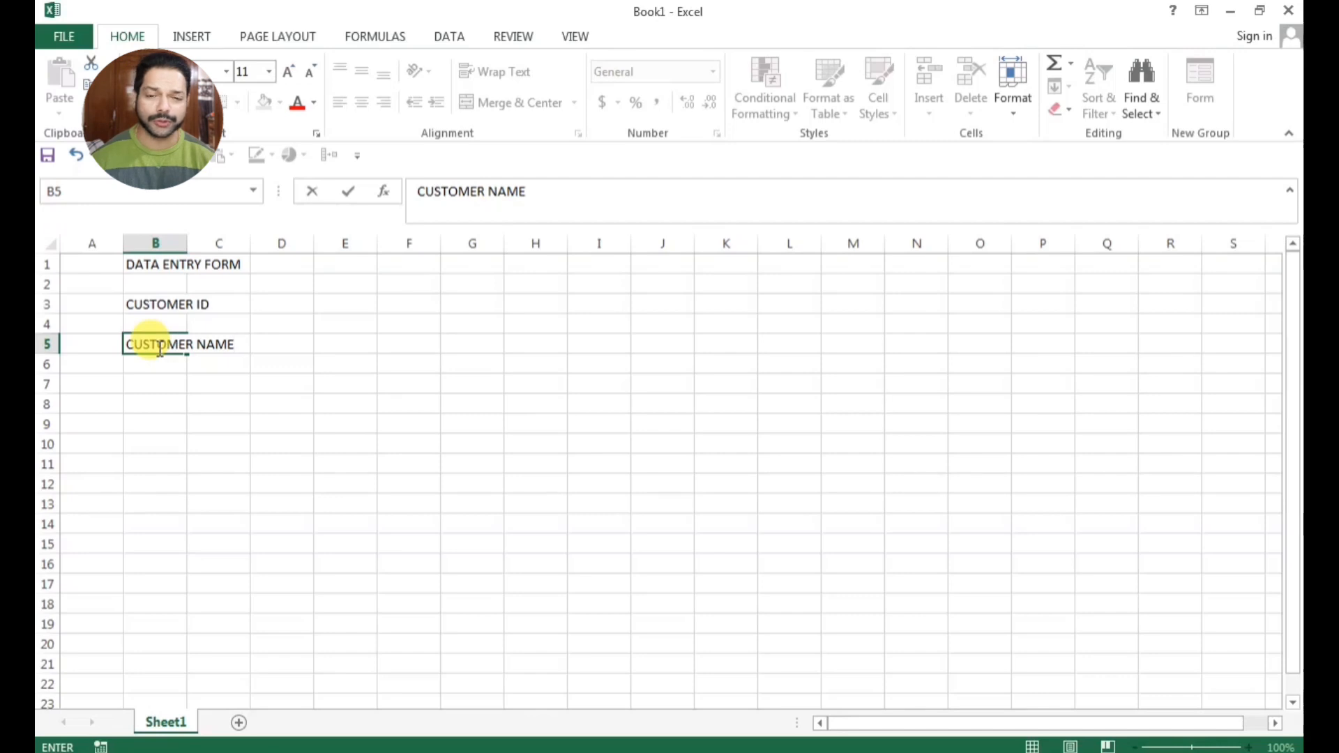
pyautogui.click(162, 390)
pyautogui.write('F')
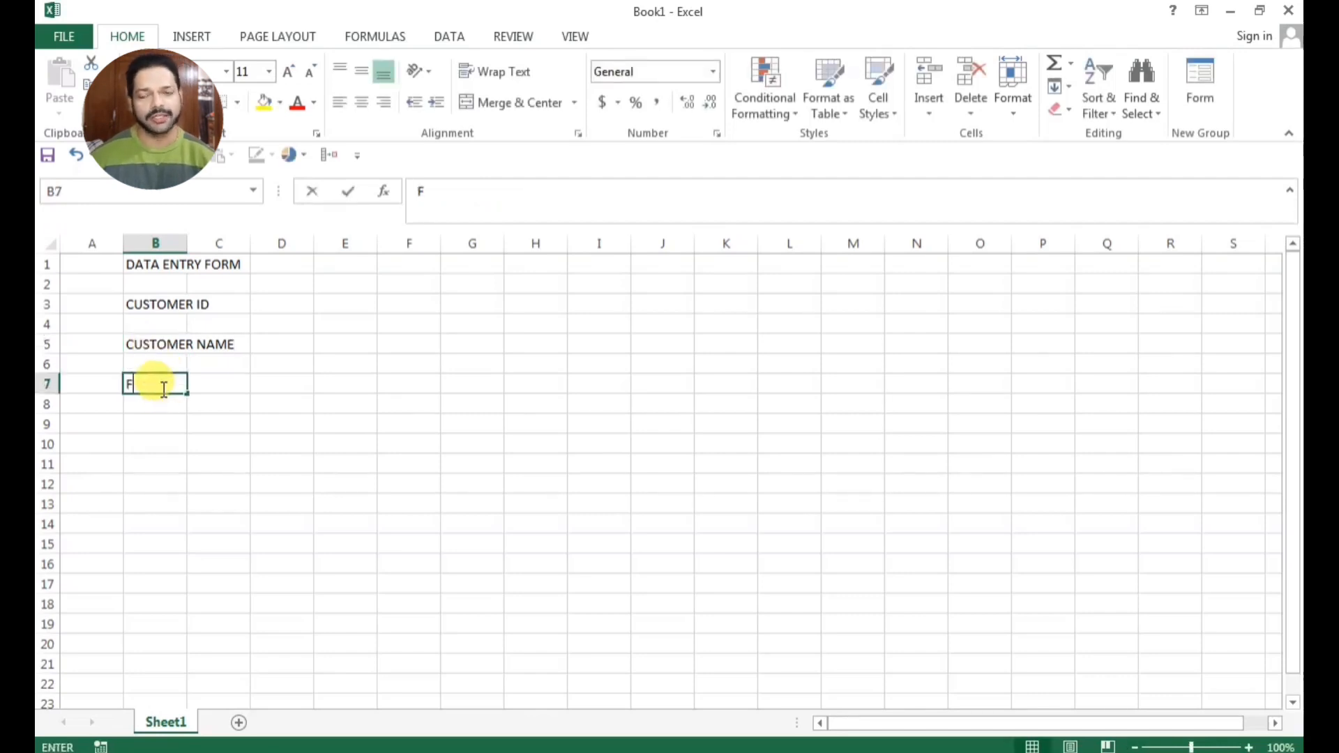
pyautogui.write('ATHERS NAM')
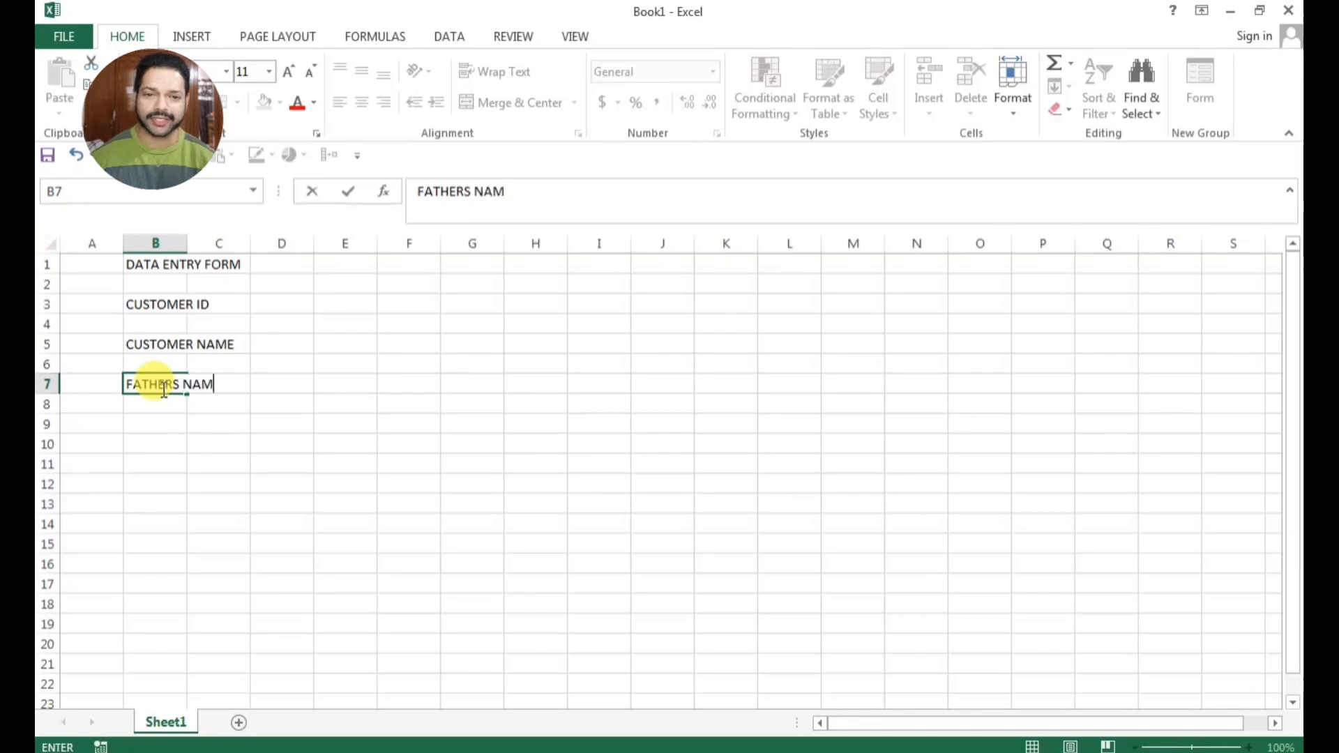
pyautogui.press('Return')
pyautogui.press('Return')
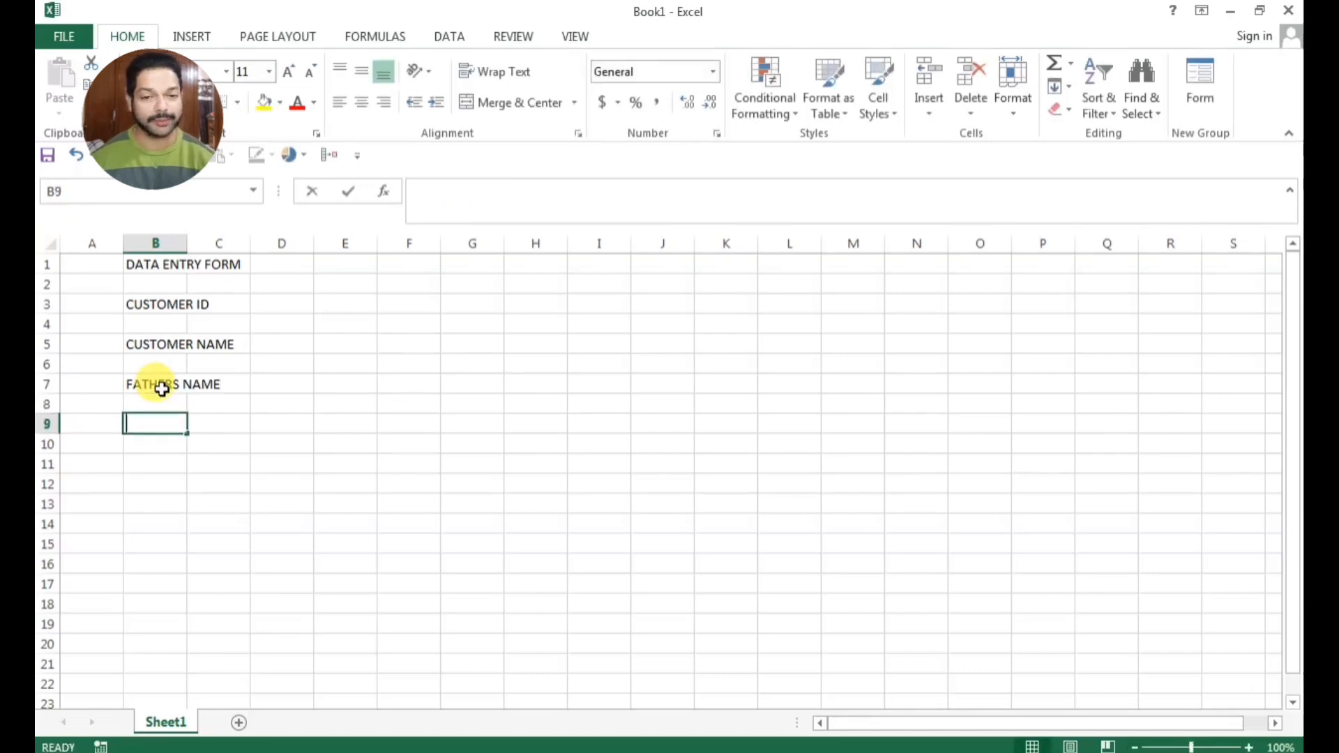
# Enter the labels DATE OF BIRTH in cell B9 and GENDER in cell B11
pyautogui.write('DATE OF BI')
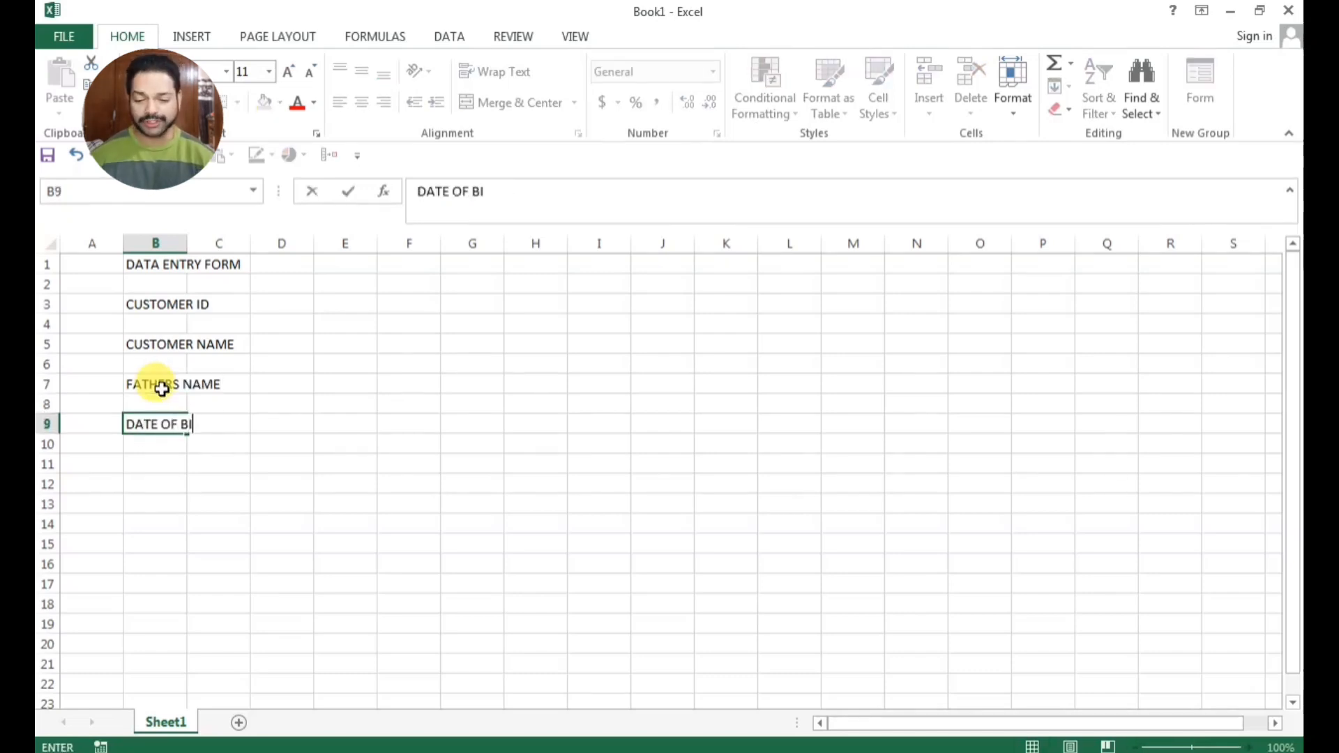
pyautogui.write('RTH')
pyautogui.press('Return')
pyautogui.press('Return')
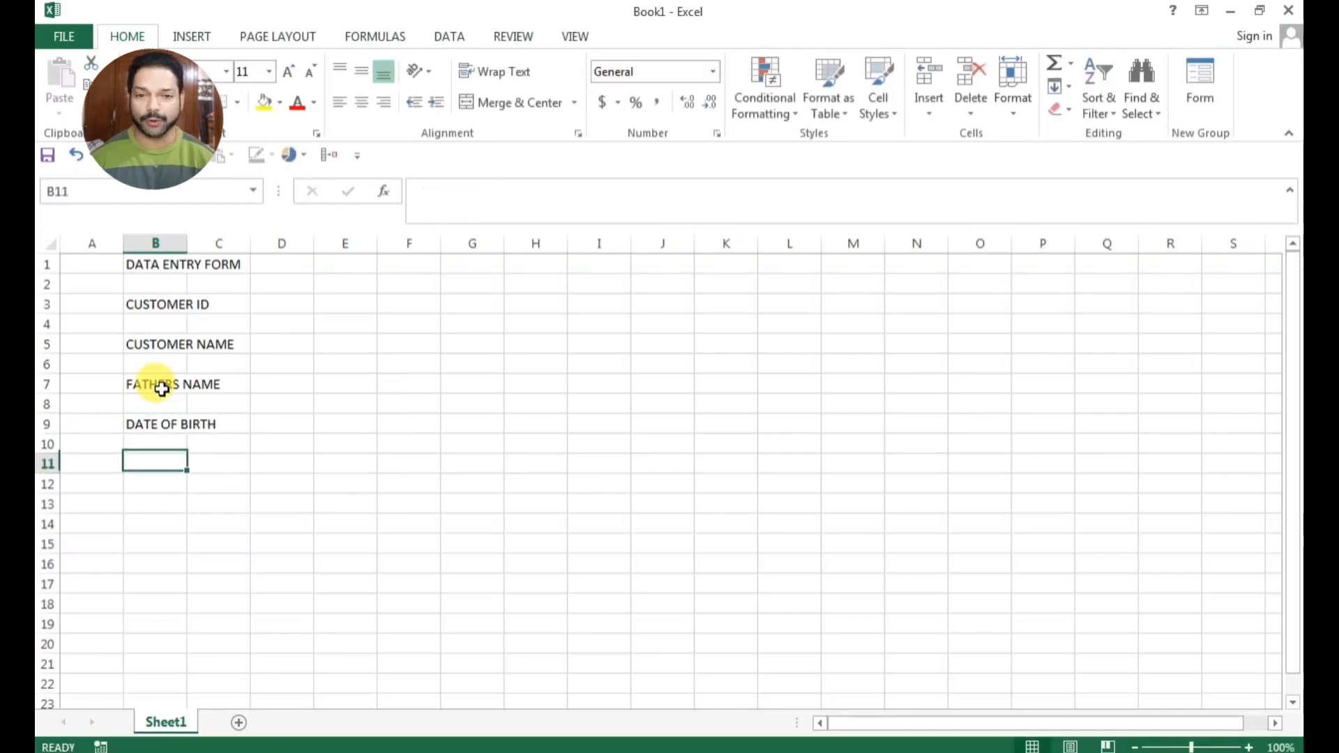
pyautogui.write('GENDER')
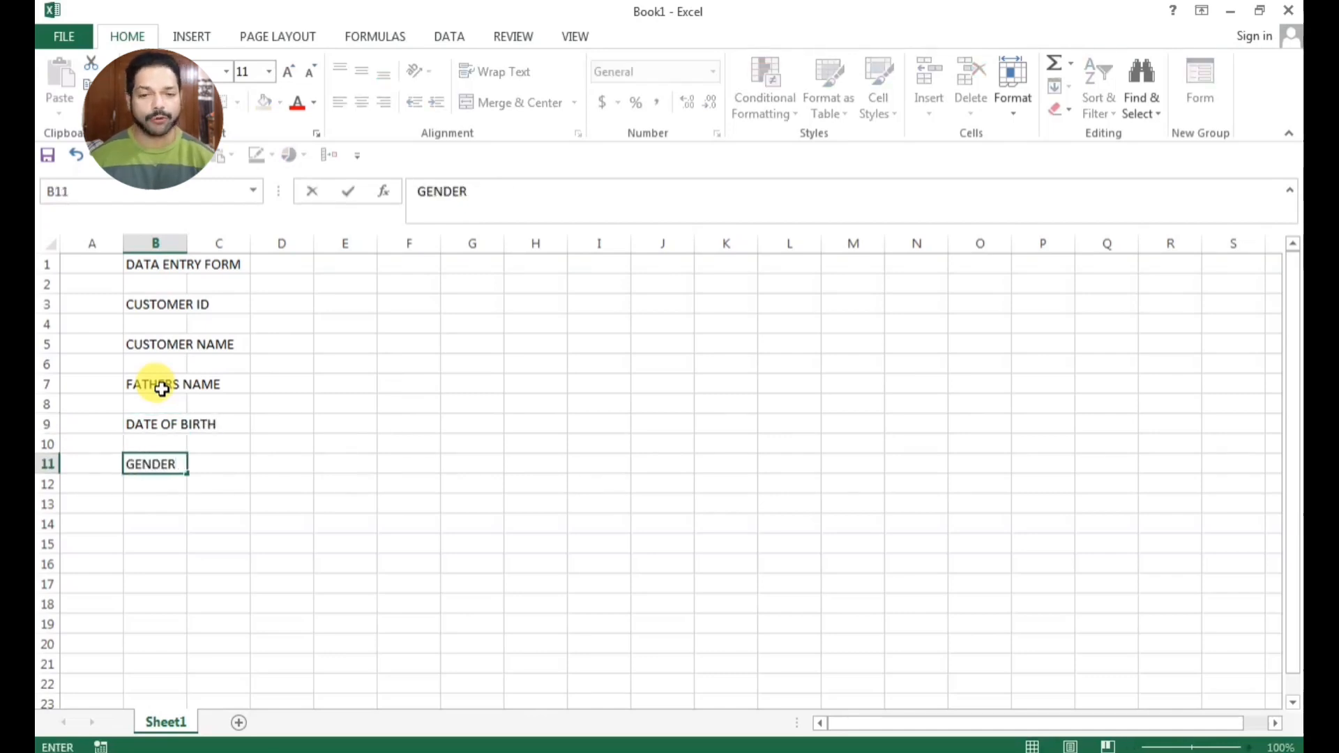
pyautogui.press('Return')
pyautogui.press('Return')
# Enter the label ADHAR NO. in cell B13
pyautogui.write('A')
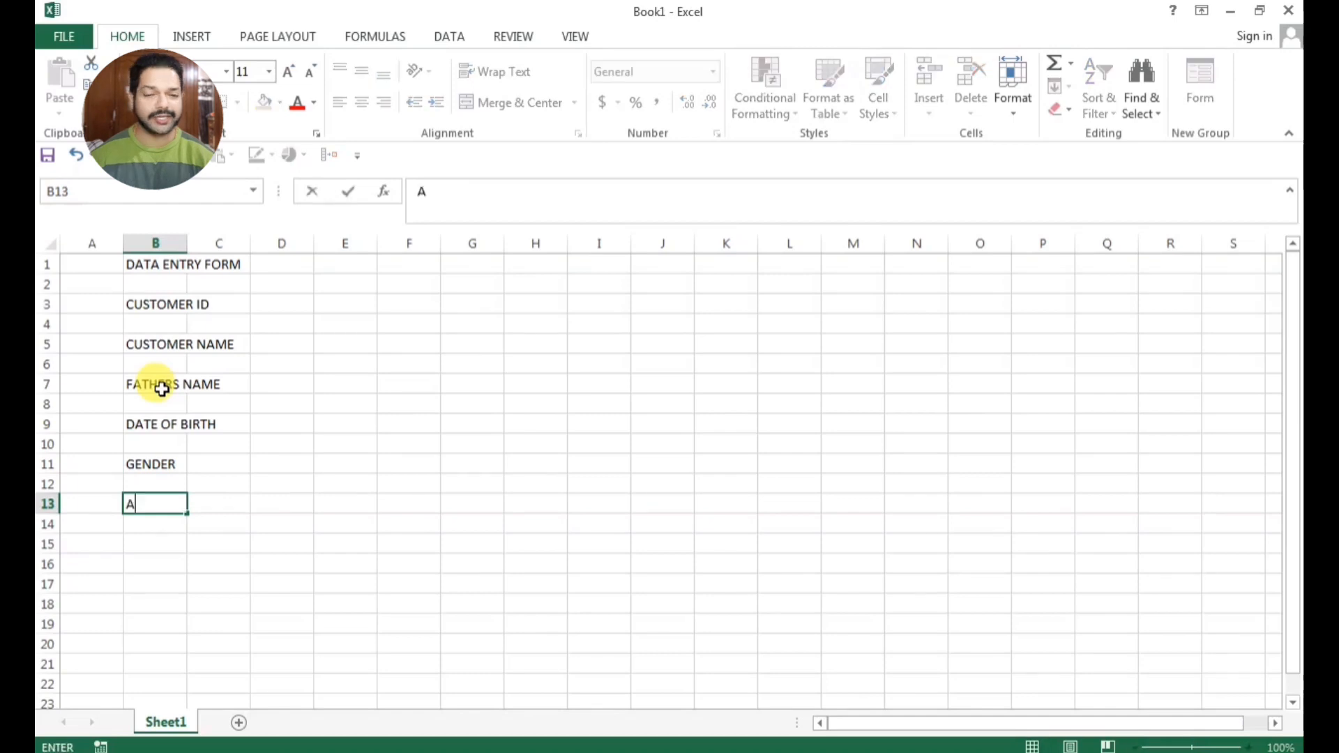
pyautogui.write('DHAR')
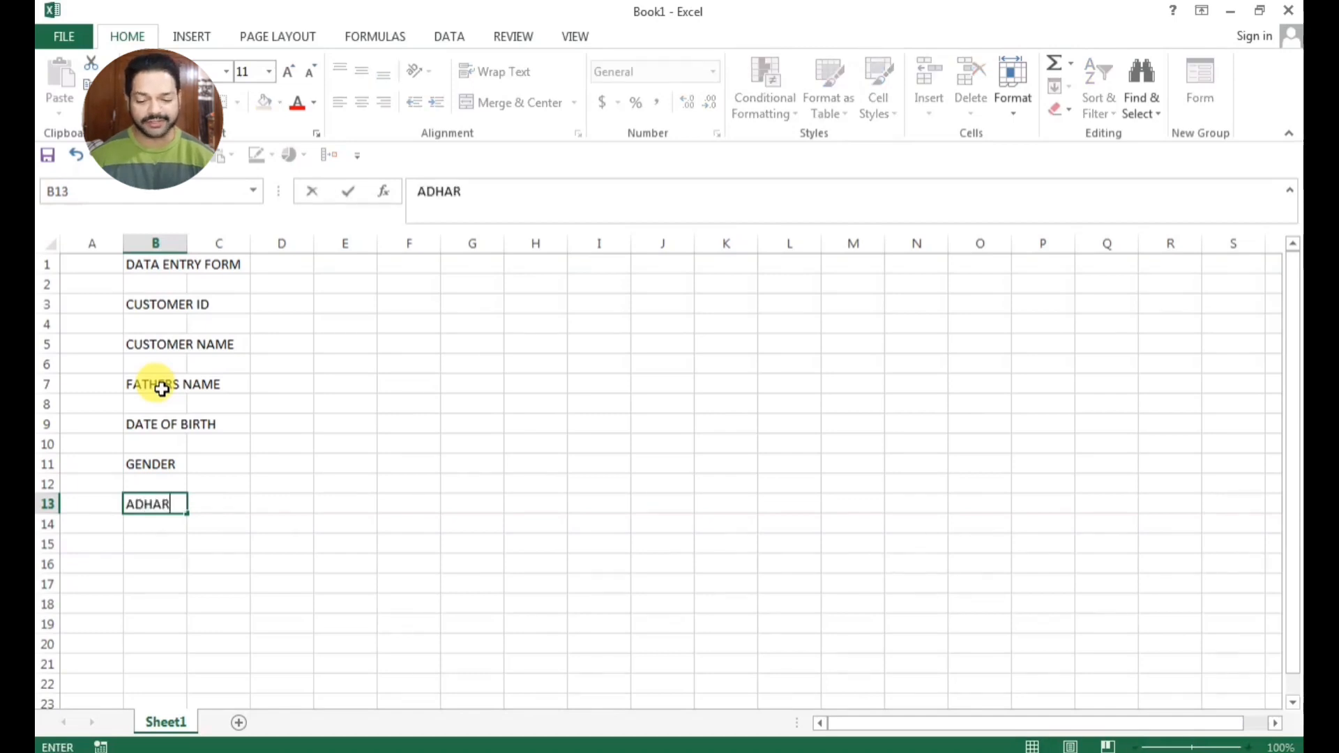
pyautogui.write(' NO.')
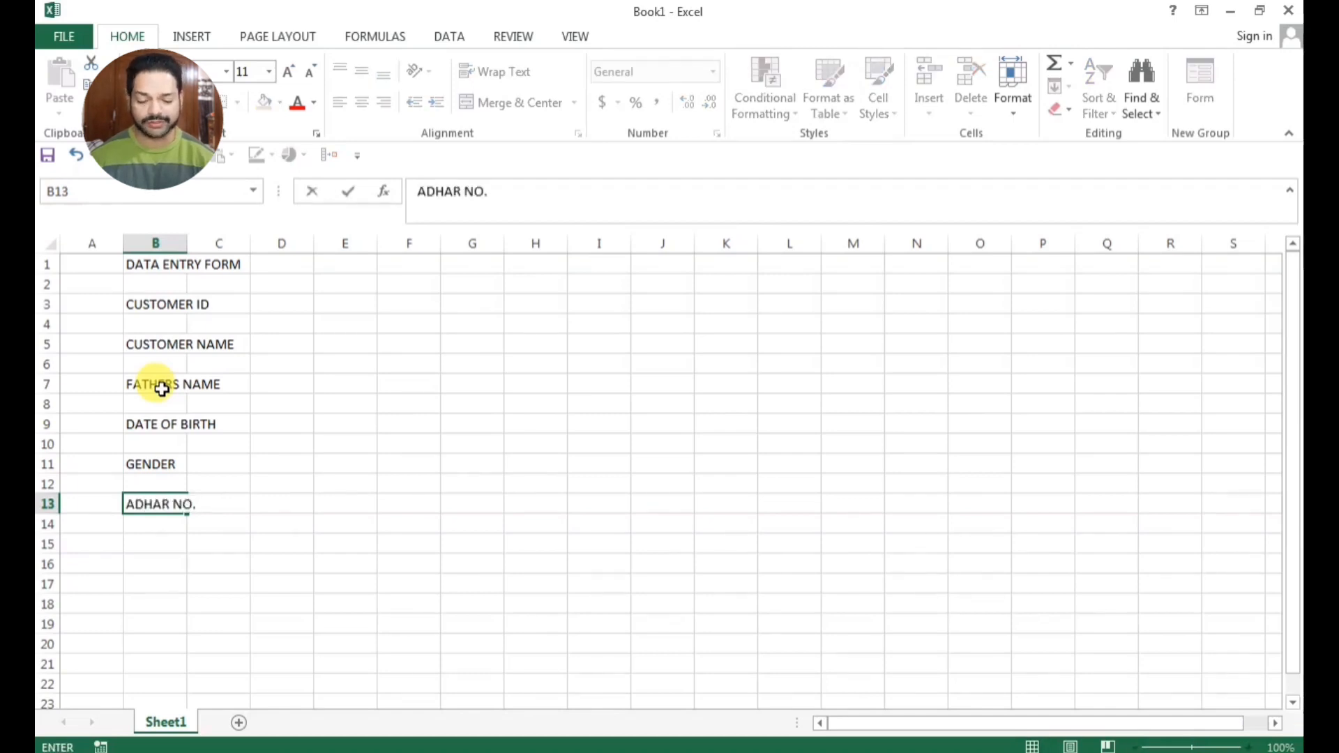
pyautogui.click(309, 524)
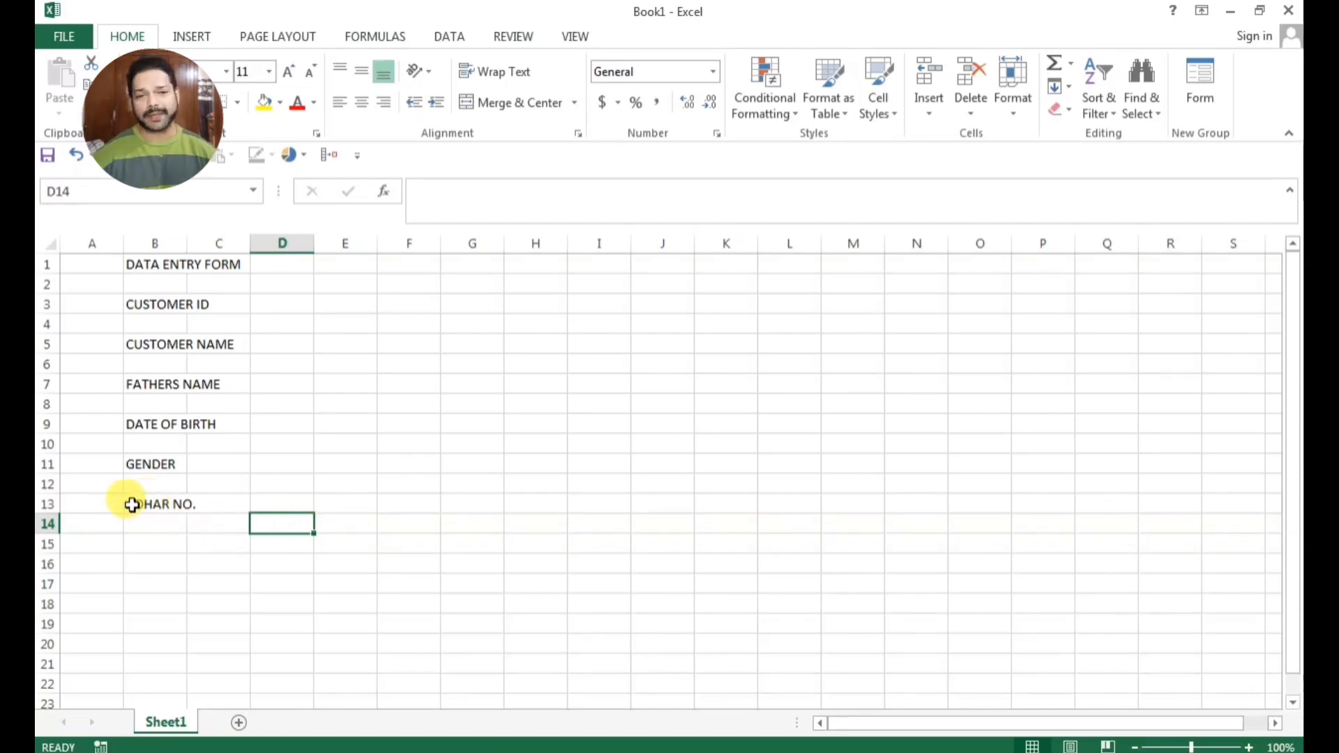
# Correct the spelling of the label in cell B13 to AADHAR NO
pyautogui.click(153, 504)
pyautogui.click(428, 189)
pyautogui.write('A')
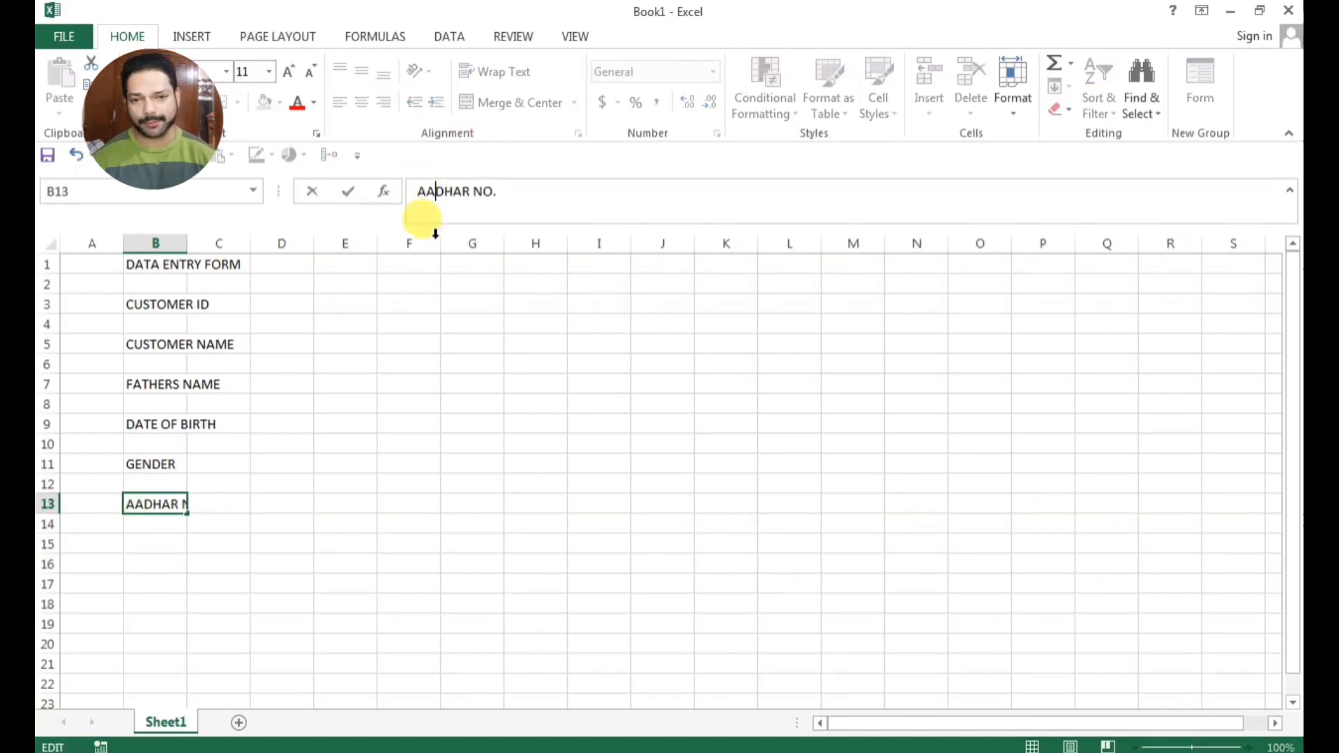
pyautogui.click(433, 419)
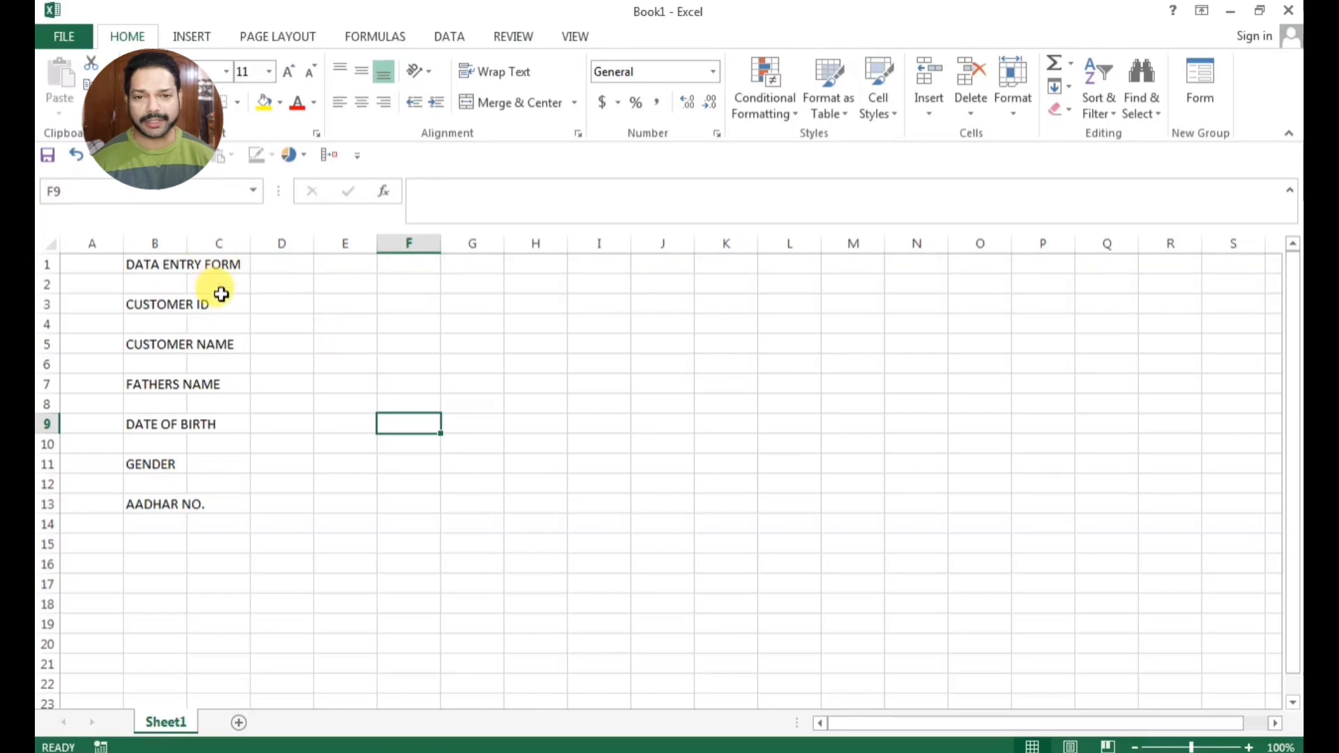
# Widen column B so that the title and all field labels fit within it
pyautogui.moveTo(186, 243); pyautogui.dragTo(268, 242)
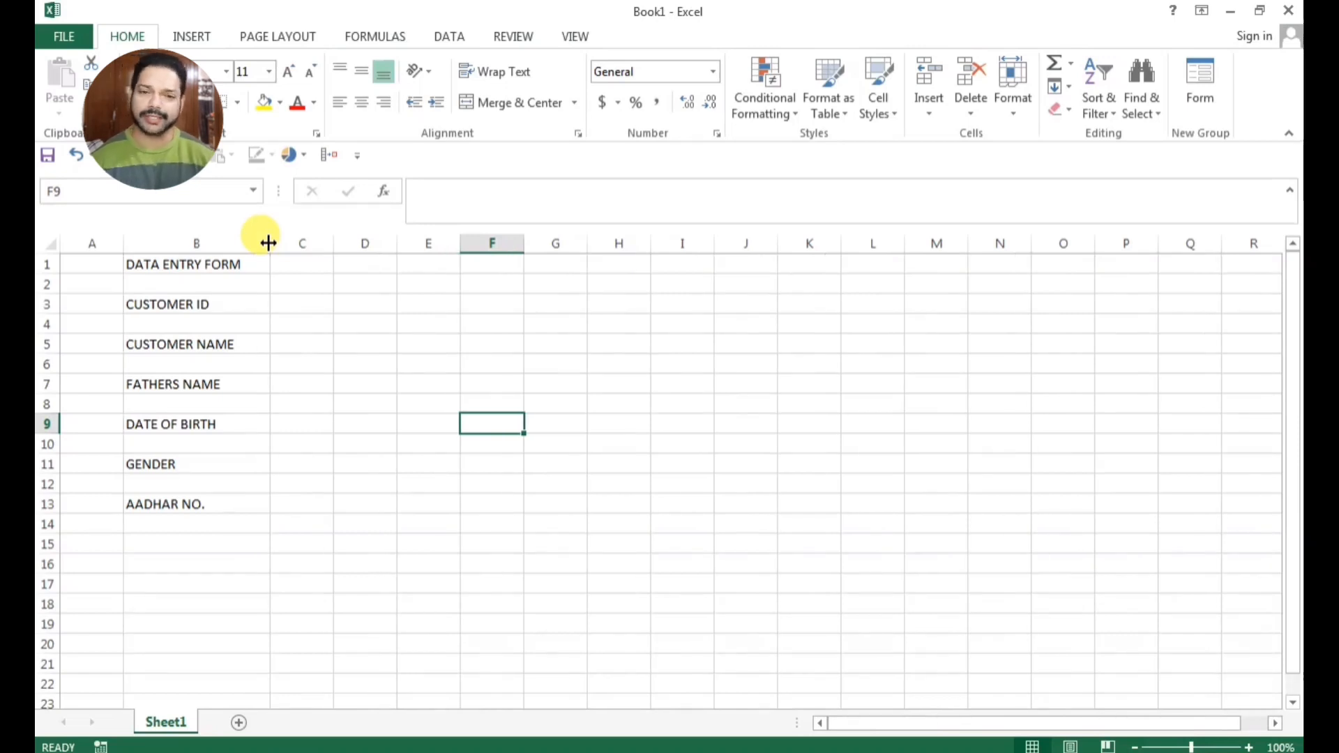
pyautogui.click(297, 385)
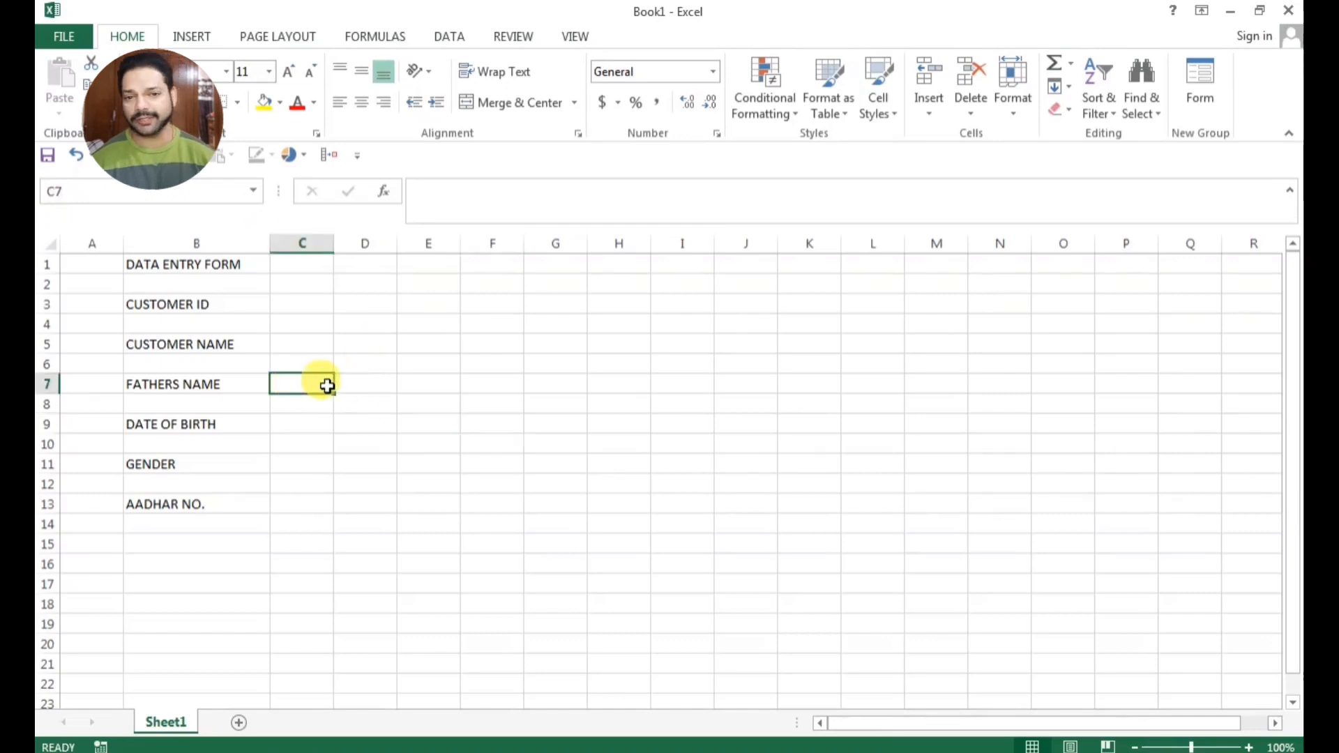
pyautogui.scroll(3, 327, 386)
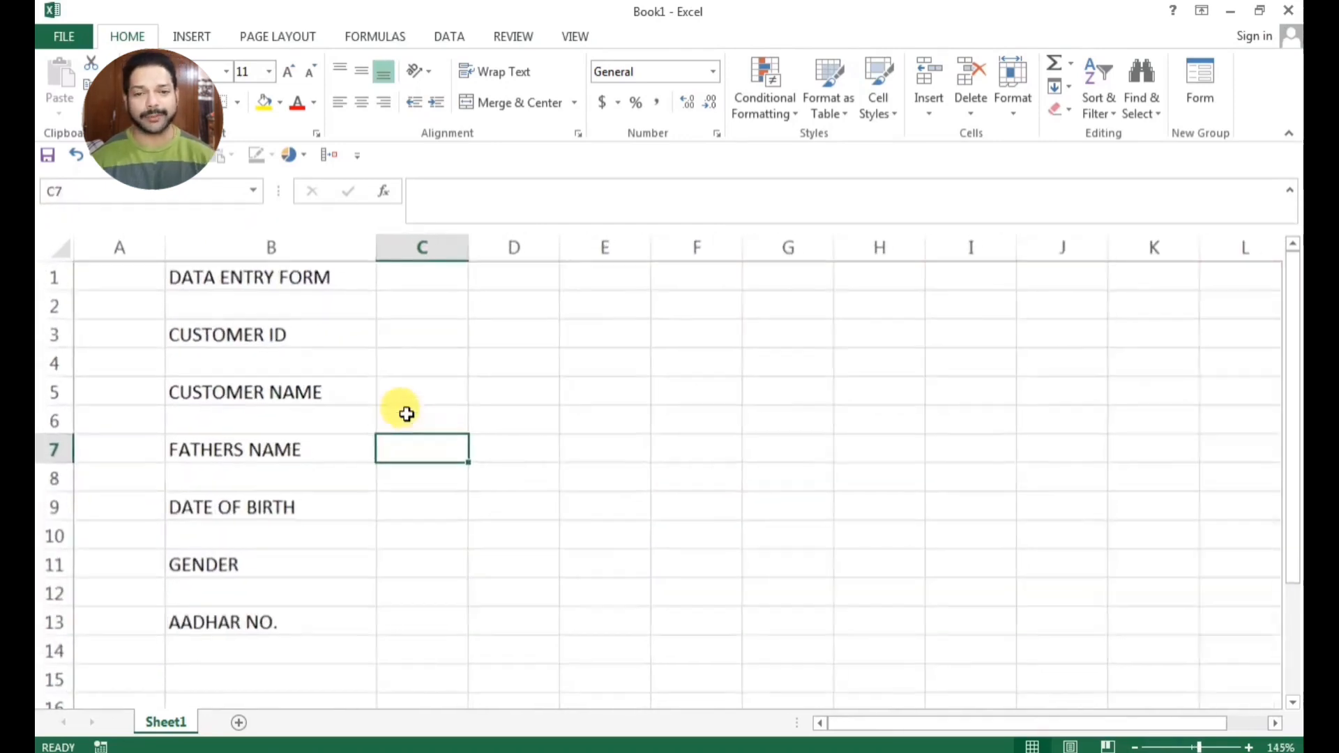
pyautogui.click(439, 336)
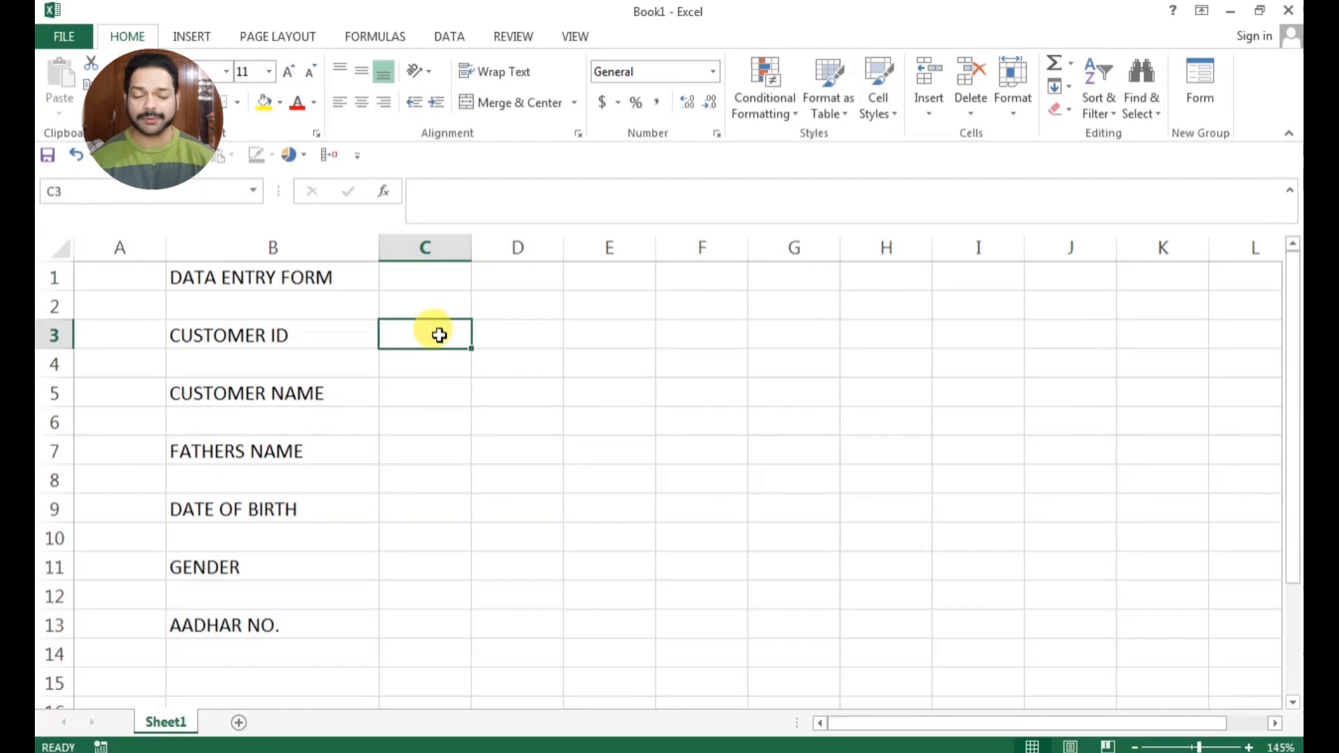
pyautogui.keyDown('ctrl'); pyautogui.click(429, 392); pyautogui.keyUp('ctrl')
pyautogui.keyDown('ctrl'); pyautogui.click(425, 449); pyautogui.keyUp('ctrl')
pyautogui.keyDown('ctrl'); pyautogui.click(425, 511); pyautogui.keyUp('ctrl')
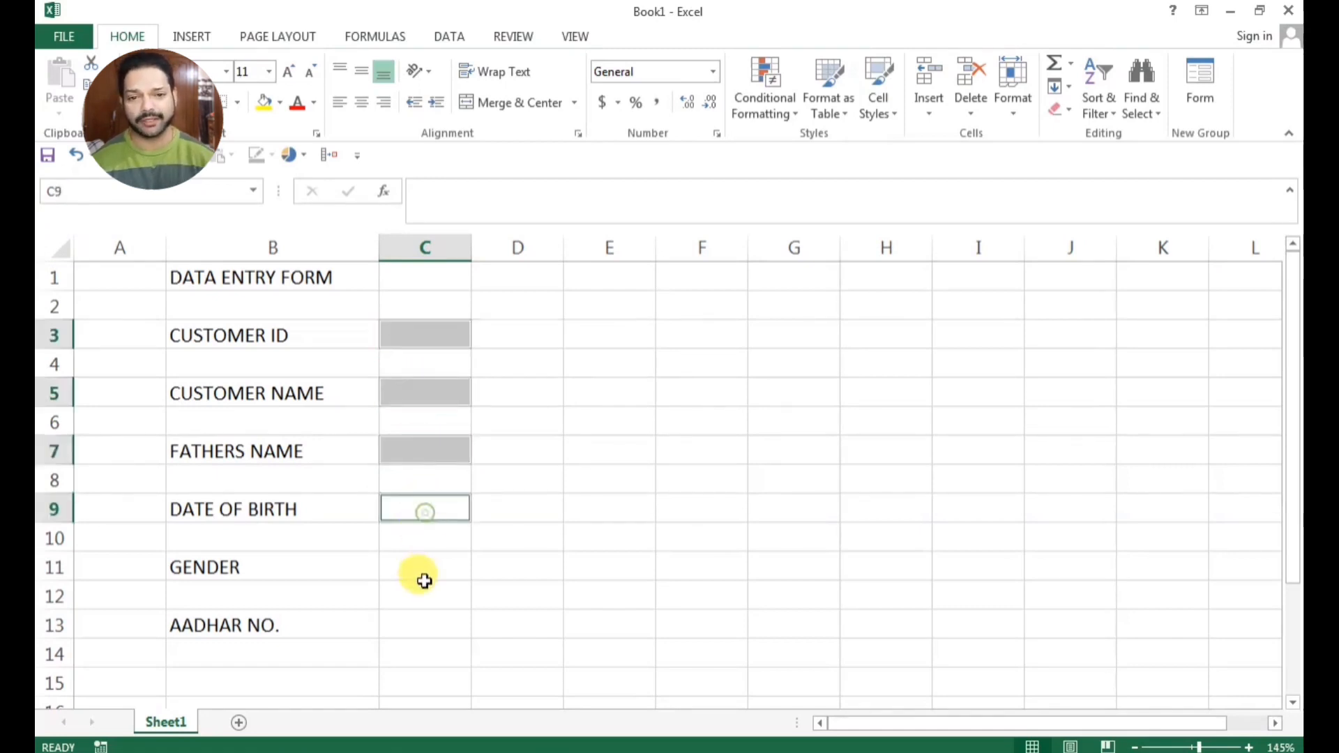
pyautogui.keyDown('ctrl'); pyautogui.click(421, 569); pyautogui.keyUp('ctrl')
pyautogui.keyDown('ctrl'); pyautogui.click(419, 623); pyautogui.keyUp('ctrl')
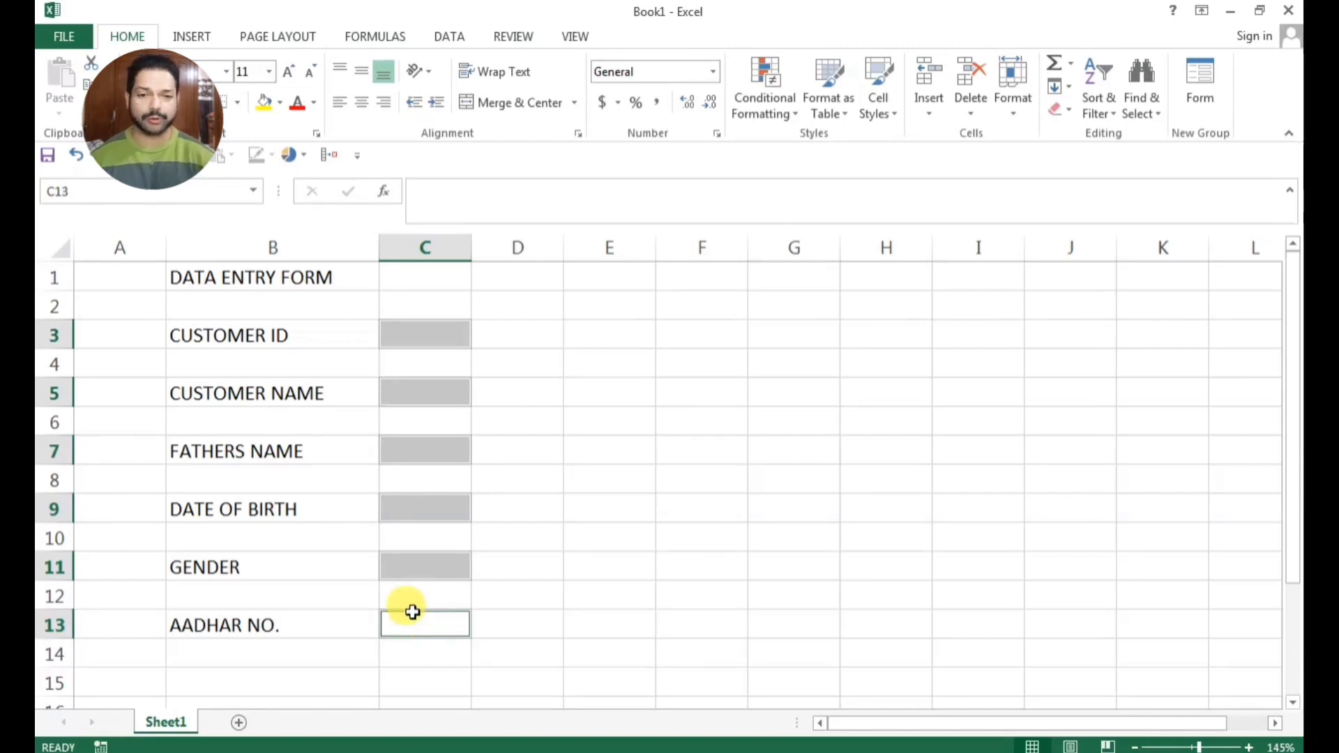
pyautogui.click(779, 518)
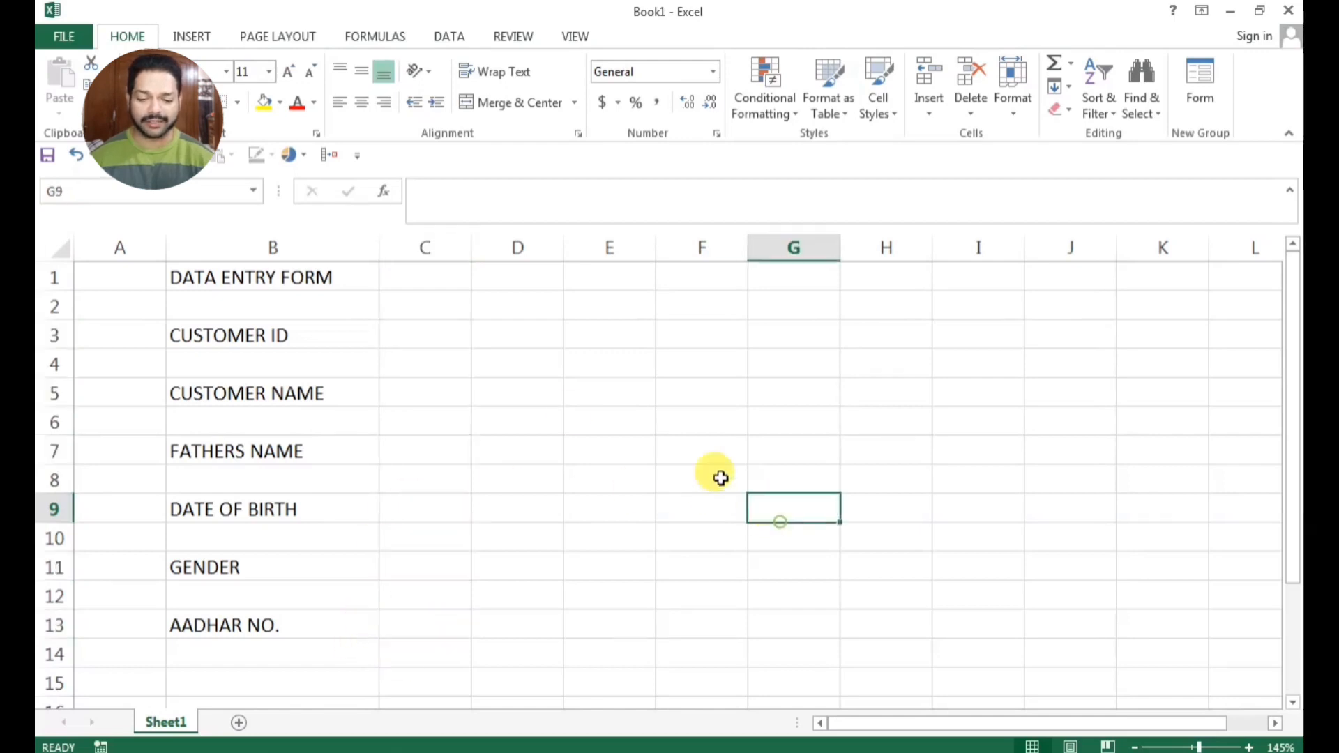
# Enter a colon in cell C3 beside the CUSTOMER ID label
pyautogui.click(417, 339)
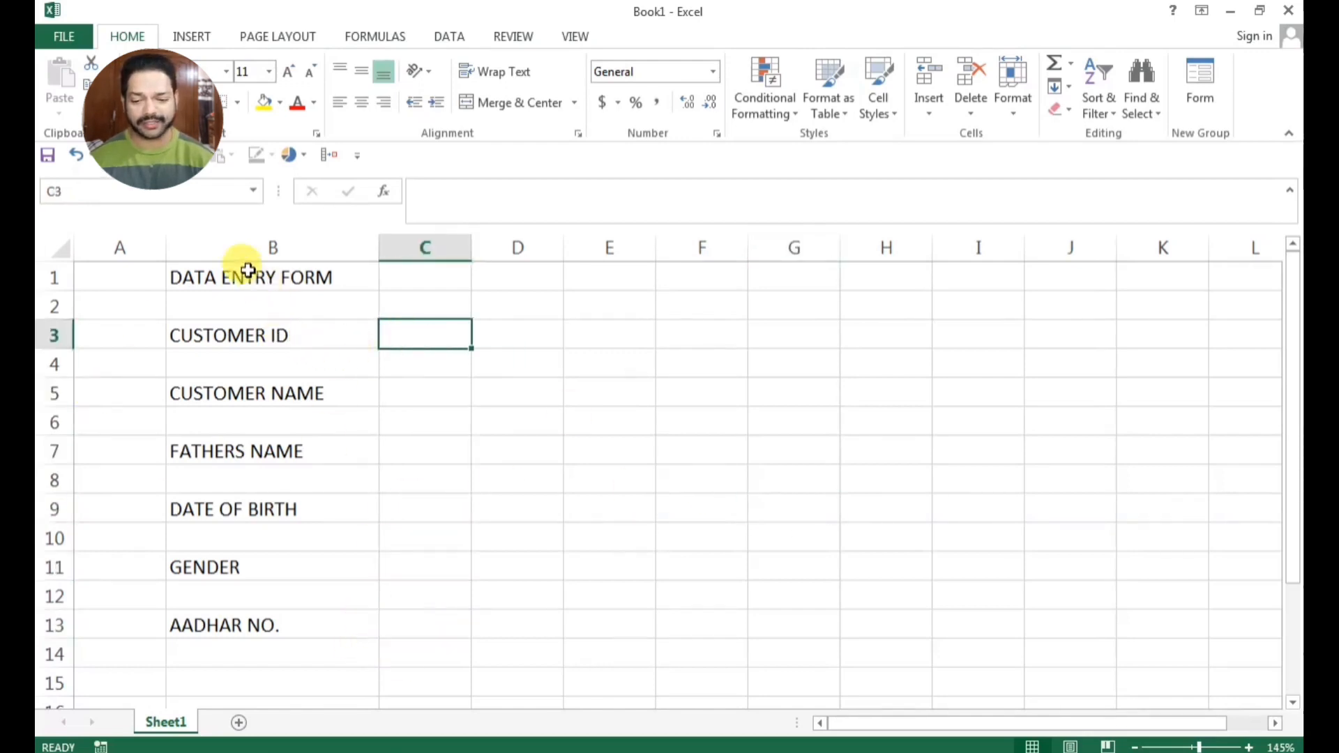
pyautogui.doubleClick(427, 337)
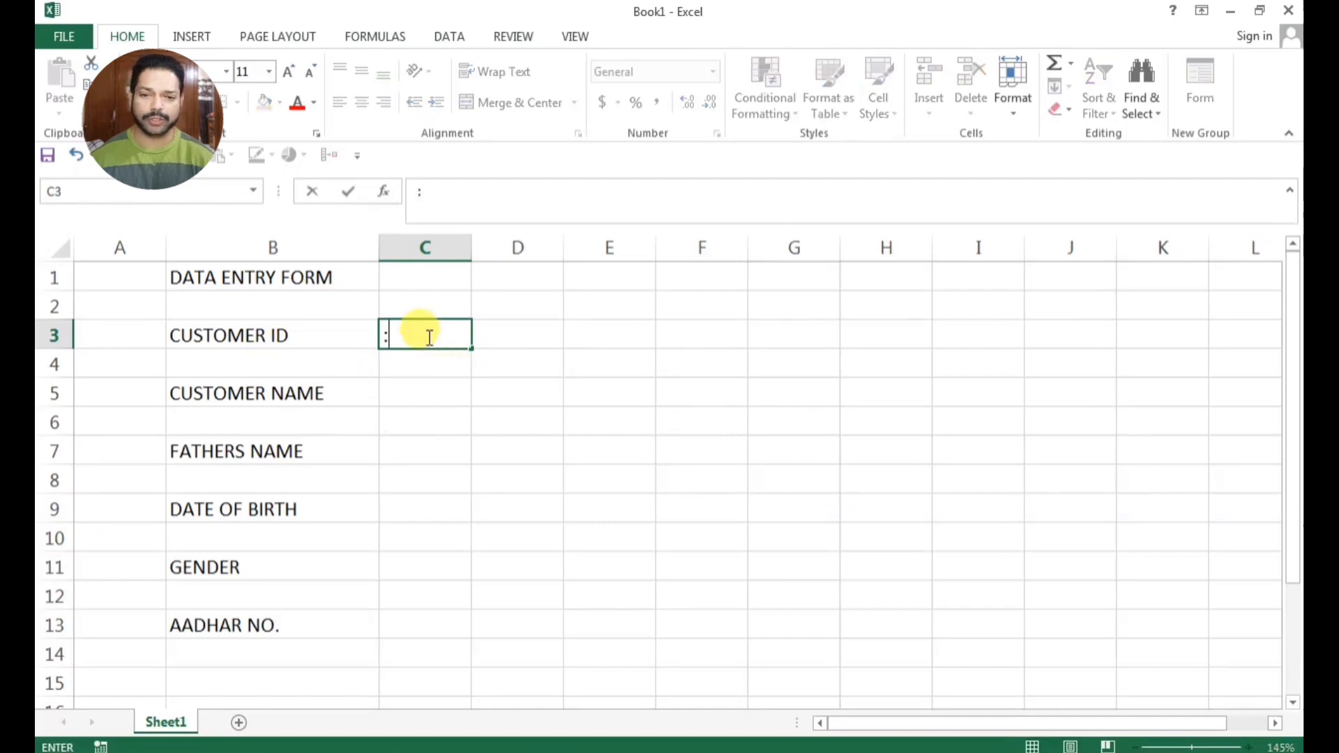
pyautogui.write(':')
pyautogui.click(485, 415)
# Copy the colon from C3 into cells C5, C7, C9, C11 and C13 beside the remaining labels
pyautogui.click(411, 341)
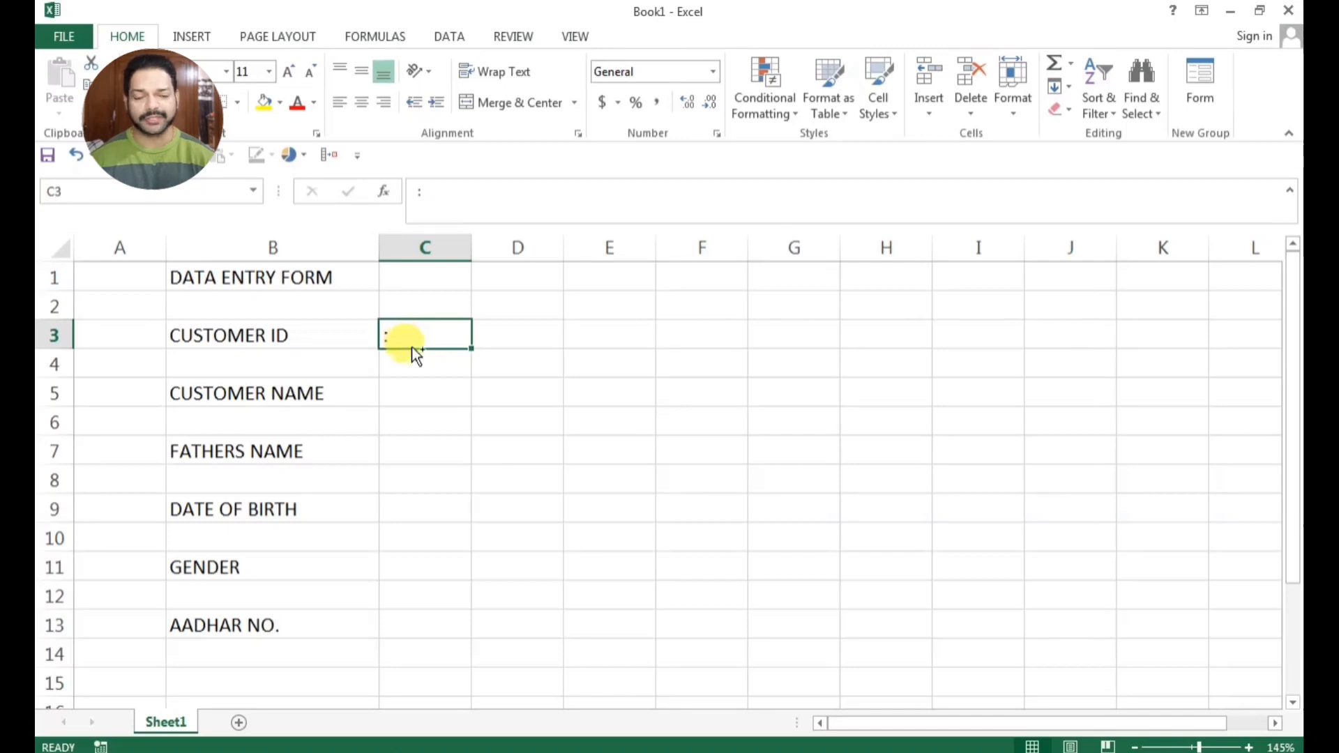
pyautogui.hotkey('ctrl', 'c')
pyautogui.keyDown('ctrl'); pyautogui.click(410, 393); pyautogui.keyUp('ctrl')
pyautogui.keyDown('ctrl'); pyautogui.click(407, 451); pyautogui.keyUp('ctrl')
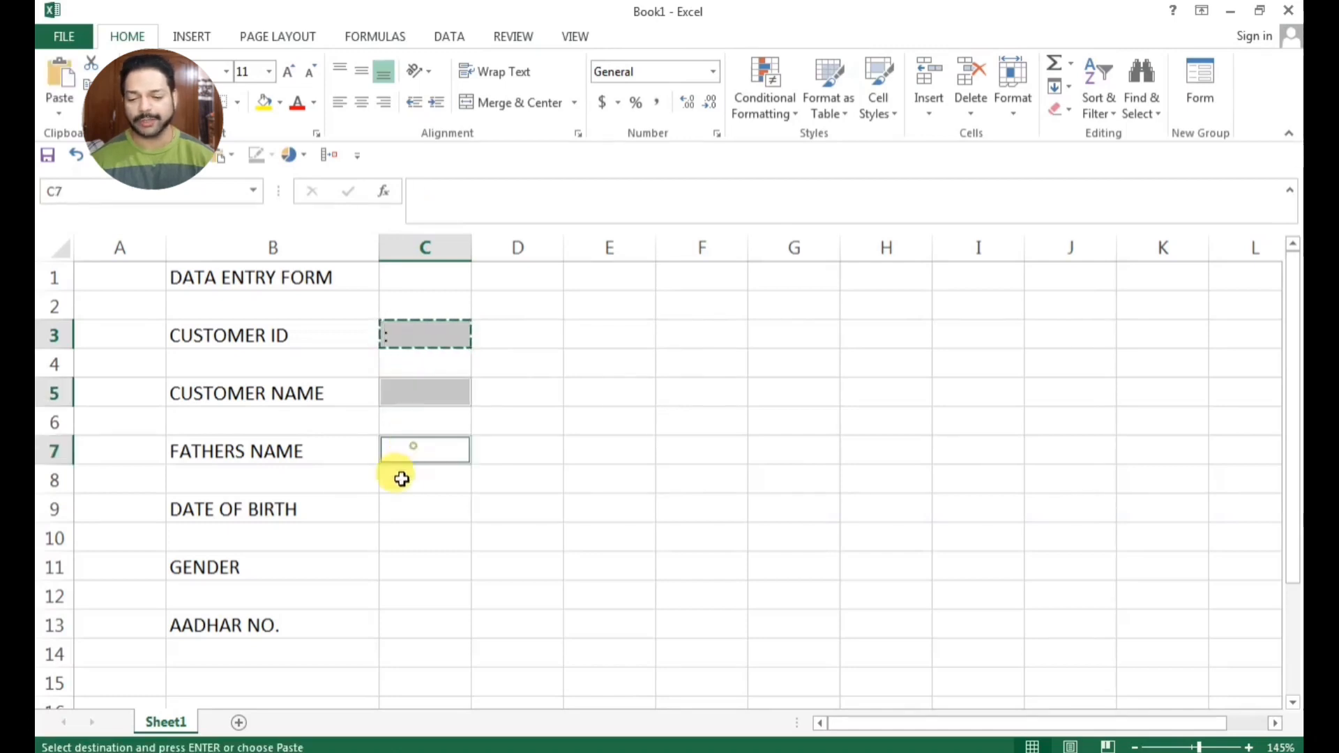
pyautogui.keyDown('ctrl'); pyautogui.click(399, 515); pyautogui.keyUp('ctrl')
pyautogui.keyDown('ctrl'); pyautogui.click(412, 560); pyautogui.keyUp('ctrl')
pyautogui.keyDown('ctrl'); pyautogui.click(416, 625); pyautogui.keyUp('ctrl')
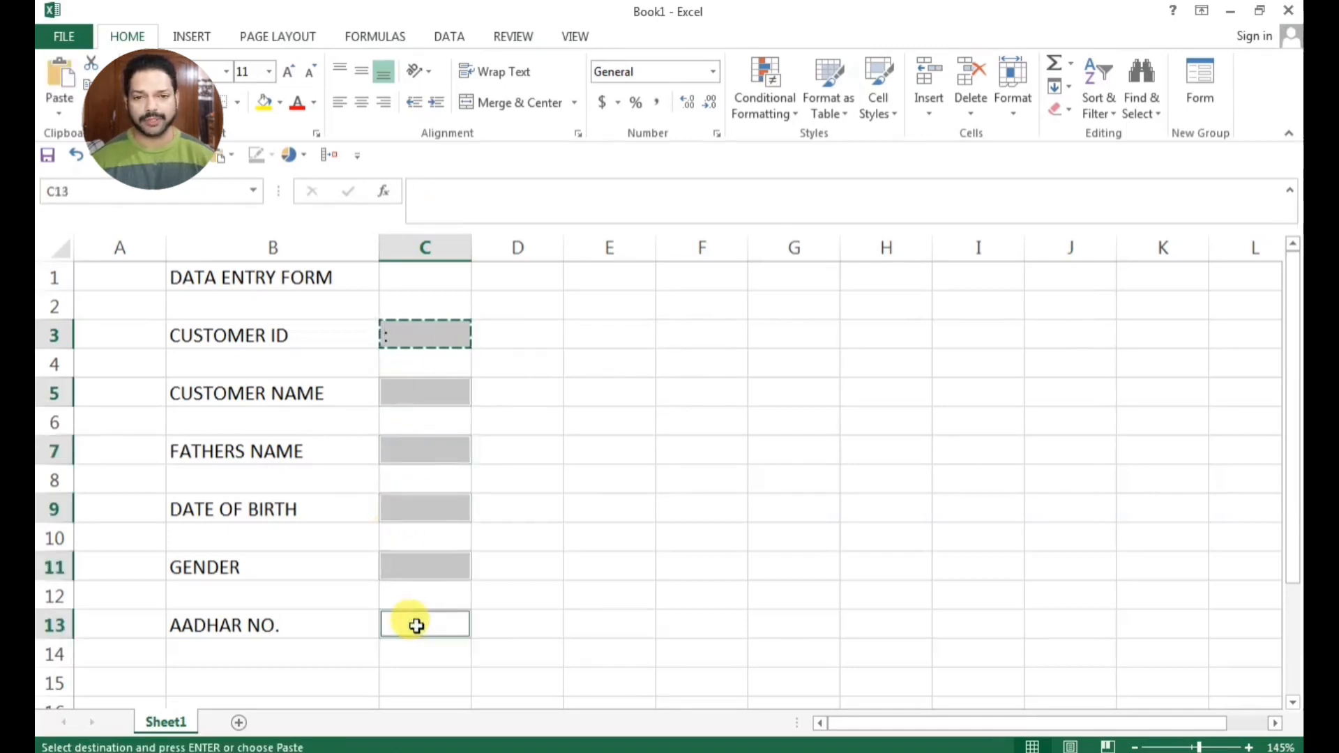
pyautogui.hotkey('ctrl', 'v')
pyautogui.click(590, 600)
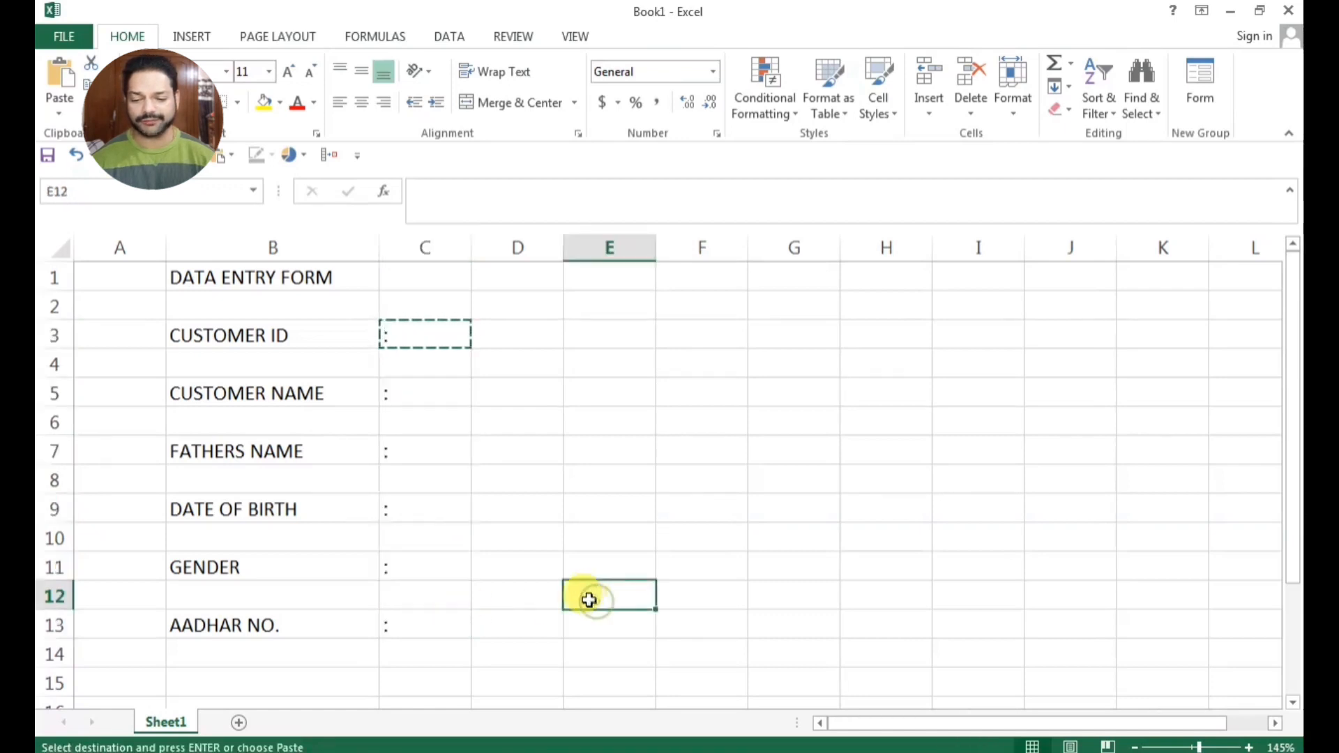
# Narrow column C to just fit the colons and widen column D for the entry fields
pyautogui.click(577, 421)
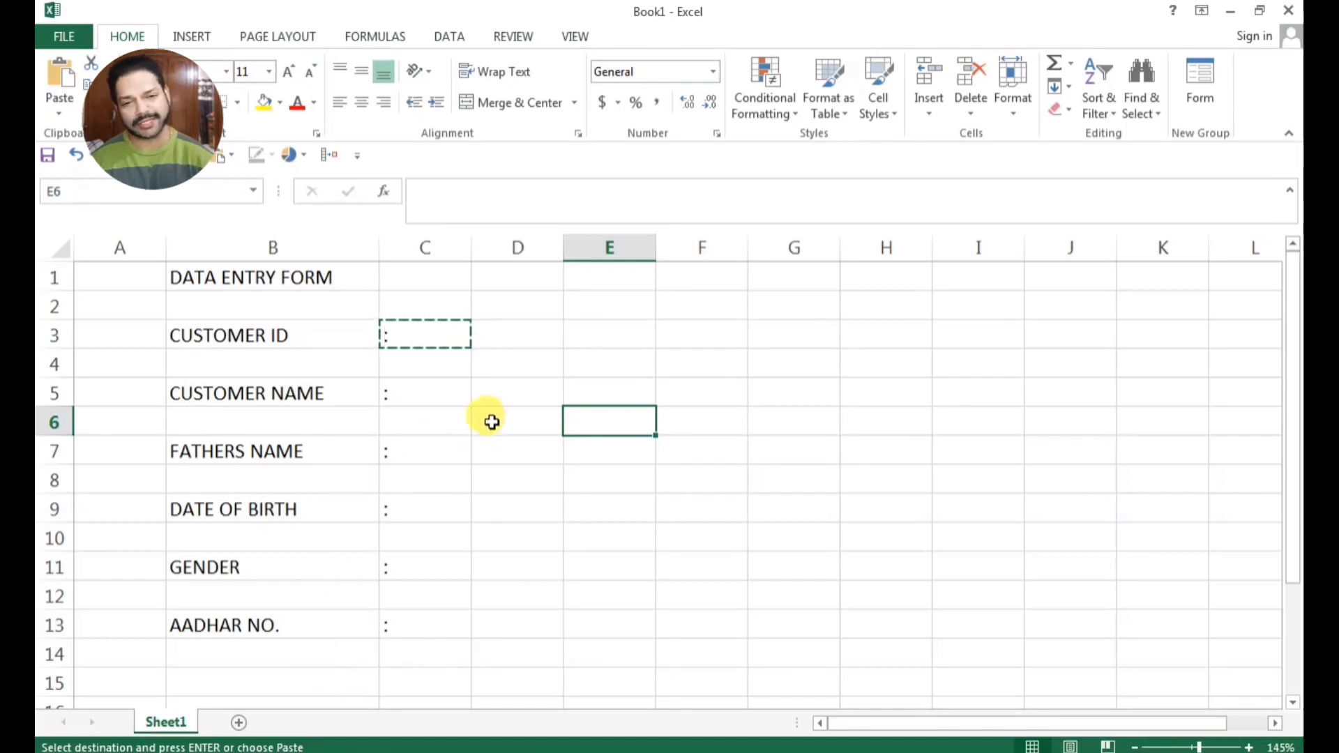
pyautogui.moveTo(471, 250); pyautogui.dragTo(399, 261)
# Narrow columns E through I together to the same small width
pyautogui.moveTo(496, 250); pyautogui.dragTo(990, 238)
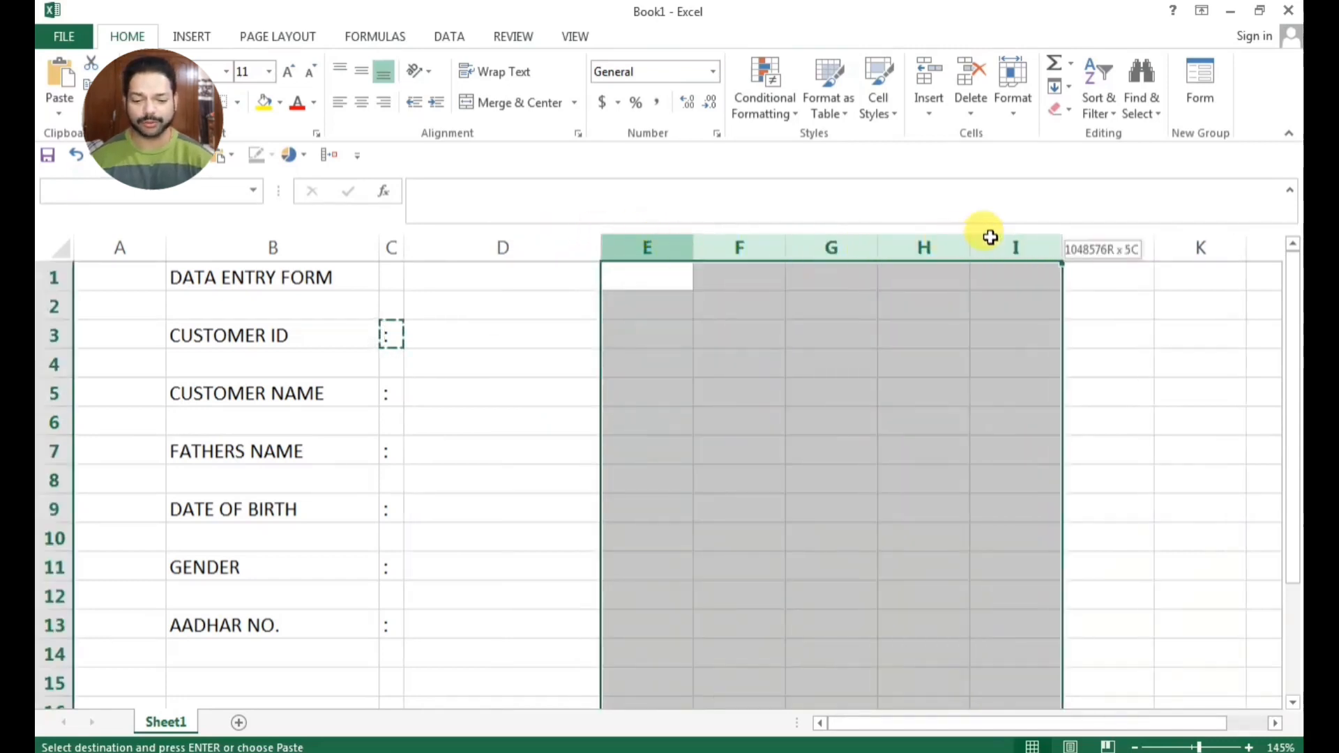
pyautogui.moveTo(692, 251); pyautogui.dragTo(633, 251)
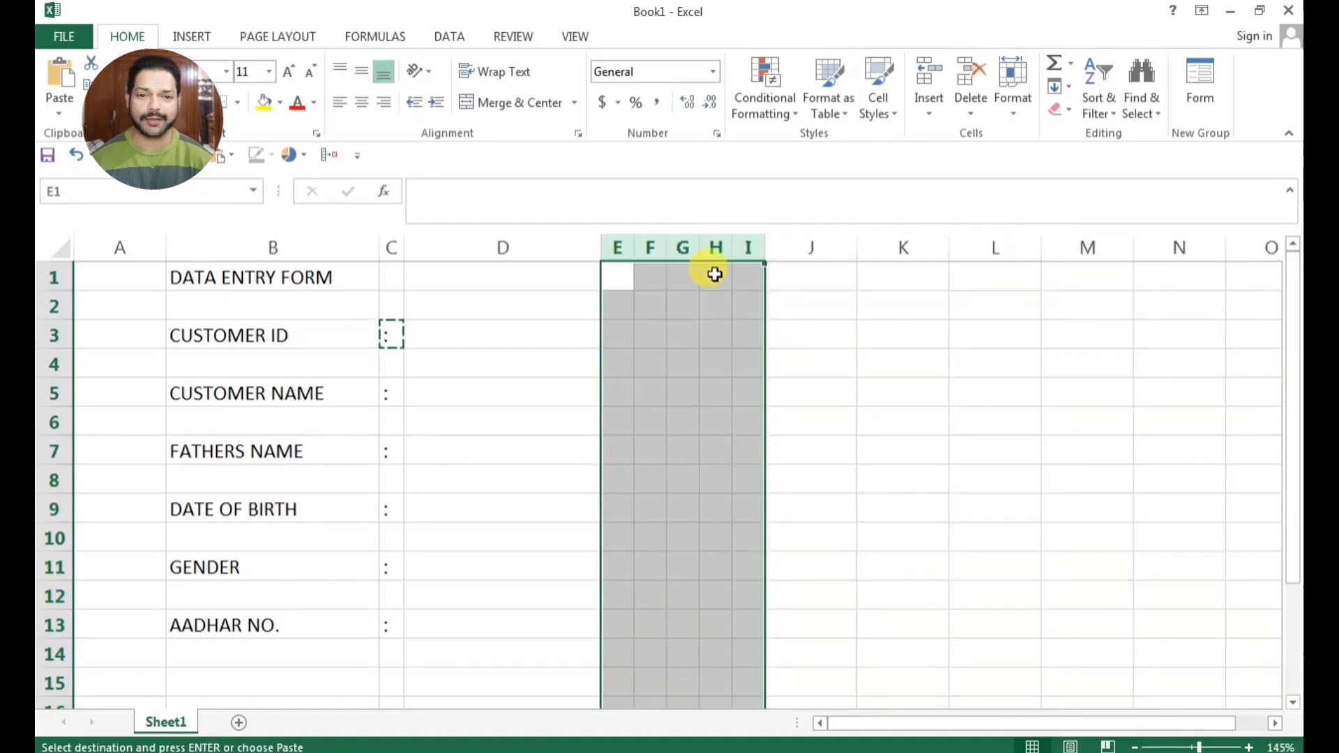
pyautogui.click(799, 347)
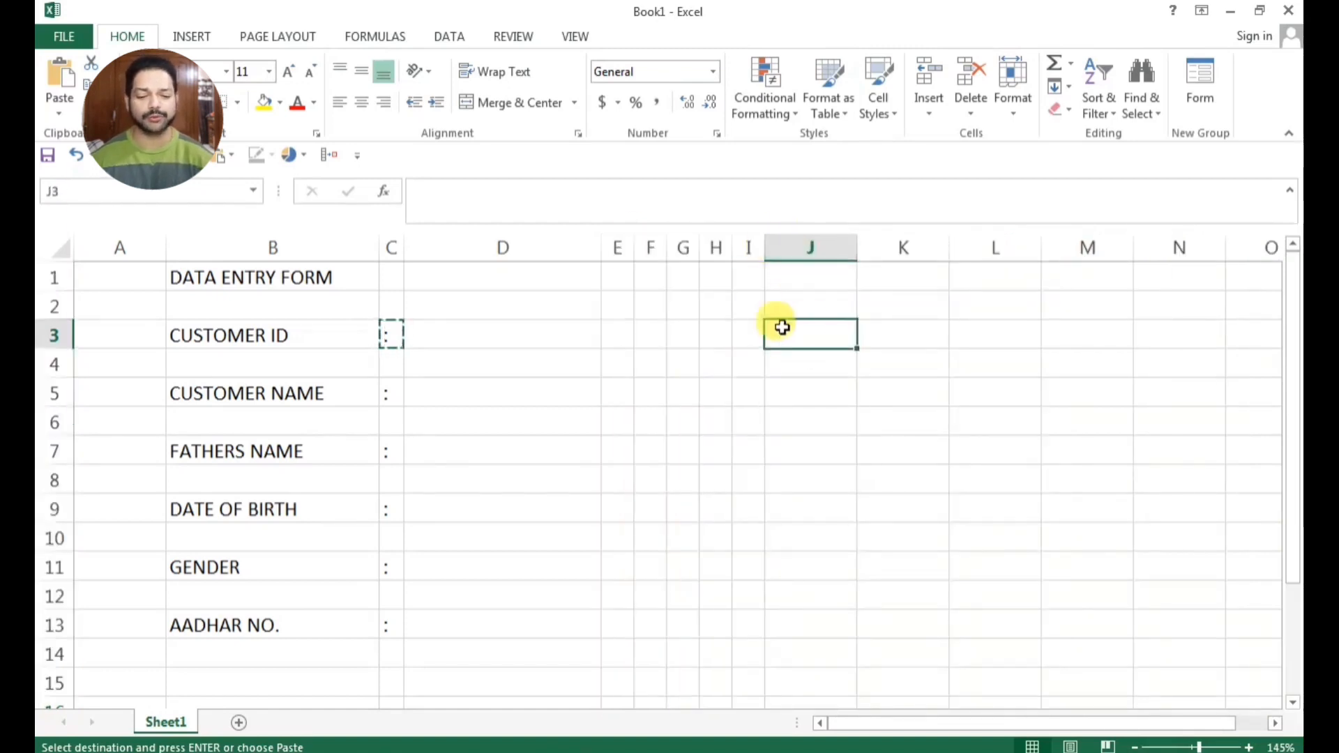
pyautogui.click(683, 278)
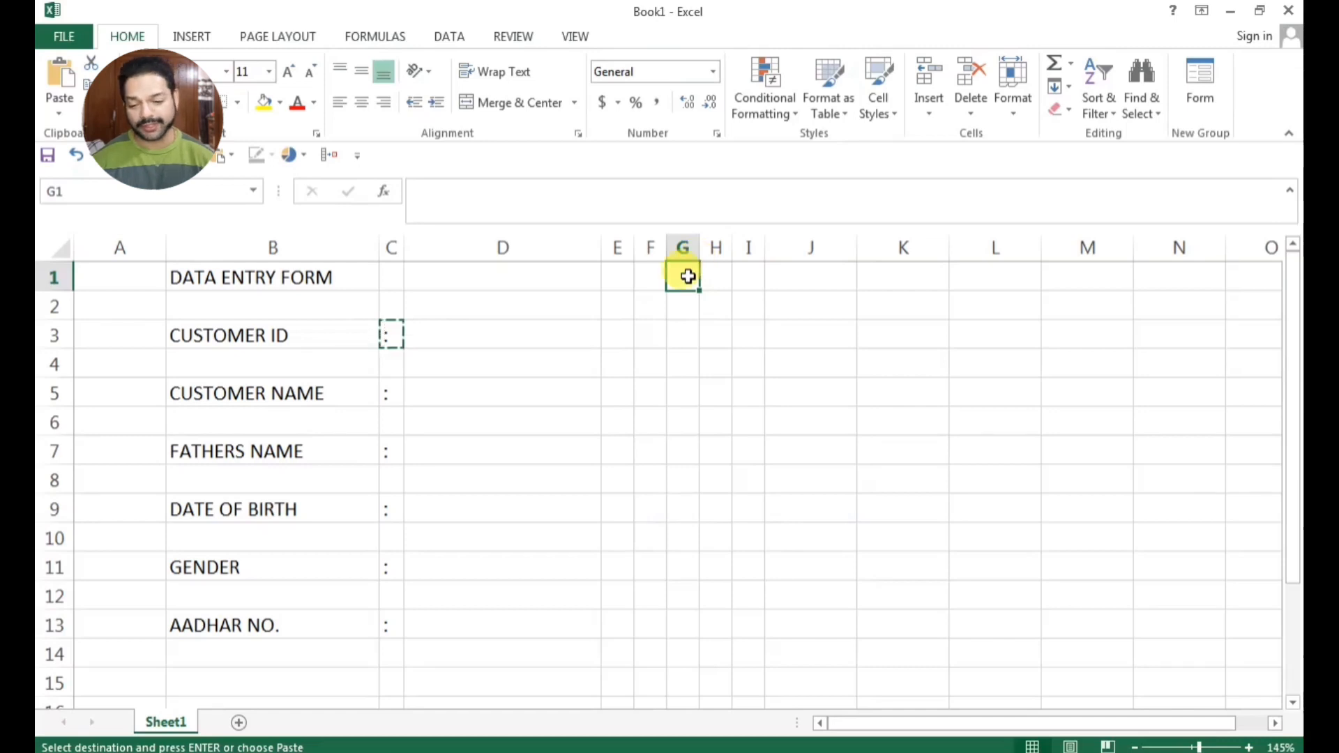
# Enter the labels PAN NO in cell G3 and ADDRESS in cell G5
pyautogui.click(680, 330)
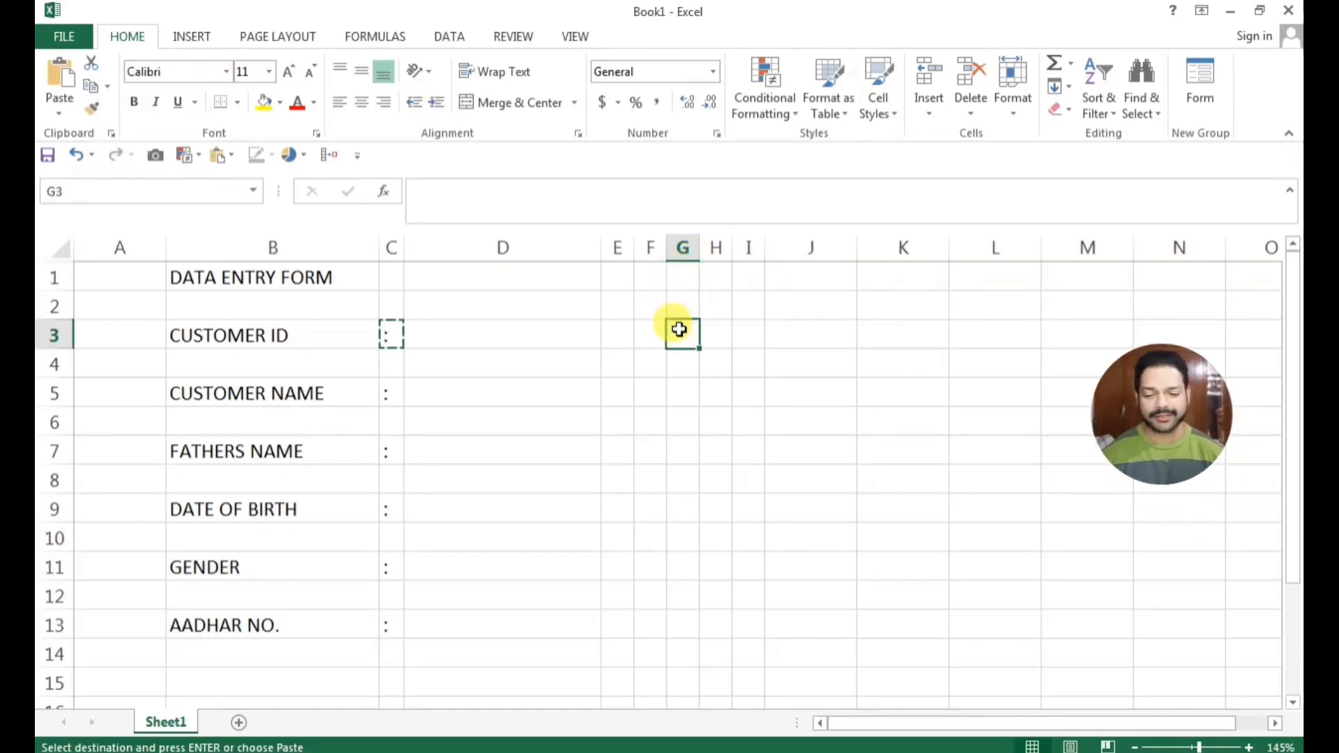
pyautogui.write('PAN NO')
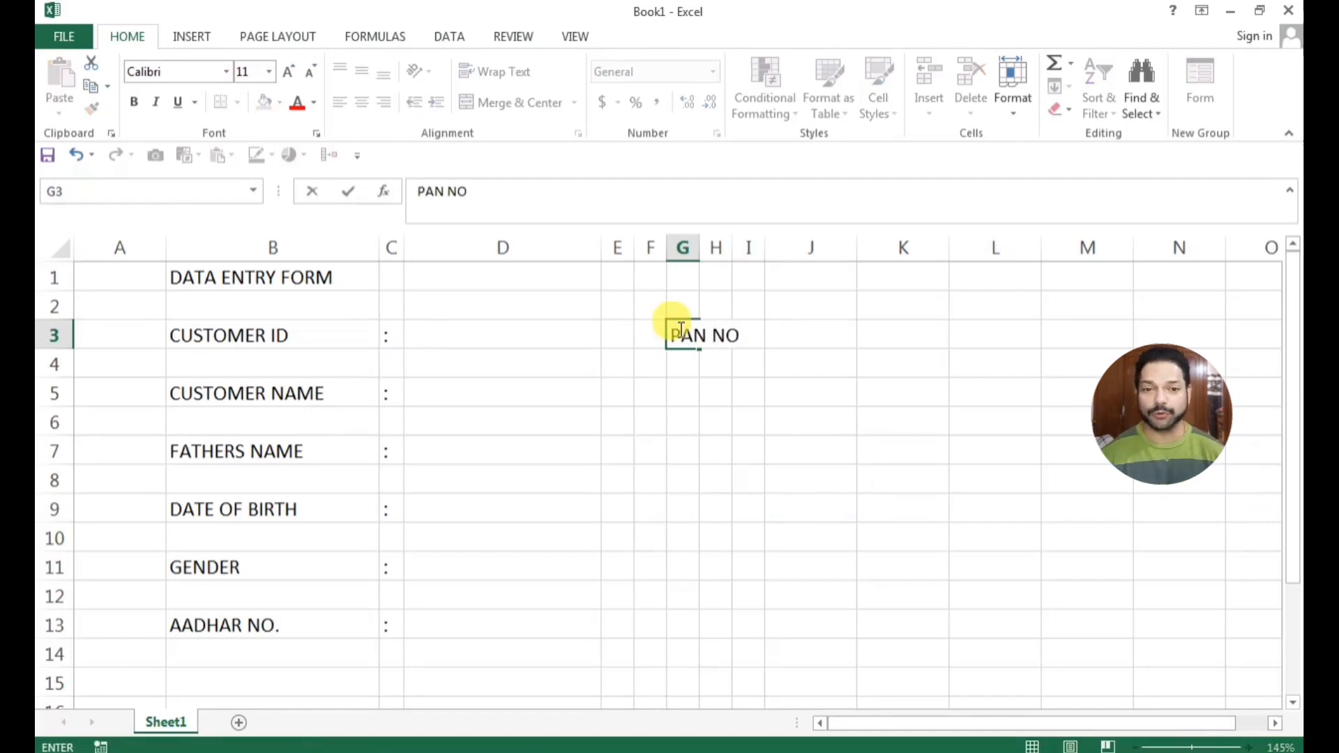
pyautogui.press('Return')
pyautogui.press('Return')
pyautogui.write('ADDRE')
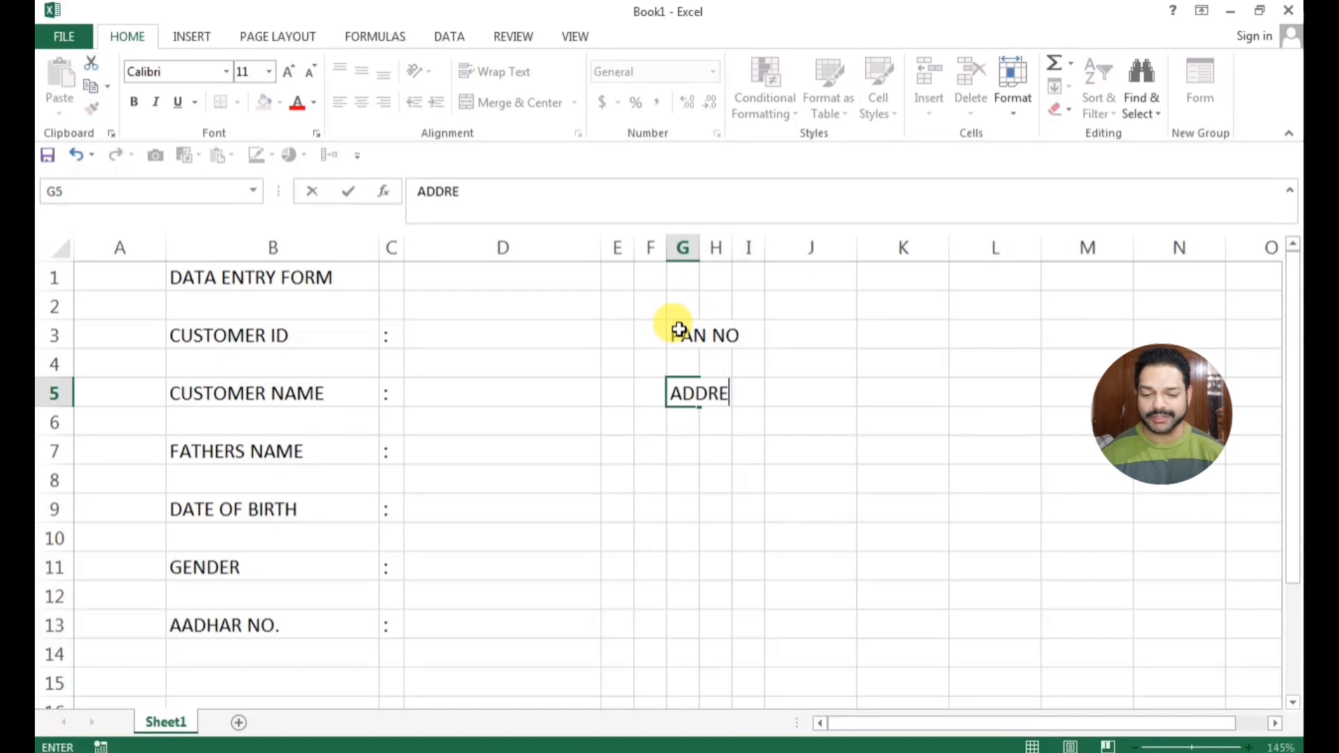
pyautogui.write('SS')
pyautogui.press('Return')
pyautogui.press('Return')
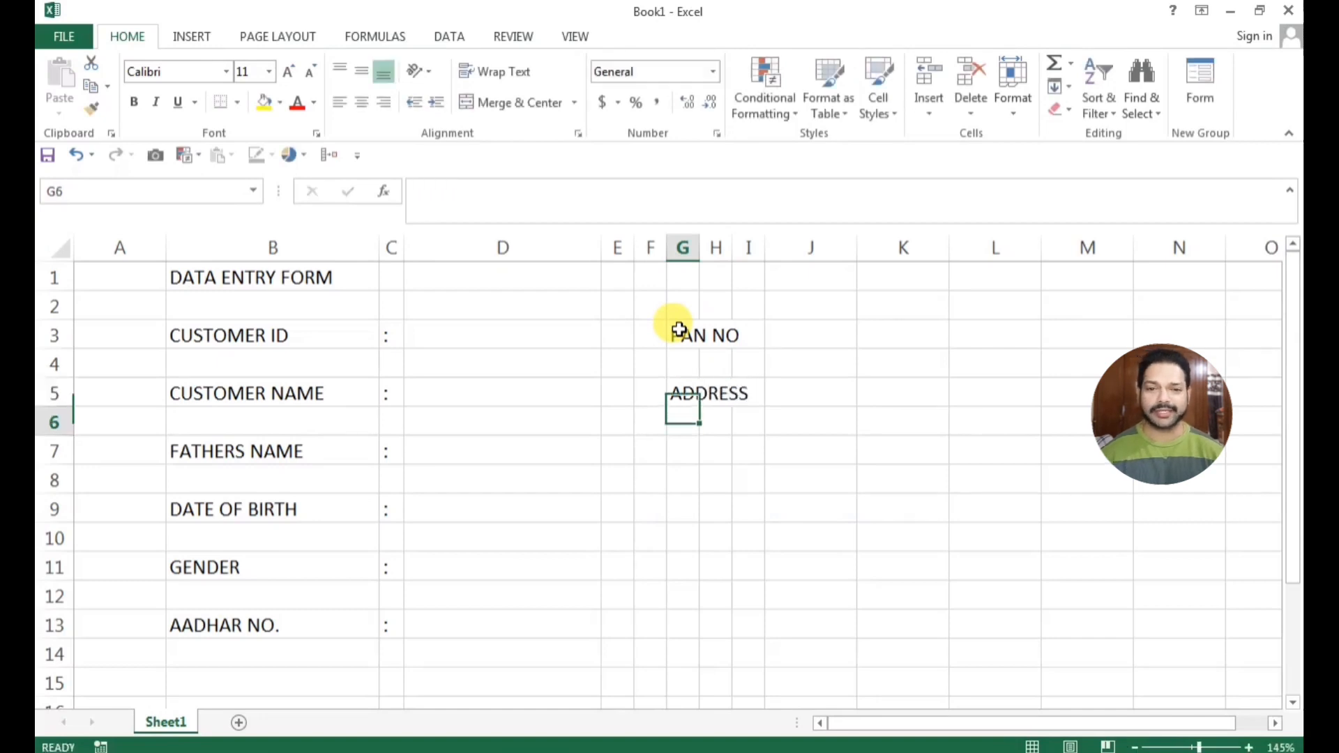
# Enter the labels DISTRICT in G7, STATE in G9 and CONTACT NO in G11
pyautogui.write('DIS')
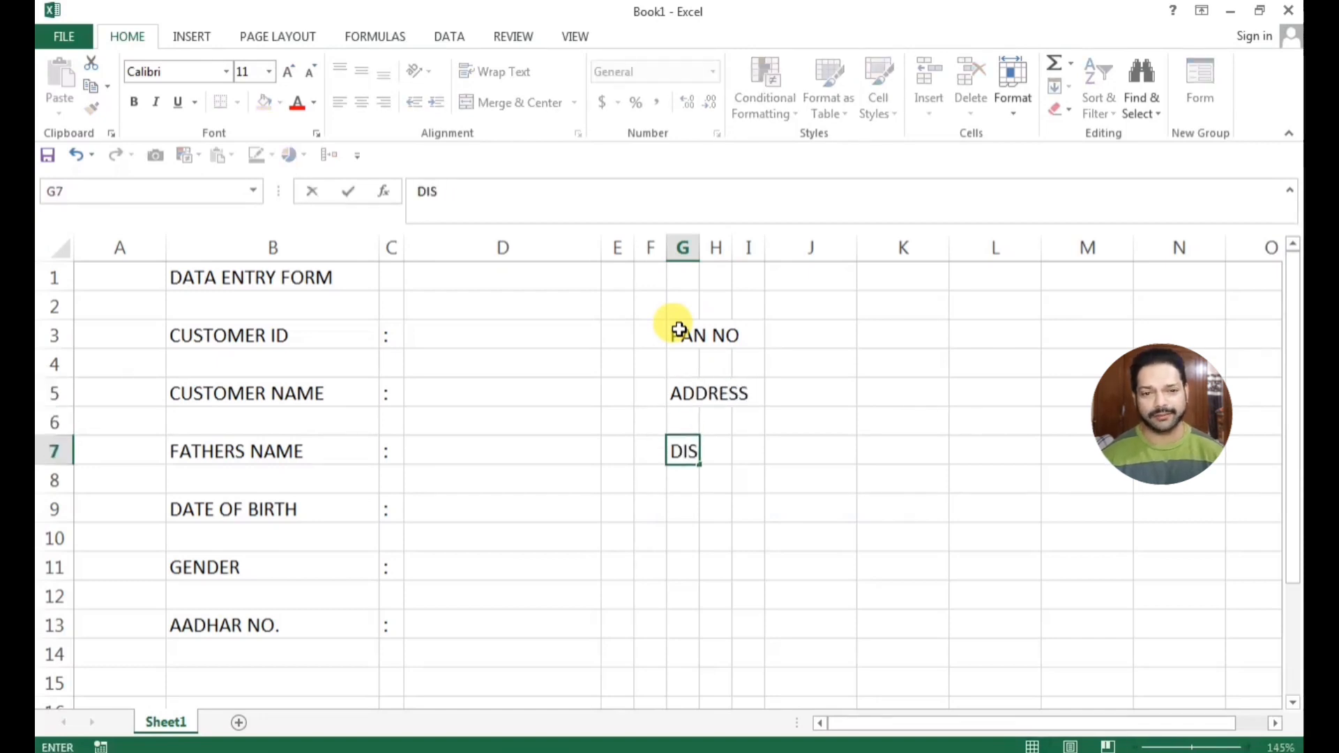
pyautogui.write('TRIC')
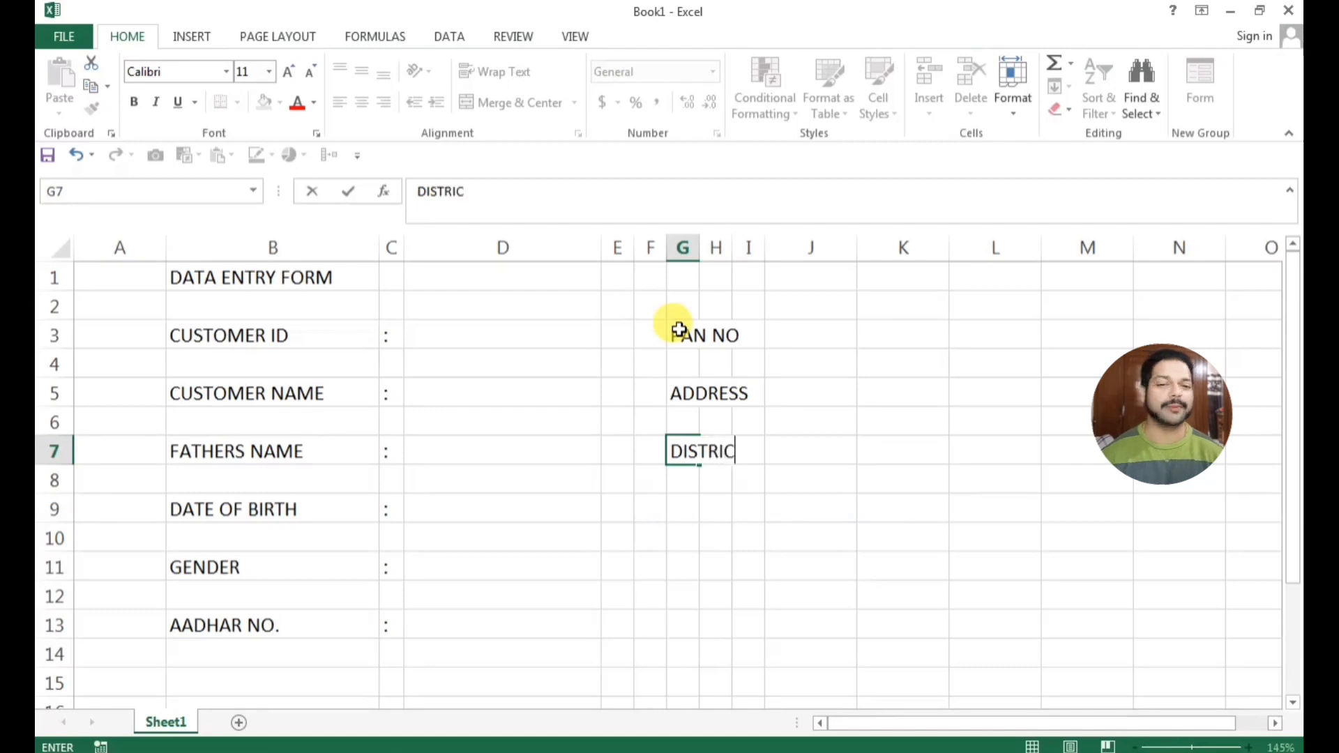
pyautogui.press('Return')
pyautogui.press('Return')
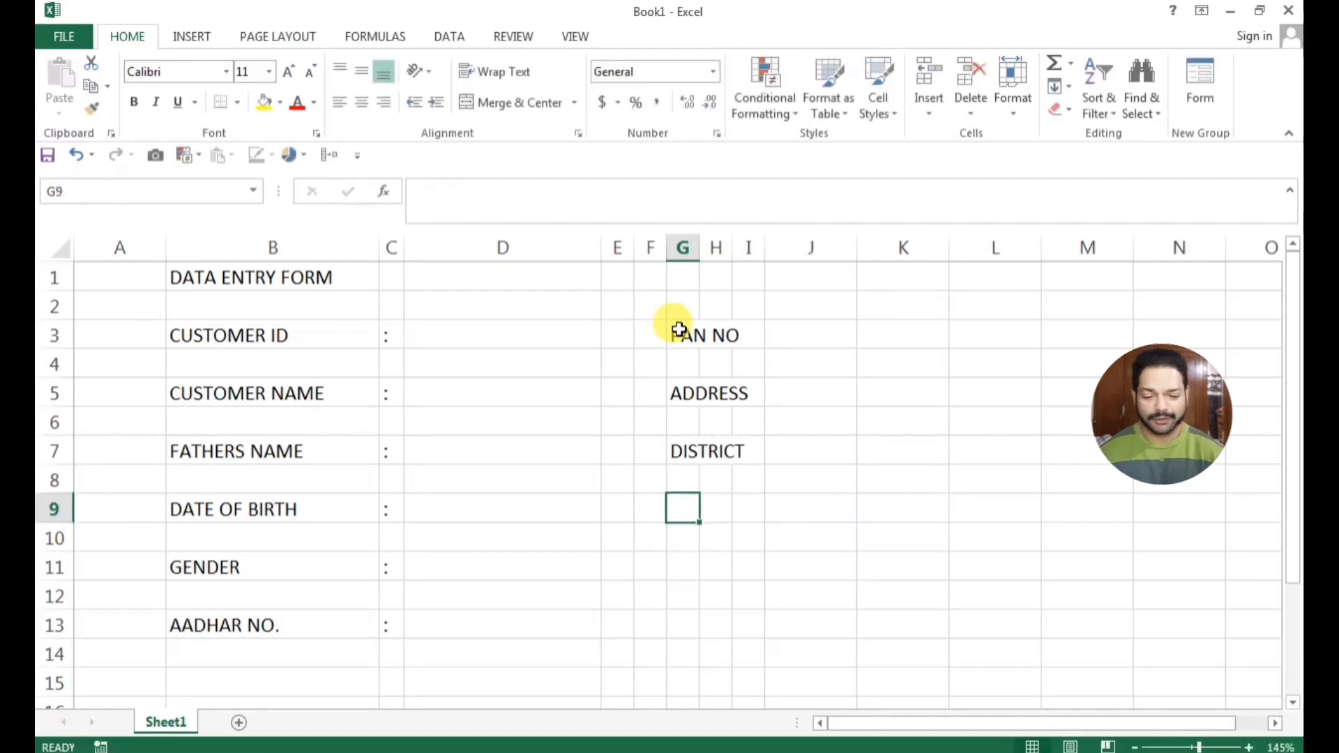
pyautogui.write('STATE')
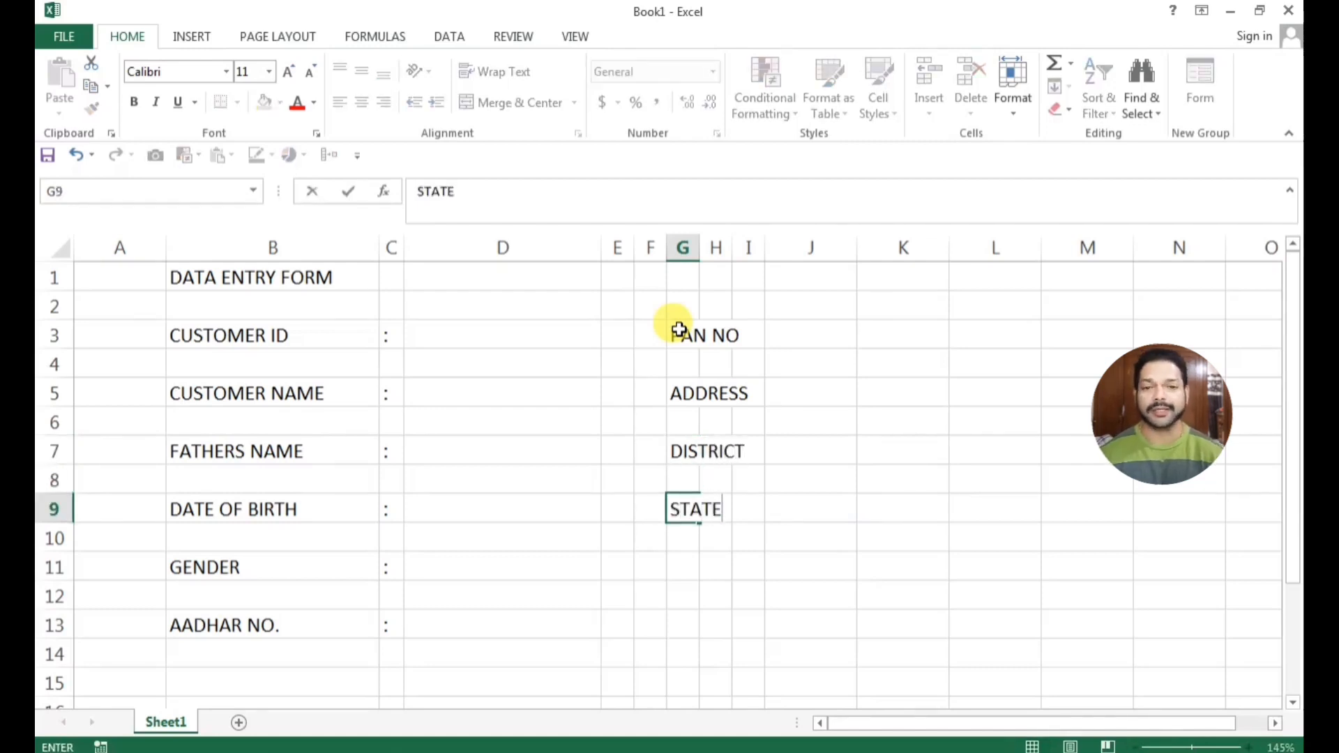
pyautogui.press('Return')
pyautogui.press('Return')
pyautogui.write('CON')
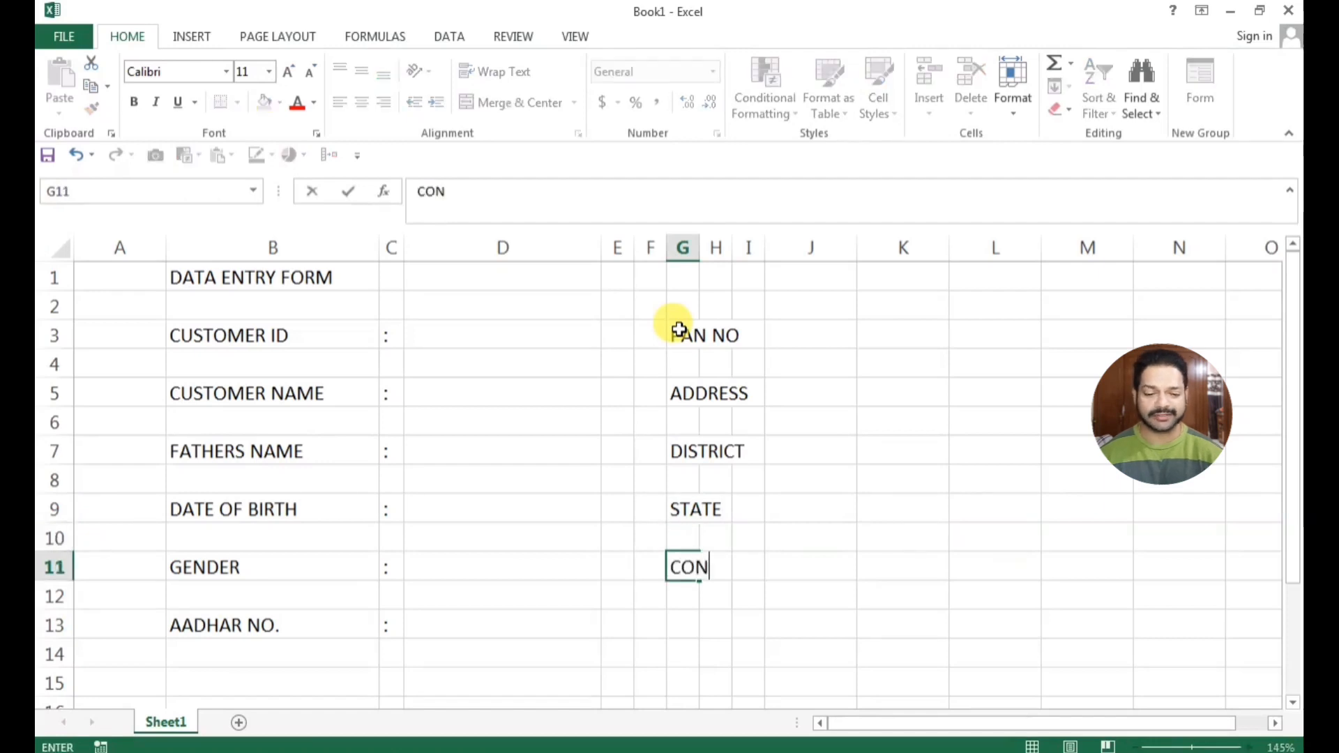
pyautogui.write('TACT NO')
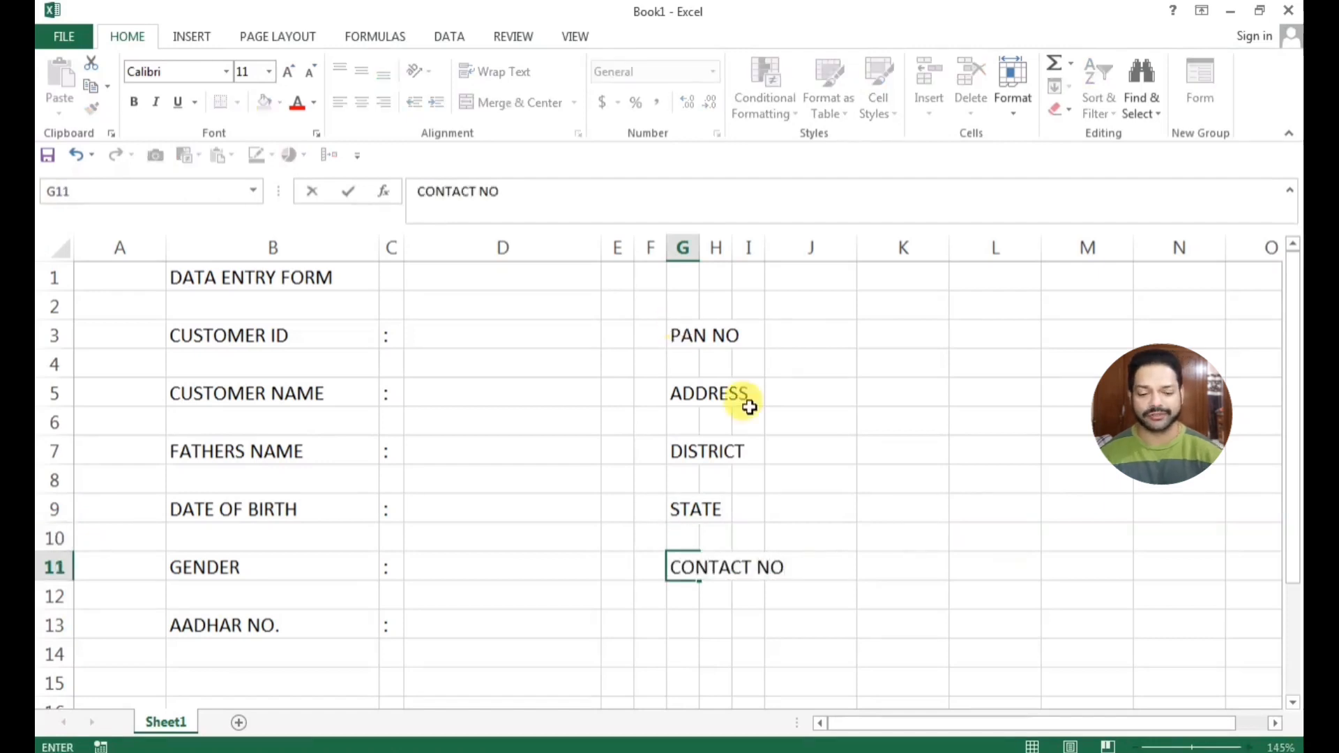
pyautogui.click(876, 586)
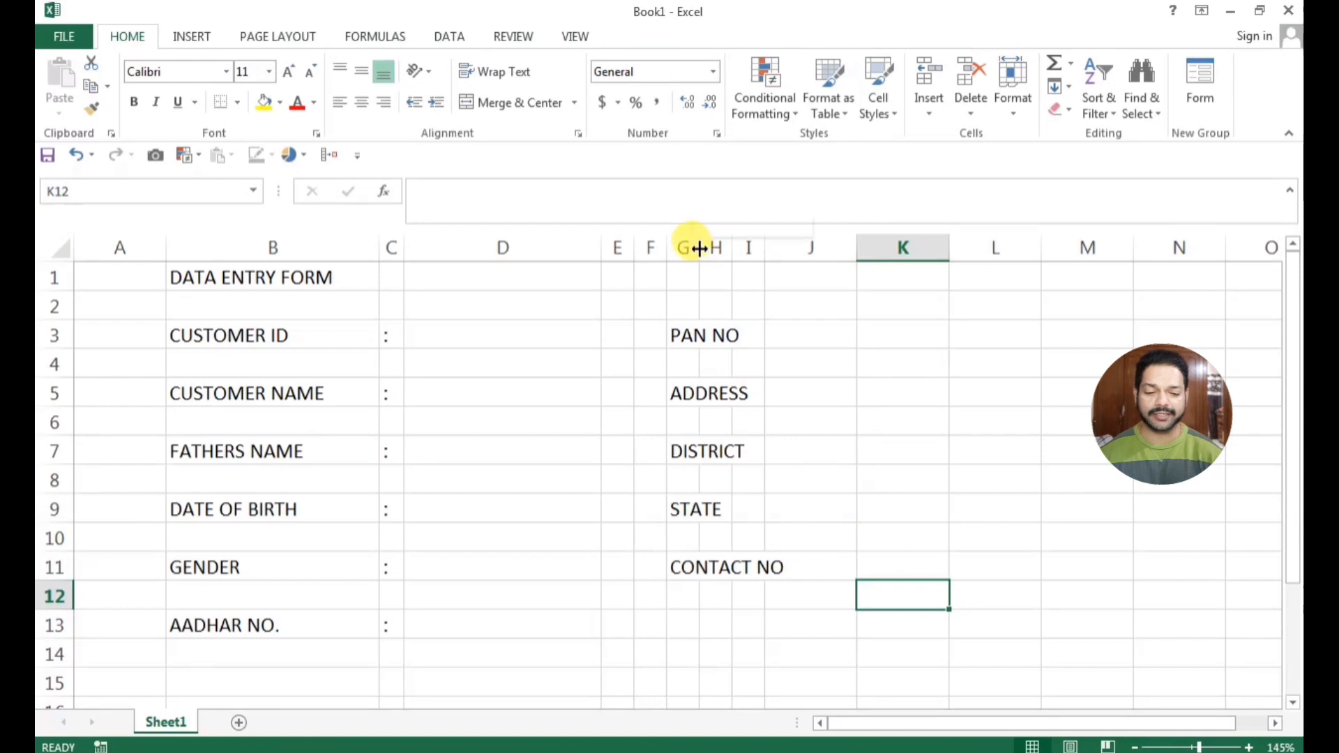
# Widen column G to fit its labels and make column H wider
pyautogui.moveTo(699, 248); pyautogui.dragTo(822, 262)
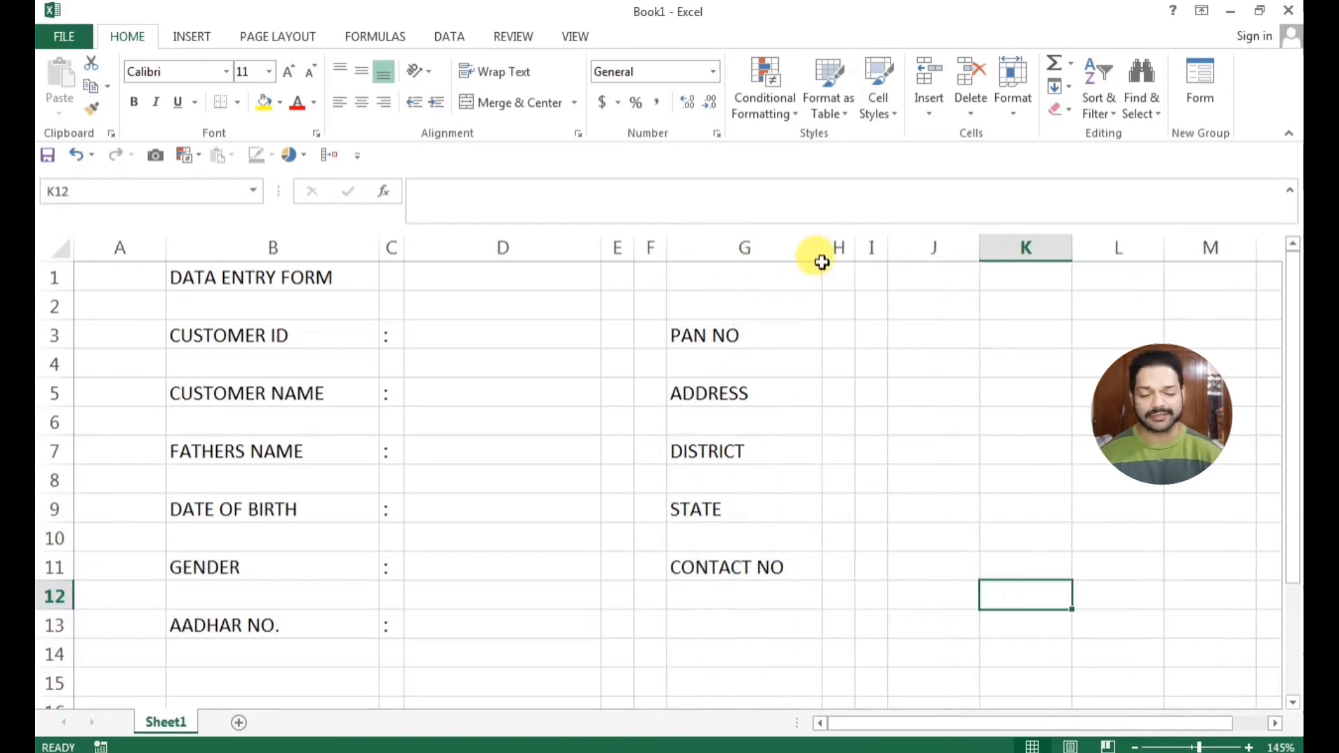
pyautogui.click(821, 262)
pyautogui.moveTo(820, 251); pyautogui.dragTo(897, 250)
pyautogui.click(910, 447)
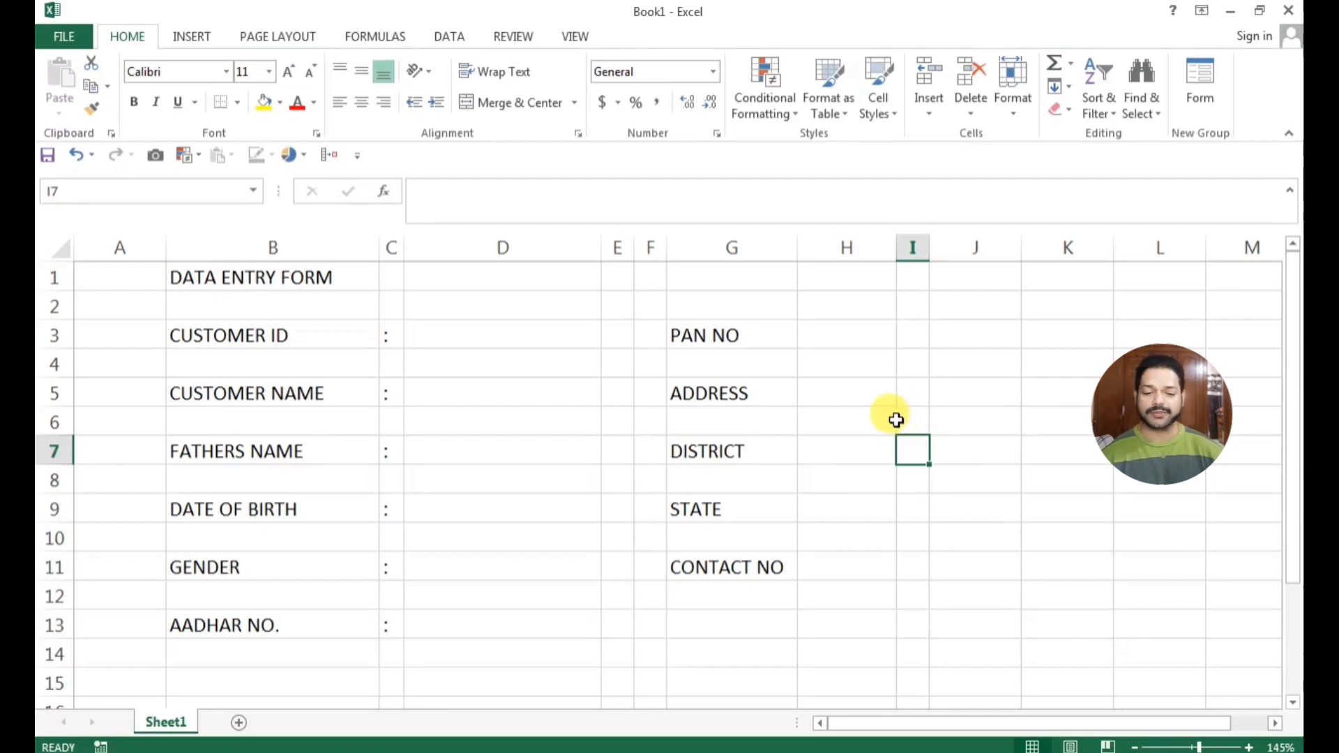
# Enter a colon in cell H3 beside the PAN NO label
pyautogui.click(833, 338)
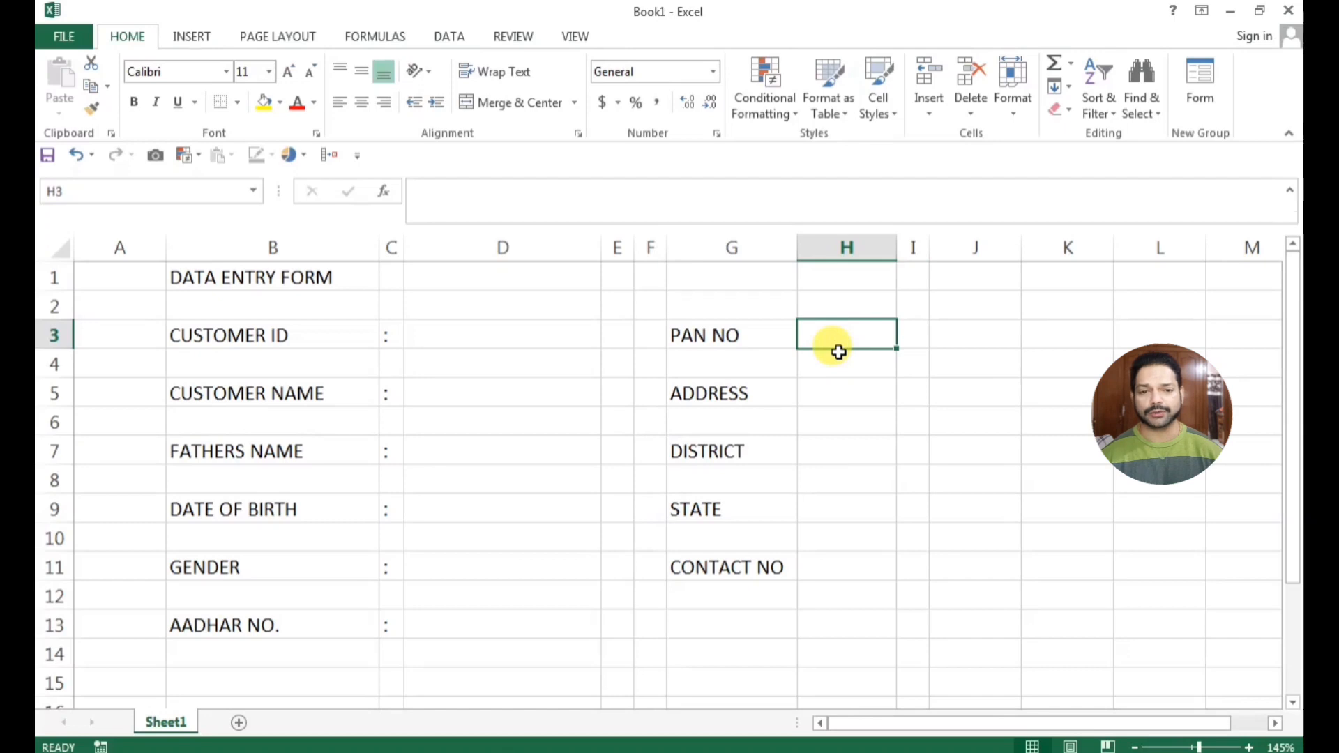
pyautogui.write(':')
pyautogui.click(838, 422)
# Copy the colon from H3 into cells H5, H7, H9 and H11 beside the remaining labels
pyautogui.click(825, 339)
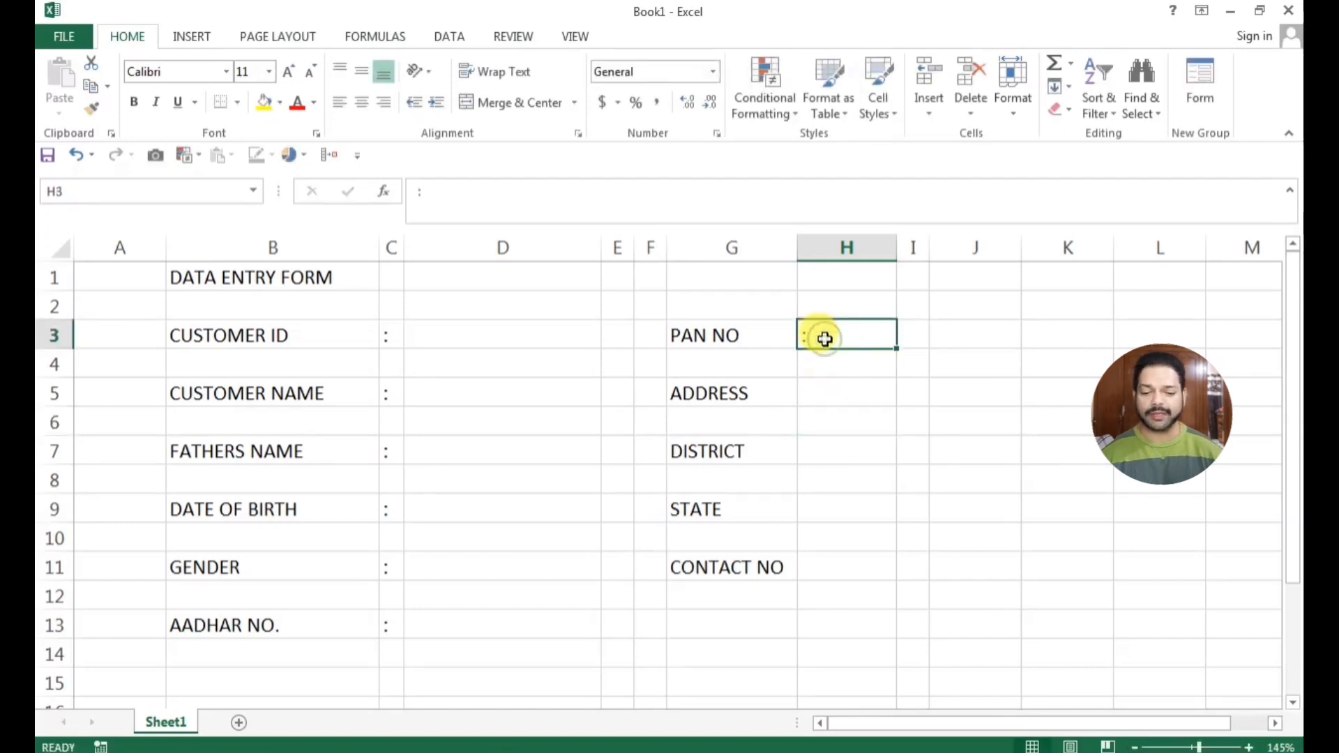
pyautogui.hotkey('ctrl', 'c')
pyautogui.click(824, 399)
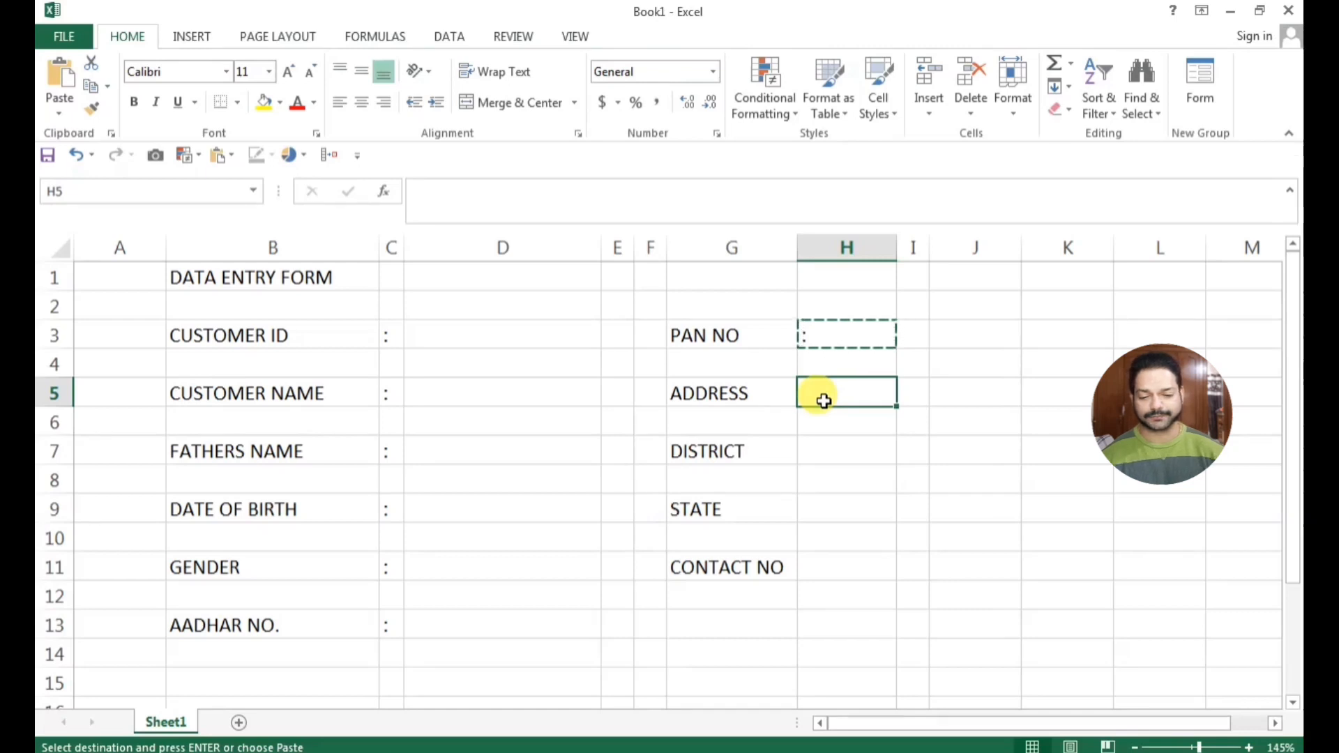
pyautogui.keyDown('ctrl'); pyautogui.click(820, 452); pyautogui.keyUp('ctrl')
pyautogui.keyDown('ctrl'); pyautogui.click(826, 509); pyautogui.keyUp('ctrl')
pyautogui.keyDown('ctrl'); pyautogui.click(831, 568); pyautogui.keyUp('ctrl')
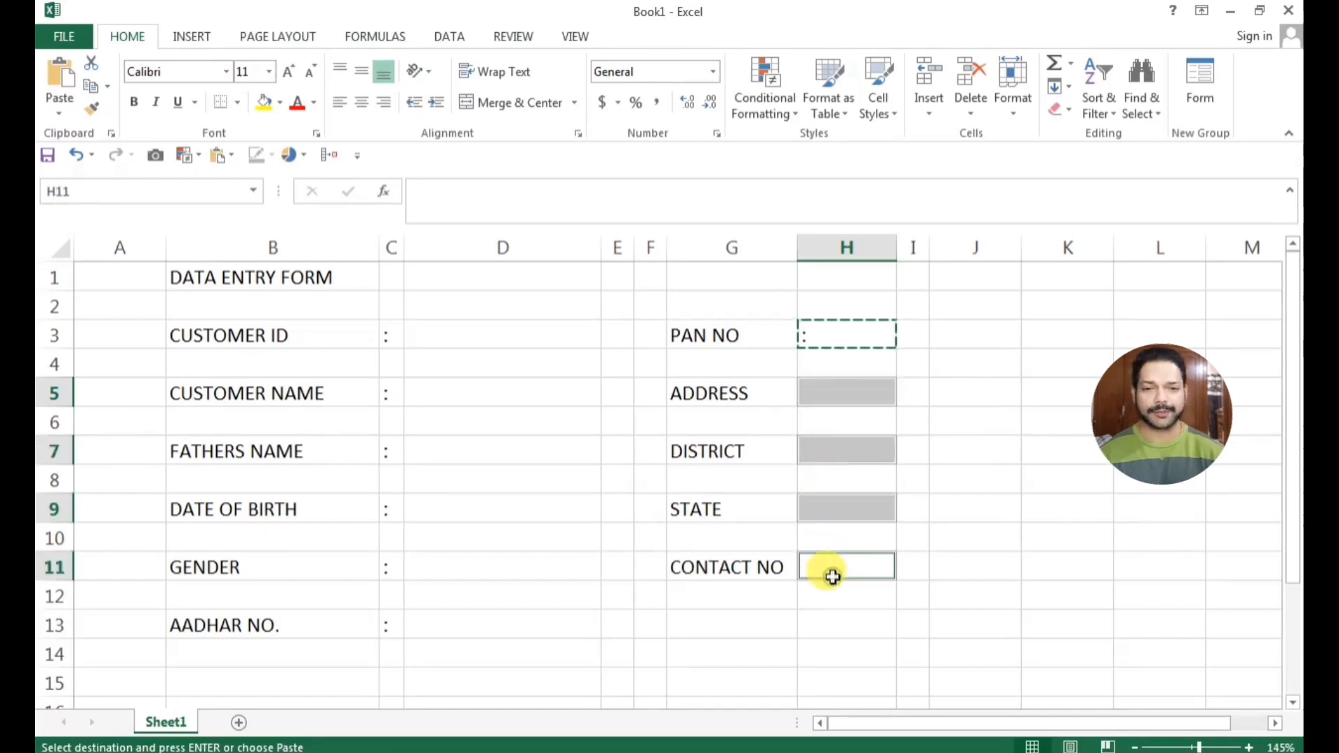
pyautogui.hotkey('ctrl', 'v')
pyautogui.click(943, 566)
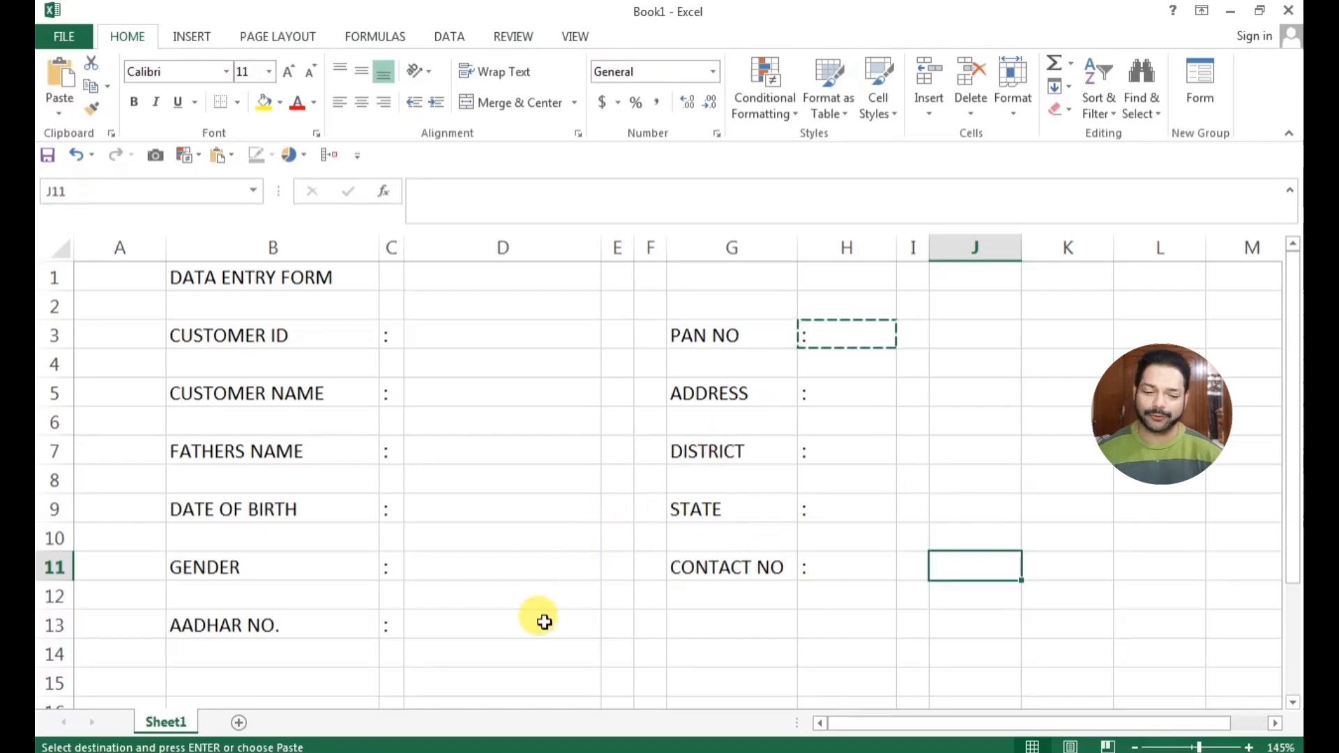
pyautogui.click(401, 660)
pyautogui.press('Escape')
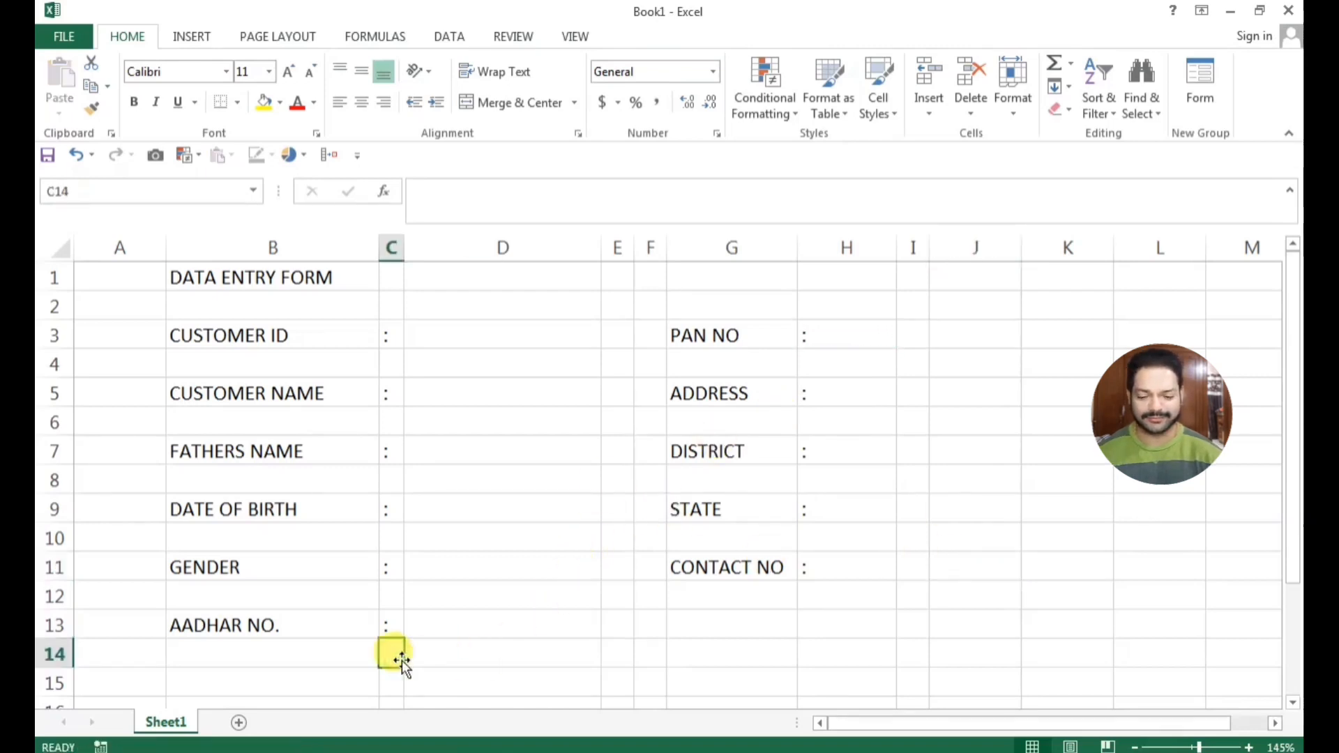
pyautogui.press('Right')
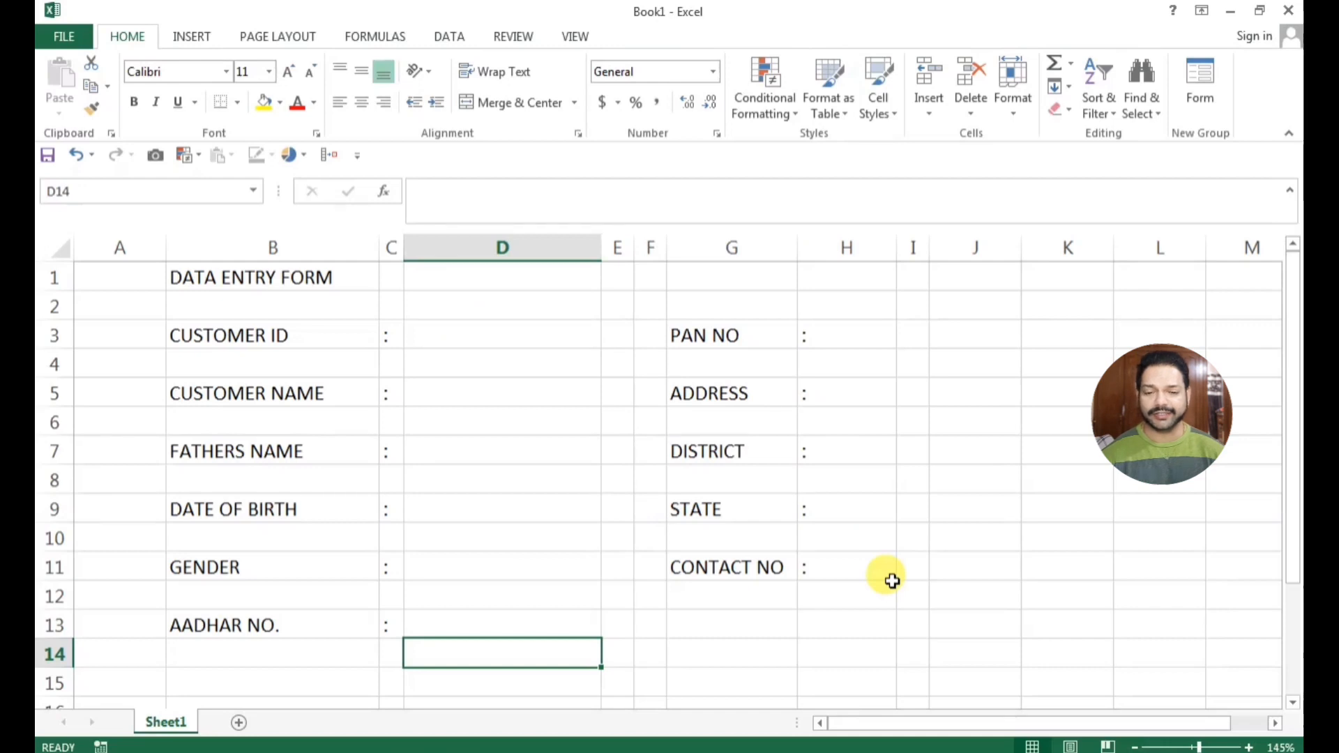
pyautogui.click(776, 645)
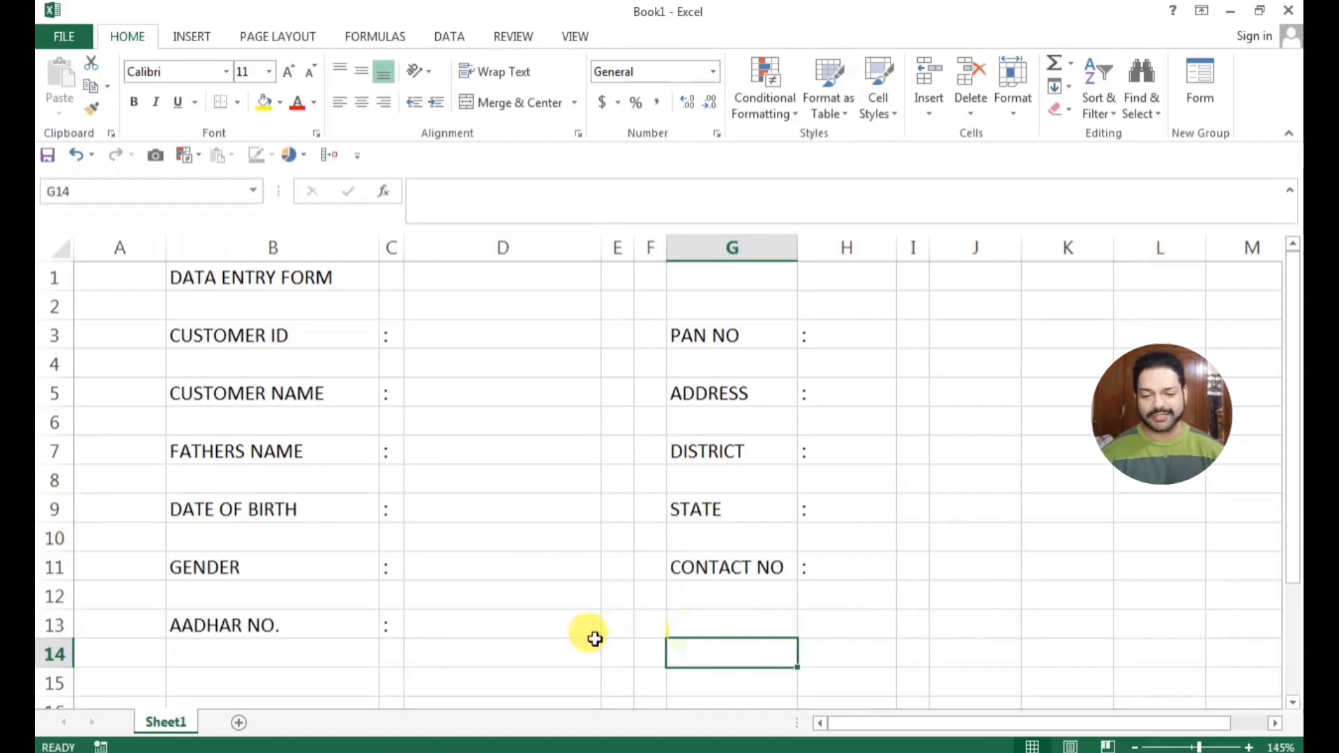
pyautogui.click(694, 623)
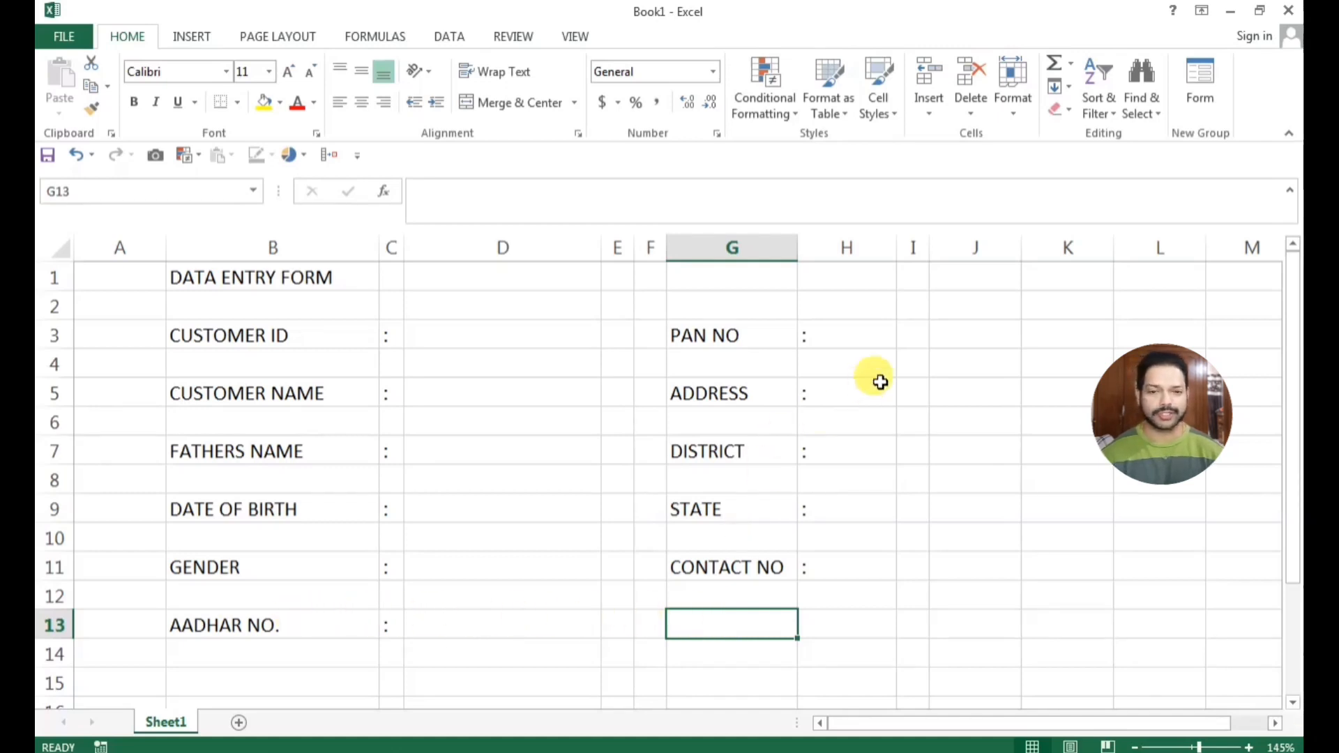
# Resize columns H to J so that H just fits the colons, I is wide enough for entries and J is narrow
pyautogui.moveTo(896, 248); pyautogui.dragTo(818, 248)
pyautogui.click(877, 509)
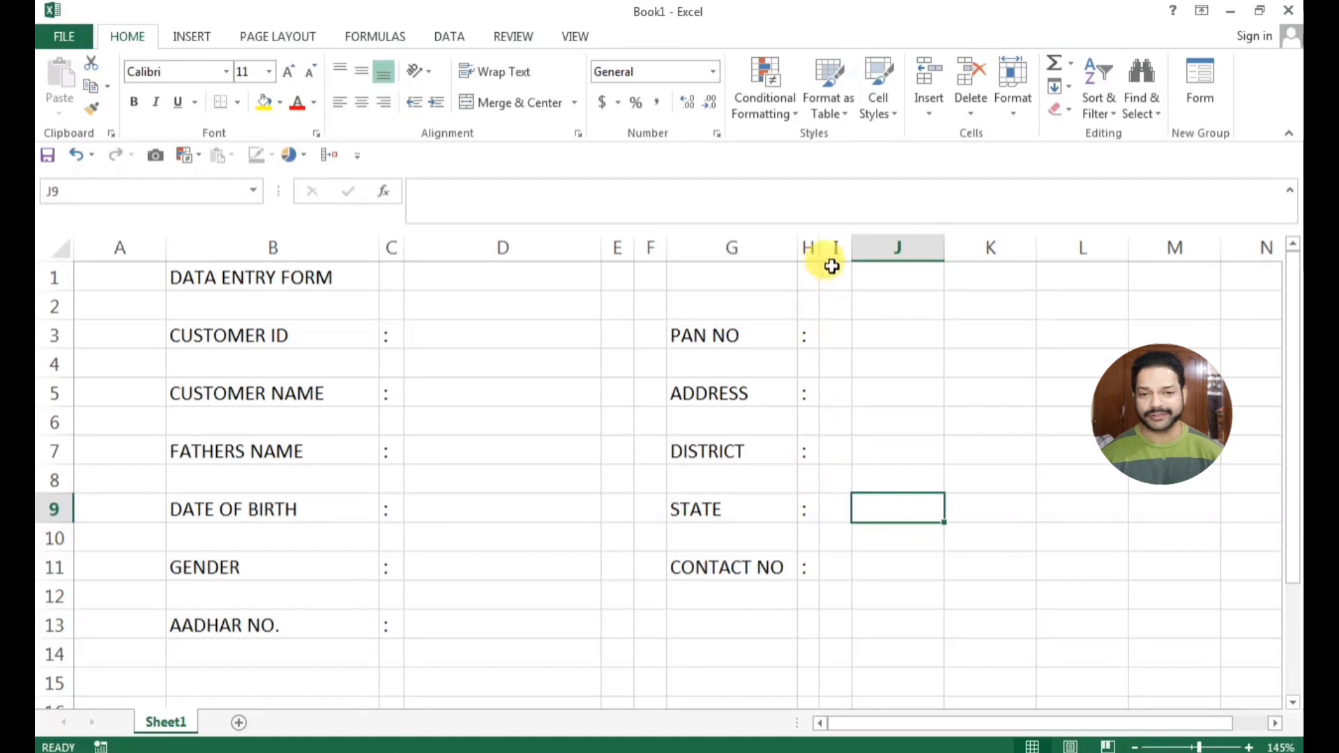
pyautogui.moveTo(851, 249); pyautogui.dragTo(981, 253)
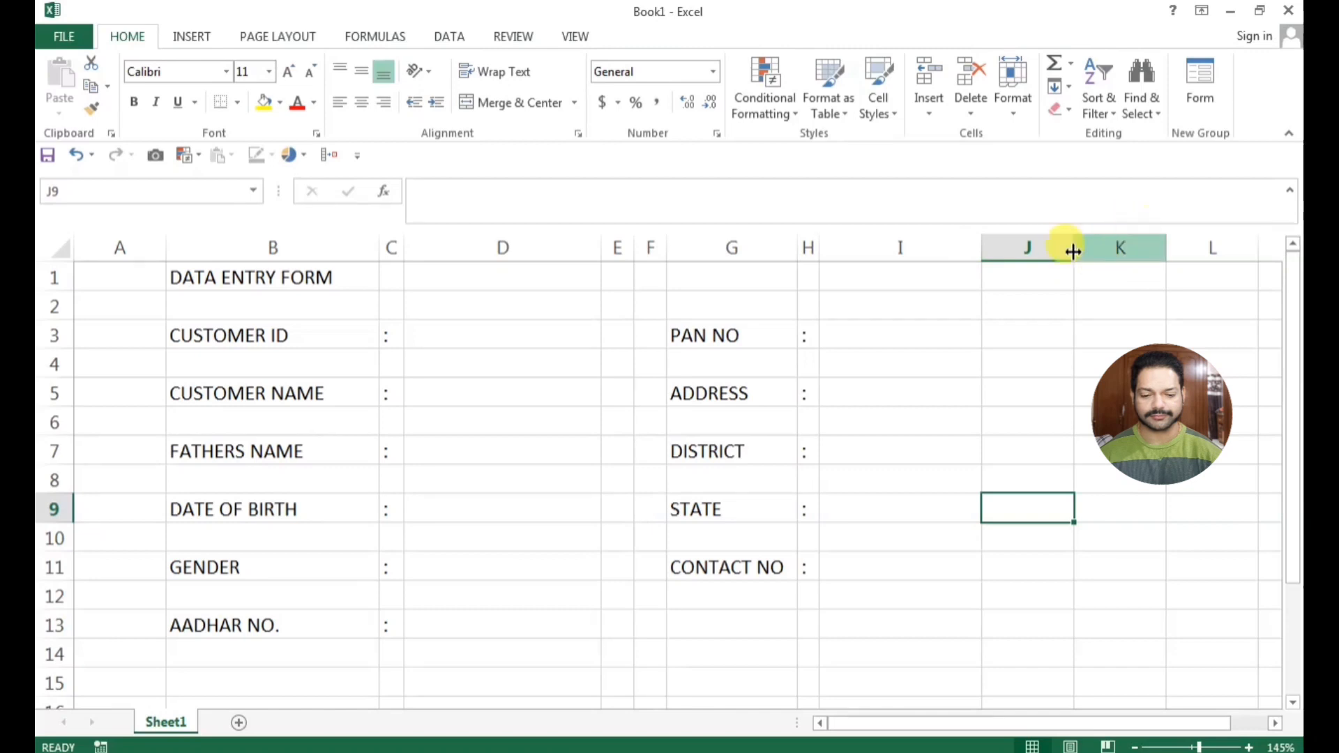
pyautogui.moveTo(1074, 248); pyautogui.dragTo(1023, 247)
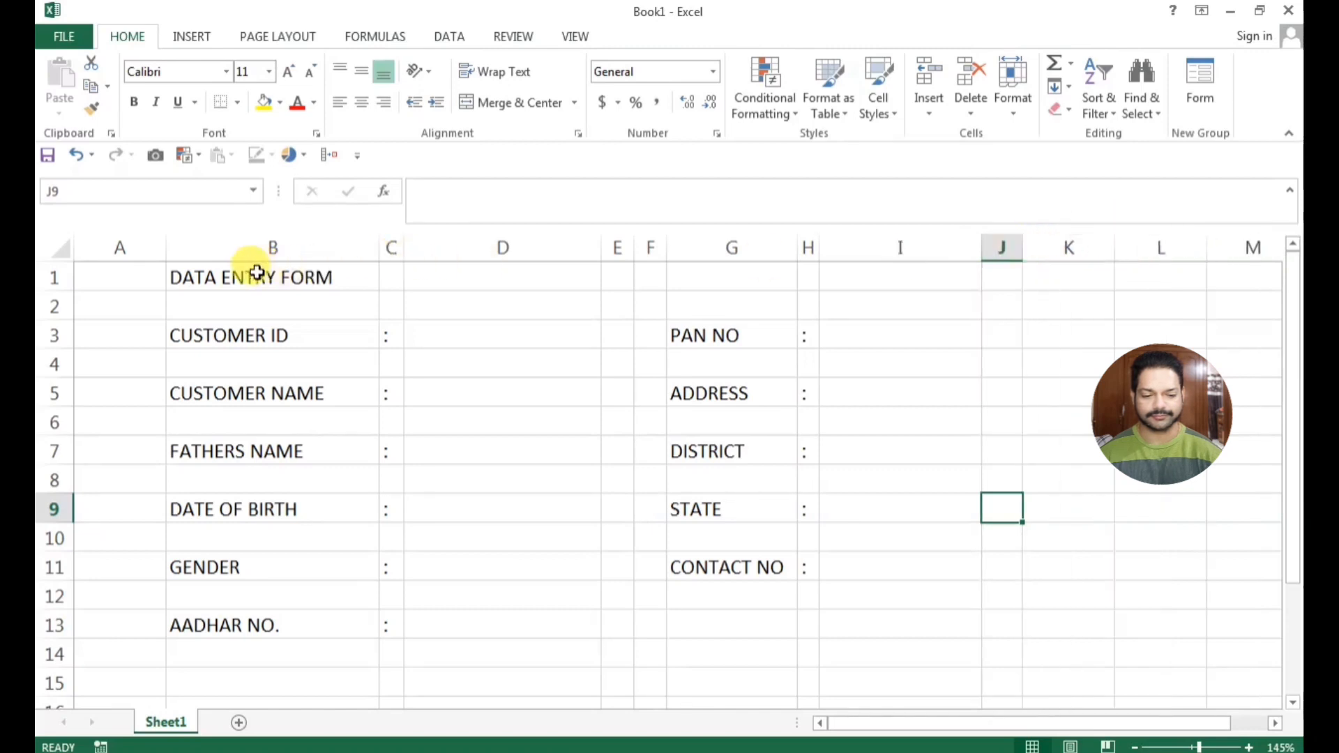
# Merge and center the DATA ENTRY FORM title across B1:H1 with wrapped text
pyautogui.moveTo(254, 278); pyautogui.dragTo(806, 277)
pyautogui.click(504, 72)
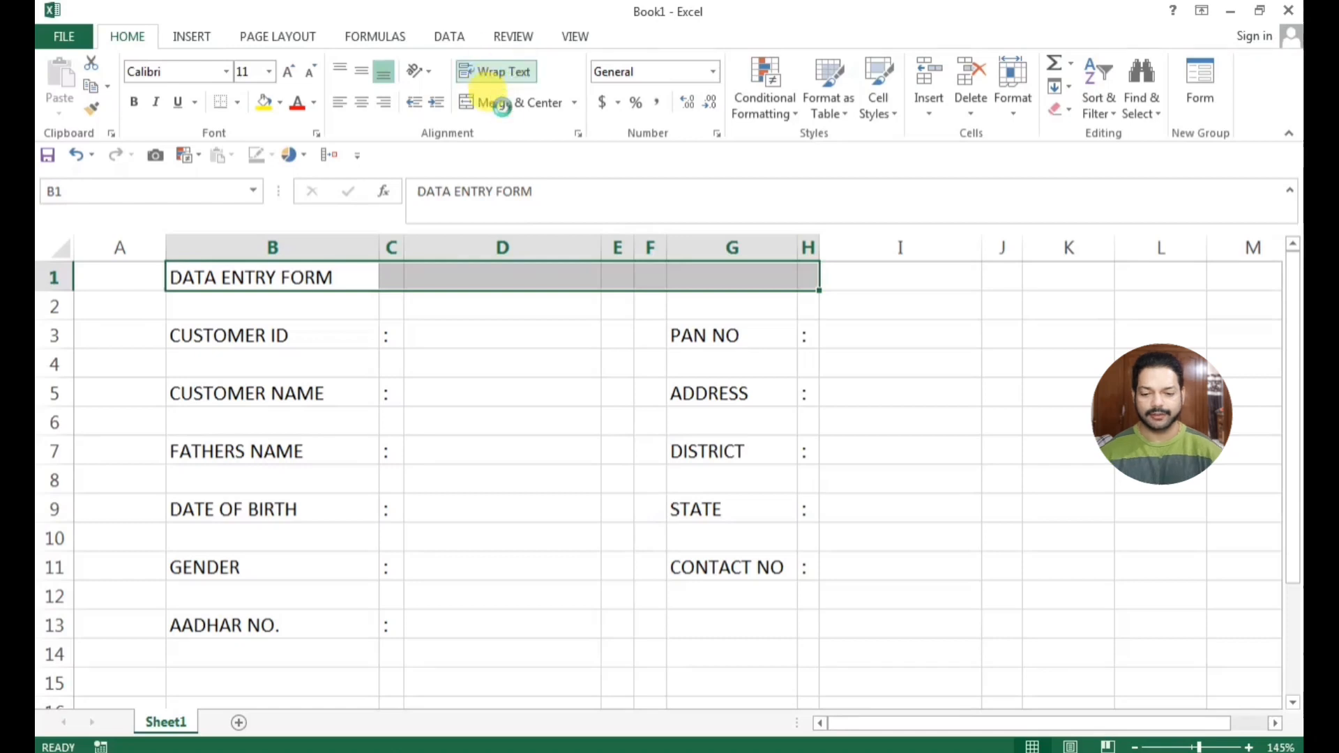
pyautogui.click(504, 105)
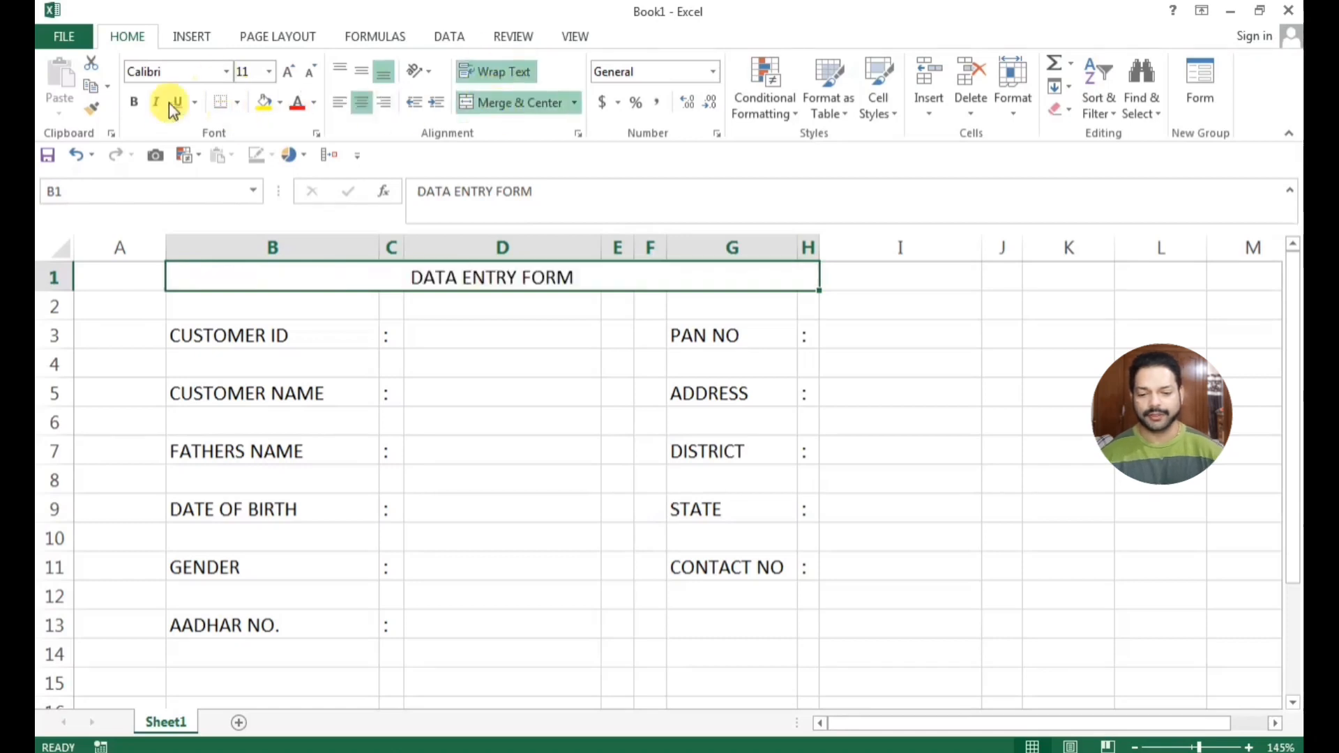
# Make the DATA ENTRY FORM title bold and set its font to Aharoni
pyautogui.click(134, 102)
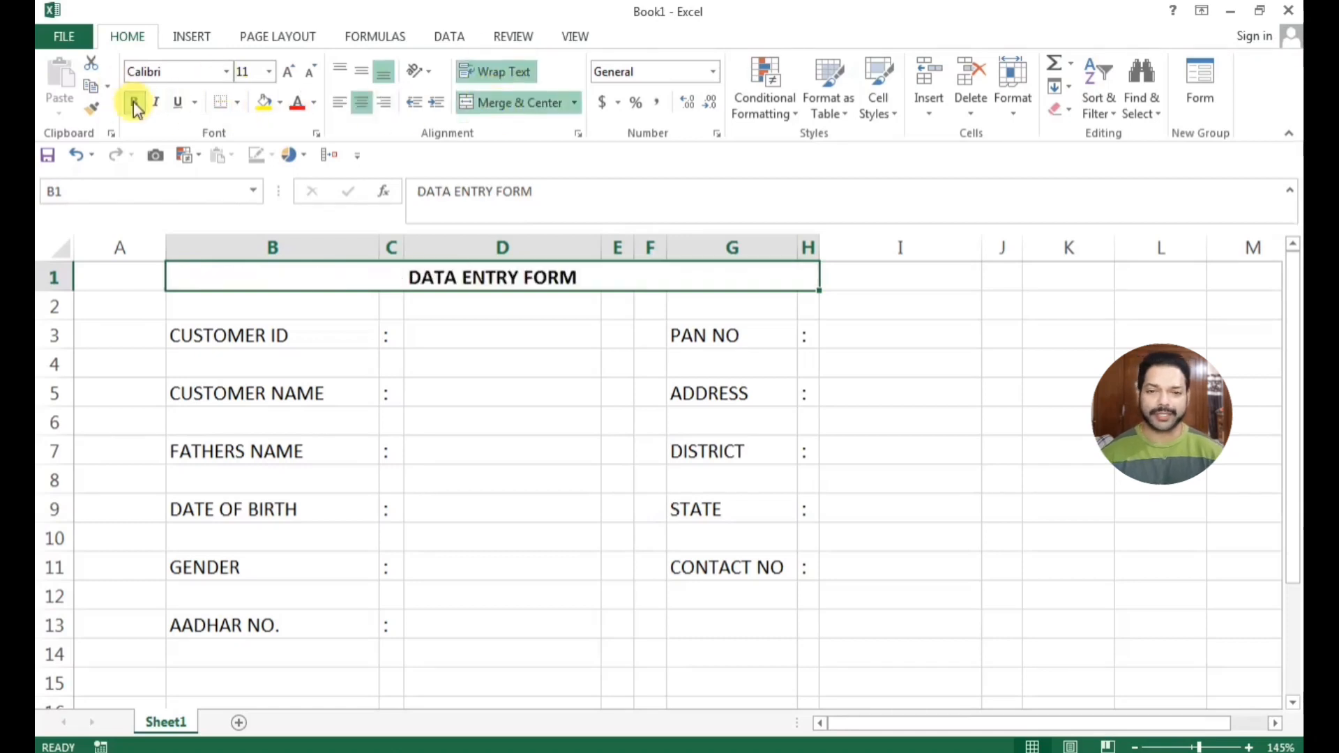
pyautogui.click(228, 72)
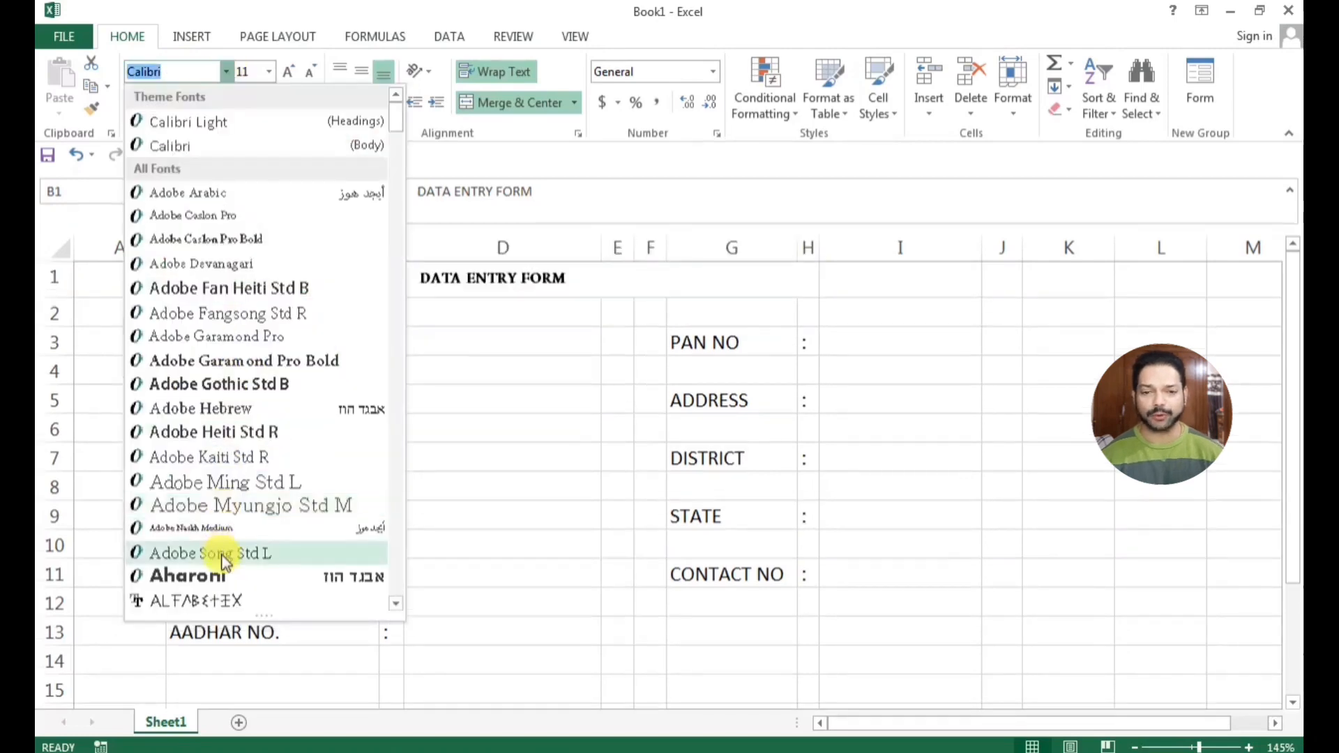
pyautogui.click(221, 575)
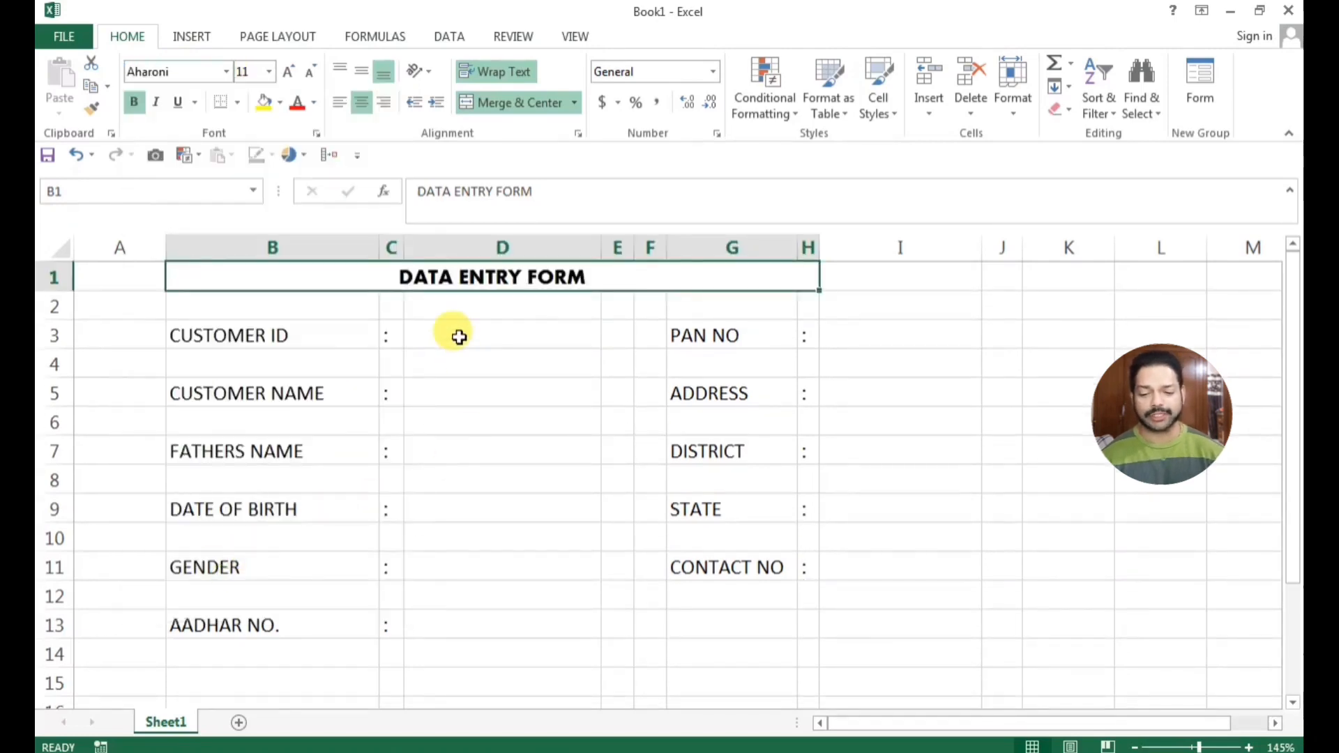
# Fill the merged title cell with the standard Green color
pyautogui.click(280, 102)
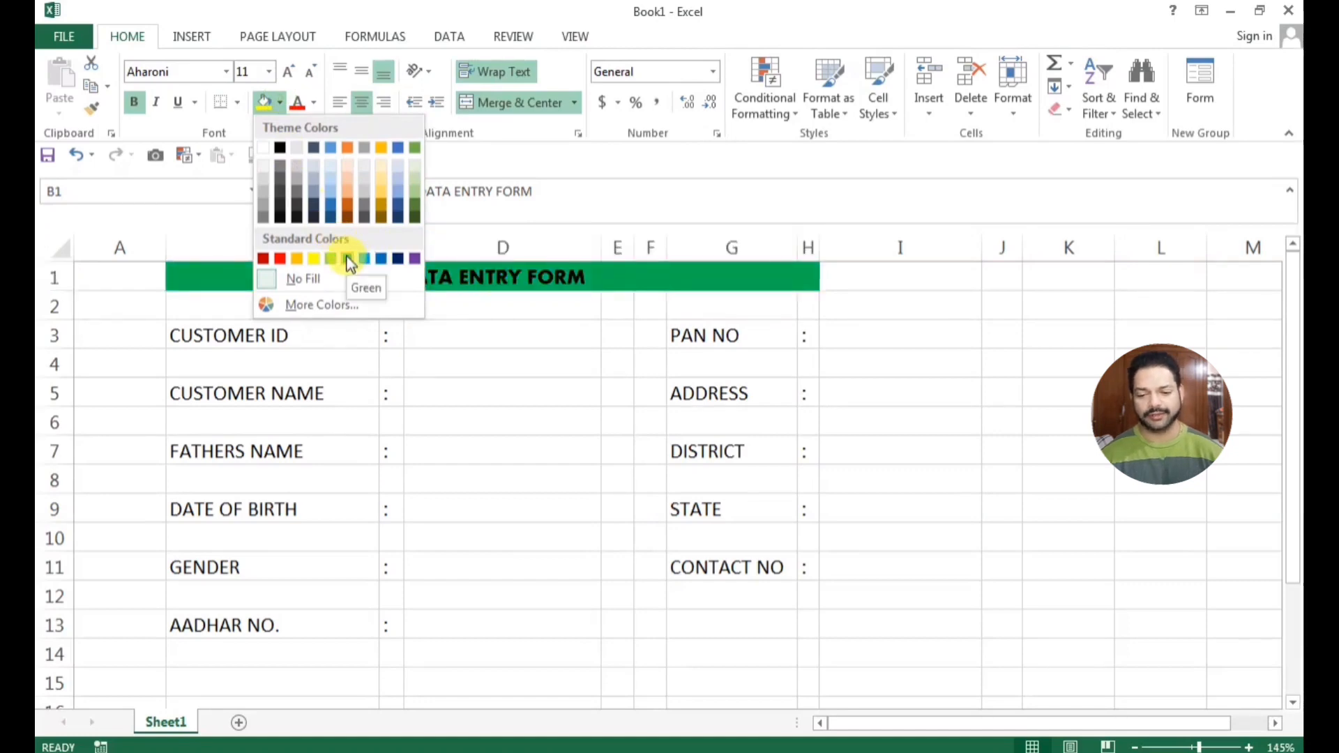
pyautogui.click(349, 261)
pyautogui.click(441, 389)
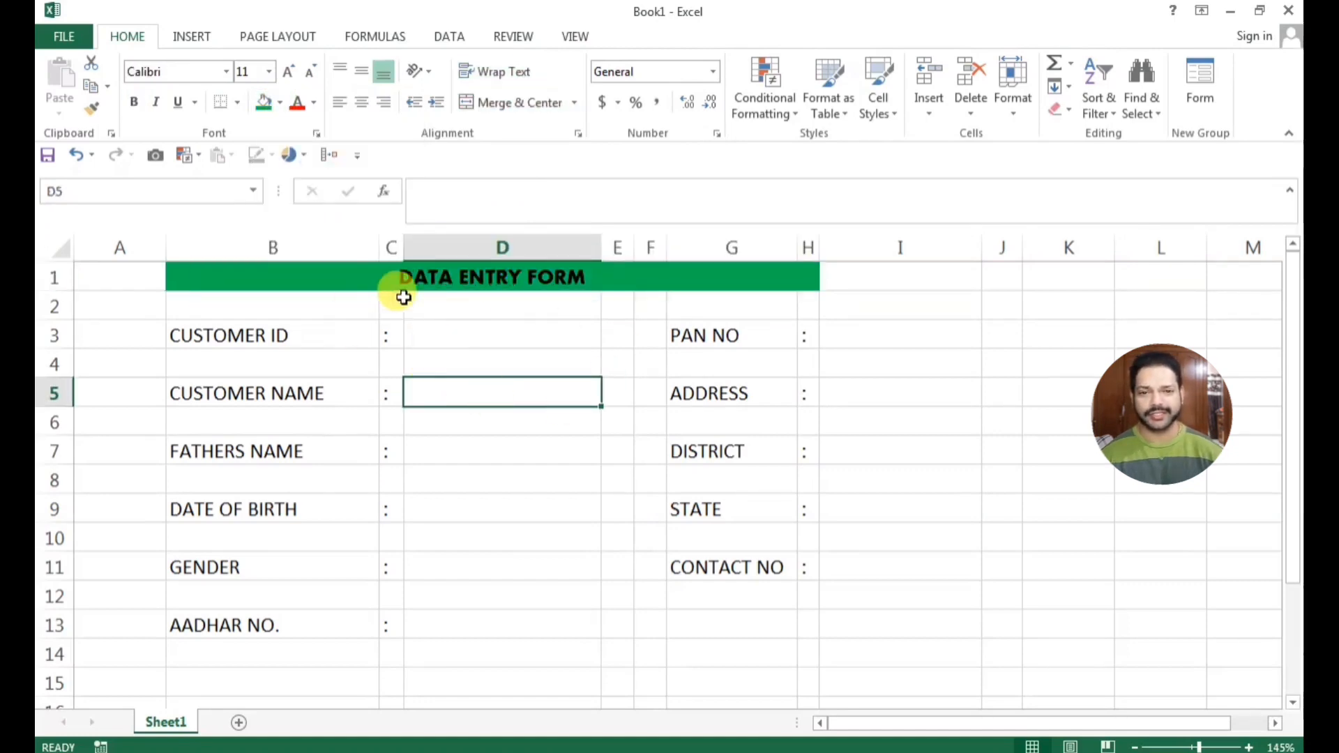
# Make the alternating entry cells D3 to D13 and I3 to I11 bold and apply All Borders to them
pyautogui.click(434, 343)
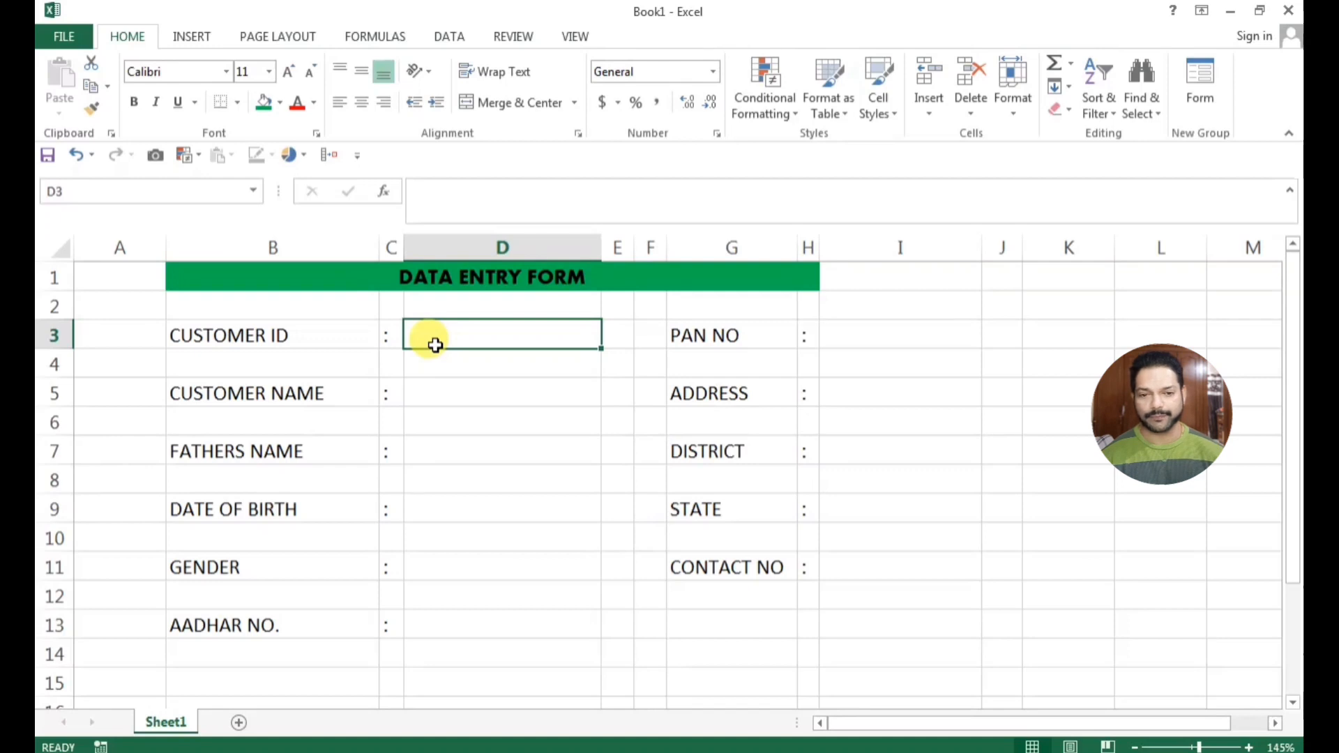
pyautogui.keyDown('ctrl'); pyautogui.click(436, 390); pyautogui.keyUp('ctrl')
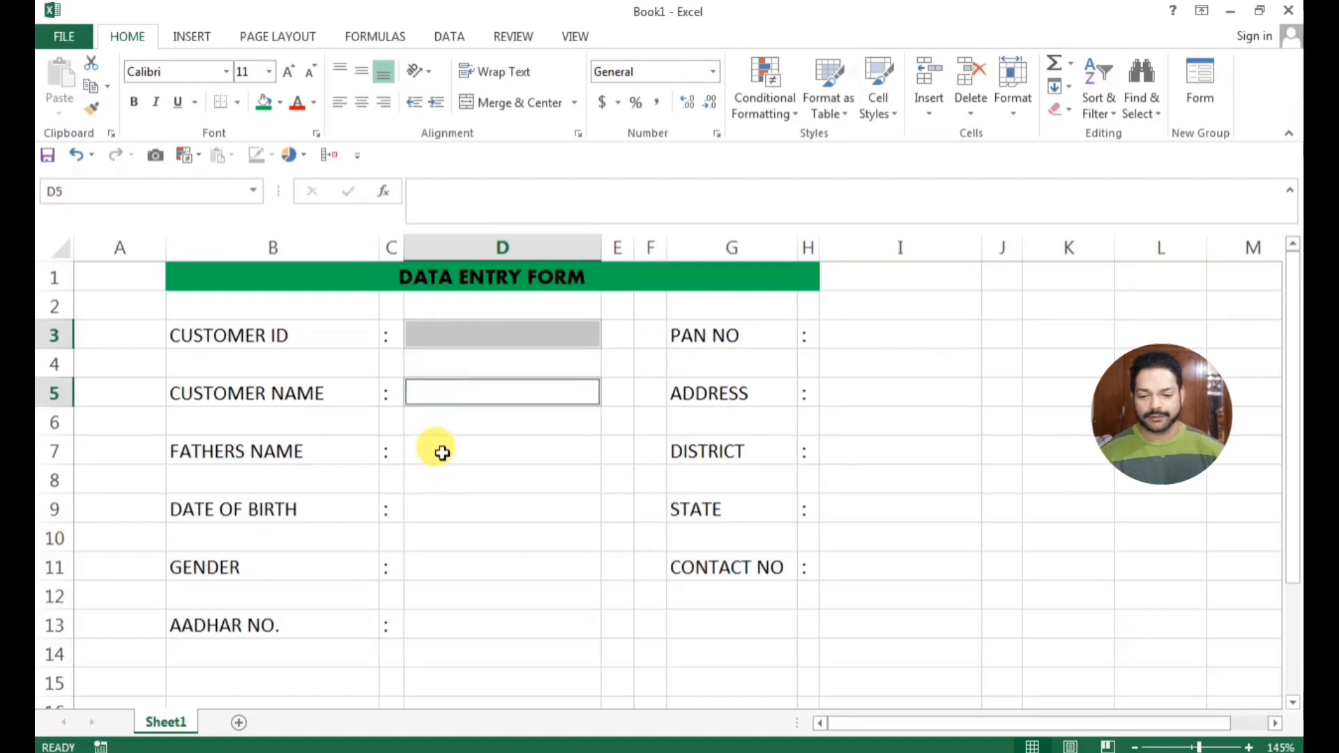
pyautogui.keyDown('ctrl'); pyautogui.click(442, 453); pyautogui.keyUp('ctrl')
pyautogui.keyDown('ctrl'); pyautogui.click(442, 514); pyautogui.keyUp('ctrl')
pyautogui.keyDown('ctrl'); pyautogui.click(440, 566); pyautogui.keyUp('ctrl')
pyautogui.keyDown('ctrl'); pyautogui.click(446, 626); pyautogui.keyUp('ctrl')
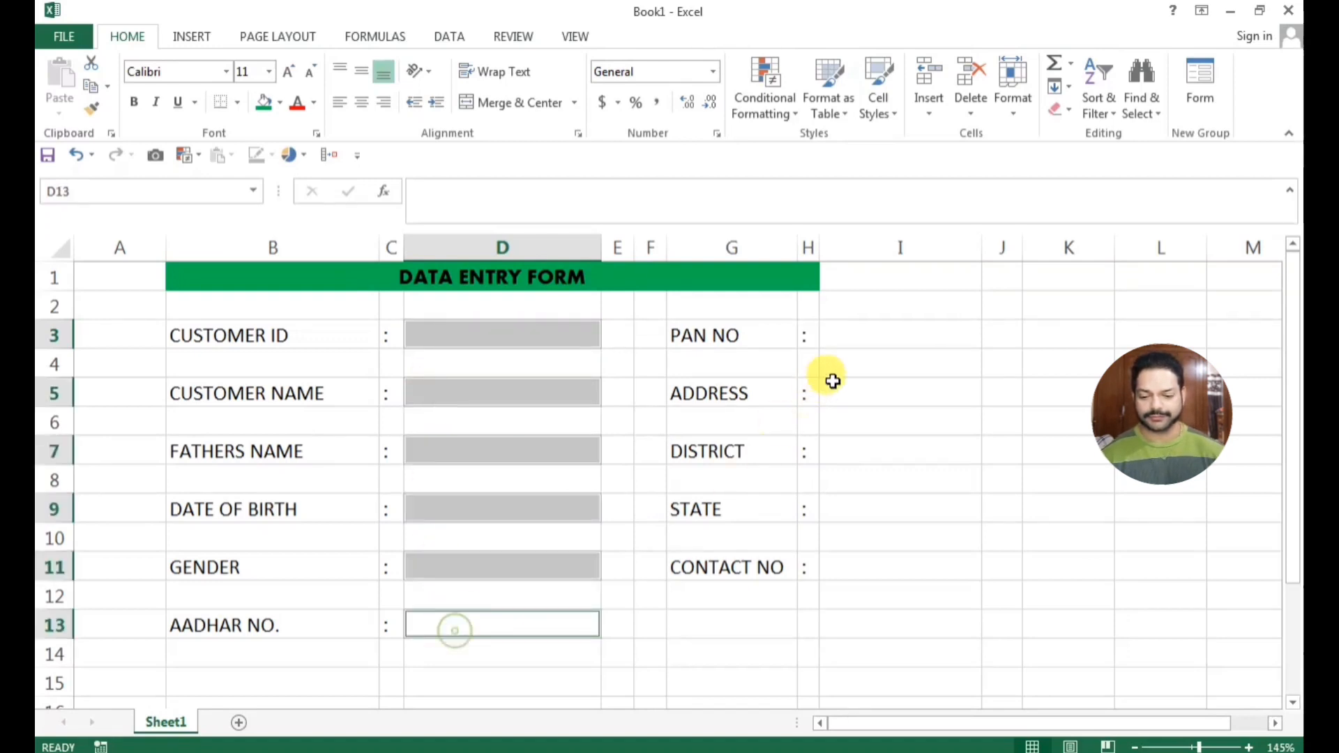
pyautogui.keyDown('ctrl'); pyautogui.click(884, 333); pyautogui.keyUp('ctrl')
pyautogui.keyDown('ctrl'); pyautogui.click(882, 394); pyautogui.keyUp('ctrl')
pyautogui.keyDown('ctrl'); pyautogui.click(883, 451); pyautogui.keyUp('ctrl')
pyautogui.keyDown('ctrl'); pyautogui.click(872, 509); pyautogui.keyUp('ctrl')
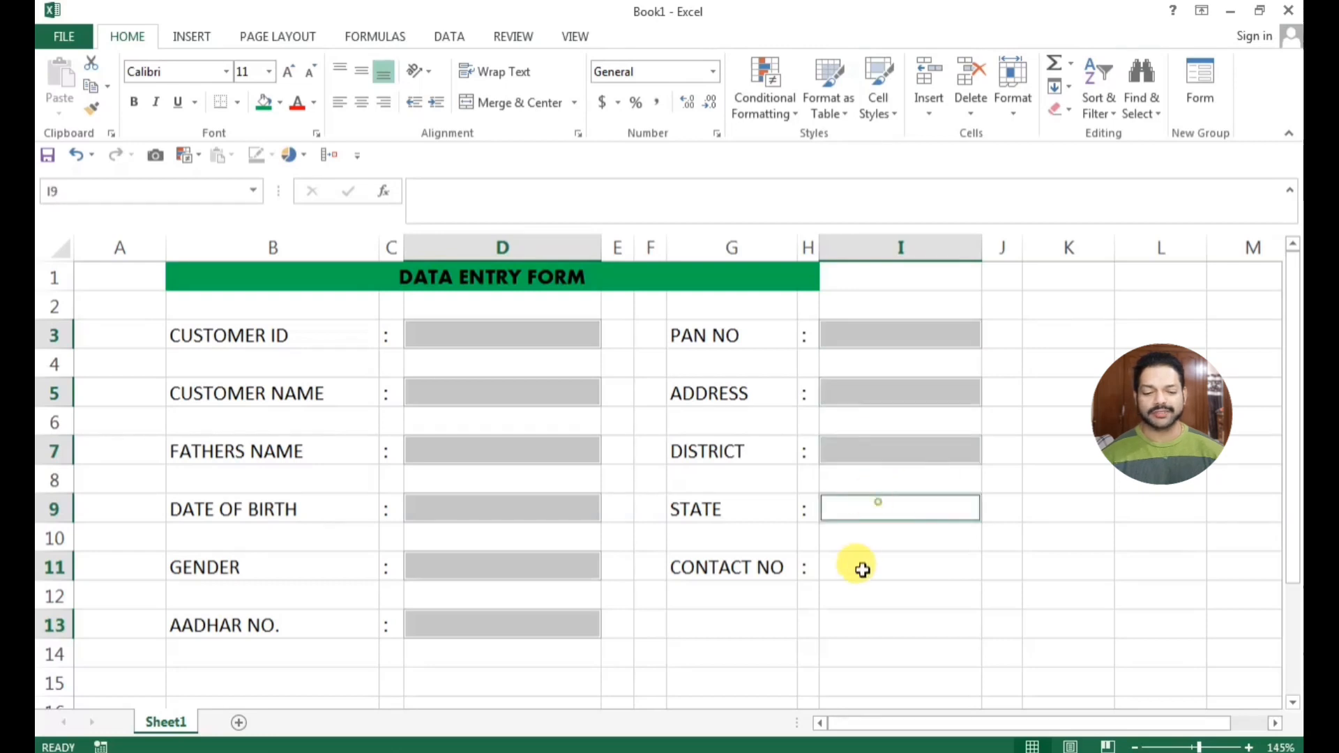
pyautogui.keyDown('ctrl'); pyautogui.click(860, 568); pyautogui.keyUp('ctrl')
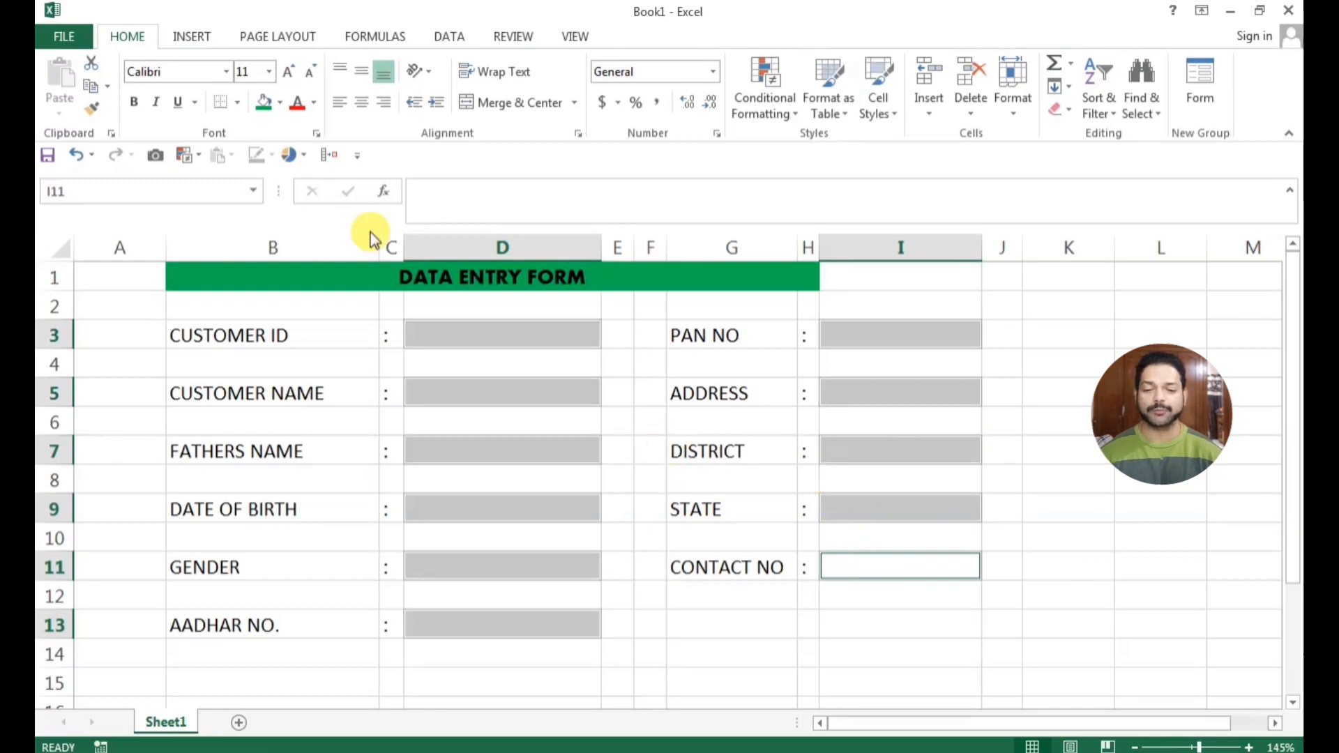
pyautogui.click(135, 103)
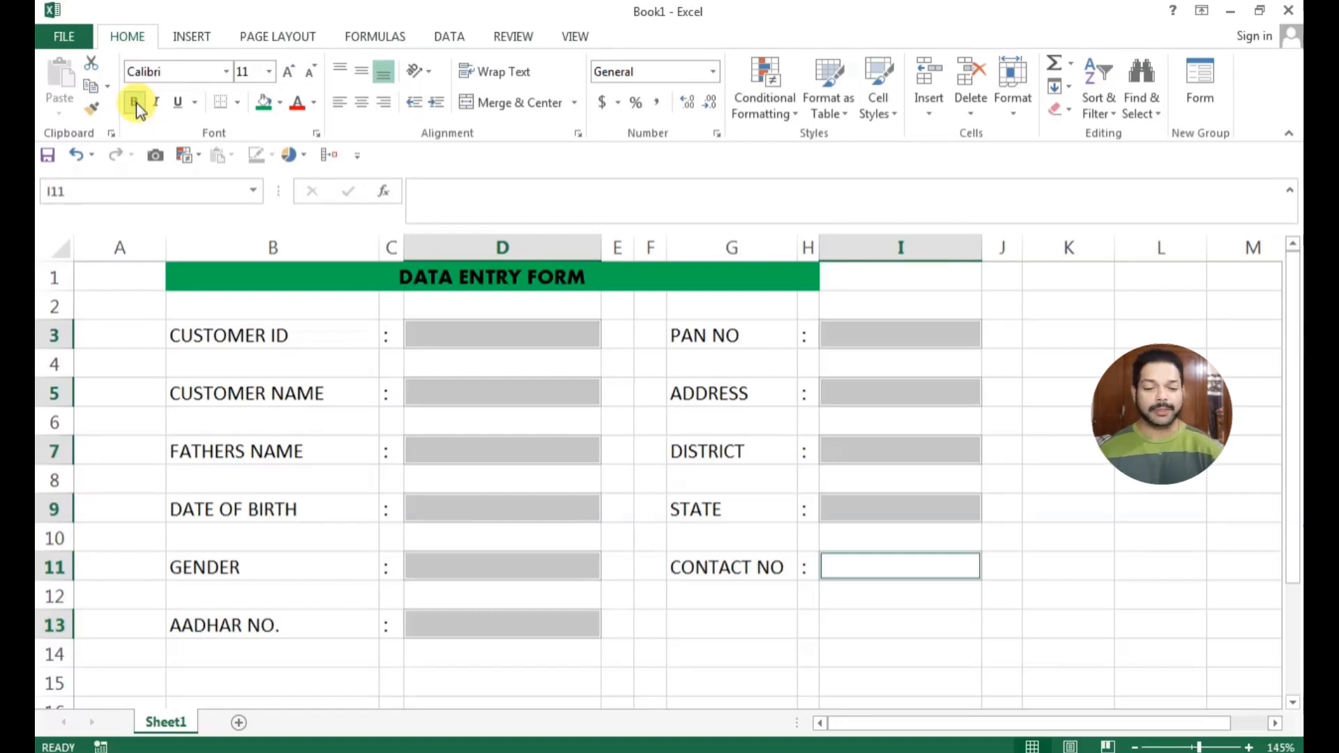
pyautogui.click(239, 104)
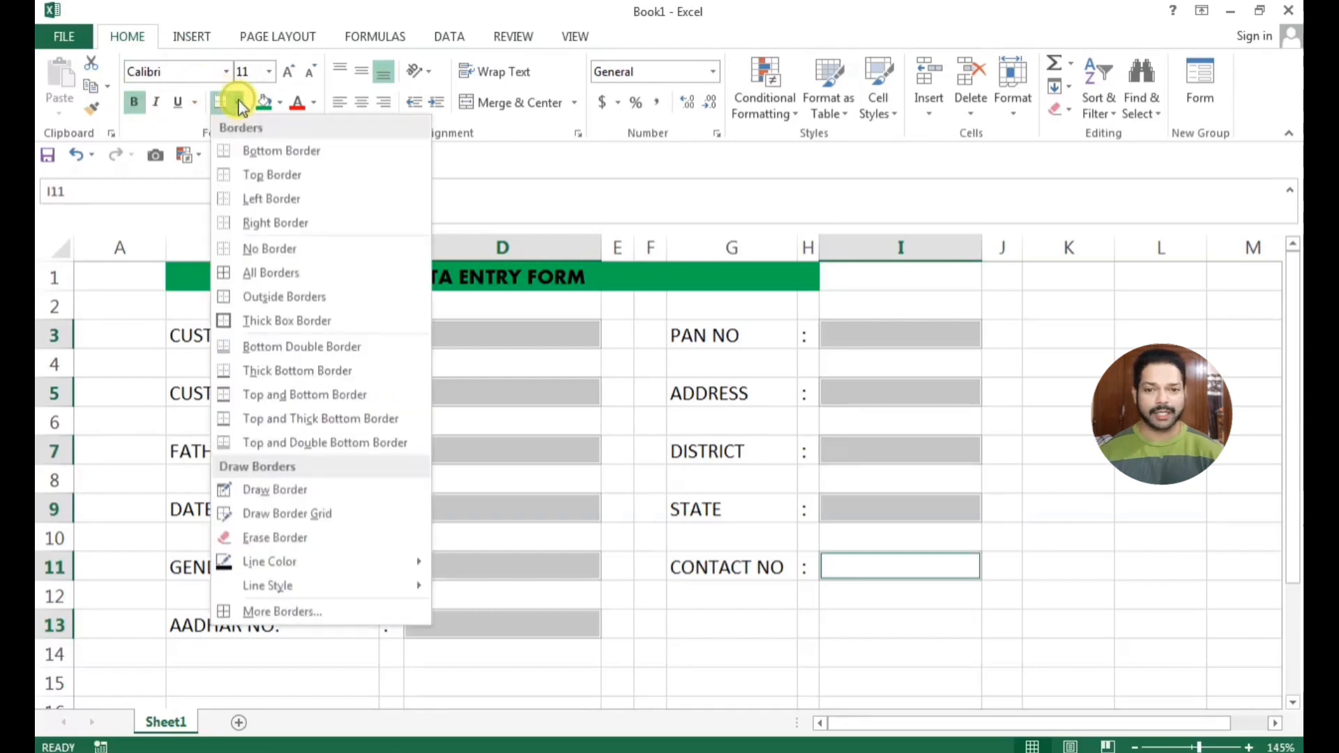
pyautogui.click(270, 276)
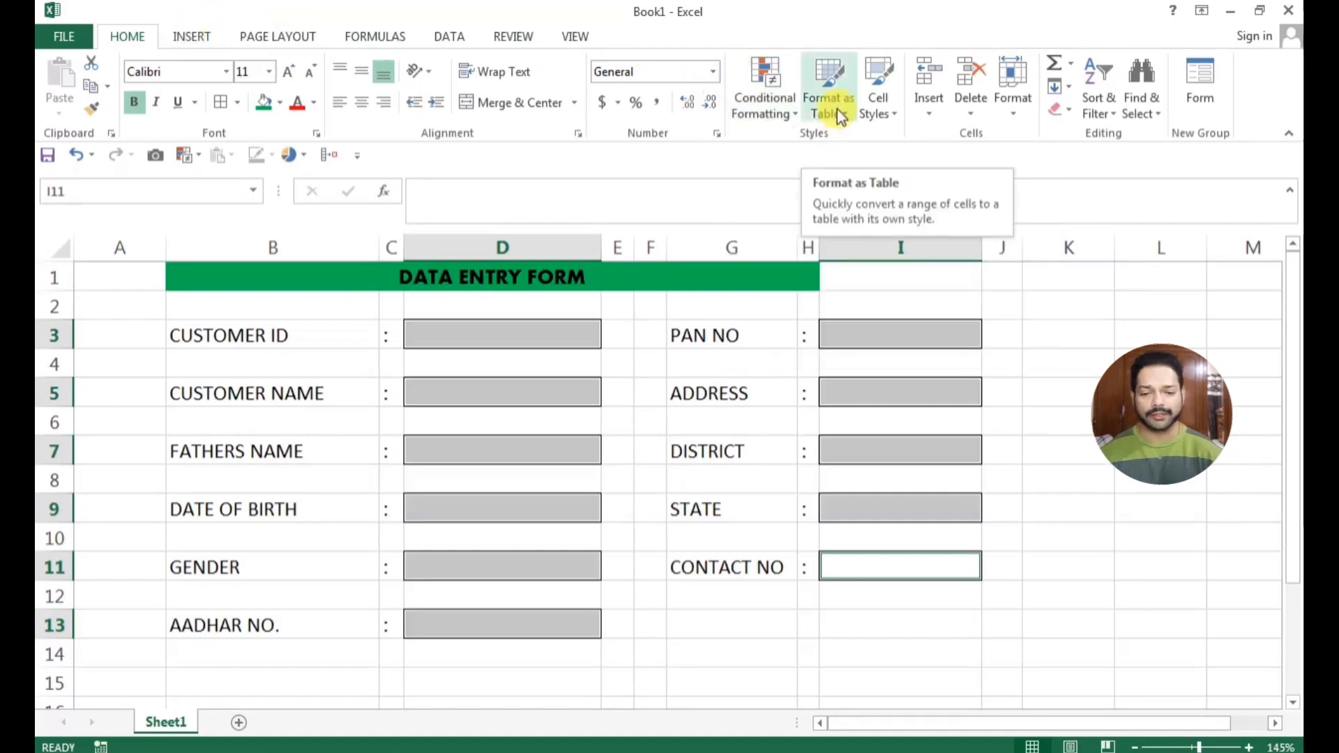
# Start a new conditional formatting rule for the entry cells that formats only cells containing No Blanks
pyautogui.click(795, 112)
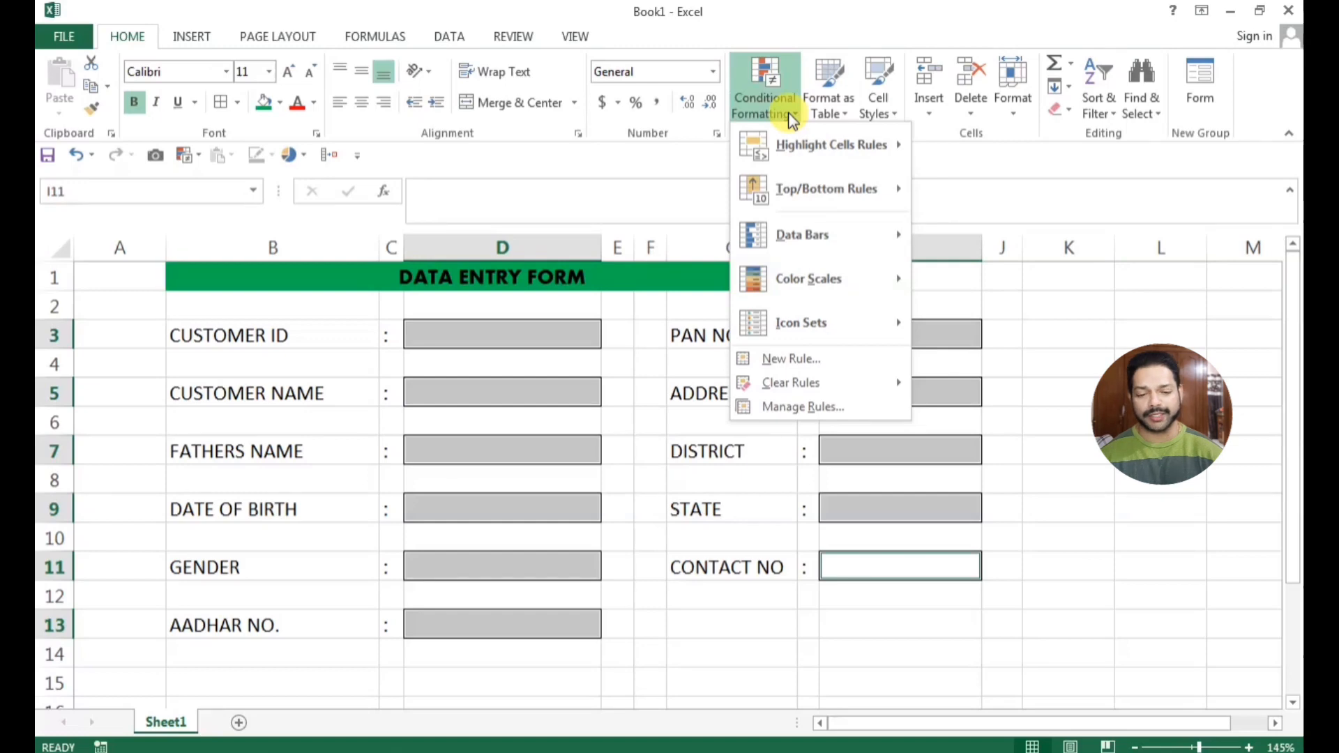
pyautogui.click(791, 359)
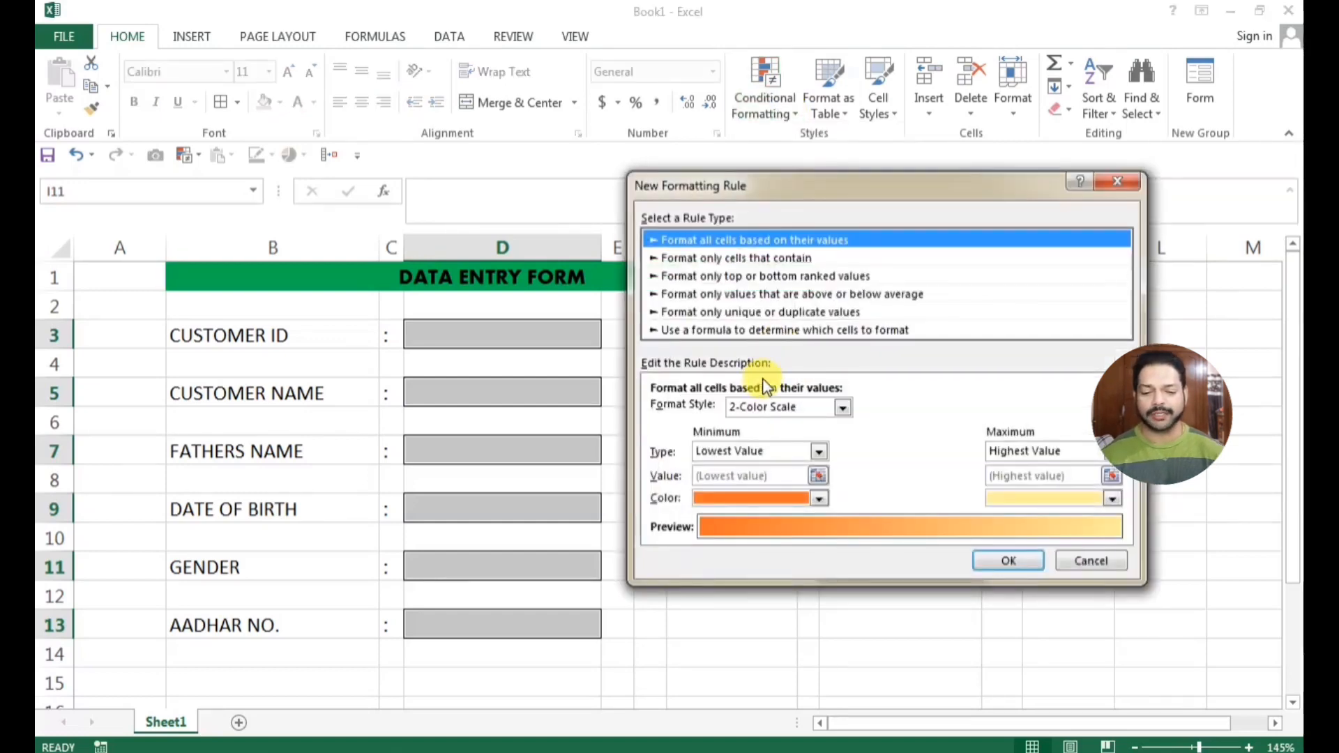
pyautogui.click(823, 331)
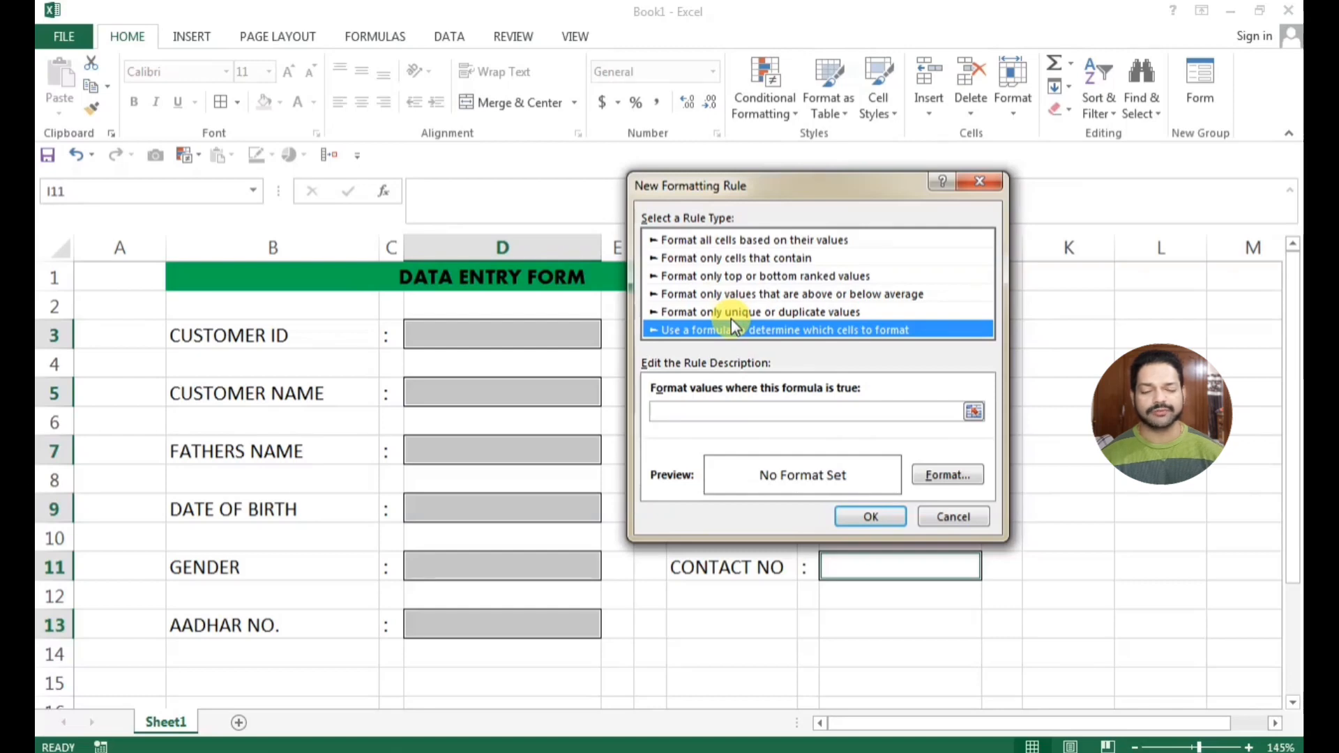
pyautogui.click(714, 259)
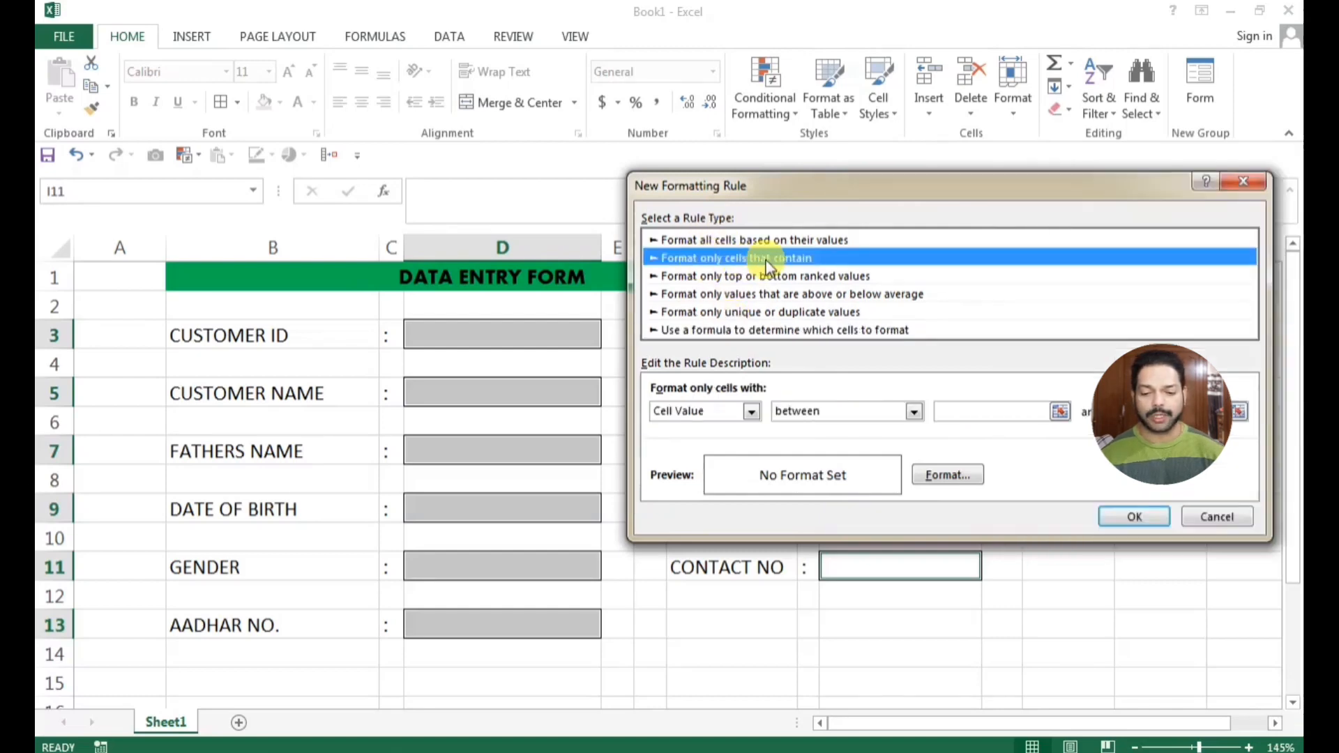
pyautogui.click(754, 414)
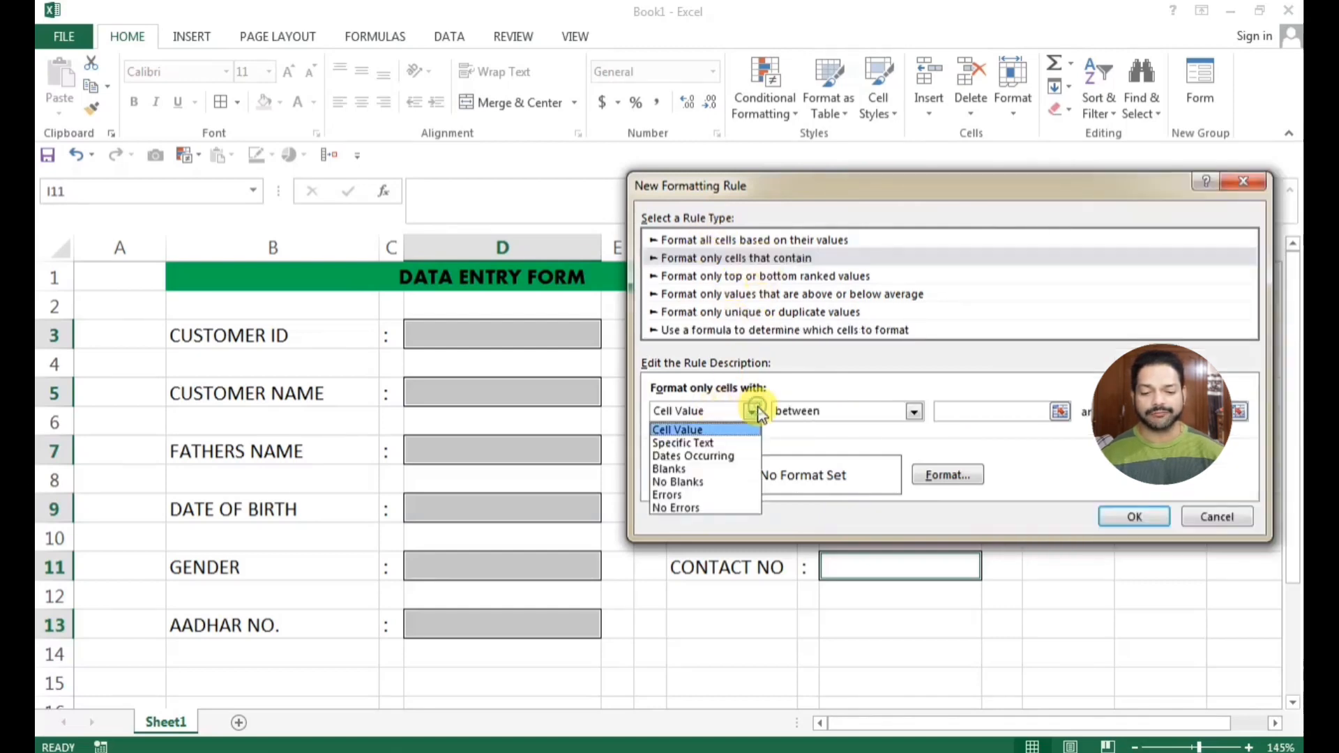
pyautogui.click(703, 481)
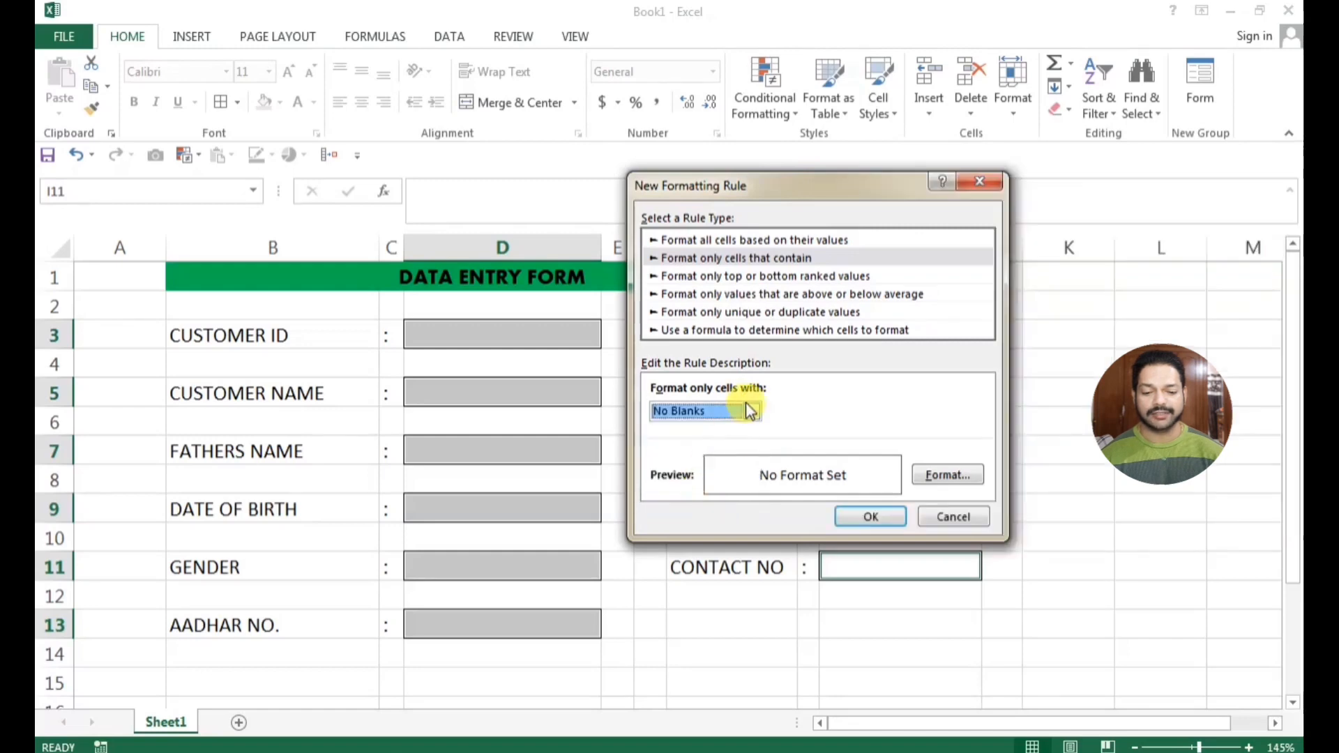
# Give the No Blanks rule a light green background fill and apply it to the entry cells
pyautogui.click(969, 481)
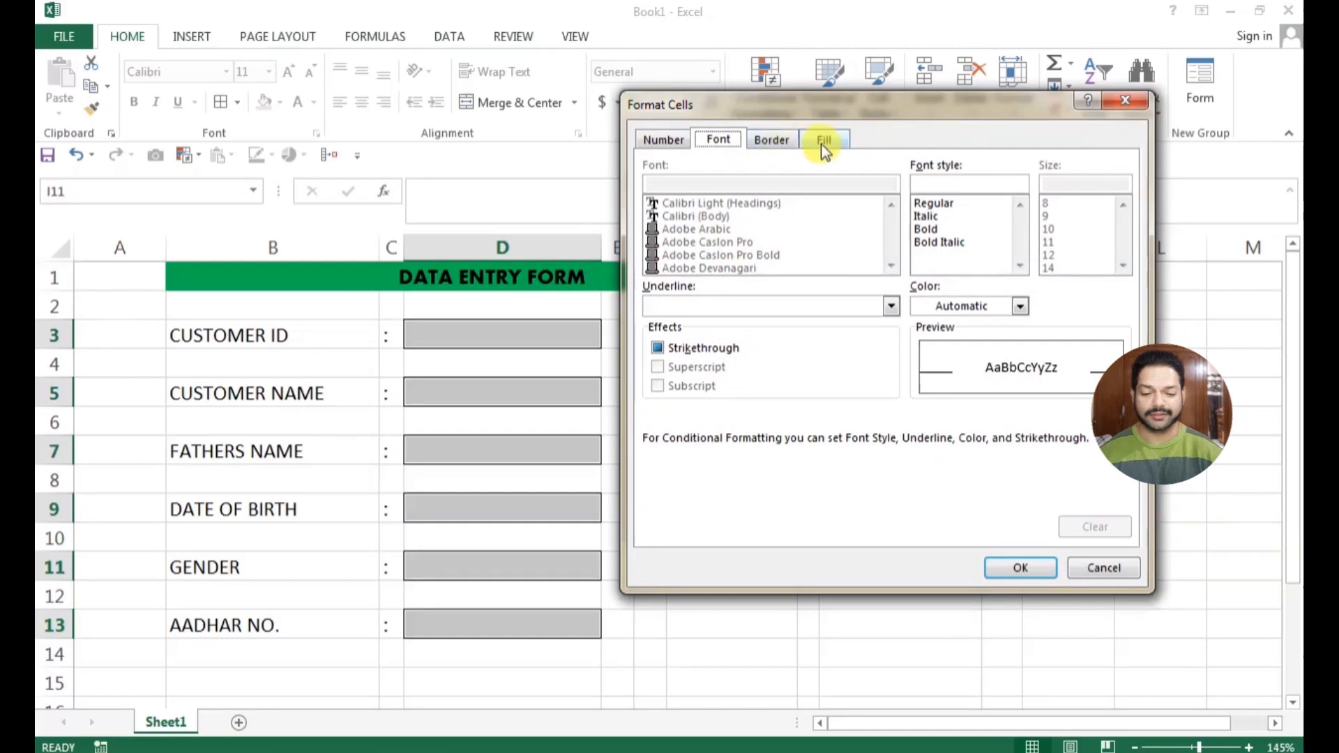
pyautogui.click(817, 142)
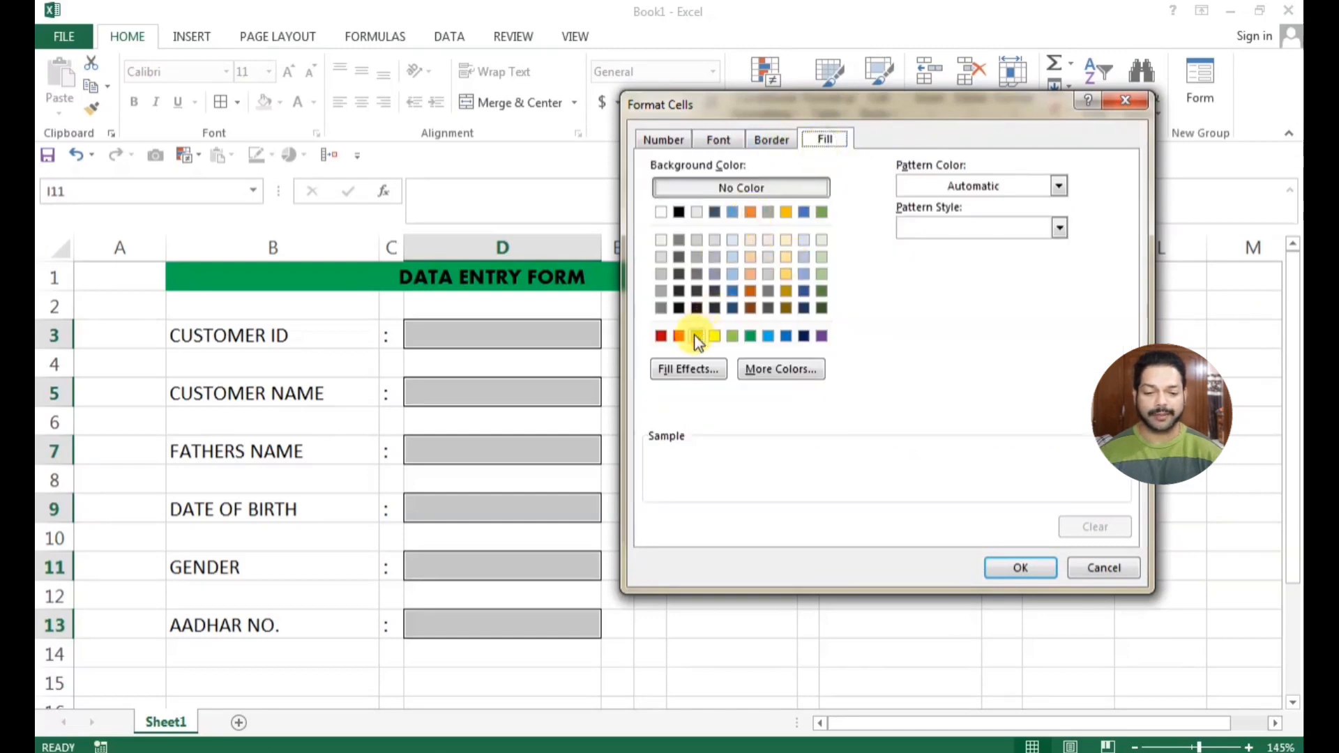
pyautogui.click(732, 338)
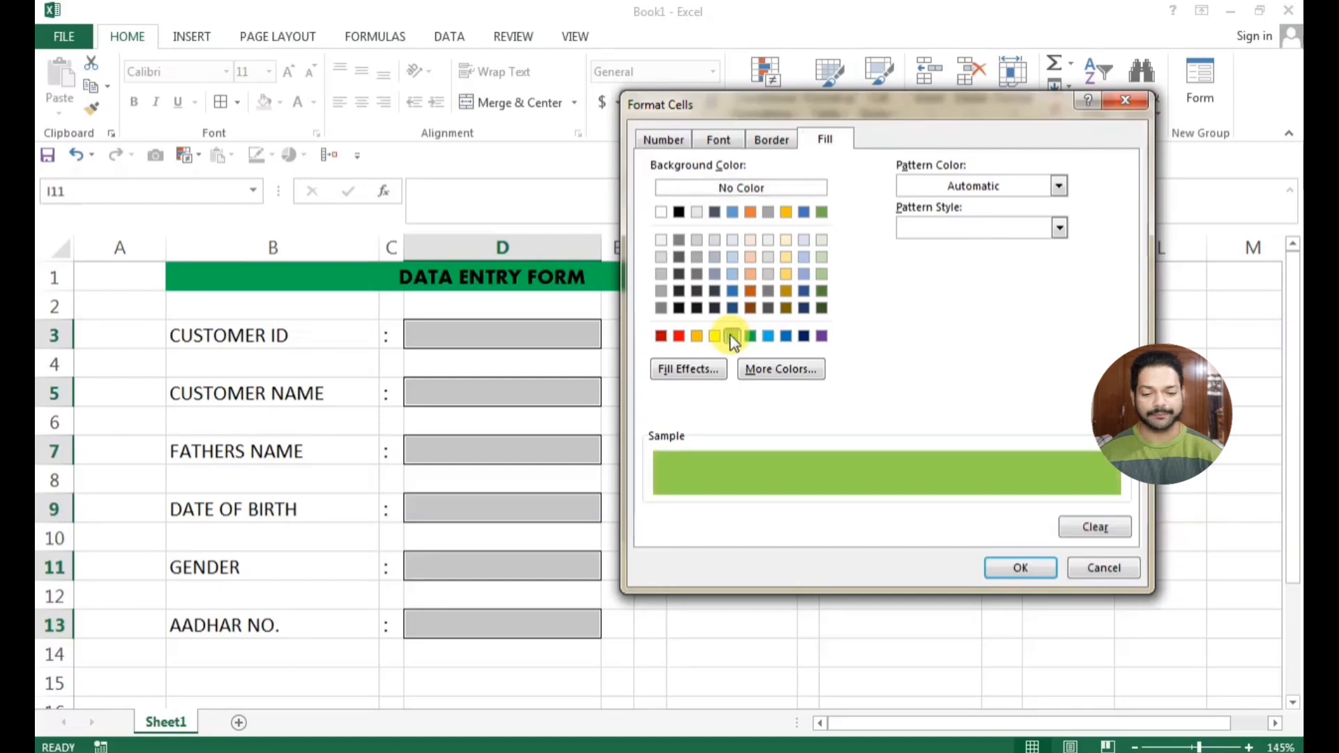
pyautogui.click(1010, 567)
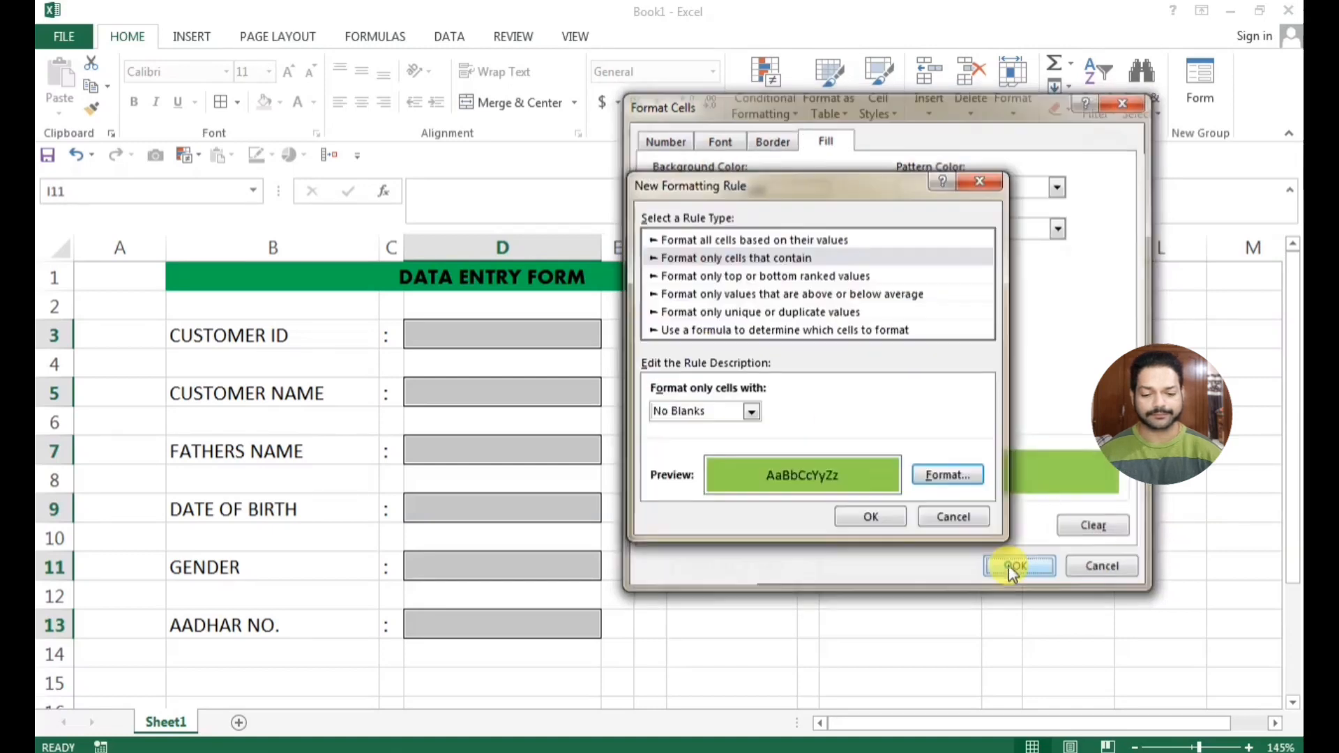
pyautogui.click(876, 515)
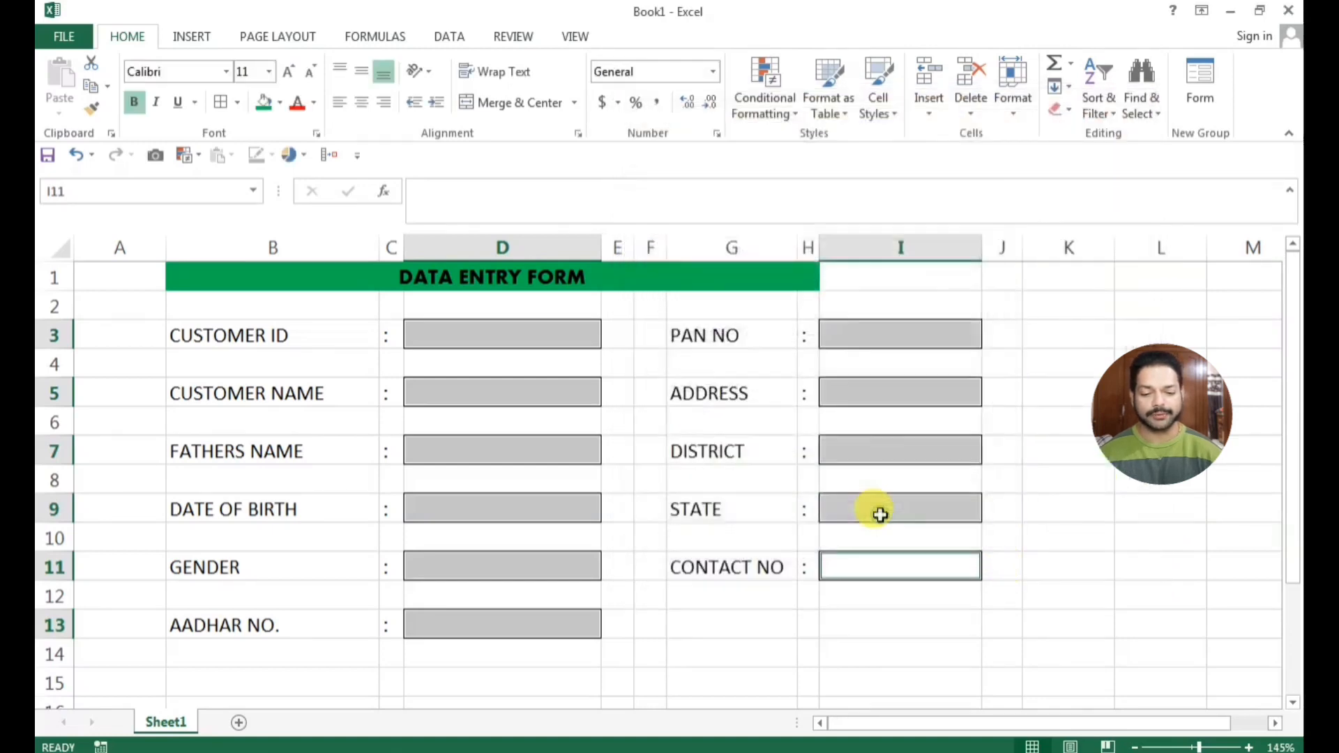
pyautogui.click(708, 590)
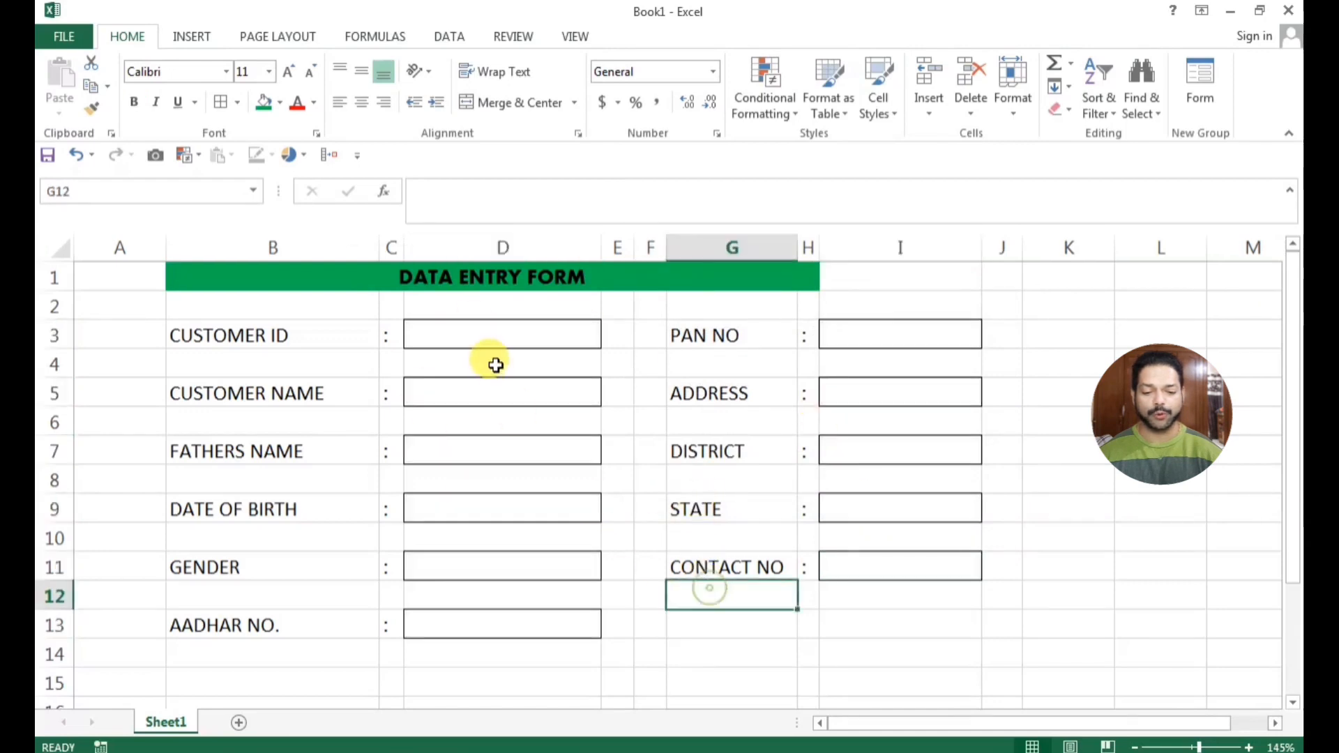
pyautogui.click(493, 337)
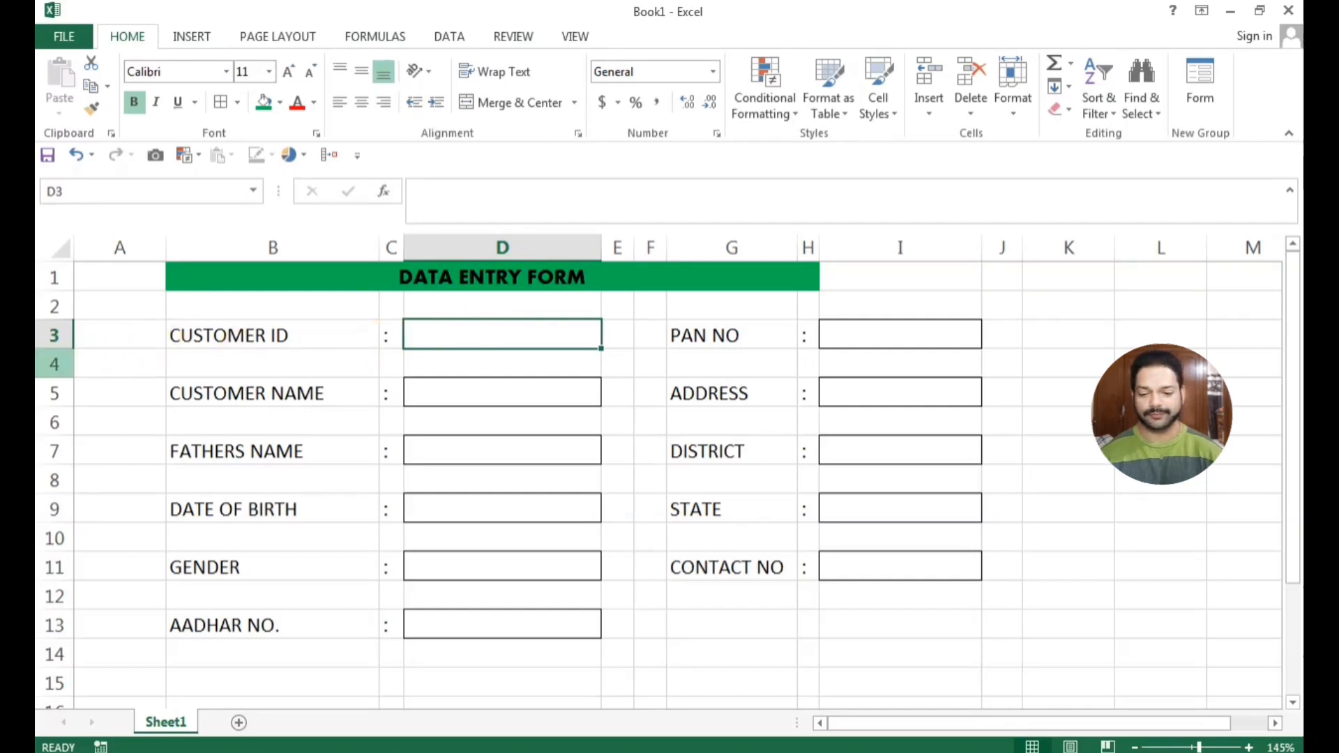
# Shrink the blank spacer rows 4, 6, 8, 10 and 12 to thin gaps between the fields
pyautogui.click(54, 364)
pyautogui.keyDown('ctrl'); pyautogui.click(54, 423); pyautogui.keyUp('ctrl')
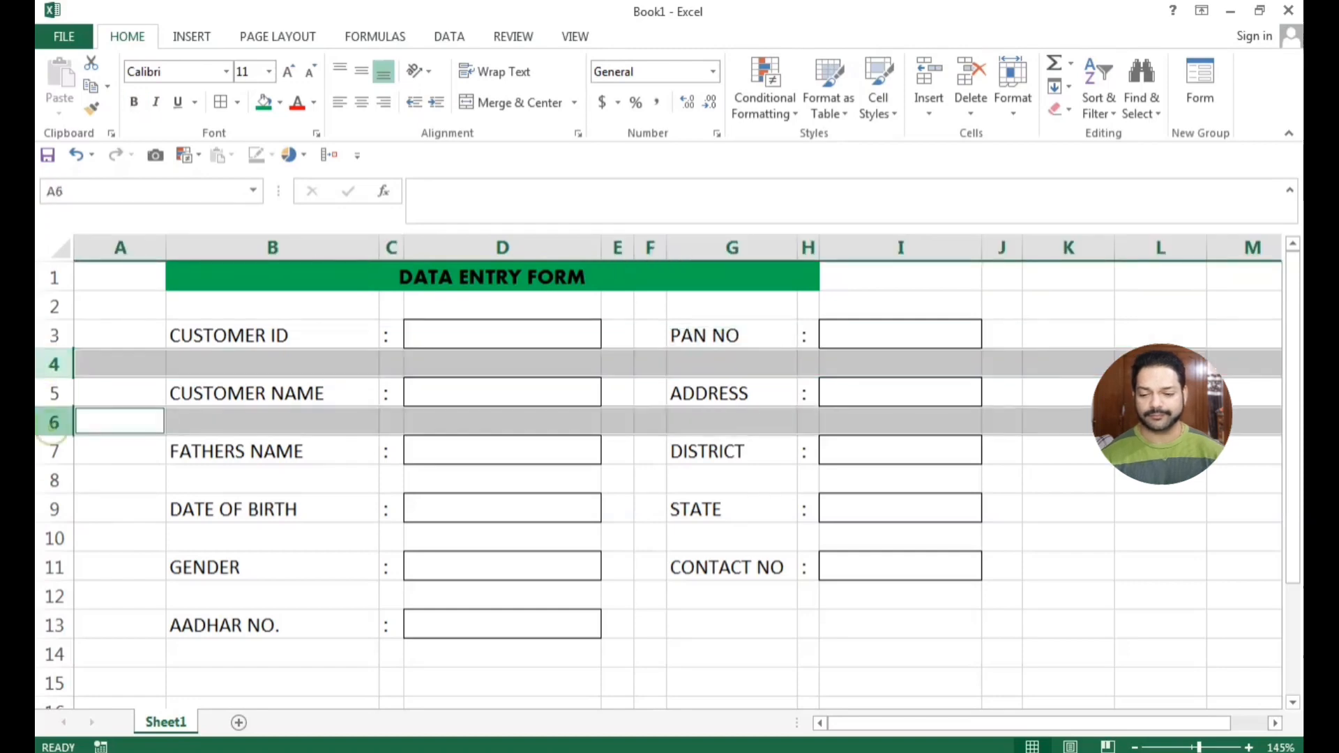
pyautogui.keyDown('ctrl'); pyautogui.click(55, 485); pyautogui.keyUp('ctrl')
pyautogui.keyDown('ctrl'); pyautogui.click(52, 539); pyautogui.keyUp('ctrl')
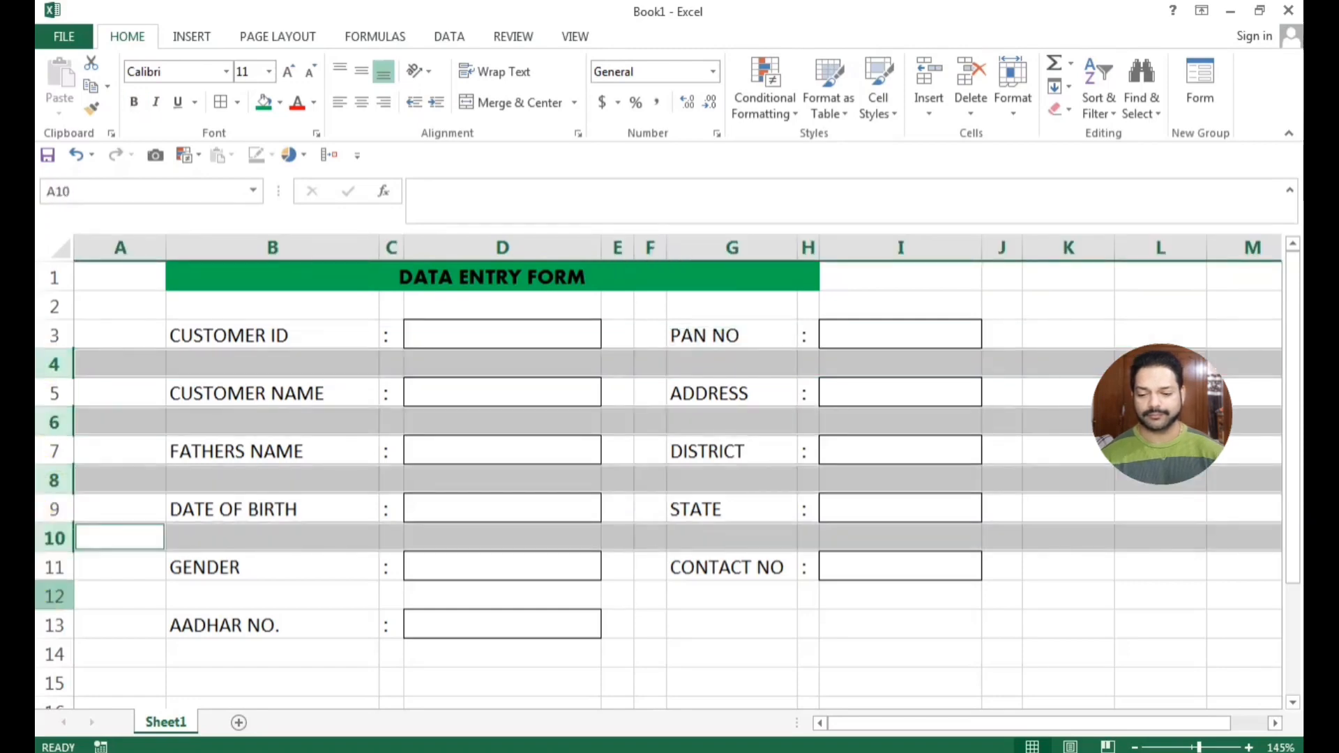
pyautogui.keyDown('ctrl'); pyautogui.click(52, 597); pyautogui.keyUp('ctrl')
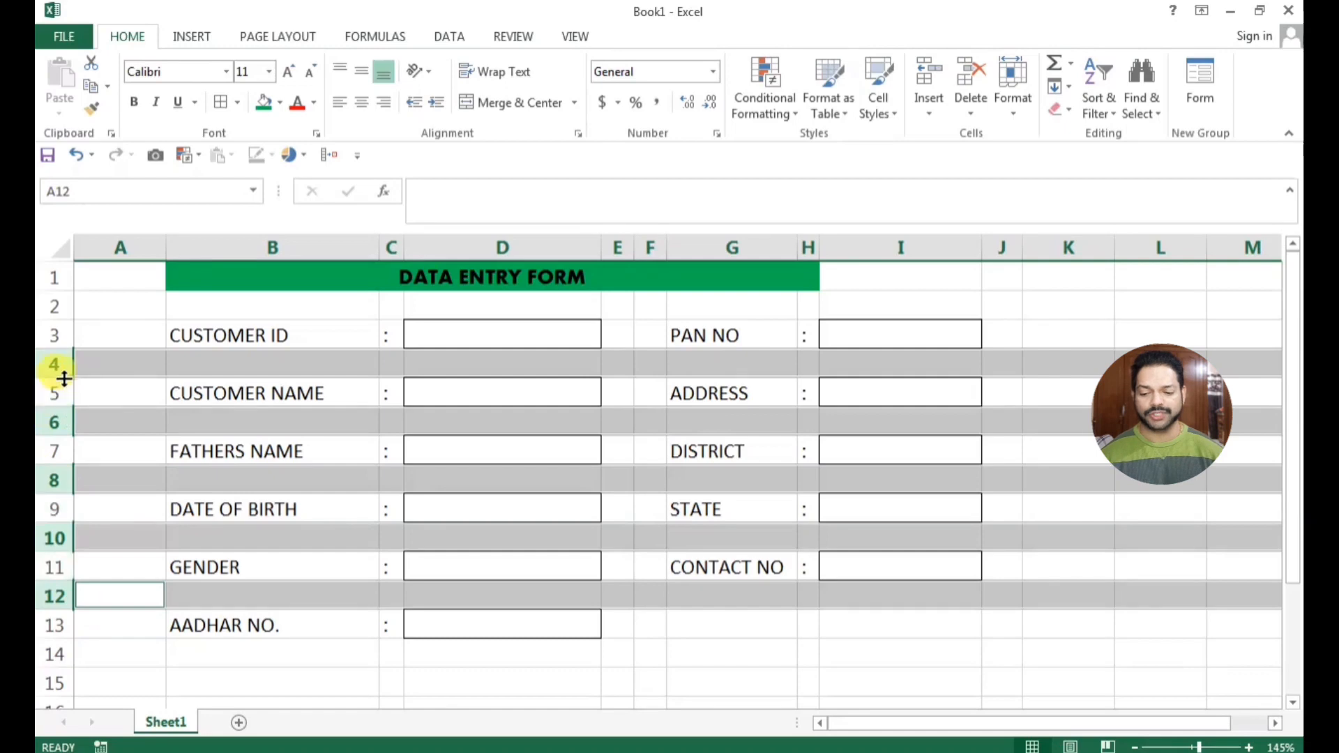
pyautogui.moveTo(63, 371); pyautogui.dragTo(62, 350)
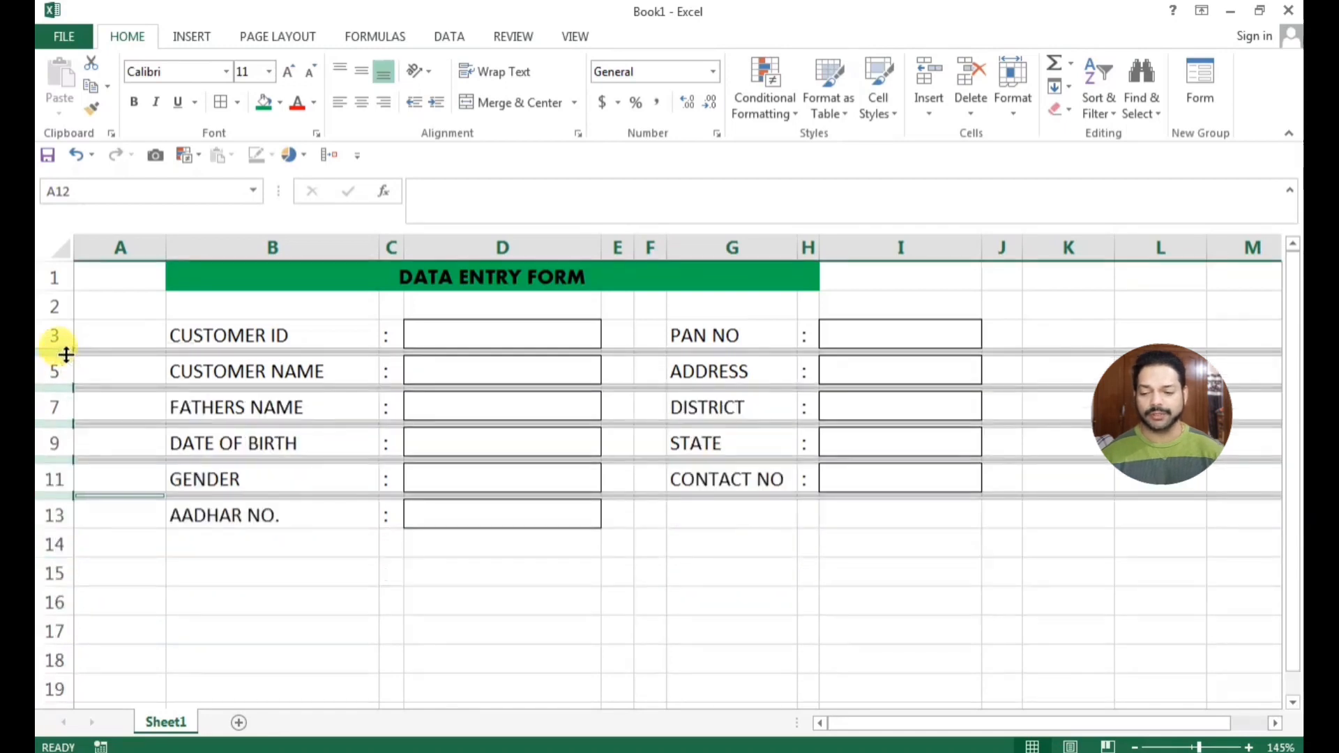
pyautogui.click(349, 568)
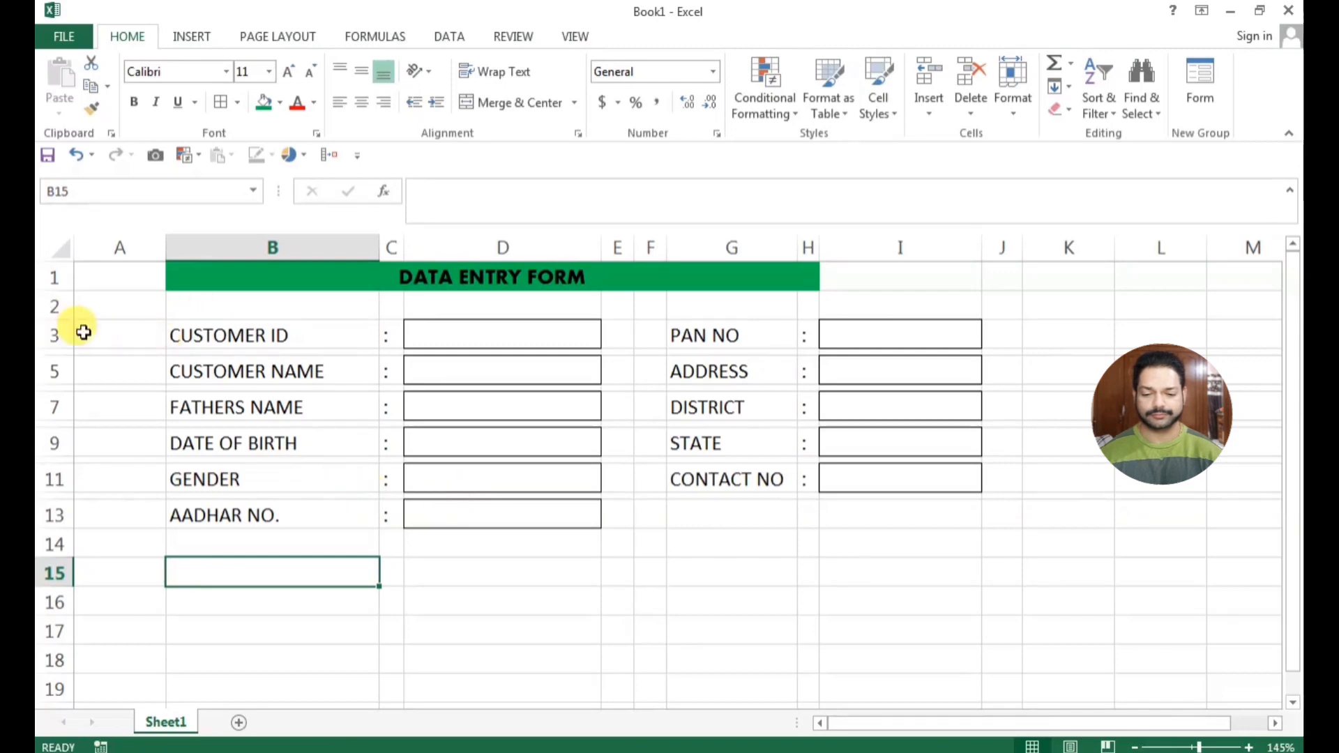
# Increase the height of field rows 3, 5, 7, 9, 11 and 13 together
pyautogui.click(55, 332)
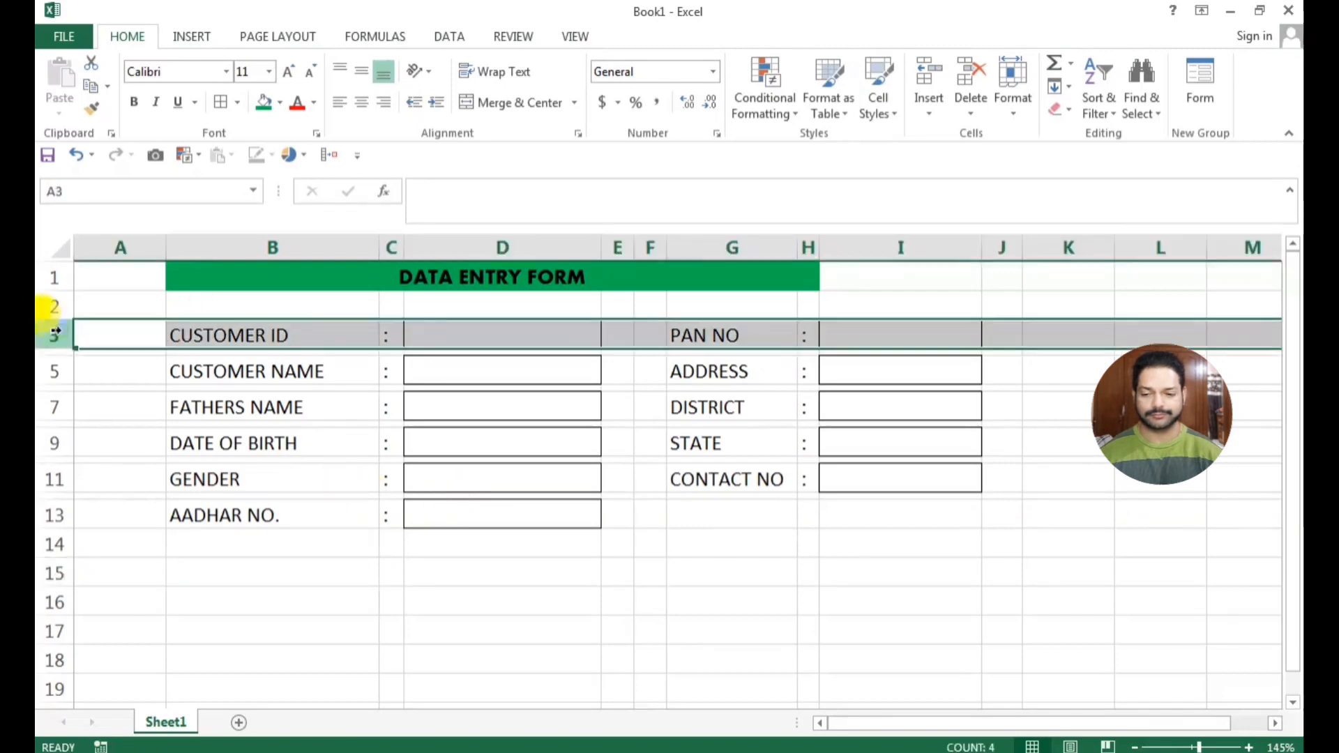
pyautogui.keyDown('ctrl'); pyautogui.click(49, 374); pyautogui.keyUp('ctrl')
pyautogui.keyDown('ctrl'); pyautogui.click(49, 404); pyautogui.keyUp('ctrl')
pyautogui.keyDown('ctrl'); pyautogui.click(54, 372); pyautogui.keyUp('ctrl')
pyautogui.keyDown('ctrl'); pyautogui.click(52, 407); pyautogui.keyUp('ctrl')
pyautogui.keyDown('ctrl'); pyautogui.click(49, 444); pyautogui.keyUp('ctrl')
pyautogui.keyDown('ctrl'); pyautogui.click(48, 480); pyautogui.keyUp('ctrl')
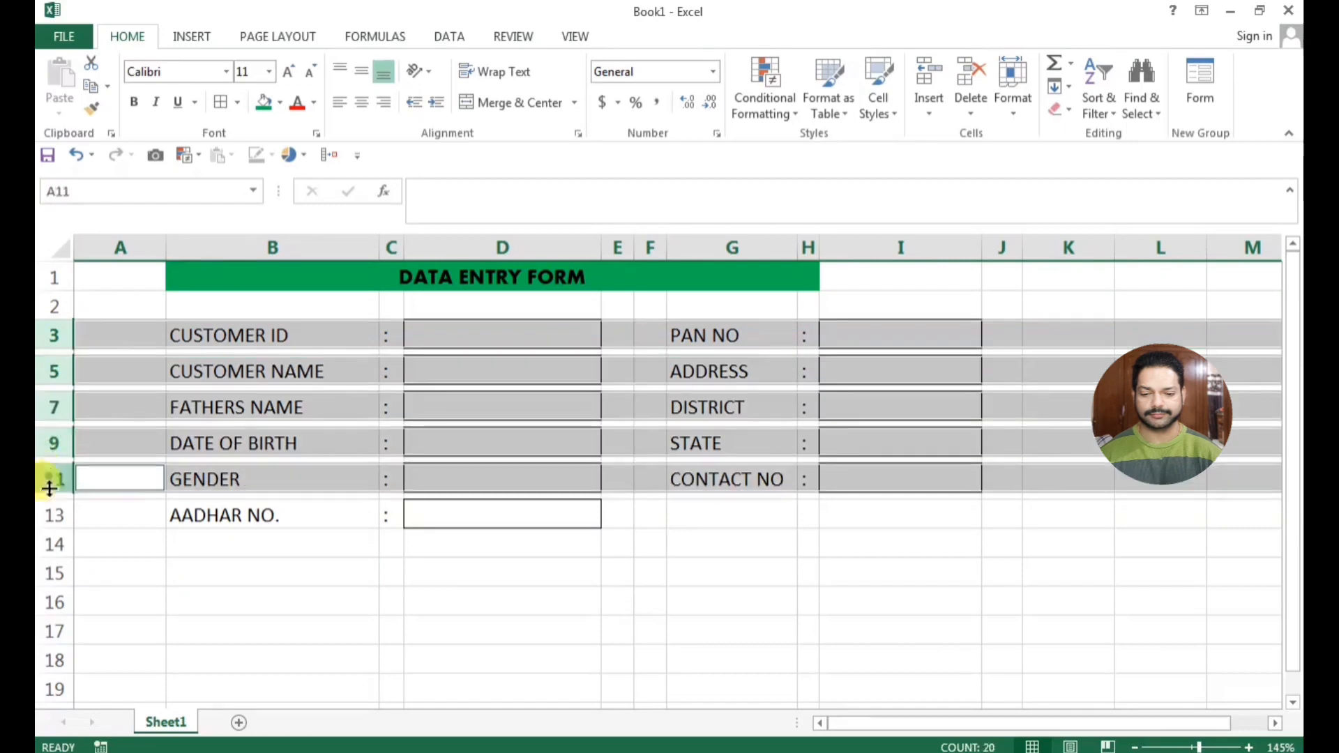
pyautogui.keyDown('ctrl'); pyautogui.click(49, 515); pyautogui.keyUp('ctrl')
pyautogui.moveTo(57, 530); pyautogui.dragTo(58, 551)
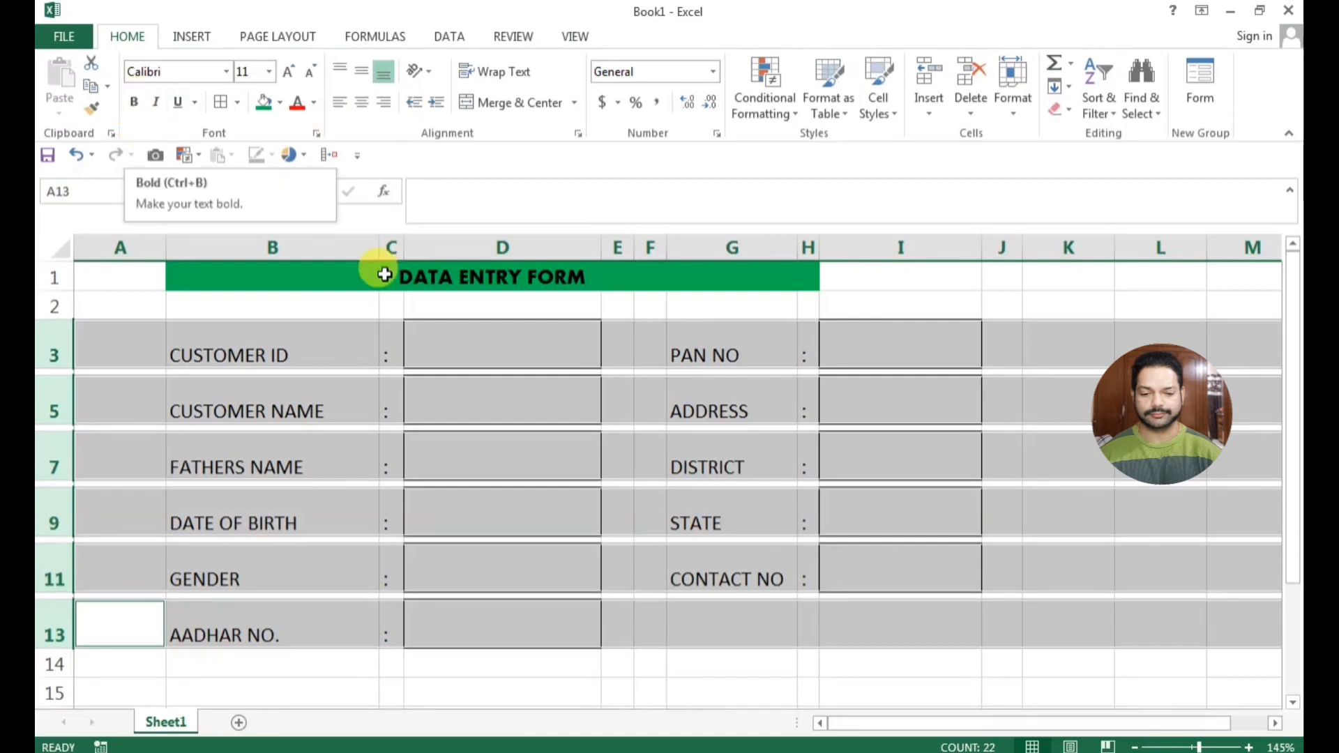
# Set the font of the field rows to Aharoni and align their contents vertically to the middle
pyautogui.click(227, 72)
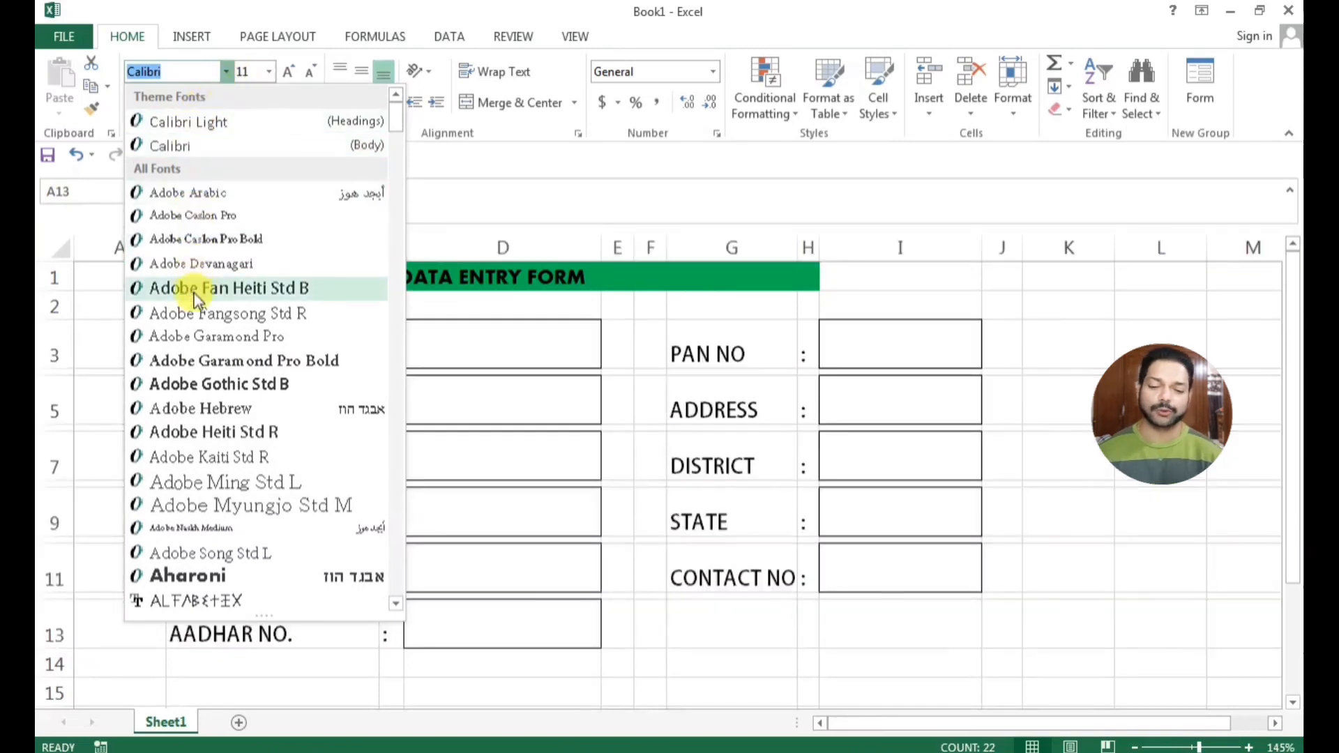
pyautogui.click(234, 577)
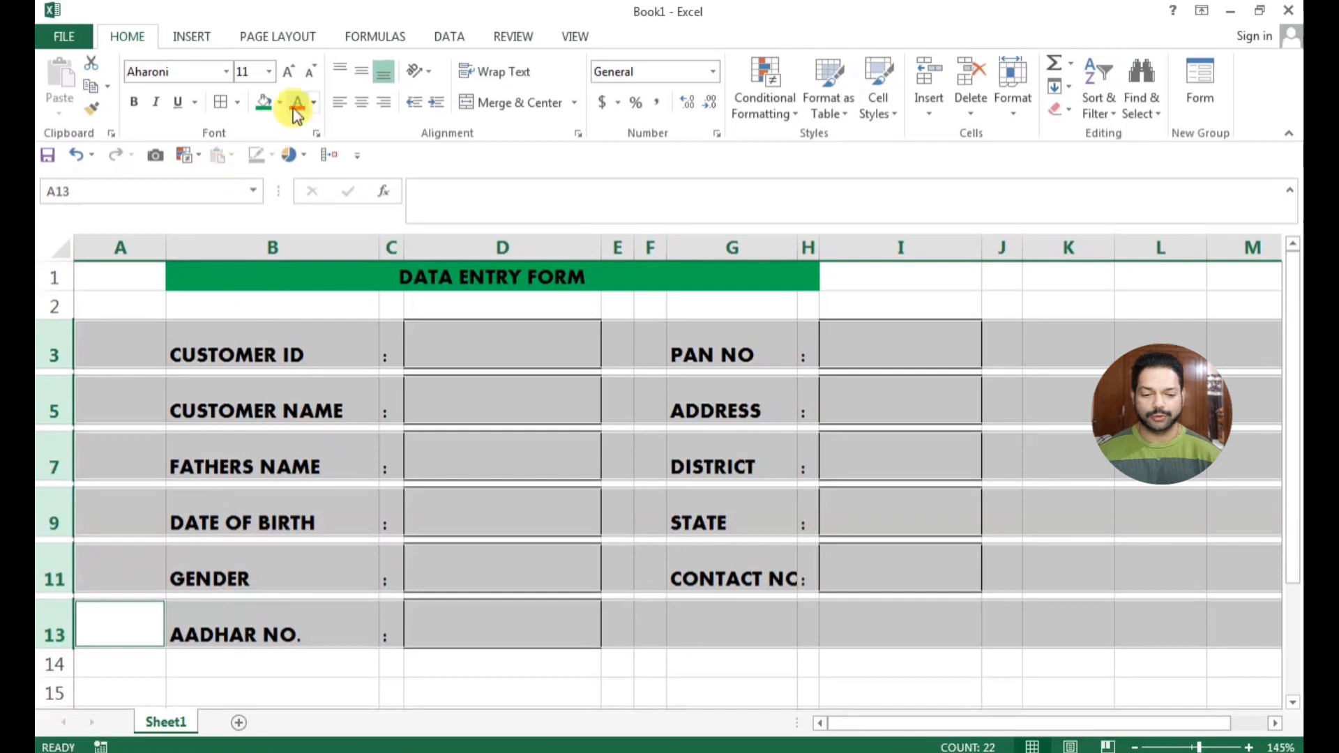
pyautogui.click(342, 69)
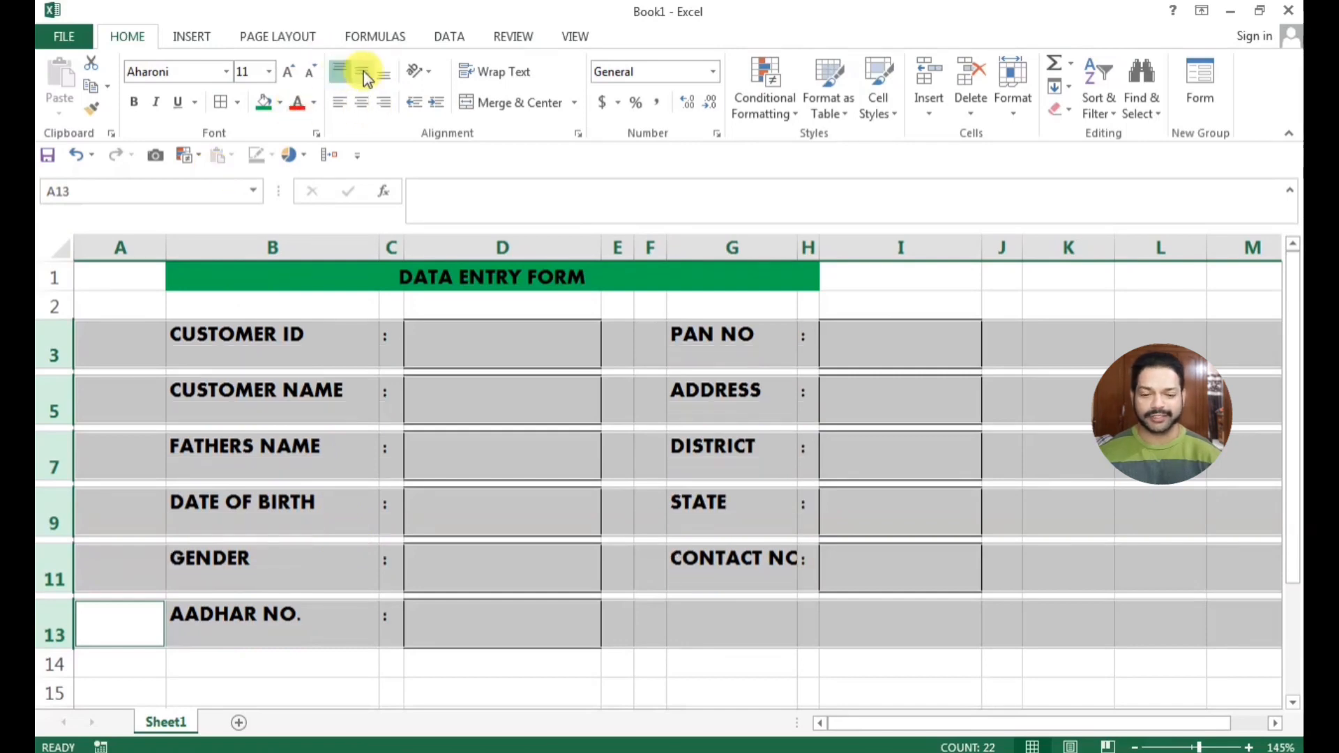
pyautogui.click(364, 73)
pyautogui.click(447, 458)
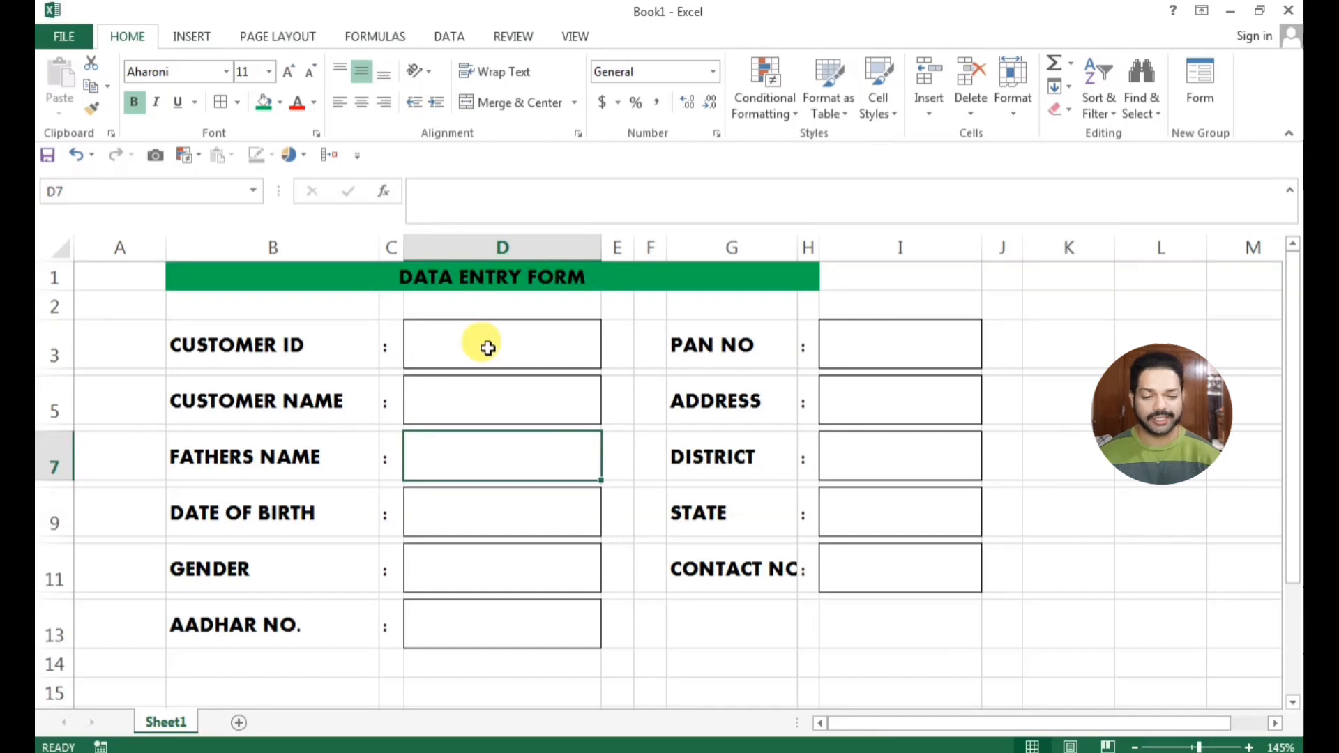
# Enter the formula =IF(D3="","*",1) in E3 beside the Customer ID entry cell
pyautogui.click(623, 352)
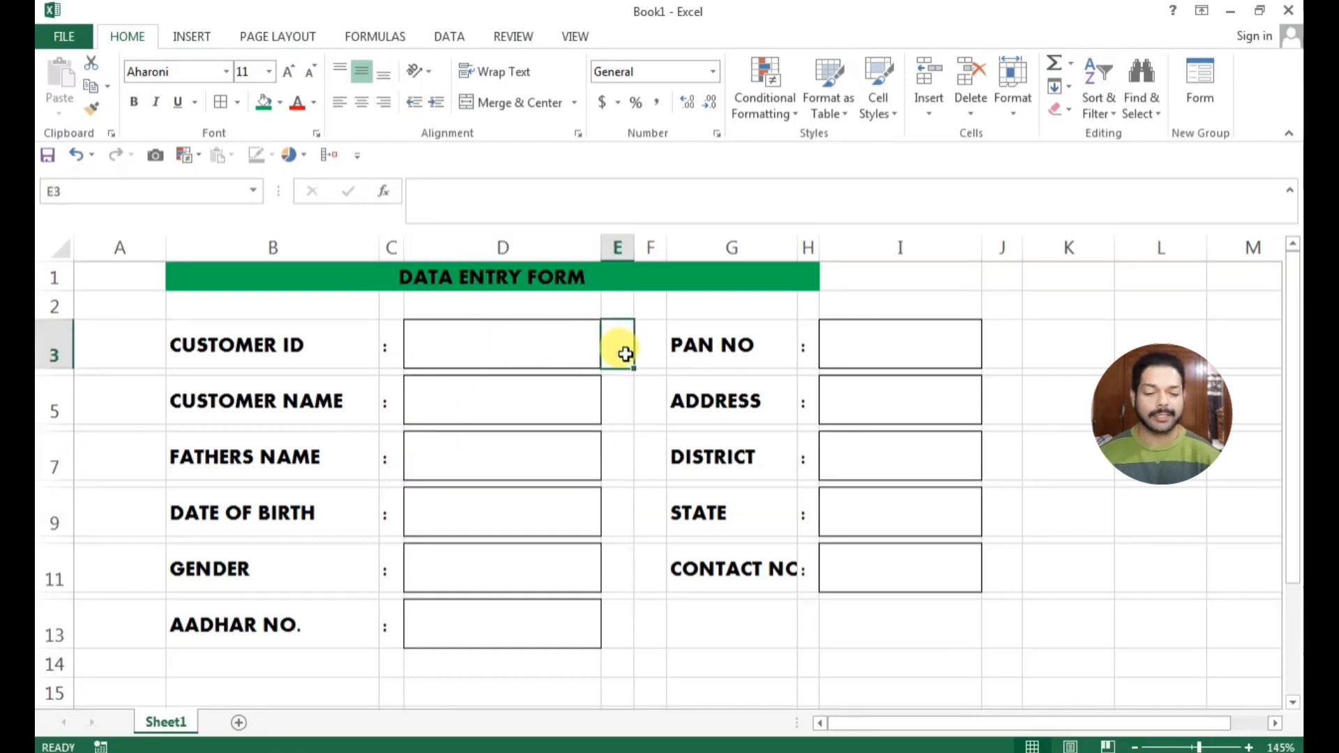
pyautogui.write('=')
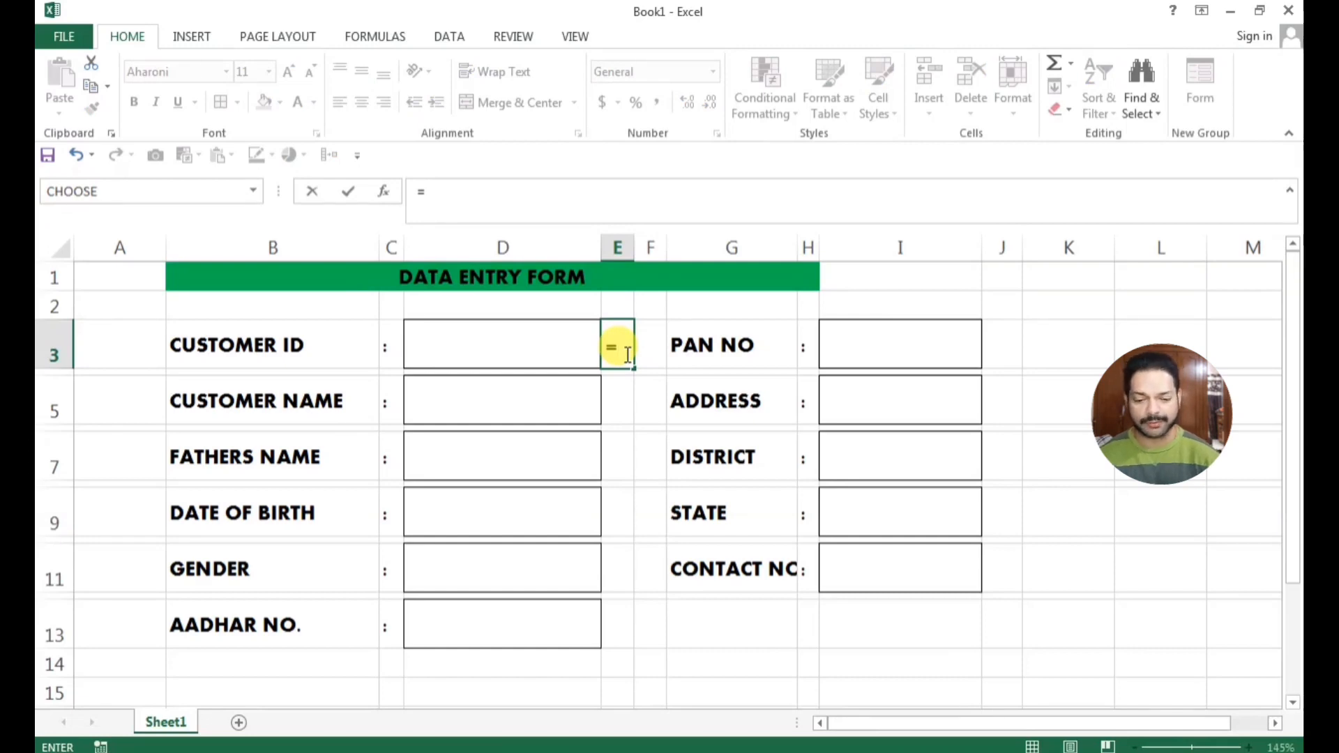
pyautogui.write('IF(')
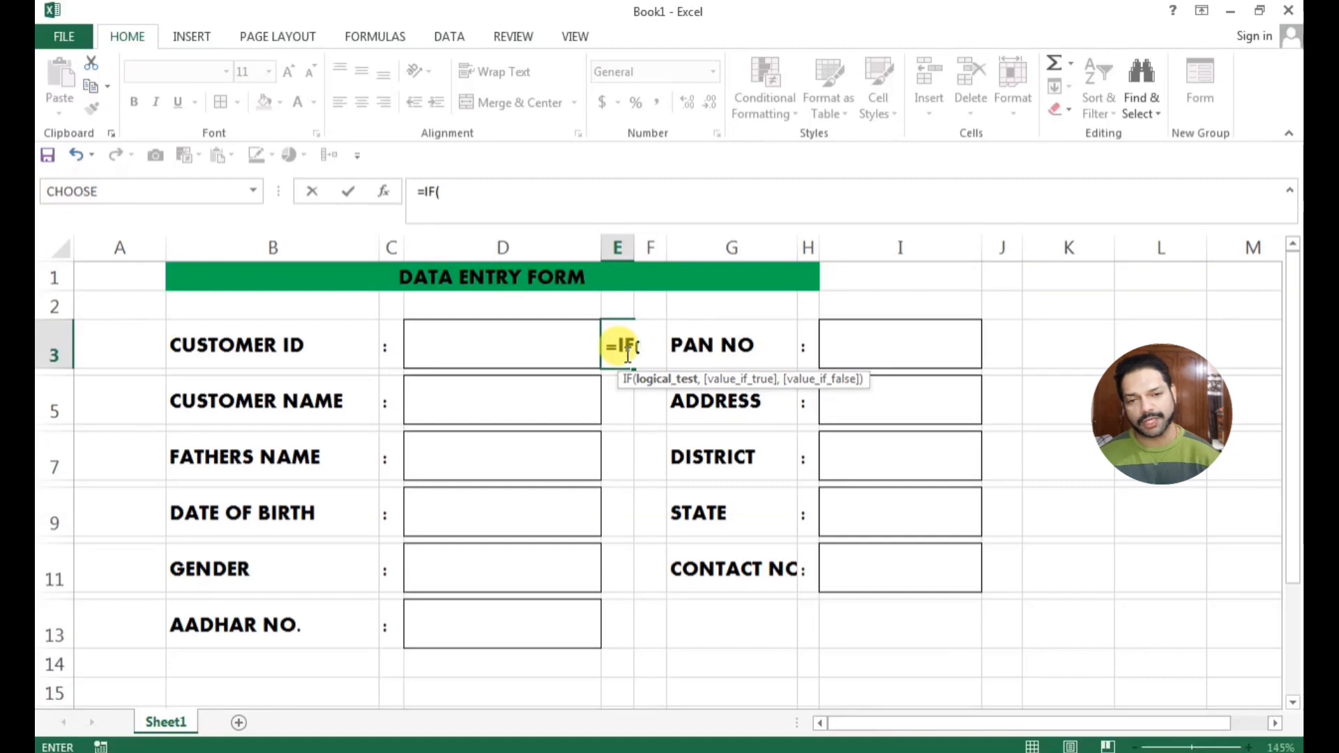
pyautogui.click(525, 350)
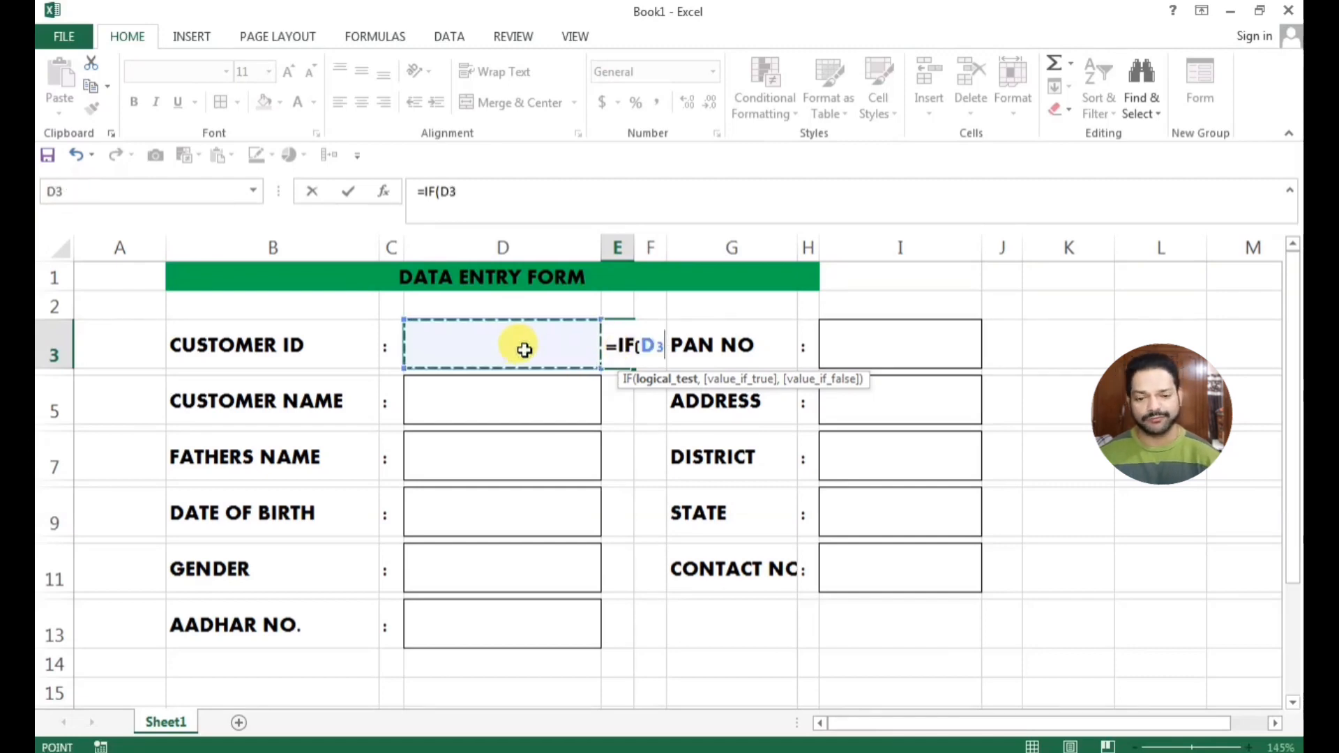
pyautogui.write('=')
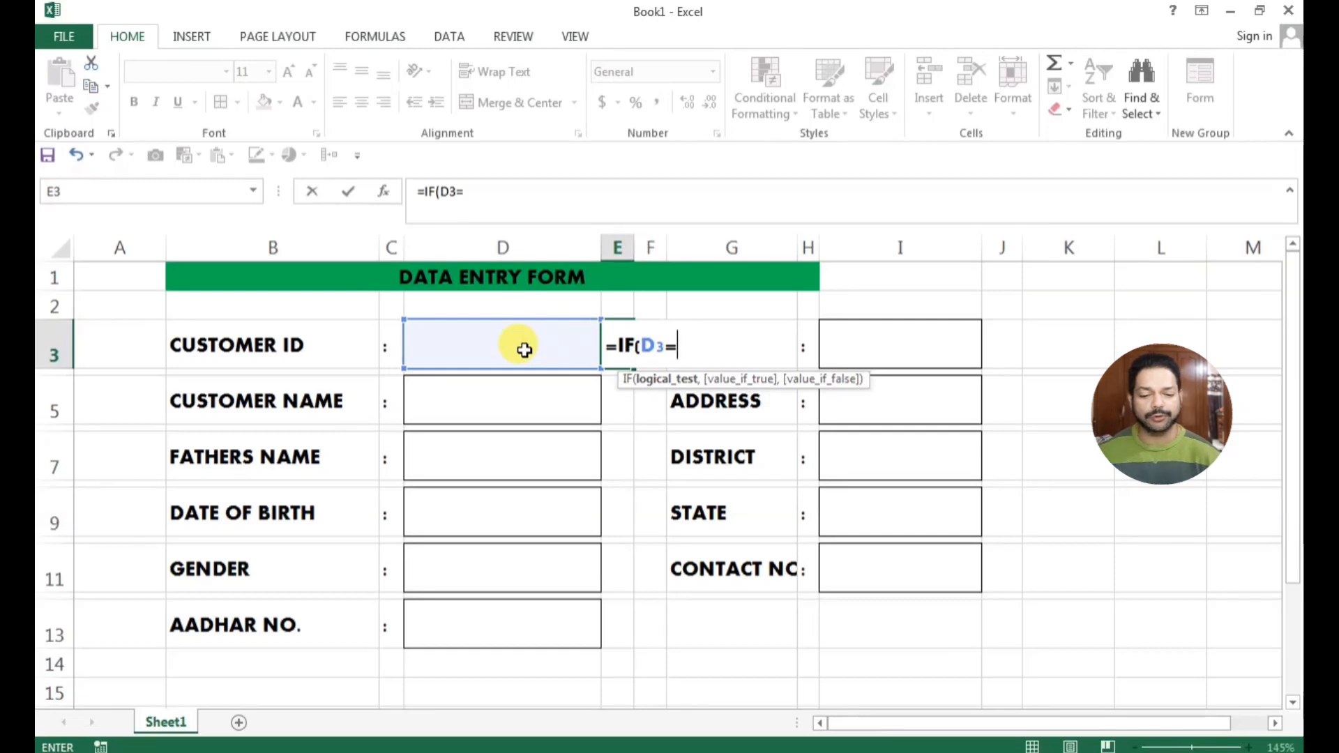
pyautogui.write('""')
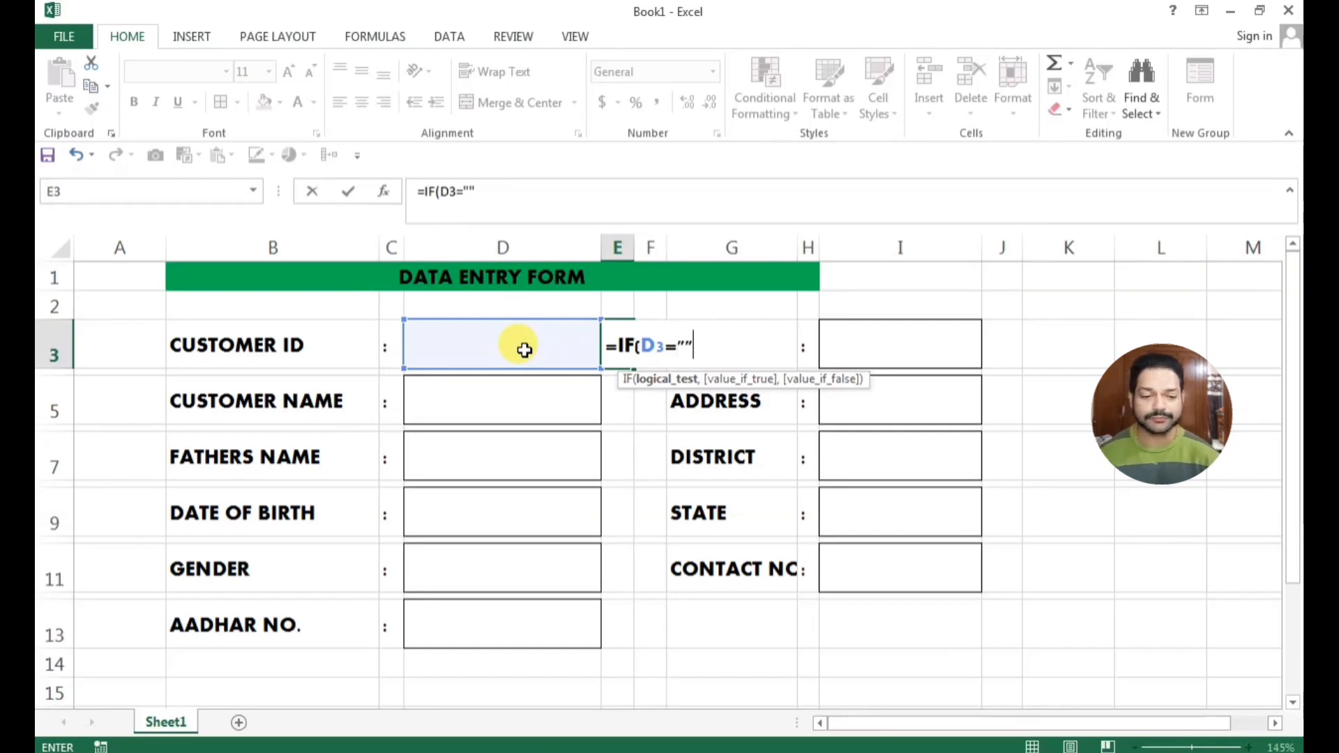
pyautogui.write(',"*')
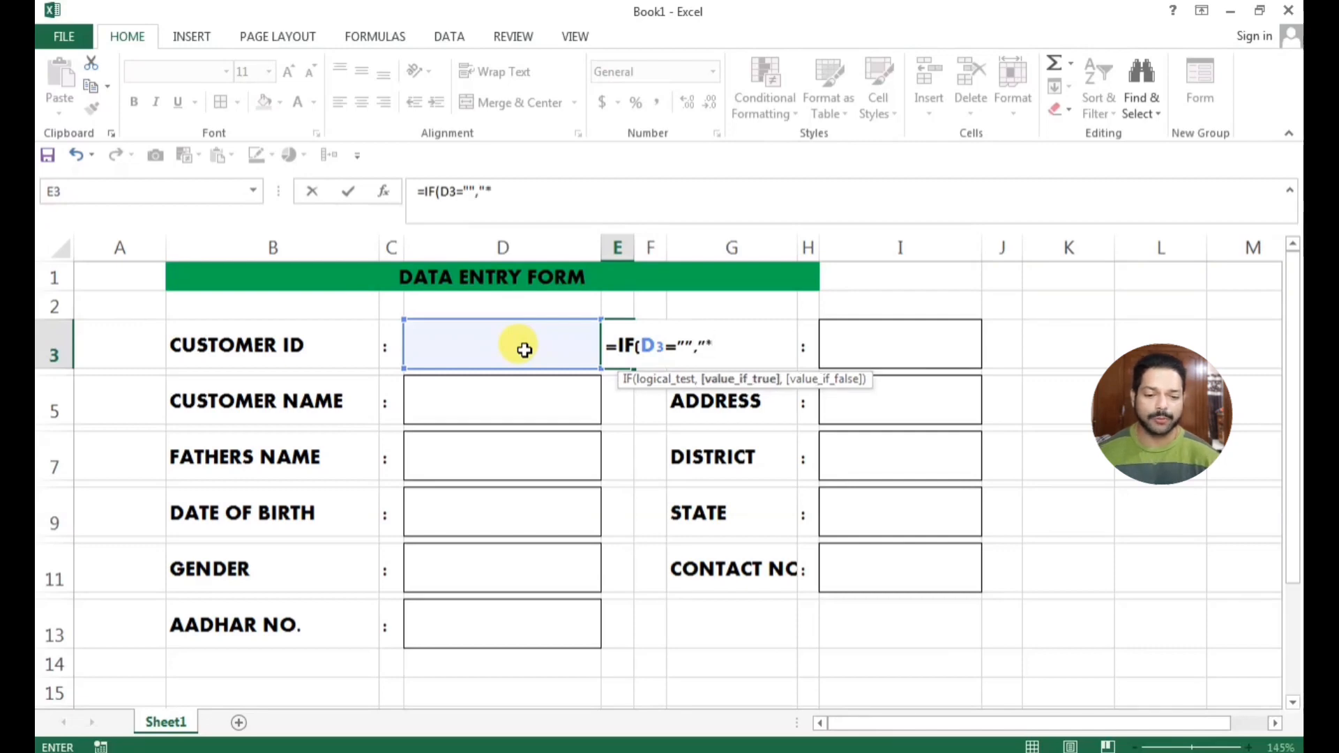
pyautogui.write('",')
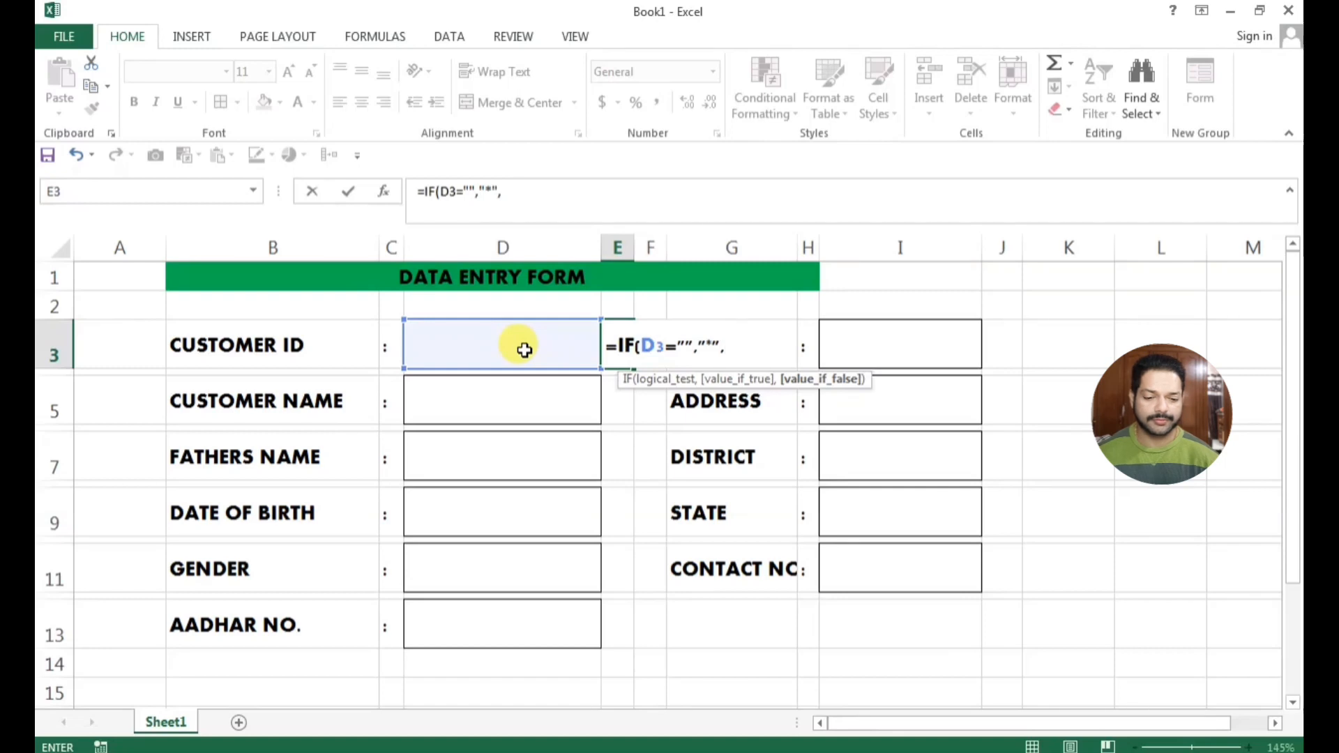
pyautogui.write('1')
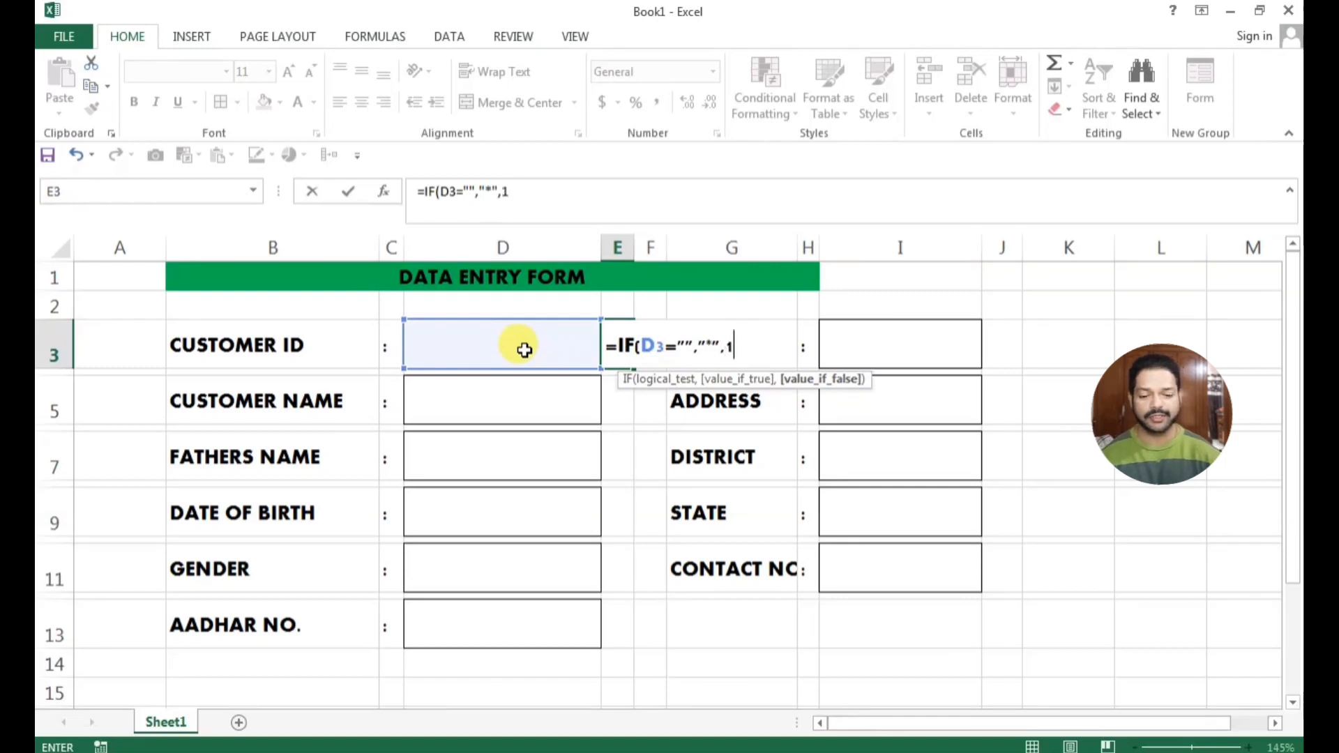
pyautogui.write(')')
pyautogui.press('Return')
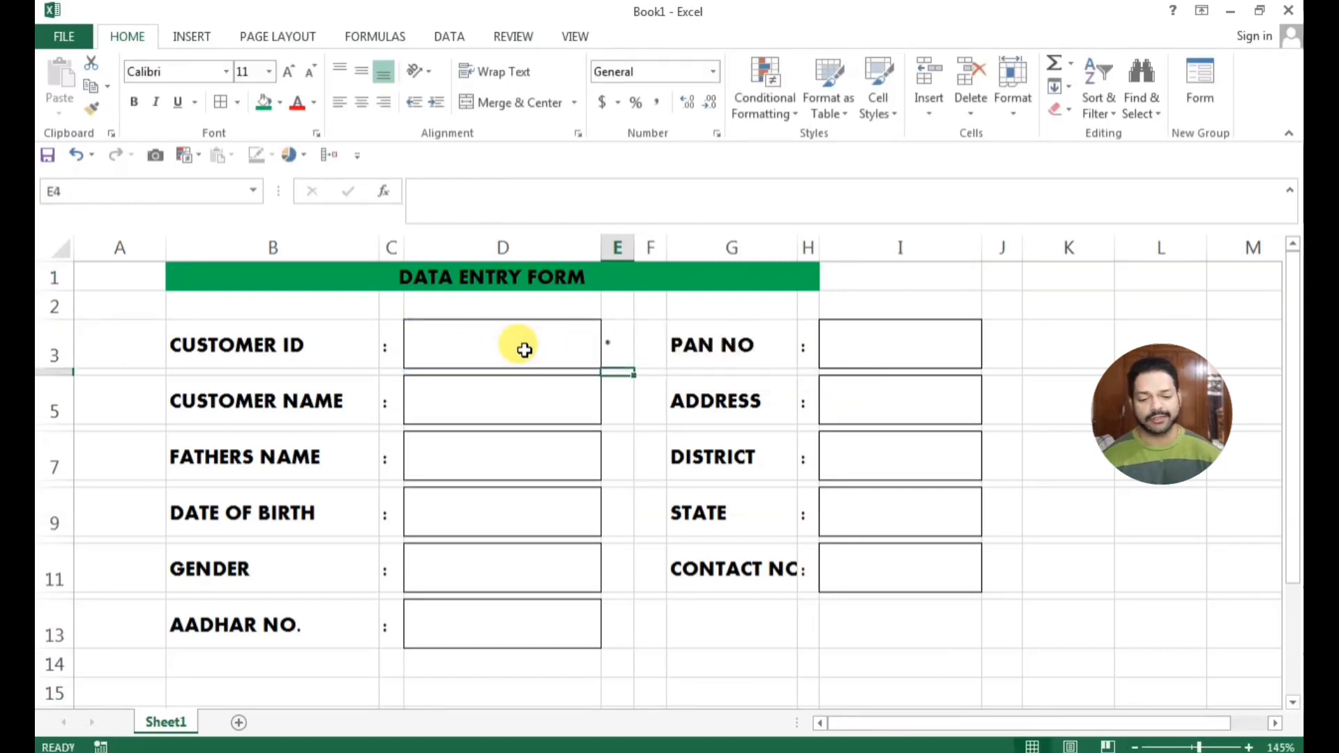
# Test the E3 formula by entering a sample name in the Customer ID entry cell, and undo that entry
pyautogui.click(621, 347)
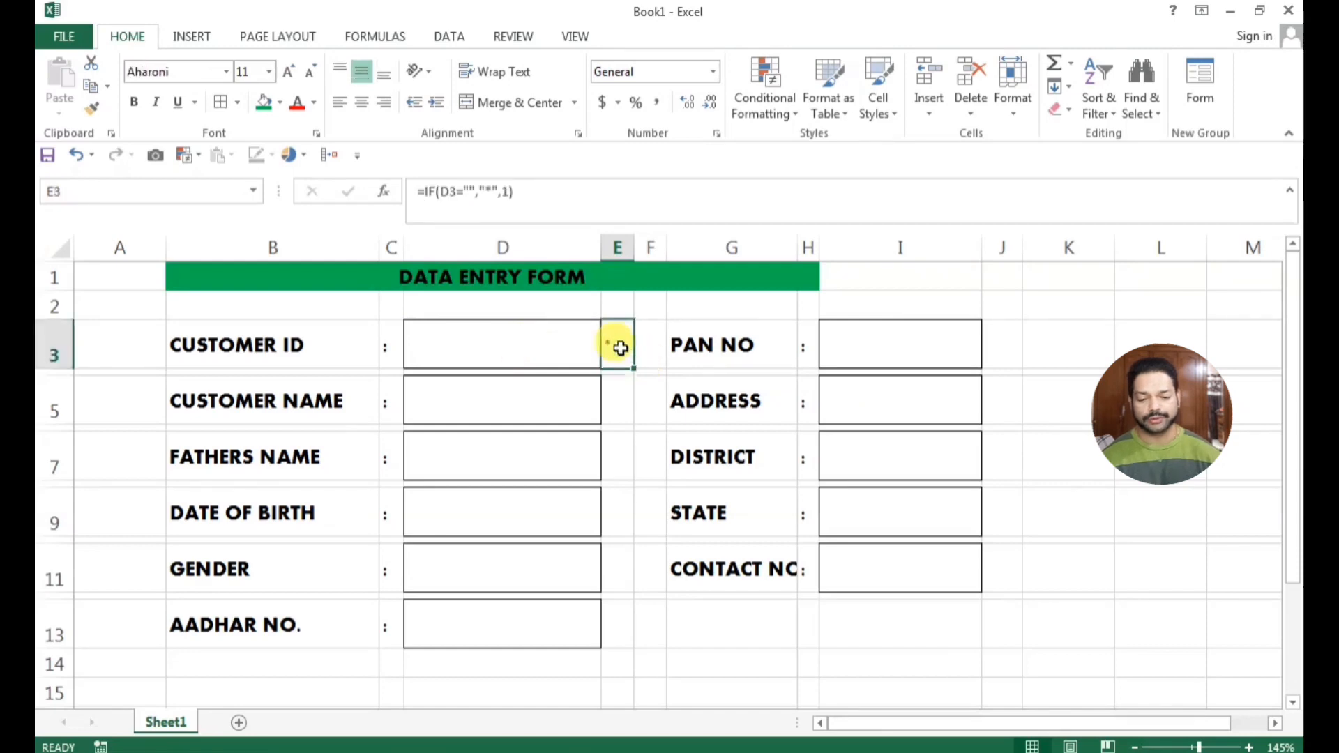
pyautogui.click(506, 350)
pyautogui.write('RA')
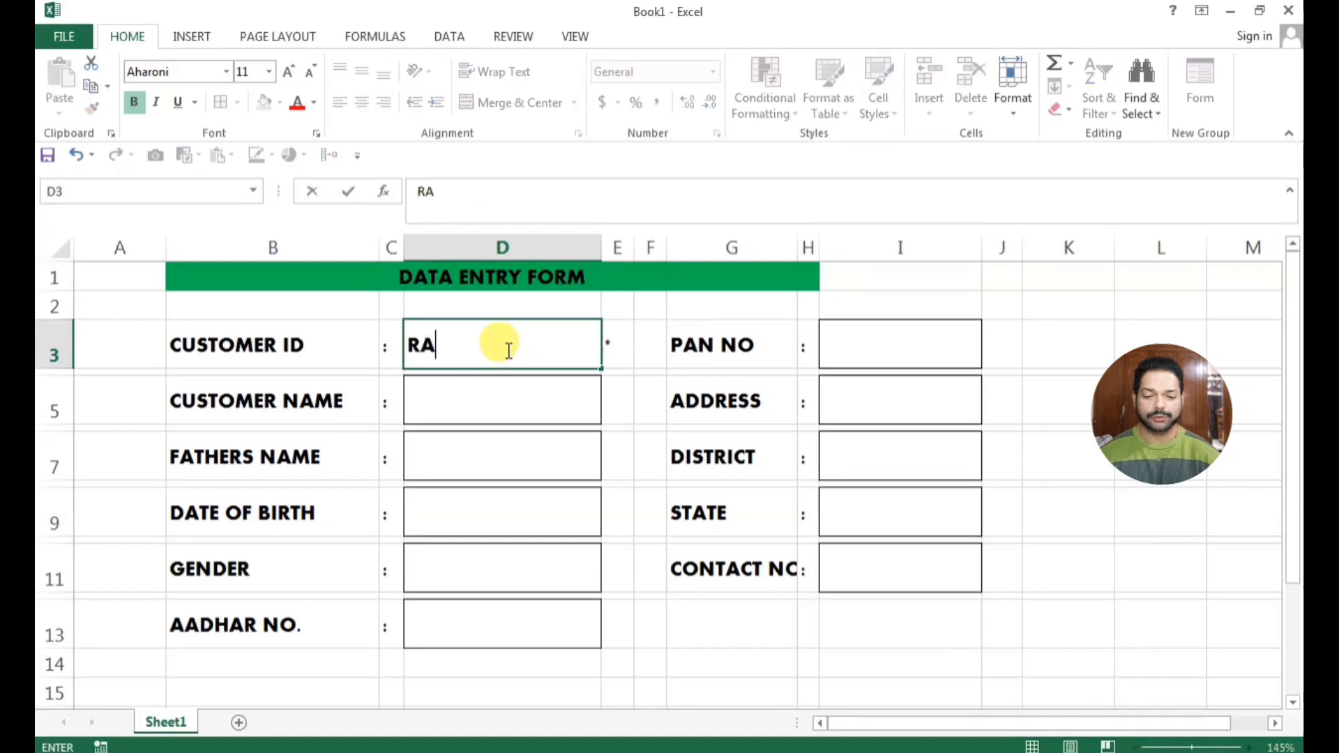
pyautogui.write('KESH')
pyautogui.press('Return')
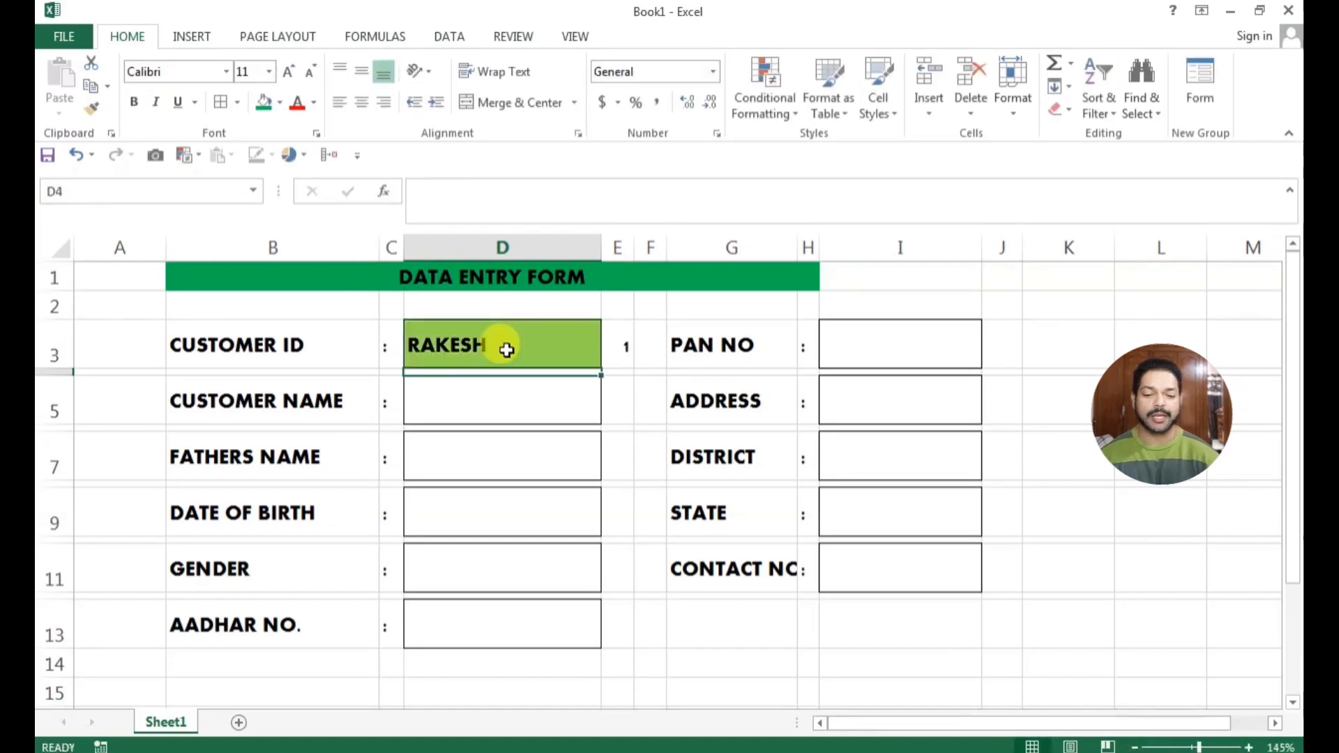
pyautogui.hotkey('ctrl', 'z')
# Copy the E3 formula to E5, E7, E9, E11 and E13 and to J3, J5, J7, J9 and J11
pyautogui.click(614, 398)
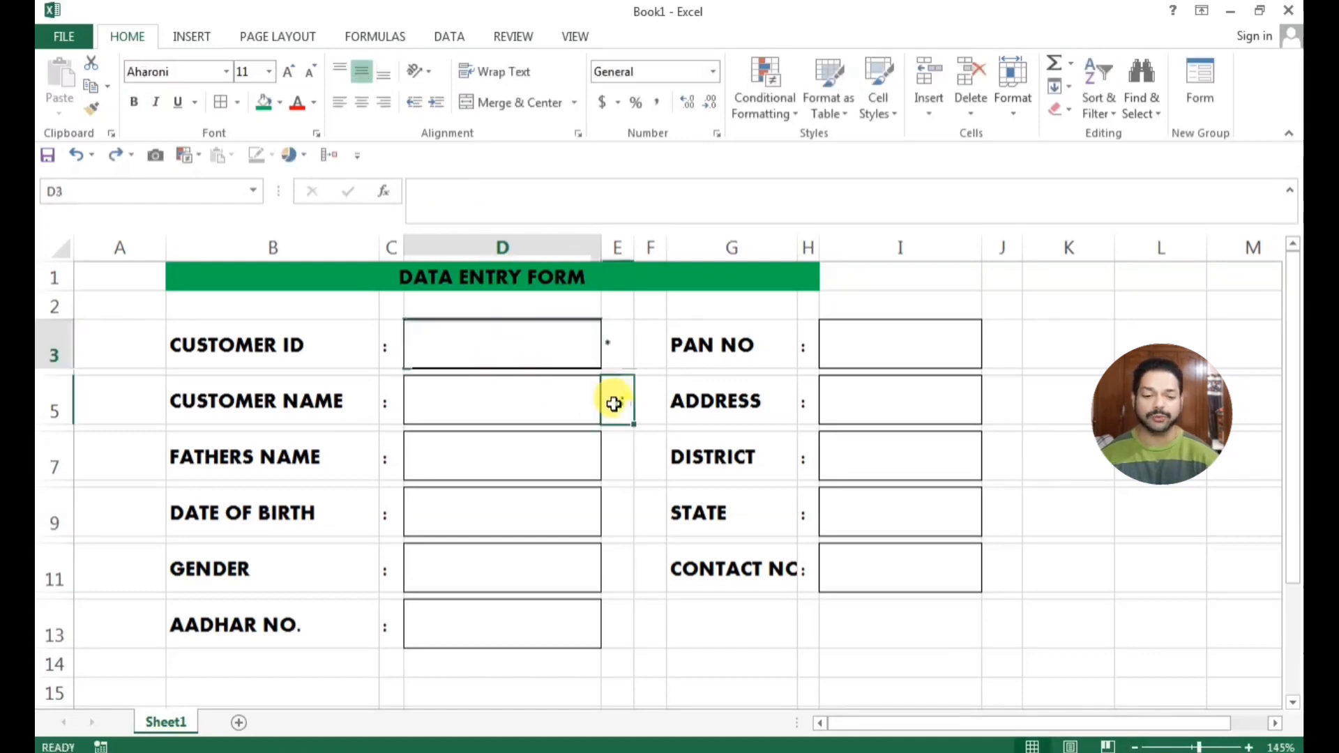
pyautogui.click(605, 355)
pyautogui.hotkey('ctrl', 'c')
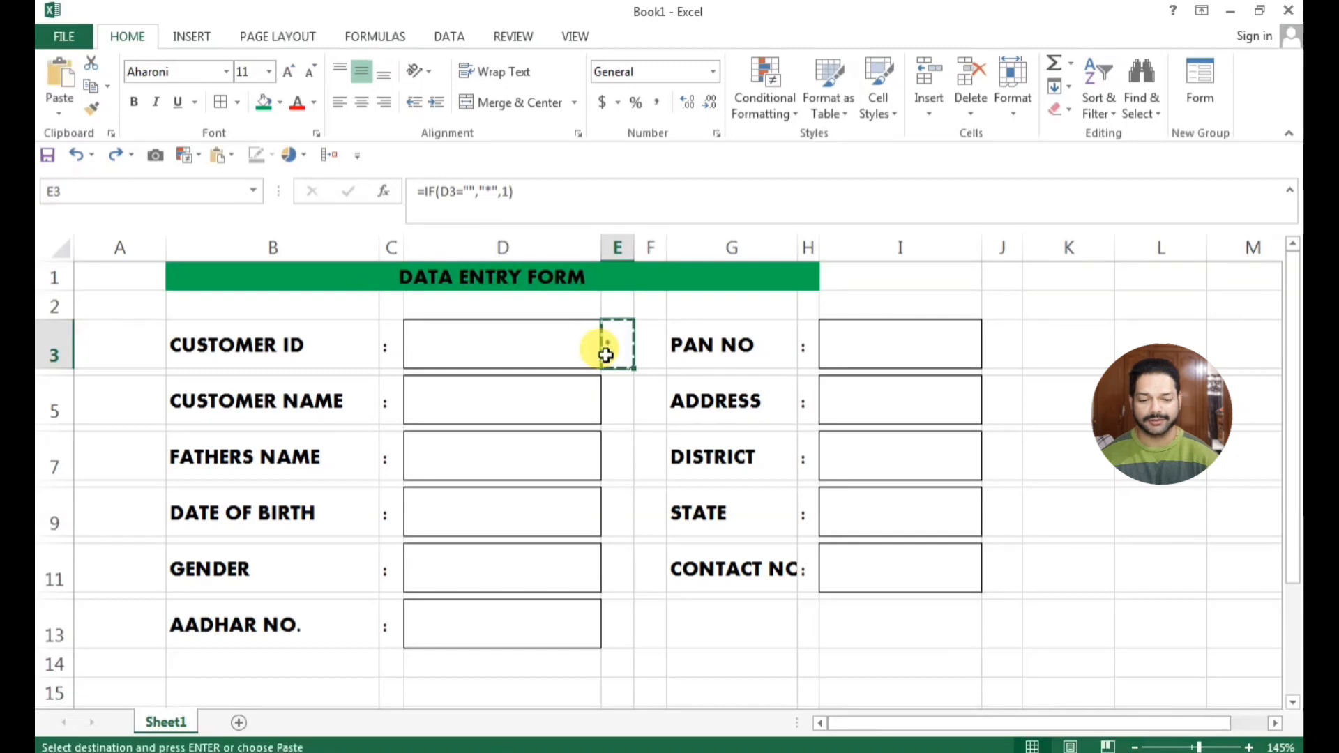
pyautogui.click(616, 409)
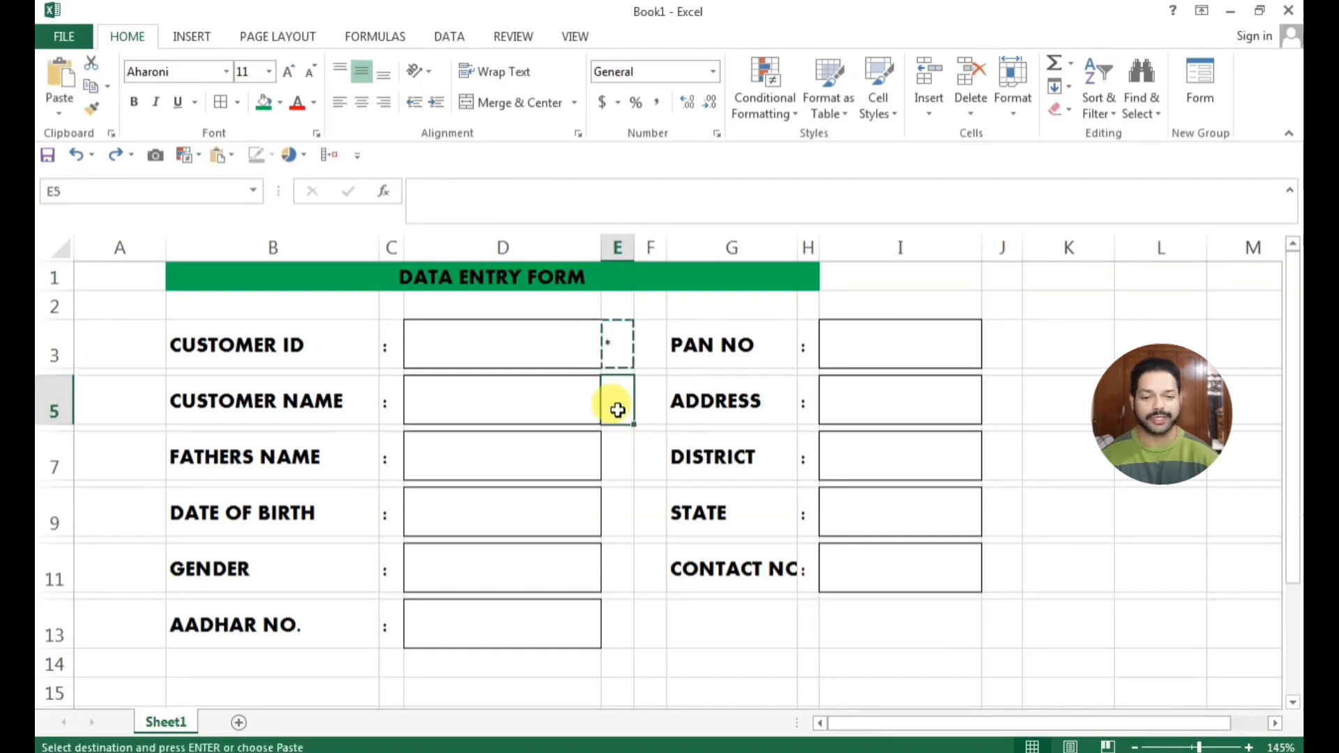
pyautogui.keyDown('ctrl'); pyautogui.click(614, 458); pyautogui.keyUp('ctrl')
pyautogui.keyDown('ctrl'); pyautogui.click(618, 515); pyautogui.keyUp('ctrl')
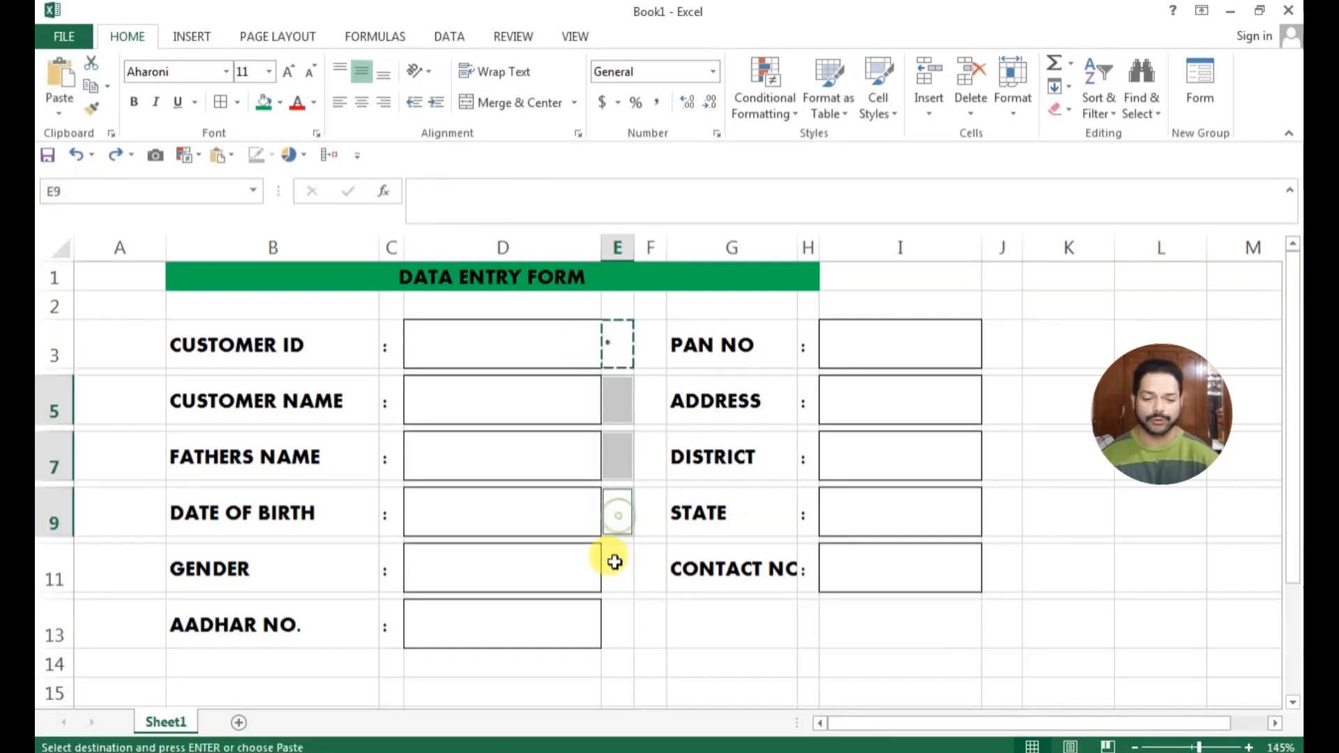
pyautogui.keyDown('ctrl'); pyautogui.click(615, 562); pyautogui.keyUp('ctrl')
pyautogui.keyDown('ctrl'); pyautogui.click(613, 619); pyautogui.keyUp('ctrl')
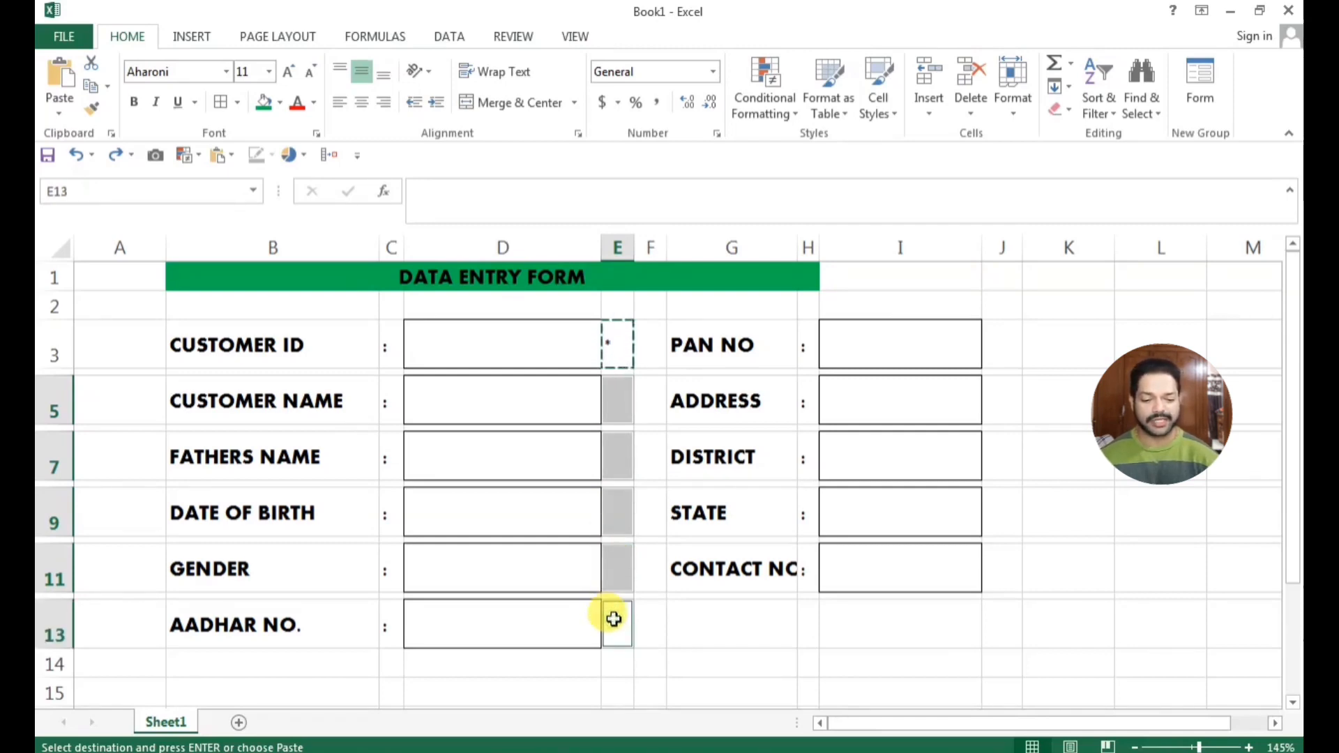
pyautogui.keyDown('ctrl'); pyautogui.click(1008, 352); pyautogui.keyUp('ctrl')
pyautogui.keyDown('ctrl'); pyautogui.click(997, 406); pyautogui.keyUp('ctrl')
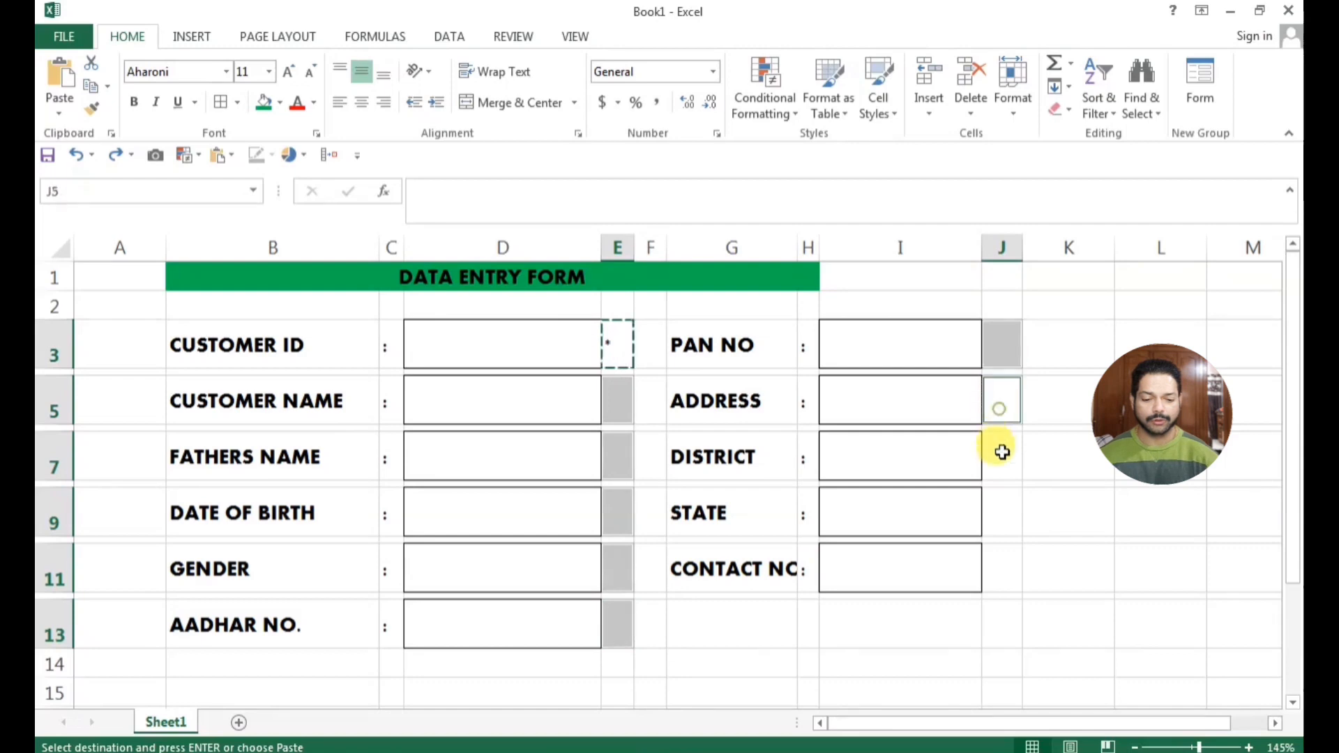
pyautogui.keyDown('ctrl'); pyautogui.click(1003, 453); pyautogui.keyUp('ctrl')
pyautogui.keyDown('ctrl'); pyautogui.click(998, 509); pyautogui.keyUp('ctrl')
pyautogui.keyDown('ctrl'); pyautogui.click(1003, 568); pyautogui.keyUp('ctrl')
pyautogui.hotkey('ctrl', 'v')
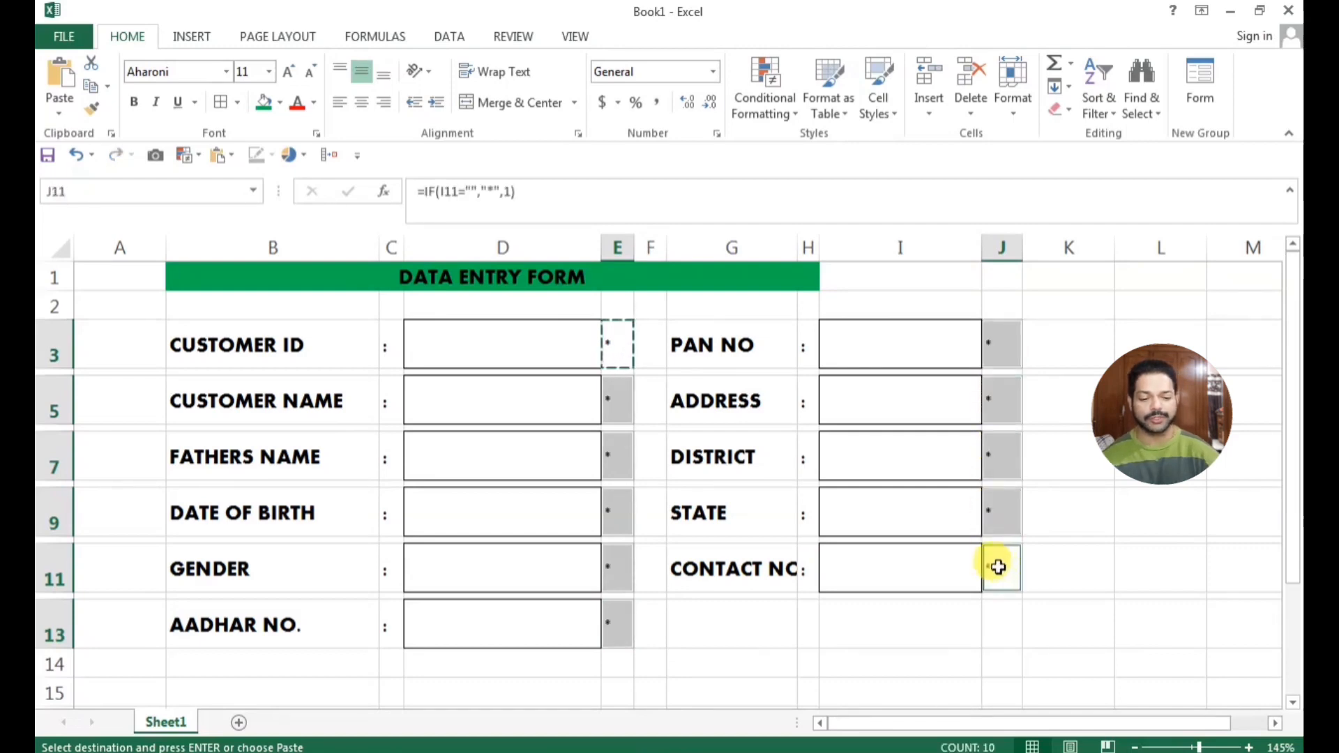
pyautogui.click(1026, 631)
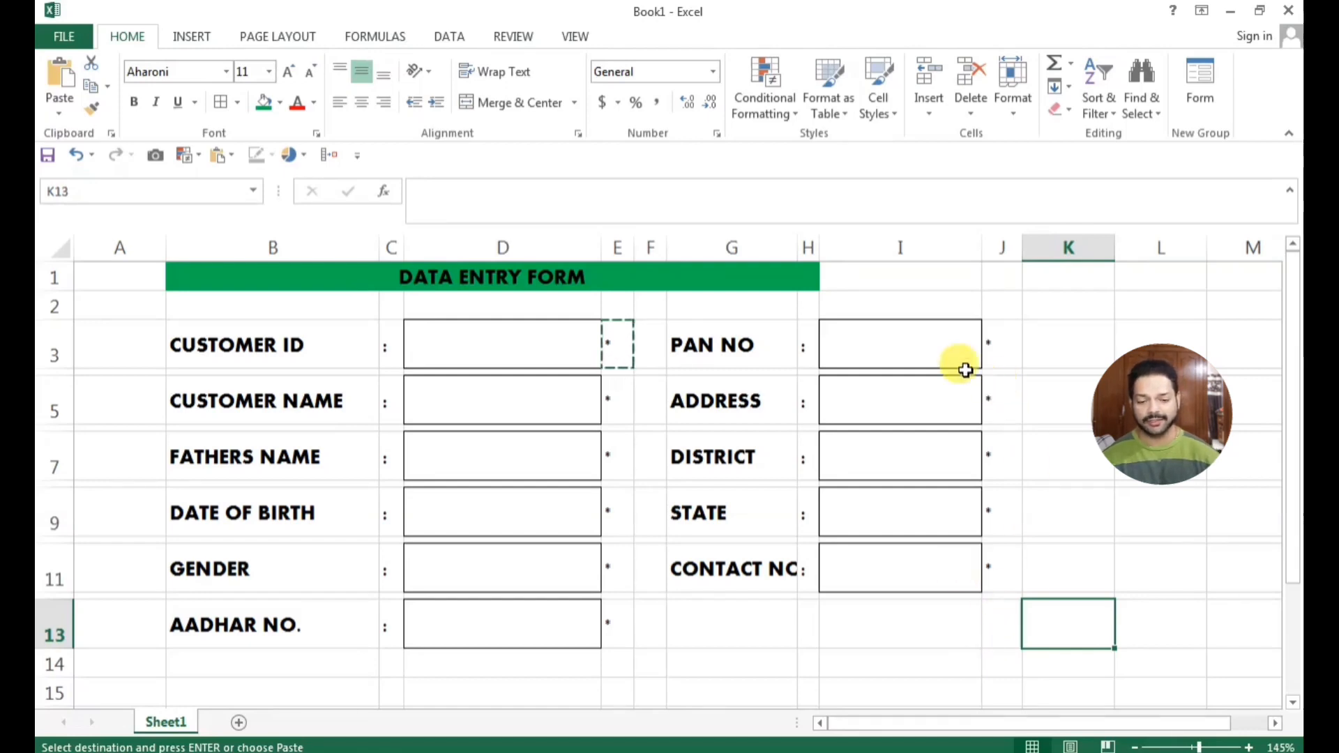
# Extend the green fill of the title row across to column J
pyautogui.click(826, 271)
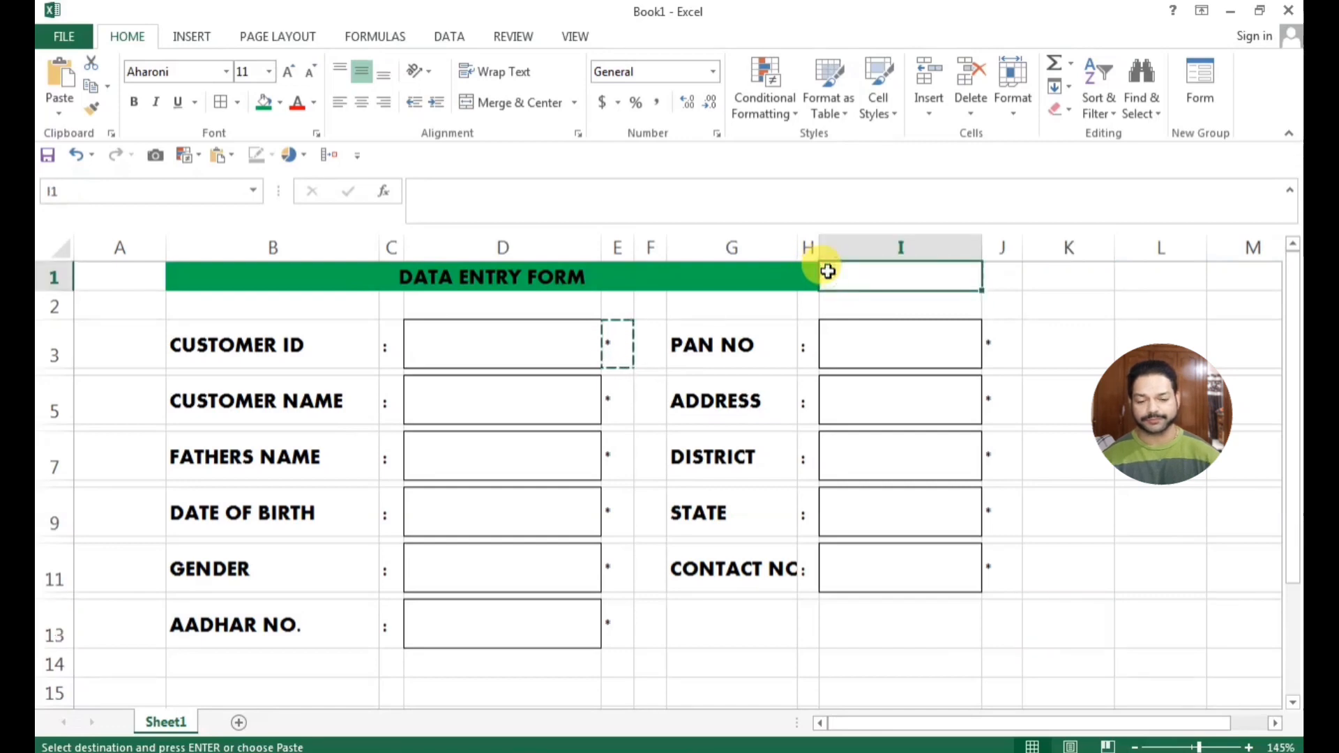
pyautogui.moveTo(801, 275); pyautogui.dragTo(996, 281)
pyautogui.click(264, 103)
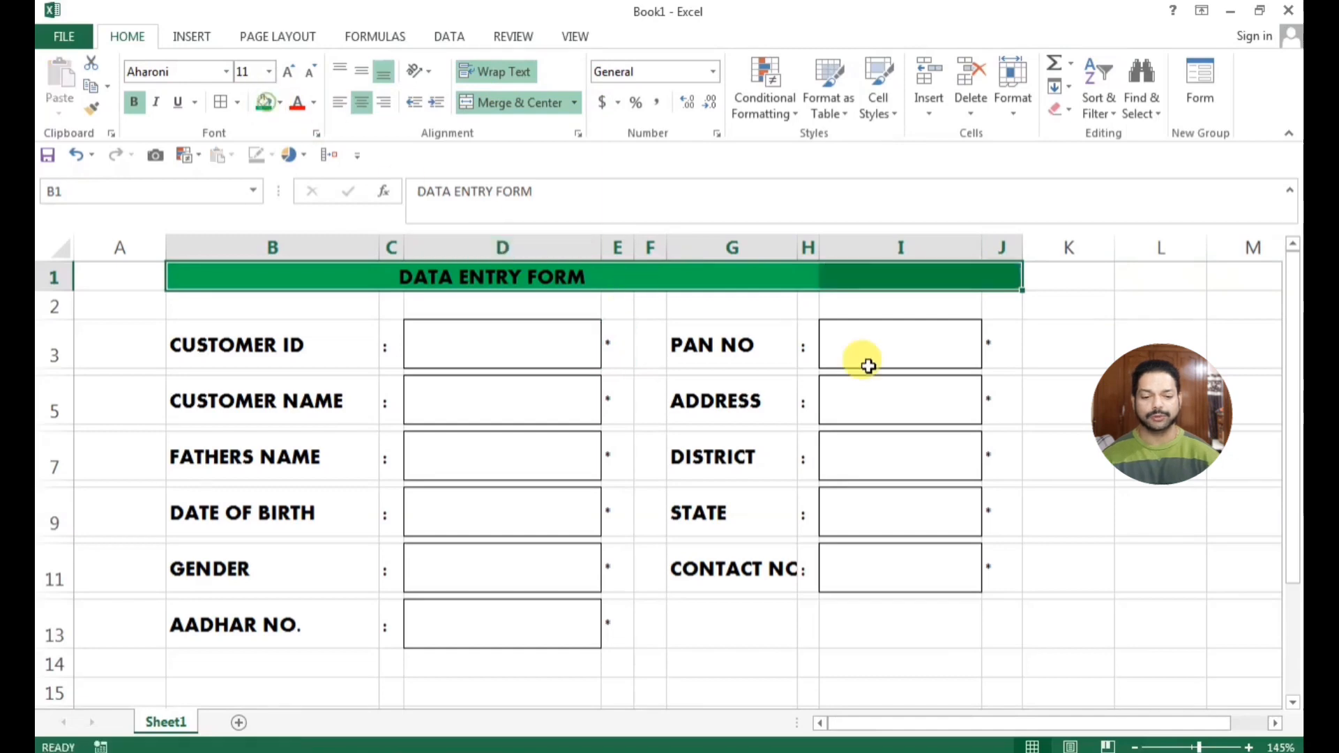
pyautogui.click(1027, 417)
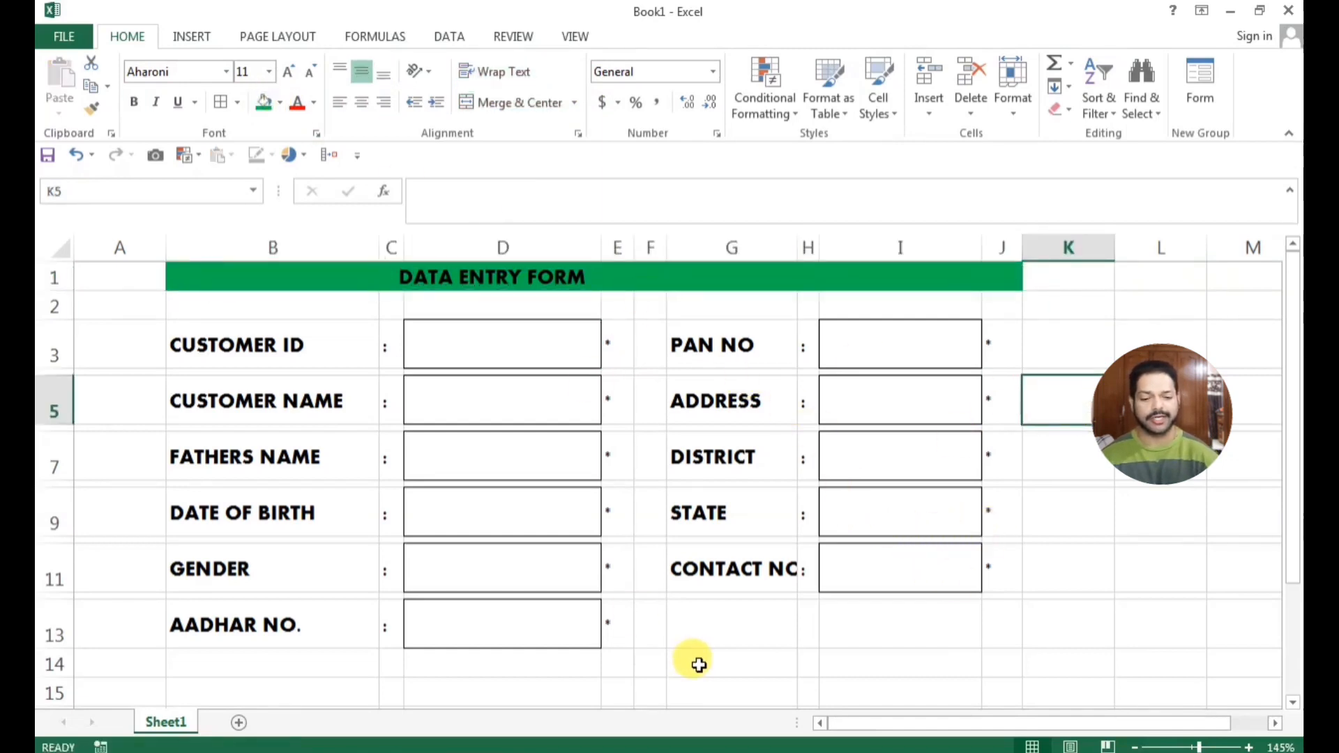
pyautogui.moveTo(608, 342); pyautogui.dragTo(619, 626)
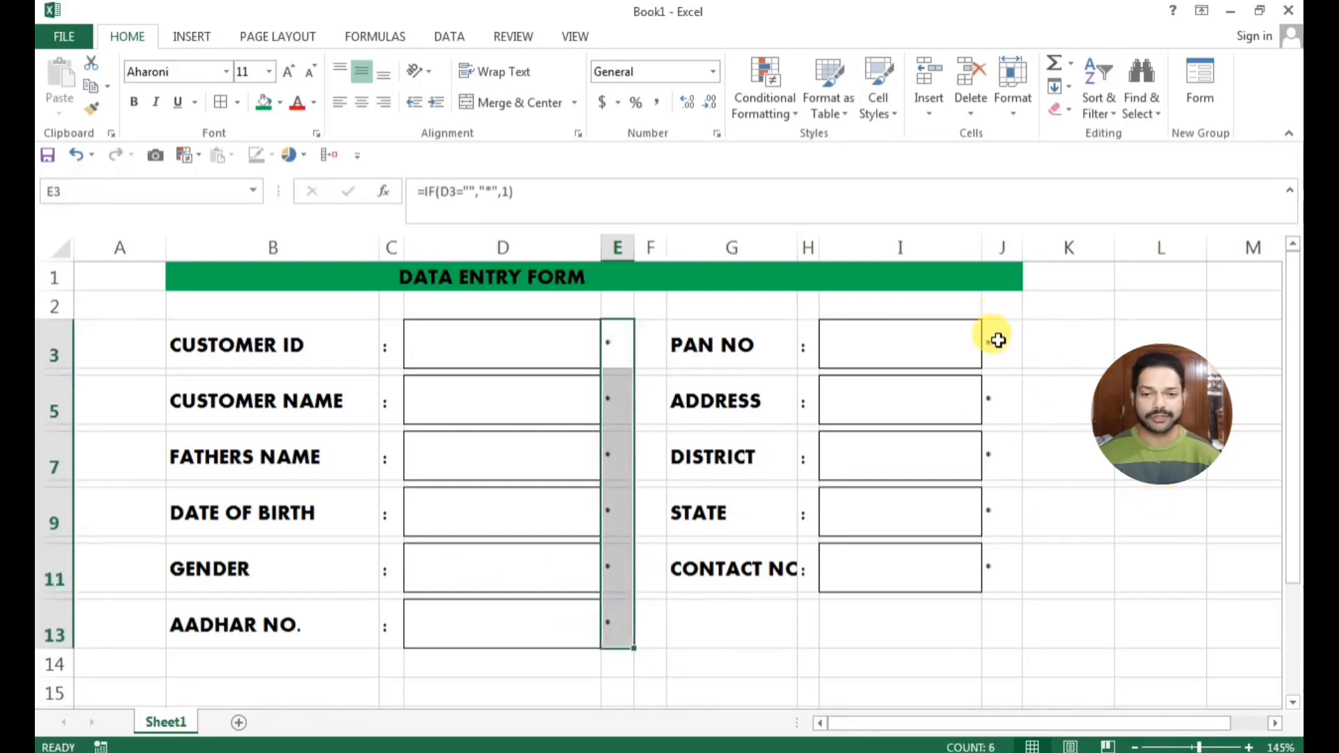
pyautogui.moveTo(998, 340); pyautogui.dragTo(995, 576)
pyautogui.click(1005, 621)
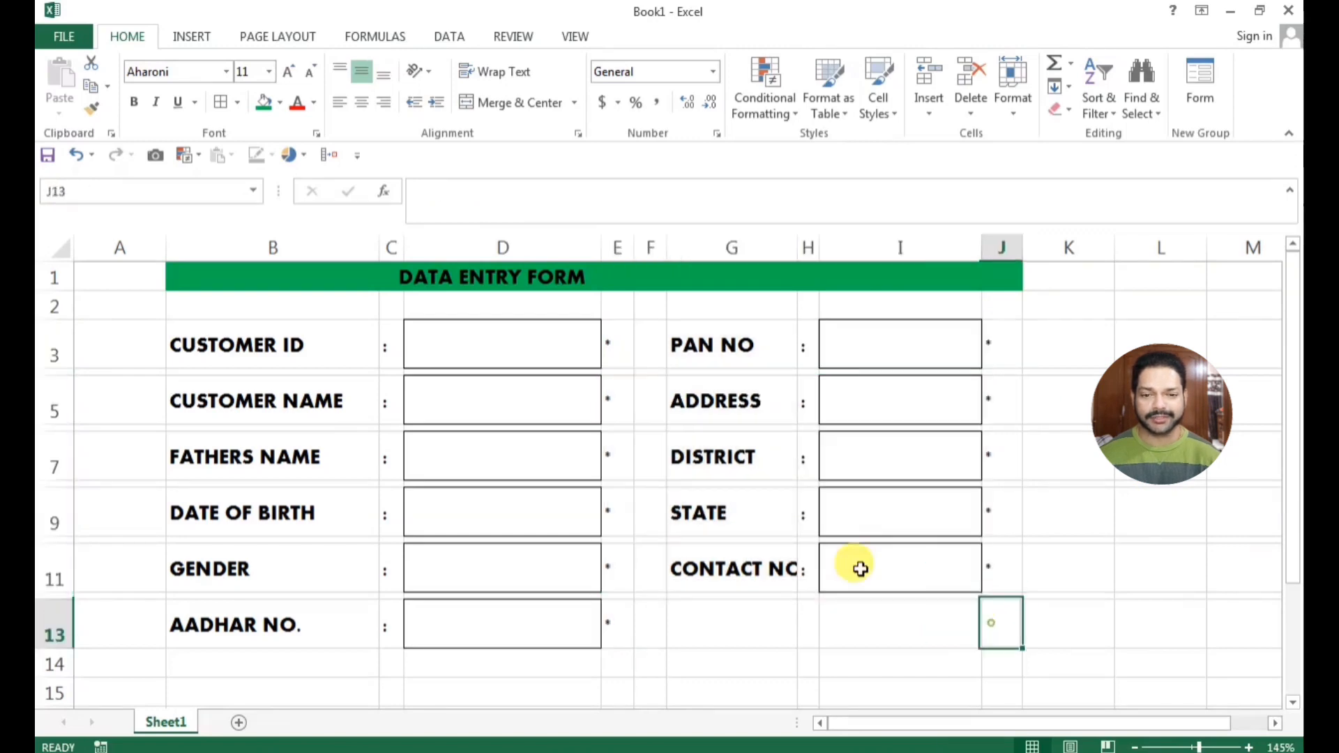
# Set the font colour of the formula cells E3:E13 and J3:J11 to red
pyautogui.moveTo(626, 330); pyautogui.dragTo(619, 614)
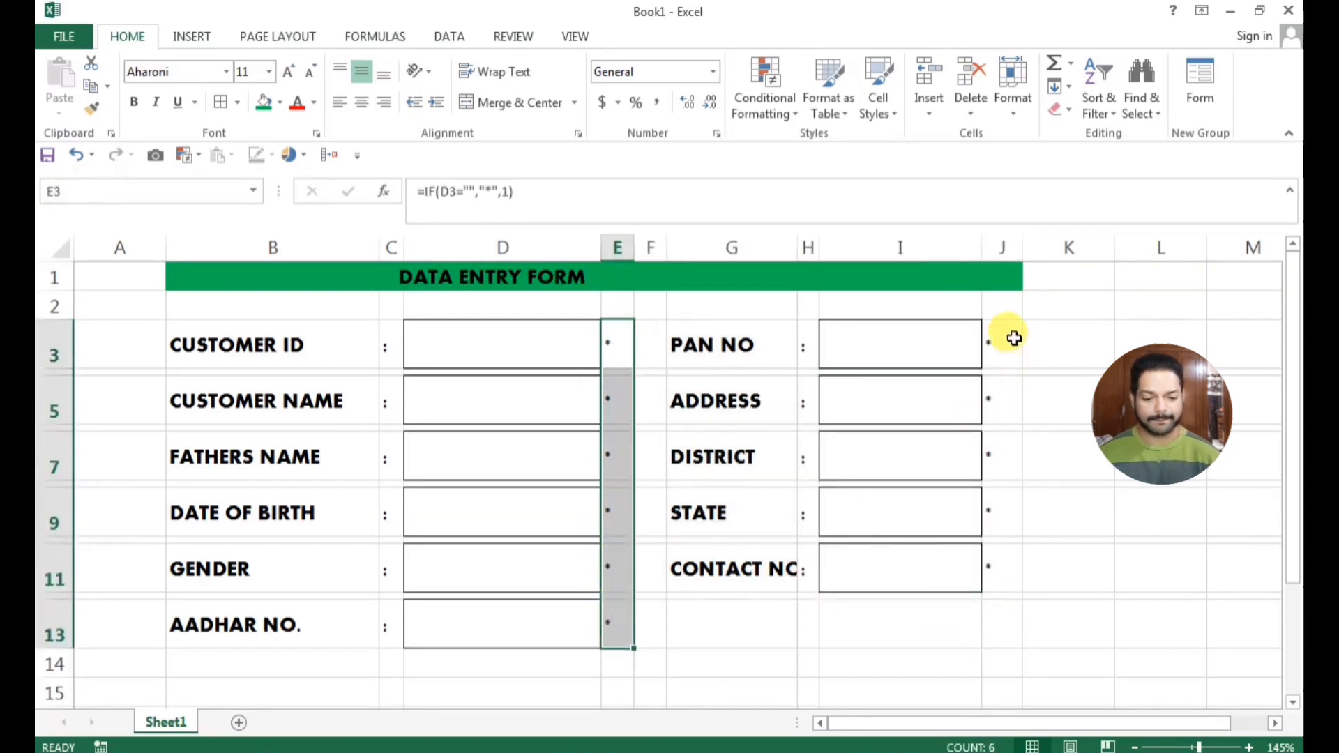
pyautogui.moveTo(1010, 341); pyautogui.dragTo(984, 567)
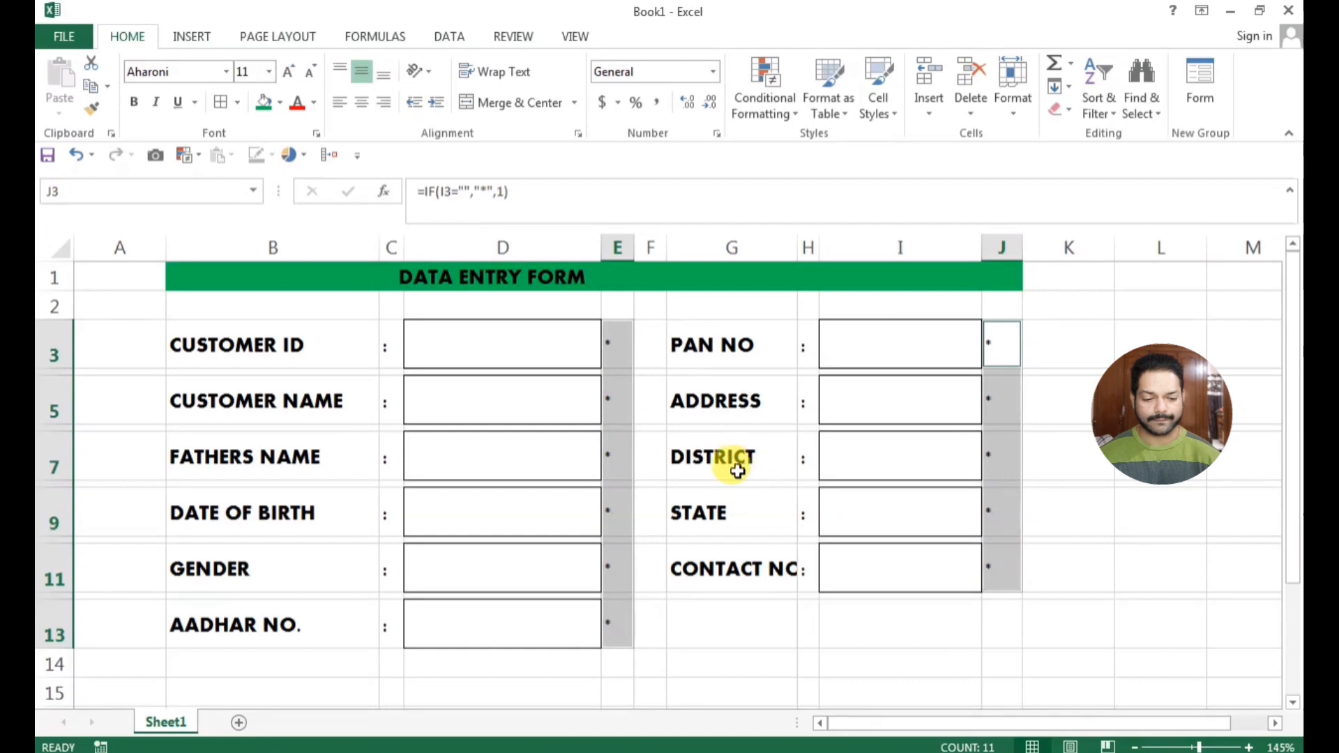
pyautogui.click(298, 103)
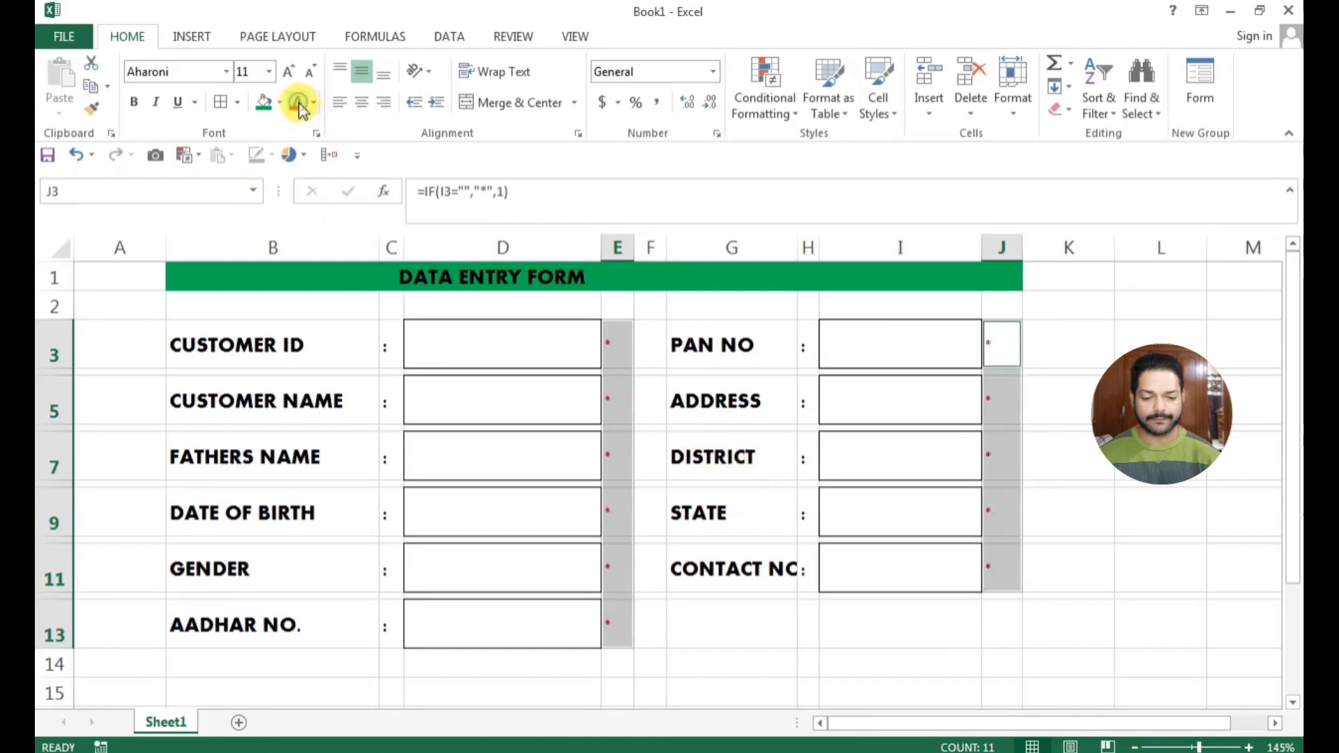
pyautogui.click(1109, 466)
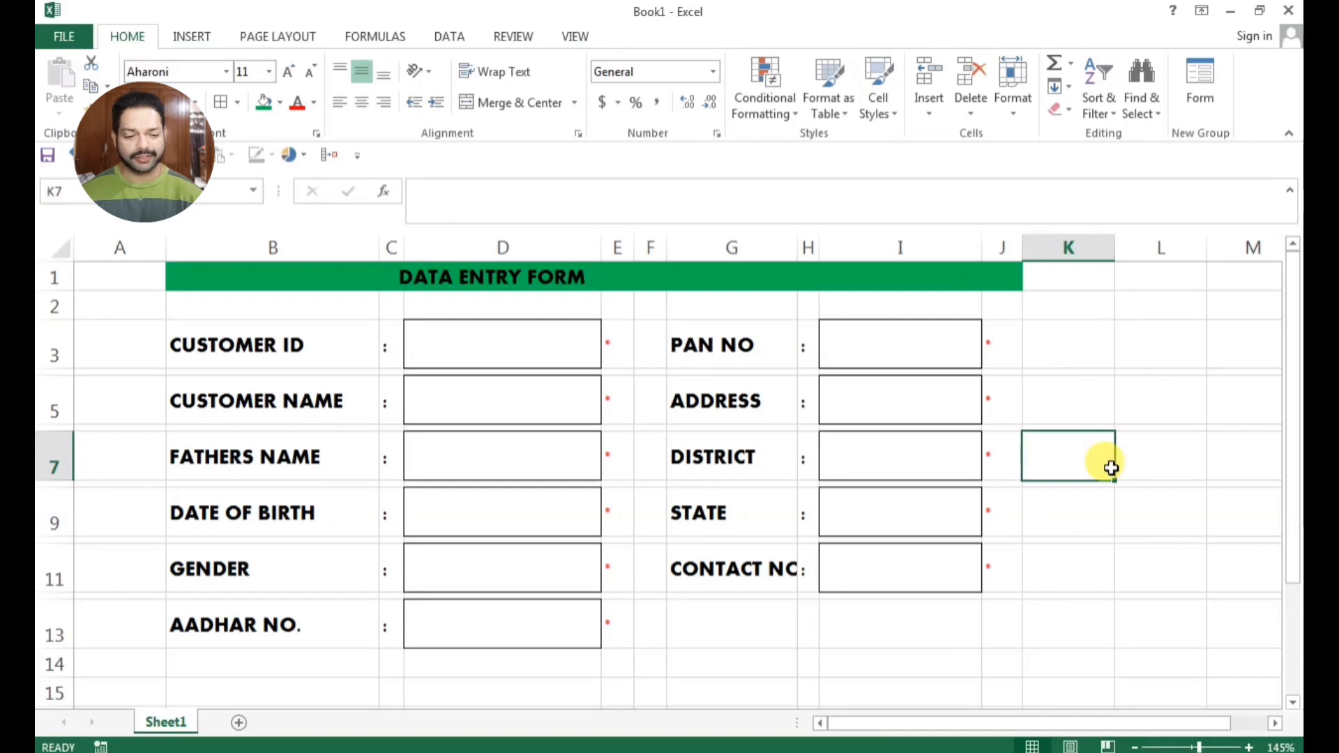
# Center the contents of the formula cells J3:J11 and E3:E13 horizontally
pyautogui.moveTo(1001, 343); pyautogui.dragTo(998, 560)
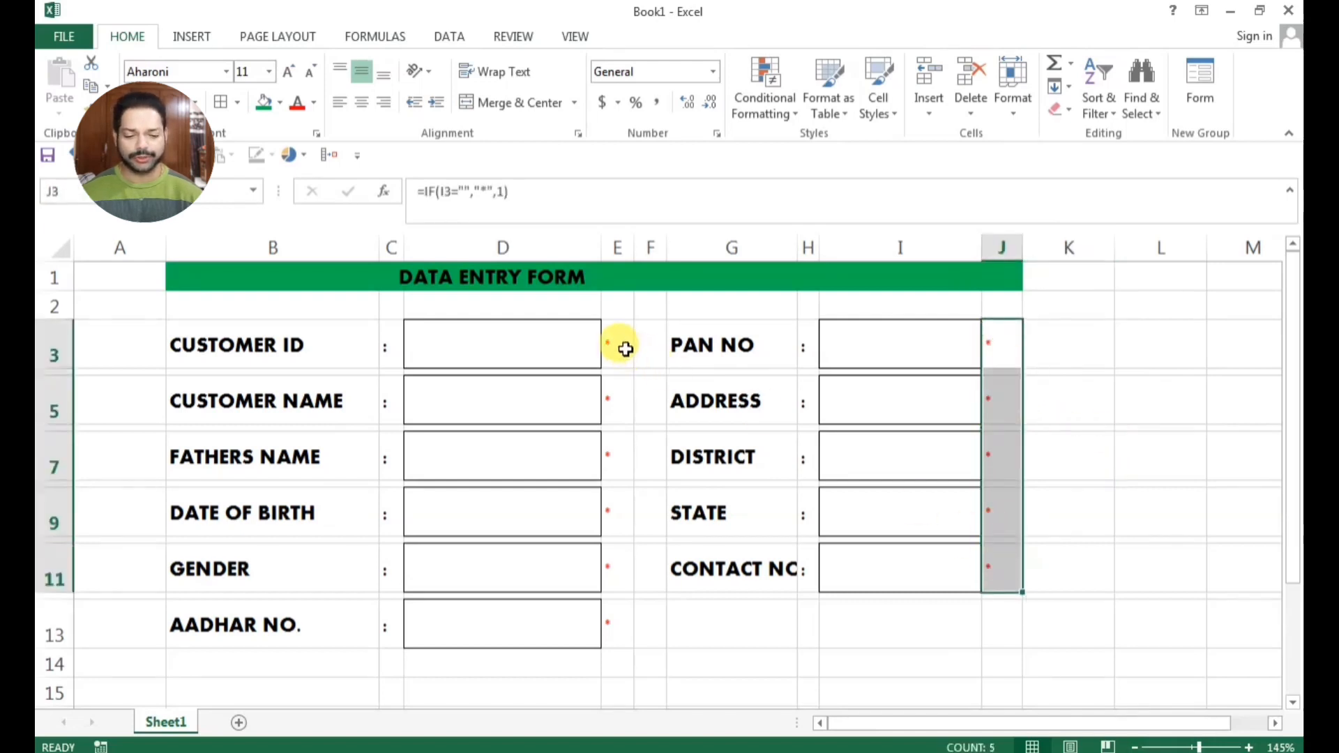
pyautogui.moveTo(621, 347); pyautogui.dragTo(617, 623)
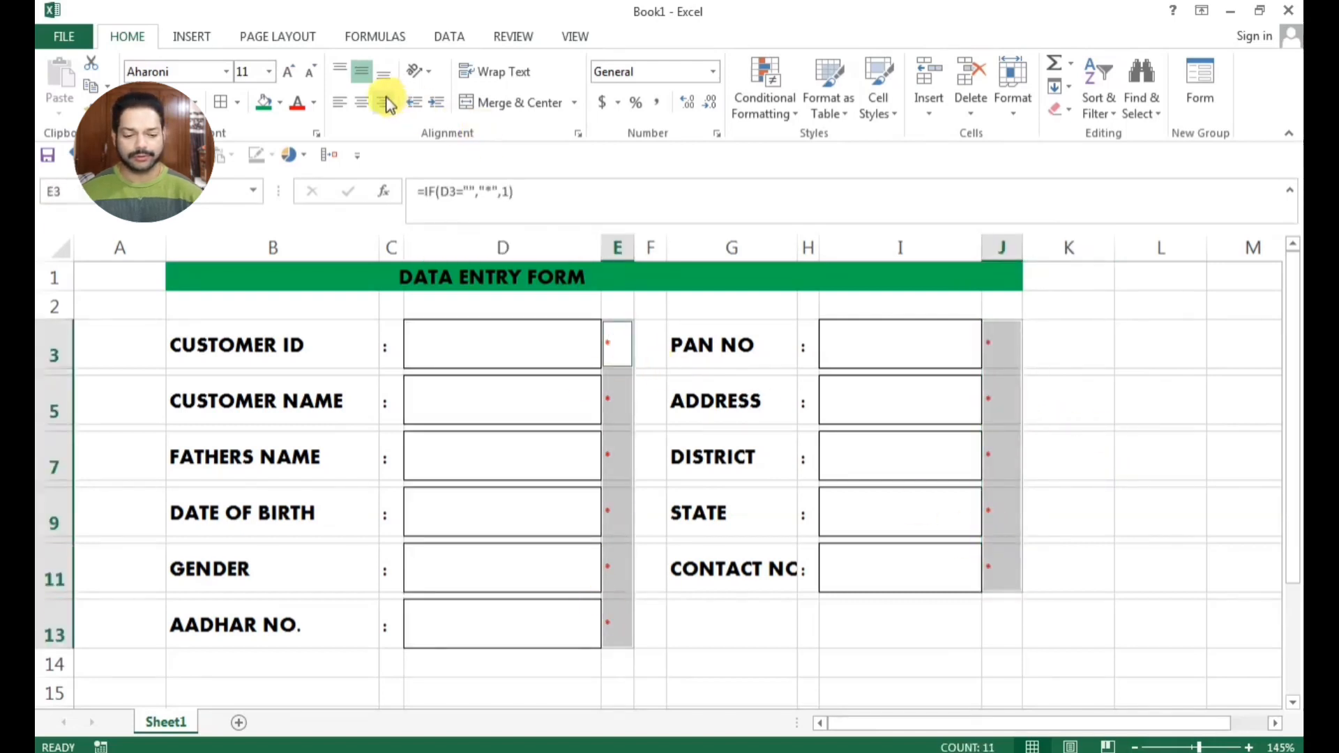
pyautogui.click(362, 102)
pyautogui.click(878, 610)
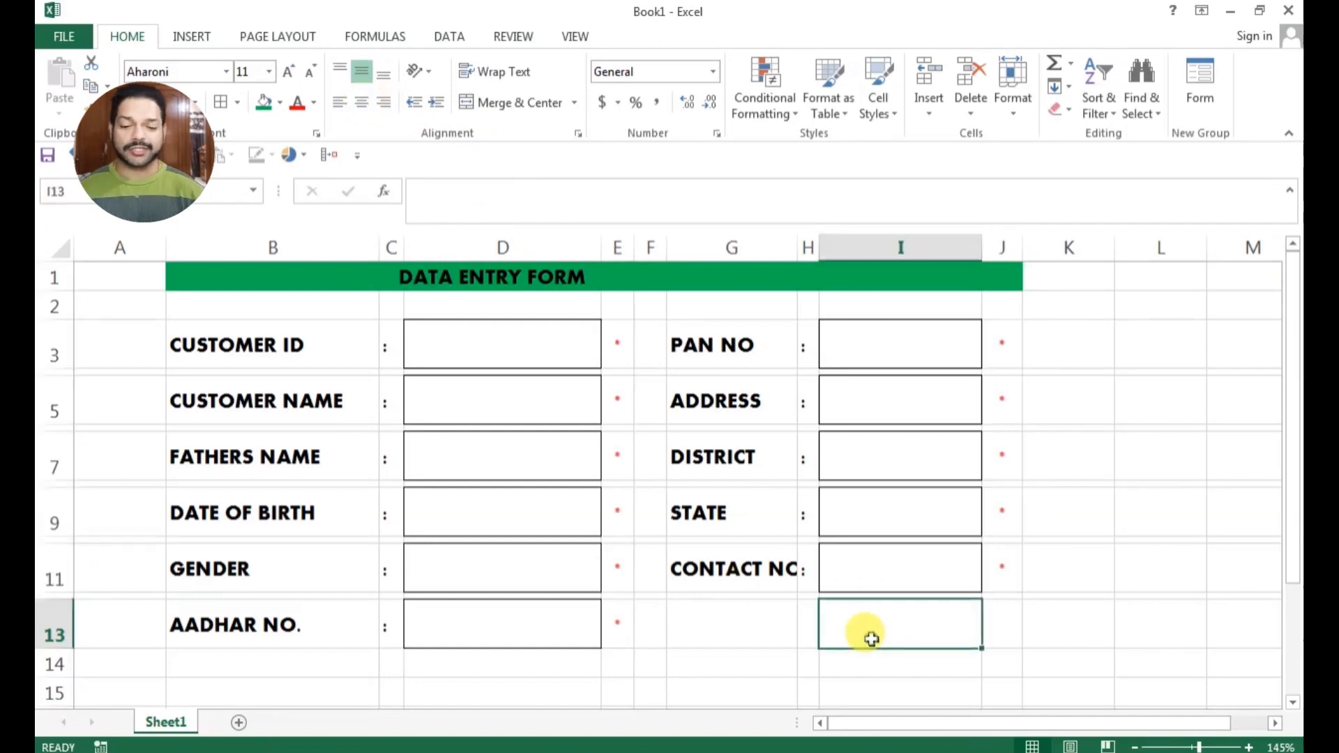
# Enter a sample name in the Customer ID entry cell D3 to test the formula beside it
pyautogui.click(450, 350)
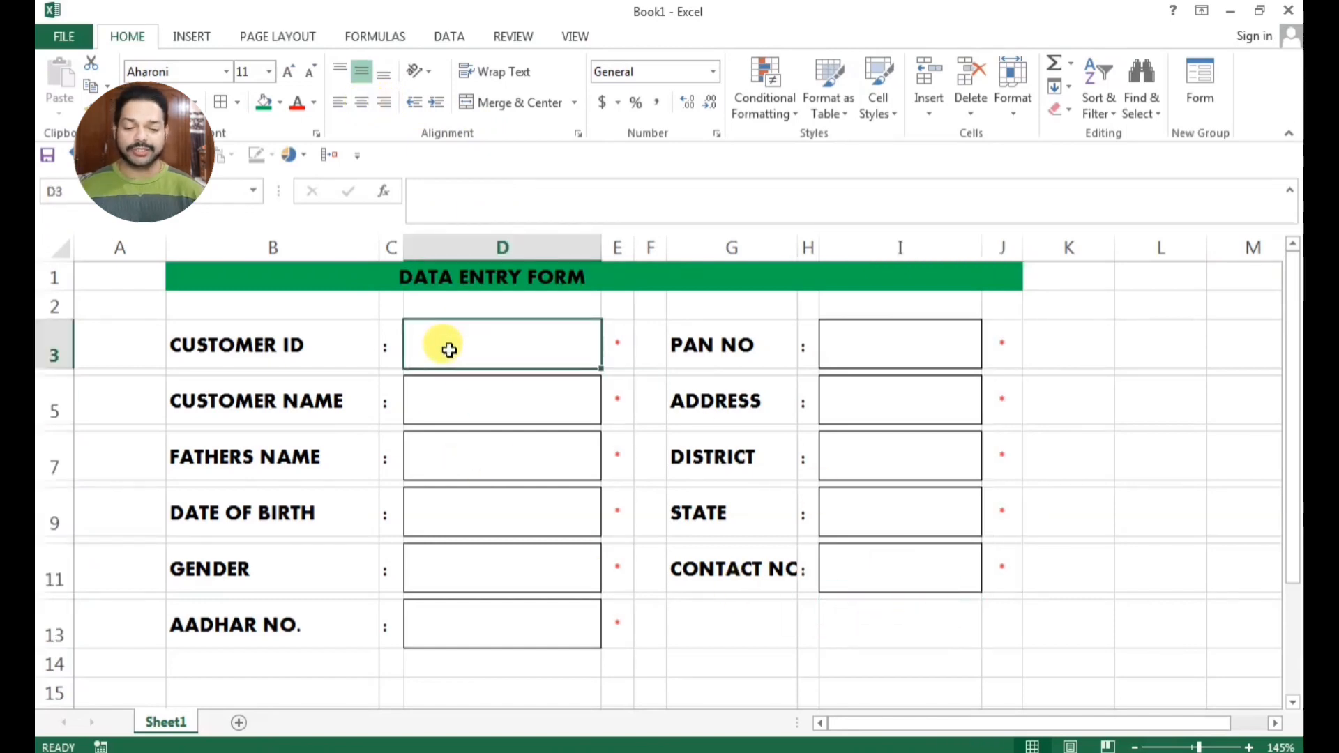
pyautogui.write('ANITA')
pyautogui.press('Return')
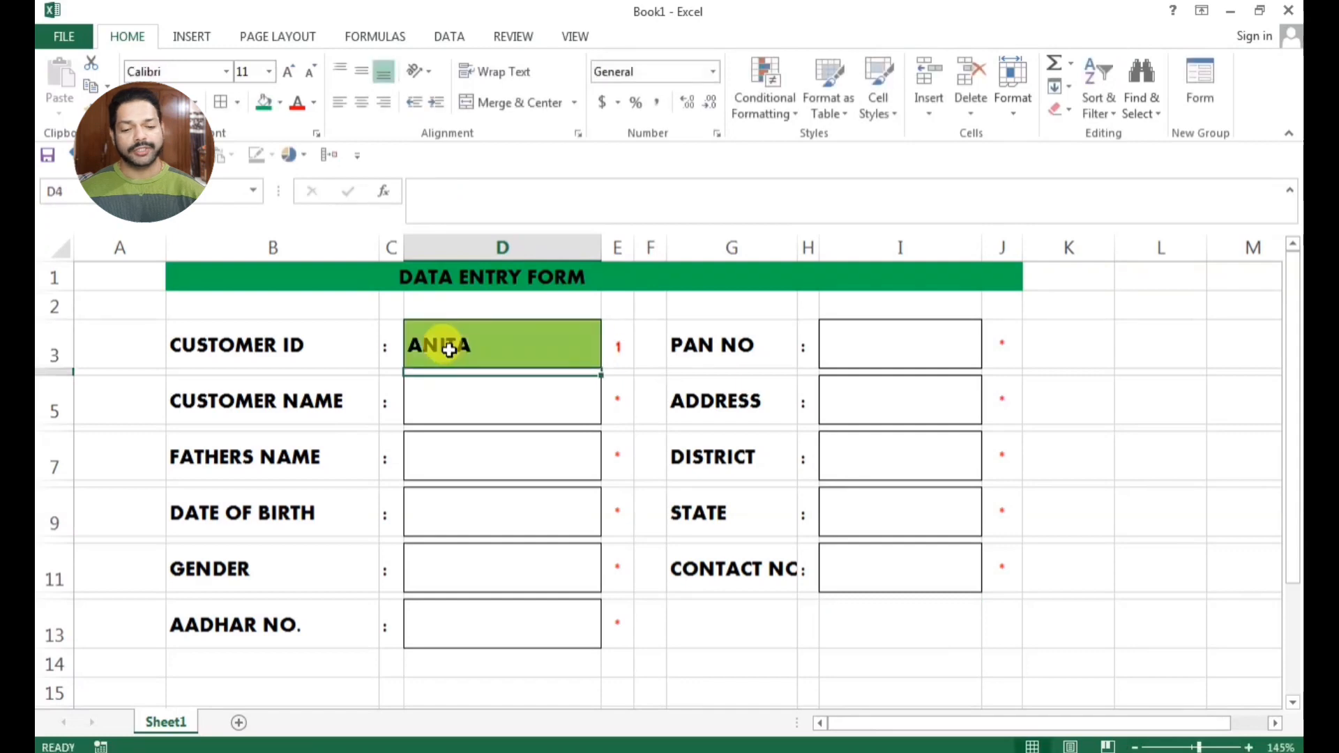
# Clear the sample name from the Customer ID entry cell D3
pyautogui.scroll(2, 630, 345)
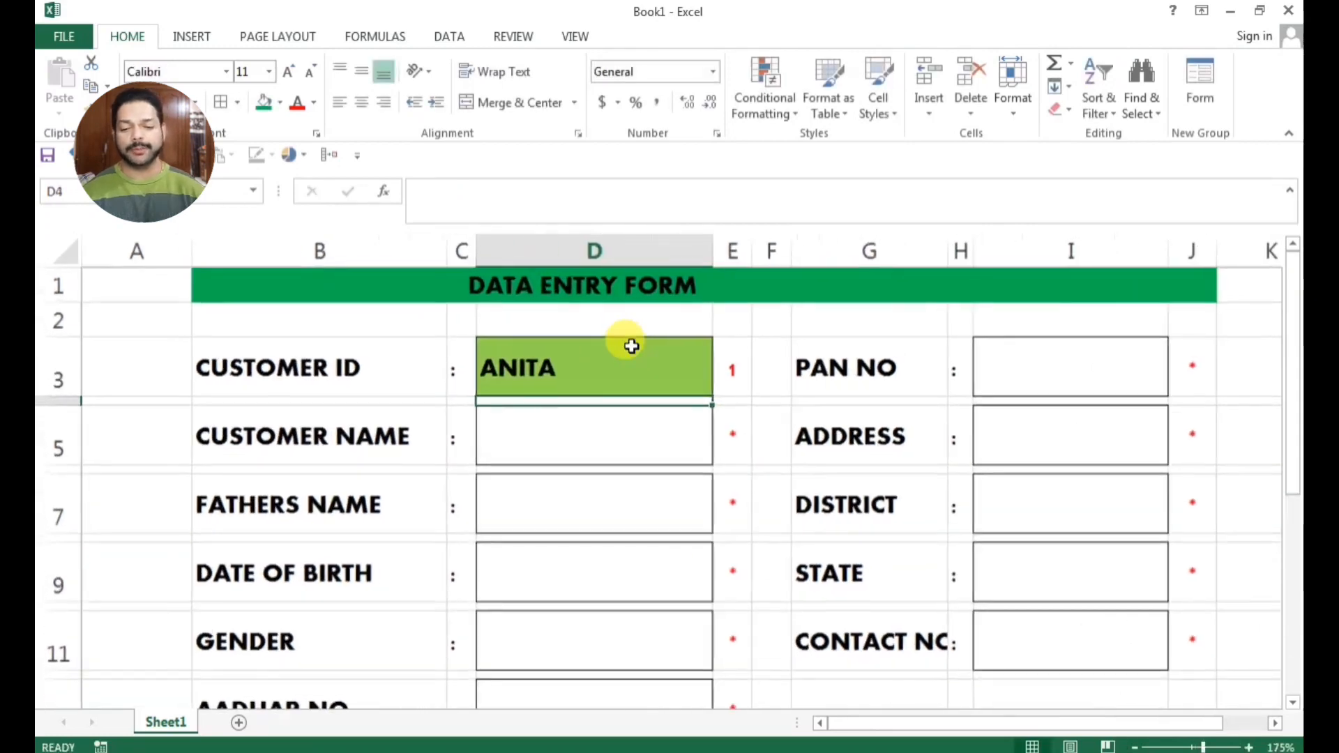
pyautogui.scroll(-1, 628, 344)
pyautogui.scroll(1, 628, 344)
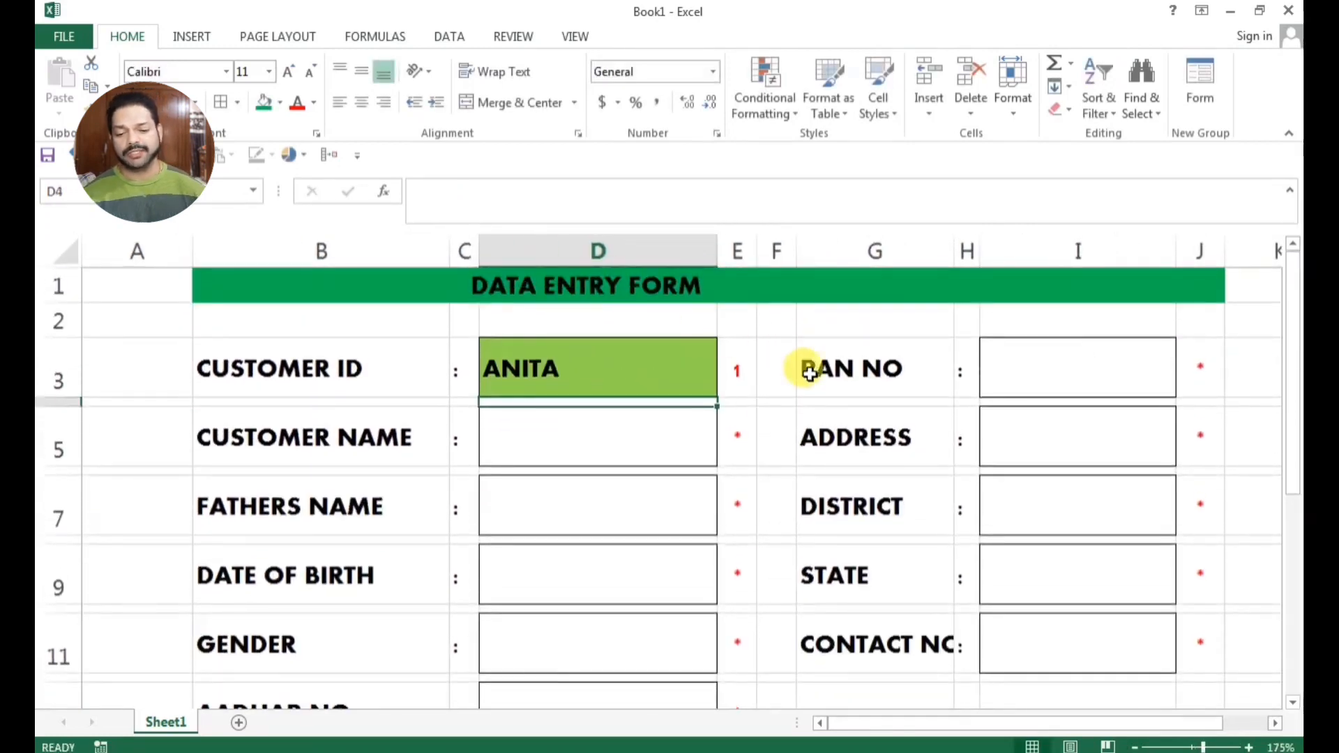
pyautogui.click(586, 364)
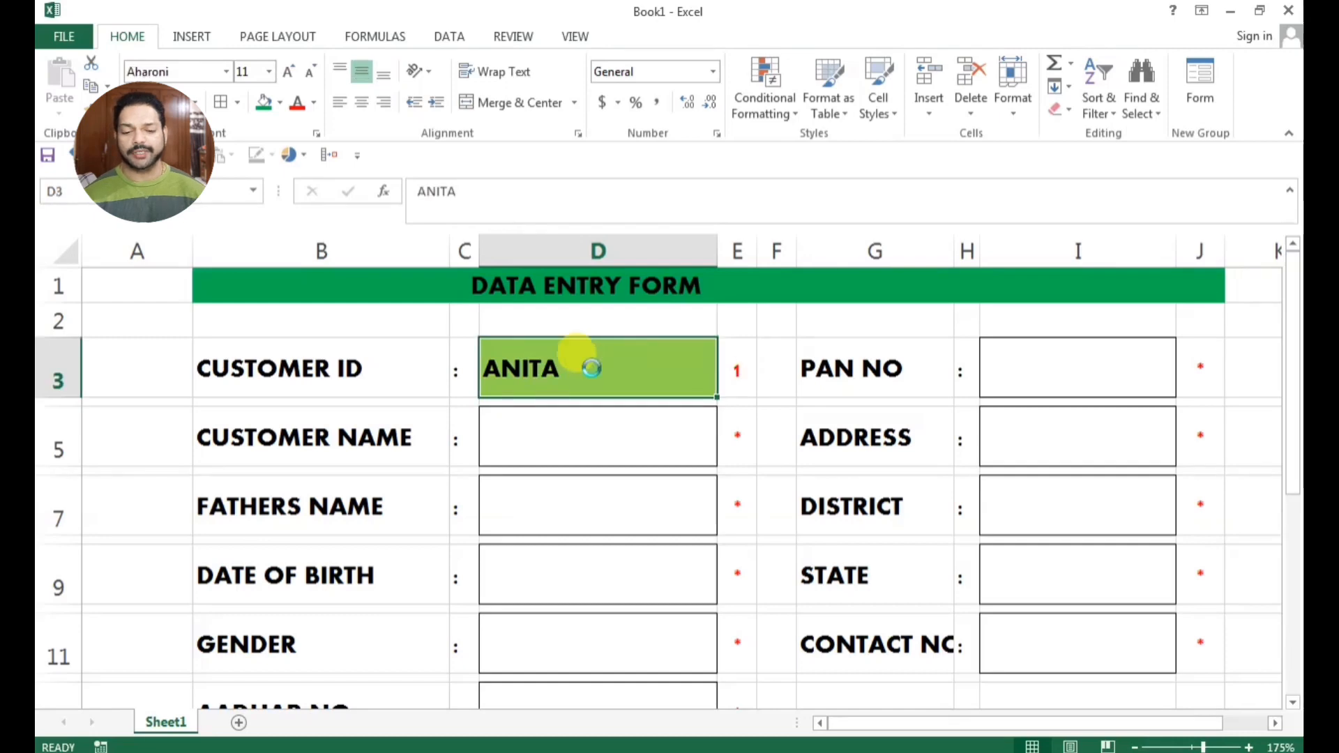
pyautogui.press('Delete')
pyautogui.click(580, 496)
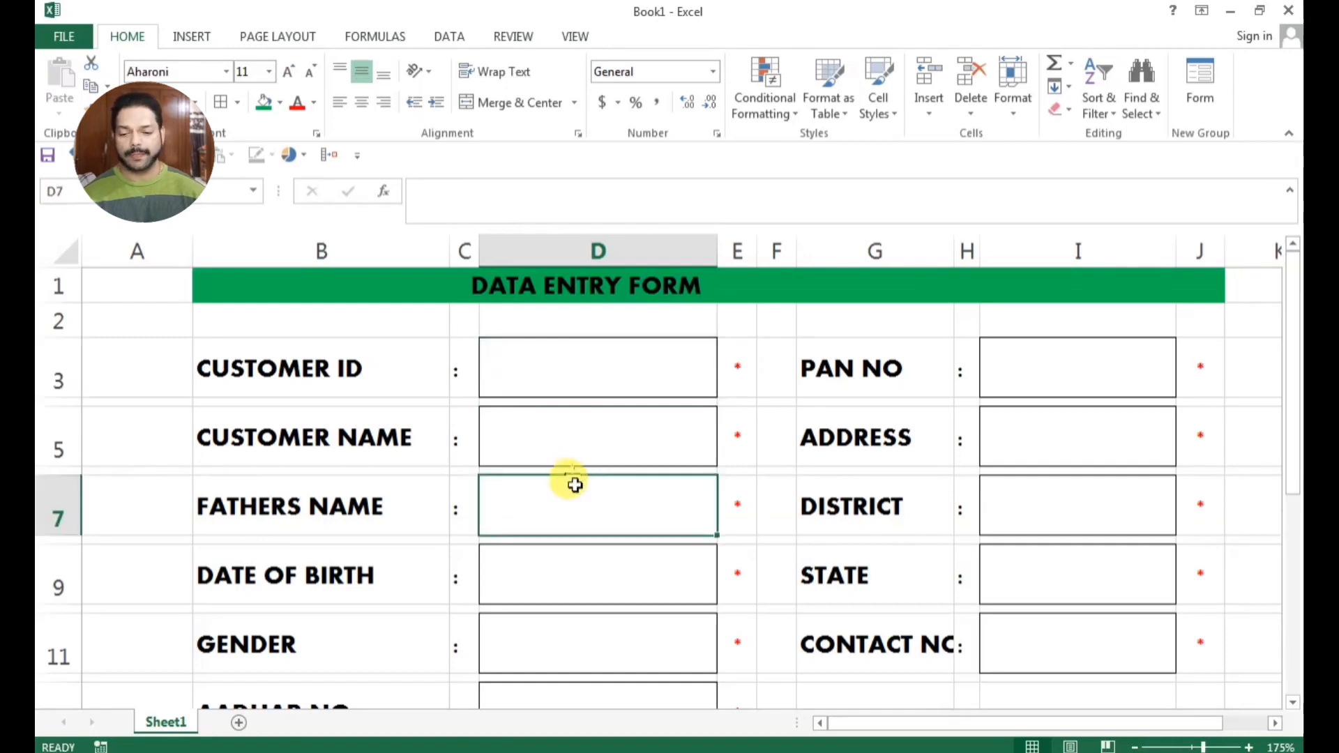
# Start a new conditional formatting rule with the Icon Sets style for the marker cells beside all entry fields, E3:E13 and J3:J11
pyautogui.click(736, 371)
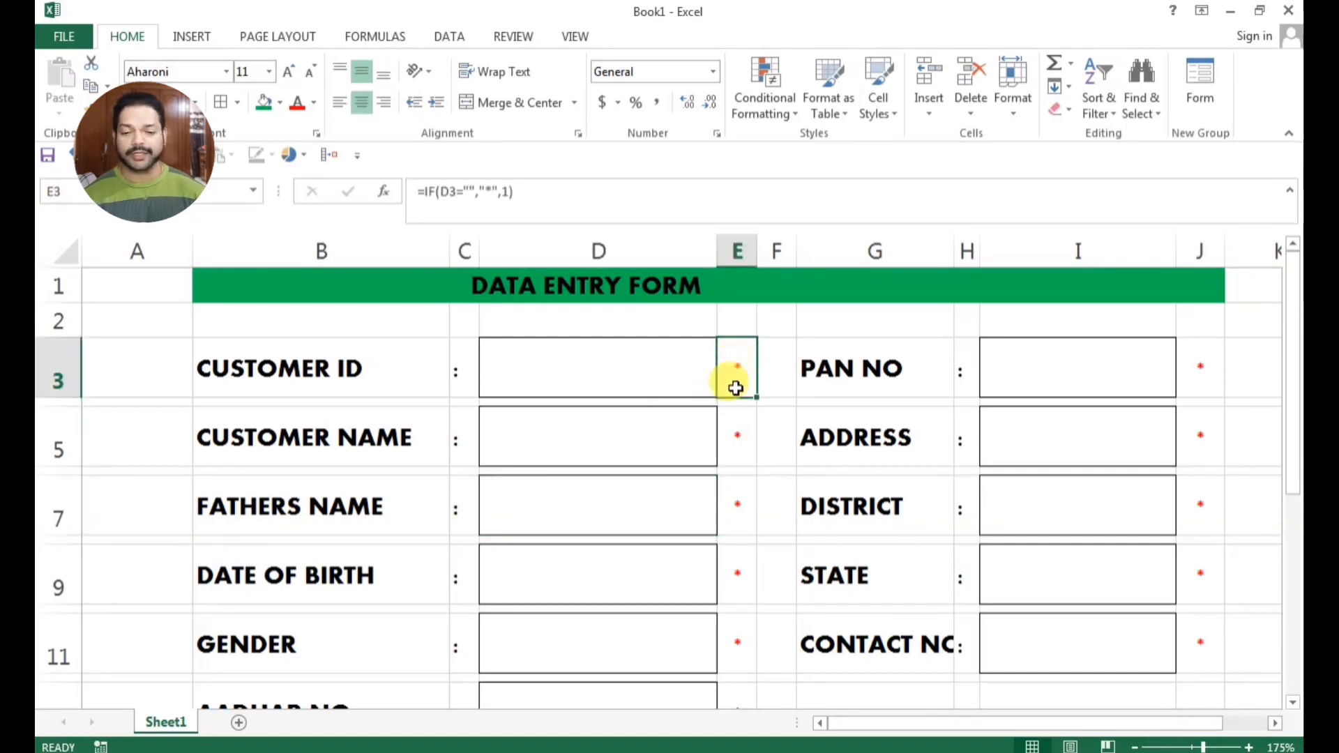
pyautogui.keyDown('ctrl'); pyautogui.click(734, 433); pyautogui.keyUp('ctrl')
pyautogui.keyDown('ctrl'); pyautogui.click(735, 505); pyautogui.keyUp('ctrl')
pyautogui.keyDown('ctrl'); pyautogui.click(736, 575); pyautogui.keyUp('ctrl')
pyautogui.keyDown('ctrl'); pyautogui.click(738, 638); pyautogui.keyUp('ctrl')
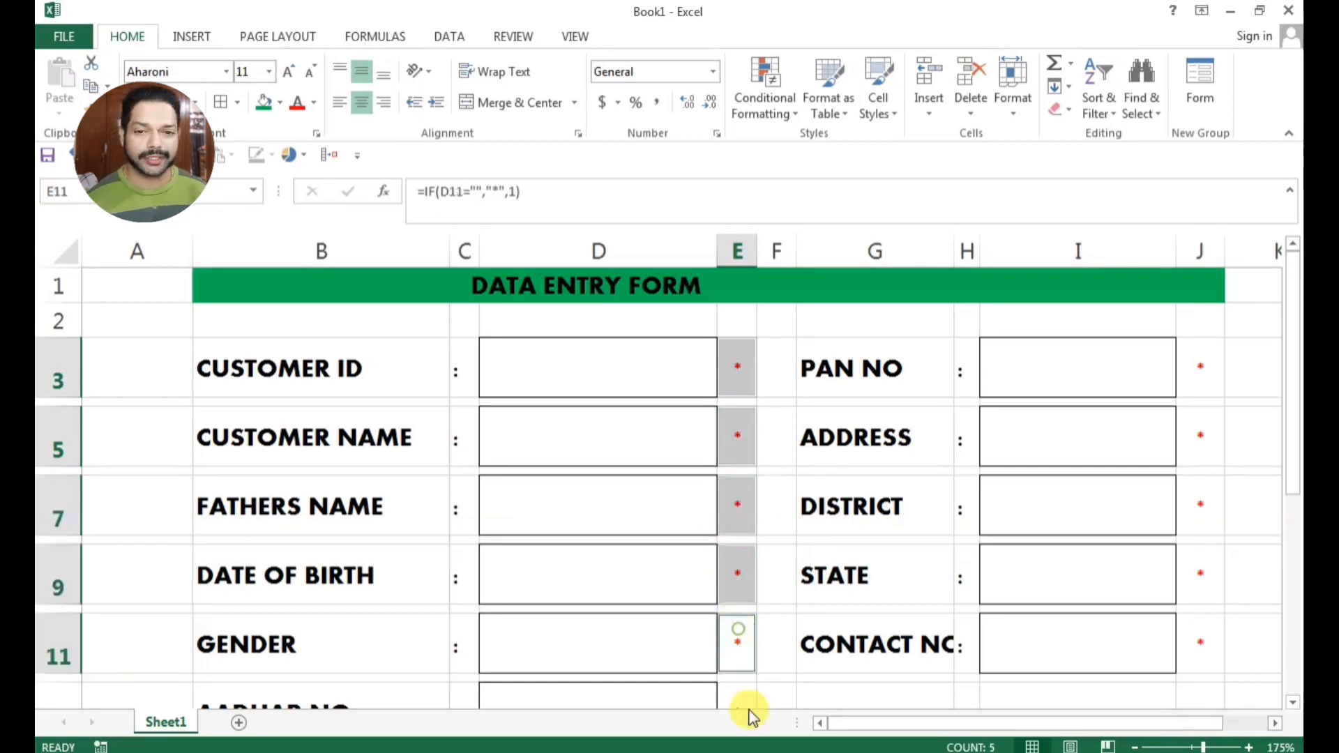
pyautogui.keyDown('ctrl'); pyautogui.click(741, 698); pyautogui.keyUp('ctrl')
pyautogui.keyDown('ctrl'); pyautogui.click(1211, 380); pyautogui.keyUp('ctrl')
pyautogui.keyDown('ctrl'); pyautogui.click(1204, 436); pyautogui.keyUp('ctrl')
pyautogui.keyDown('ctrl'); pyautogui.click(1200, 508); pyautogui.keyUp('ctrl')
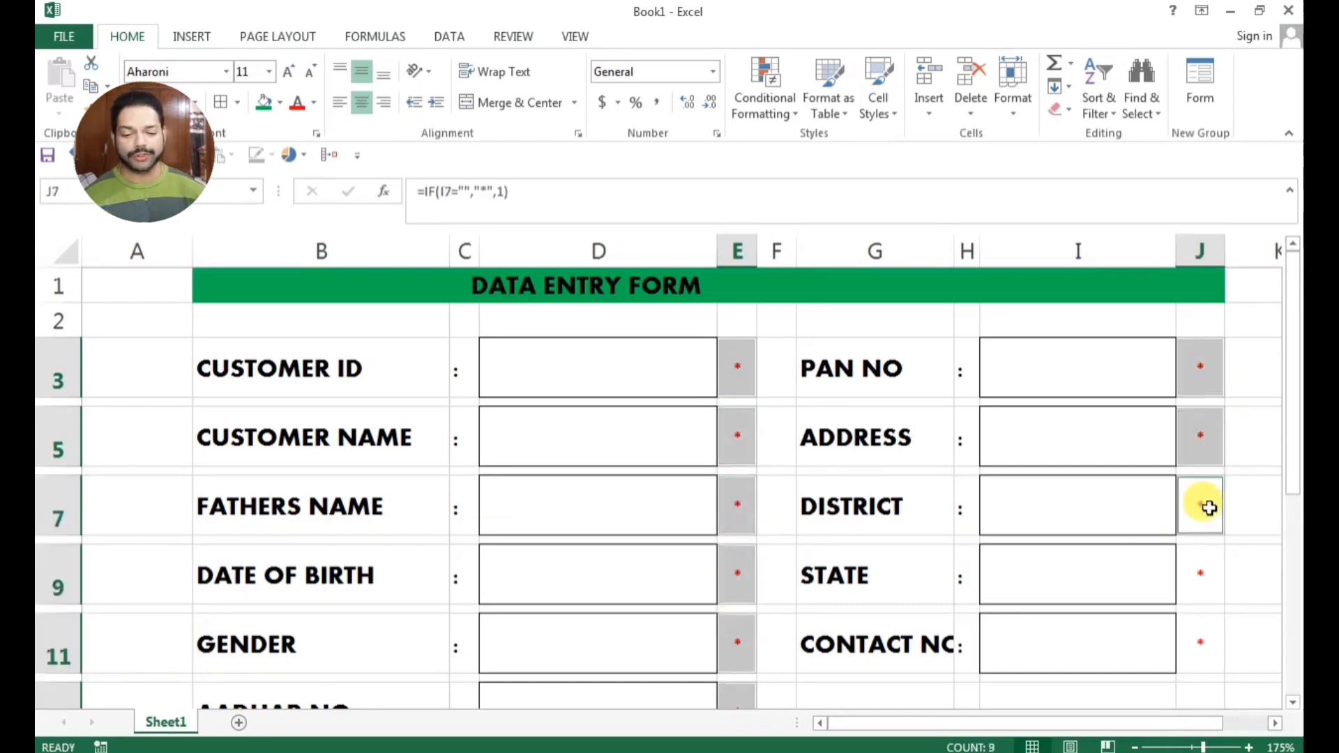
pyautogui.keyDown('ctrl'); pyautogui.click(1199, 578); pyautogui.keyUp('ctrl')
pyautogui.keyDown('ctrl'); pyautogui.click(1200, 638); pyautogui.keyUp('ctrl')
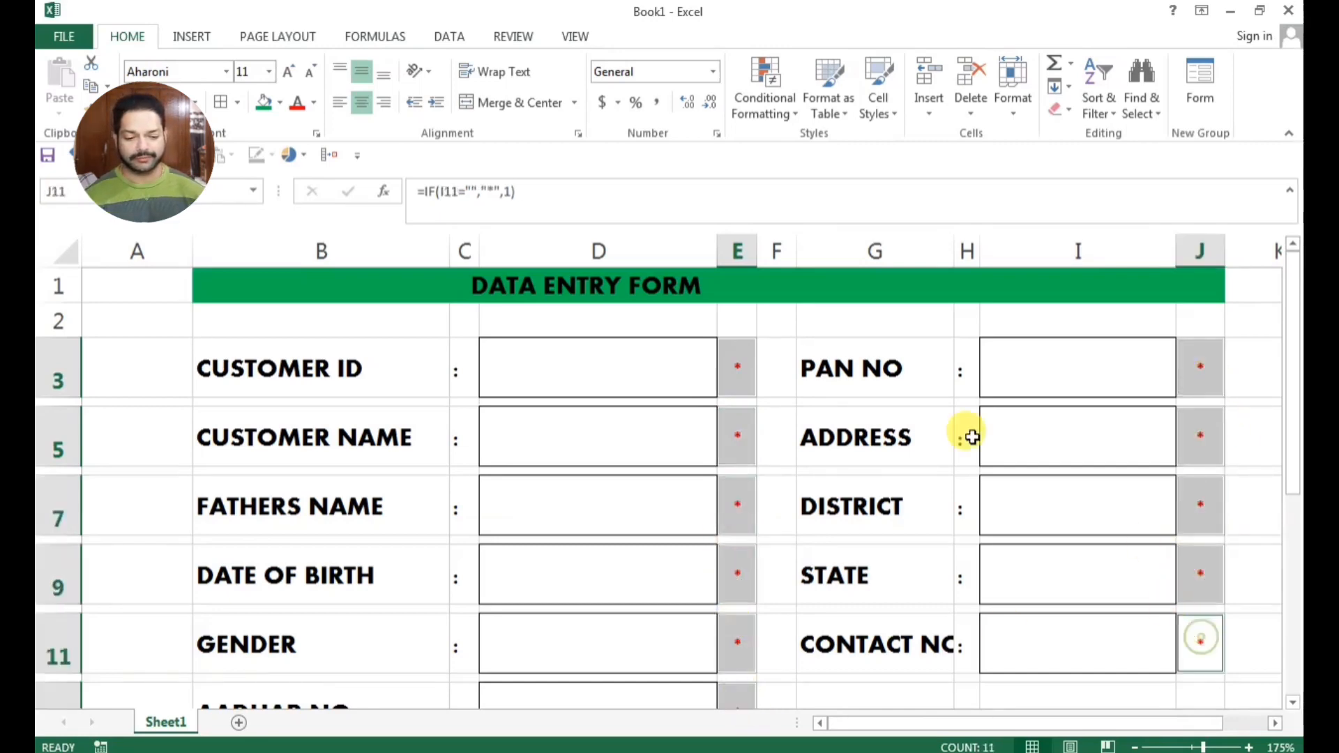
pyautogui.click(782, 113)
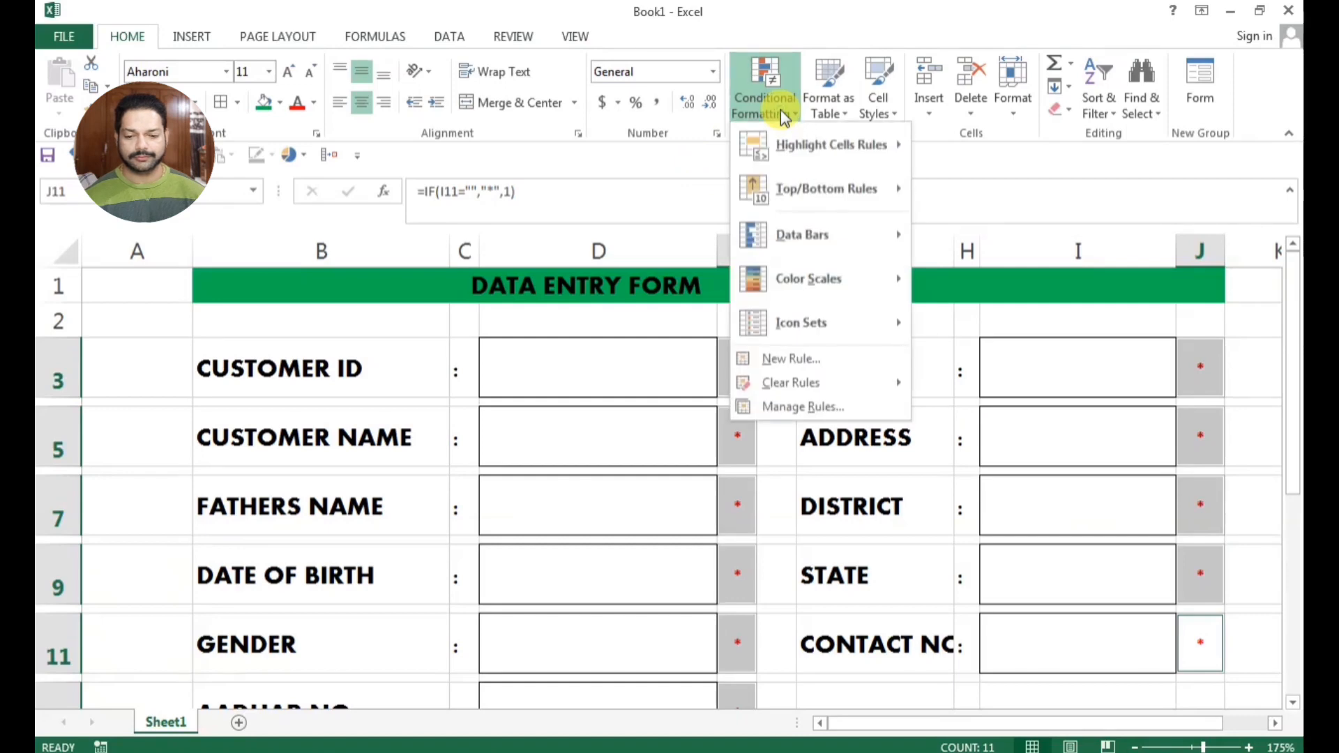
pyautogui.click(824, 358)
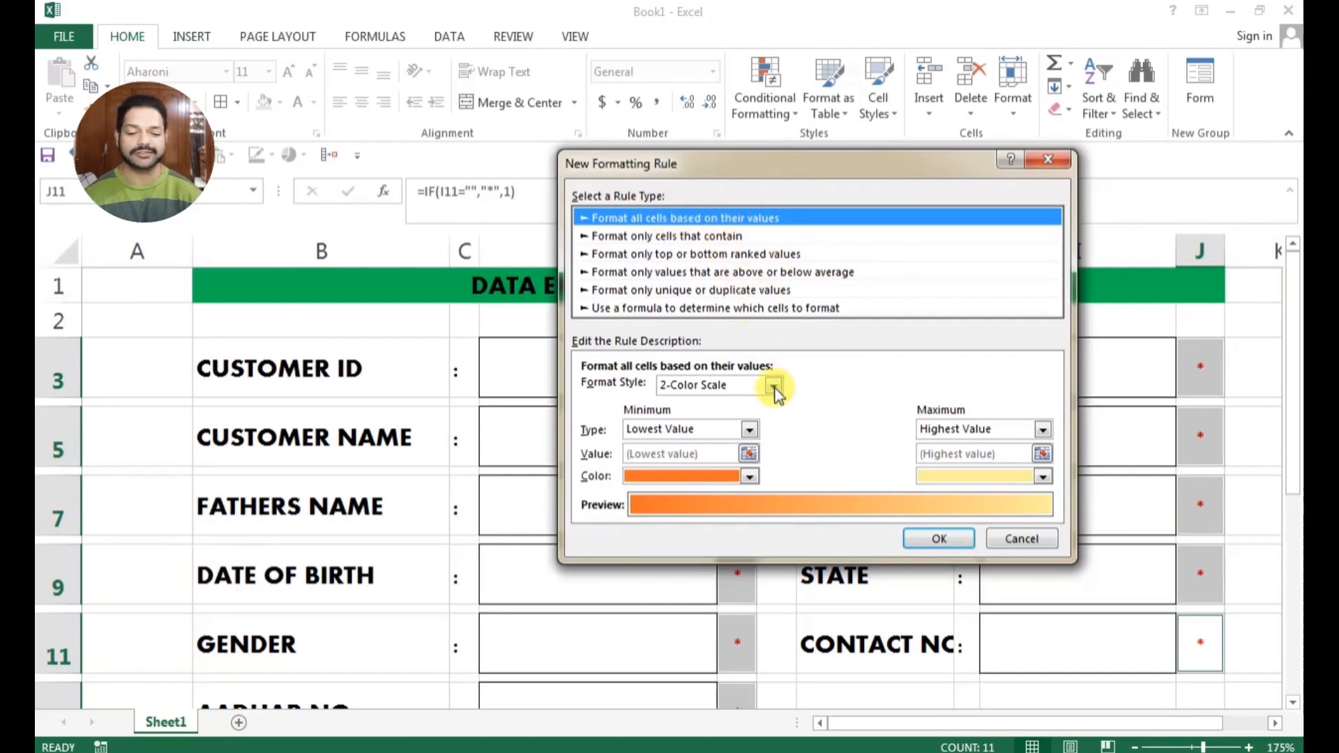
pyautogui.click(774, 387)
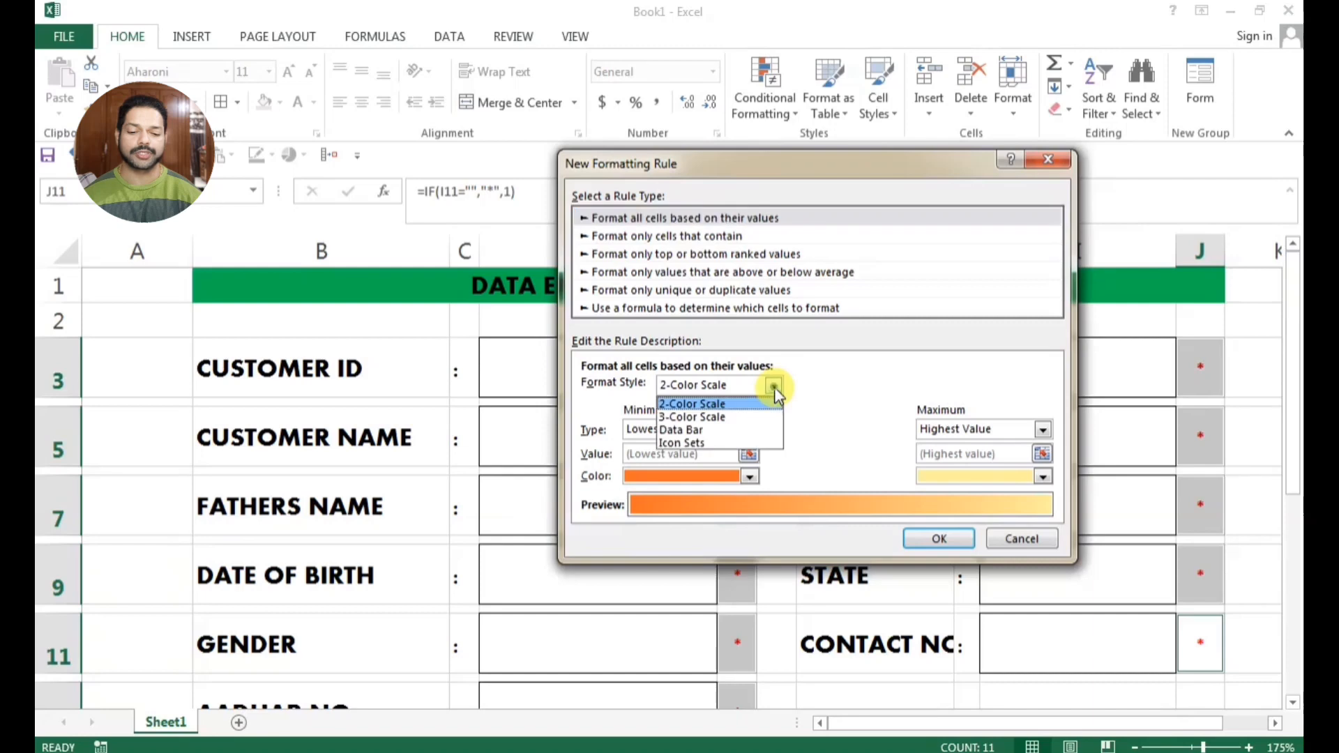
pyautogui.click(743, 443)
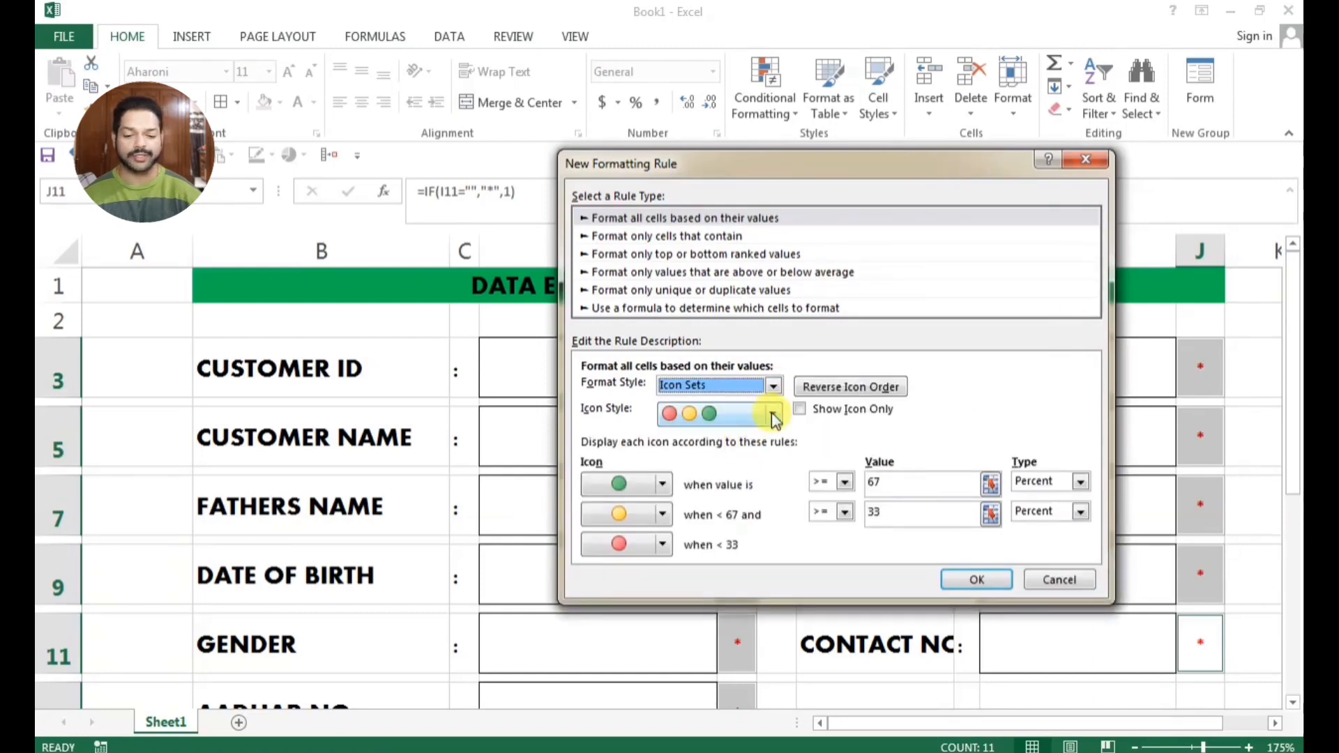
# Set the rule's first icon to a green check mark and the other two to No Cell Icon
pyautogui.click(662, 484)
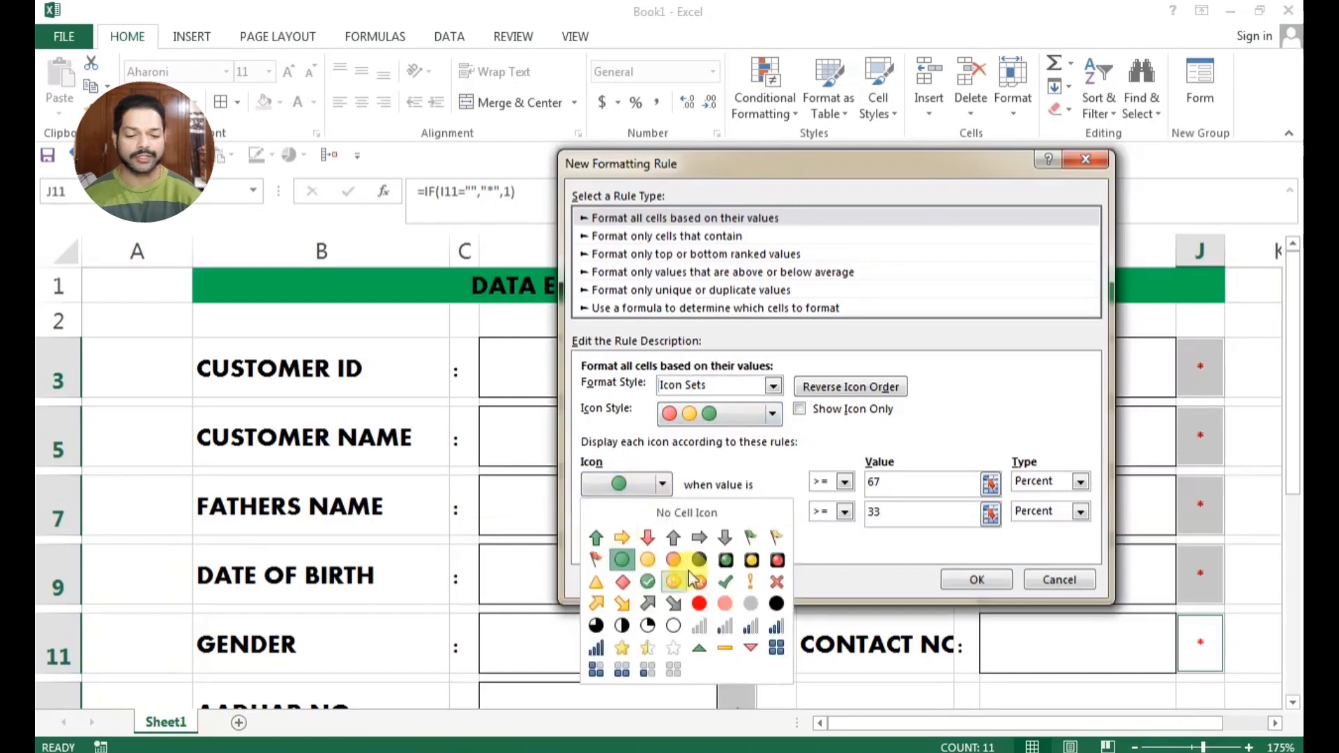
pyautogui.click(725, 582)
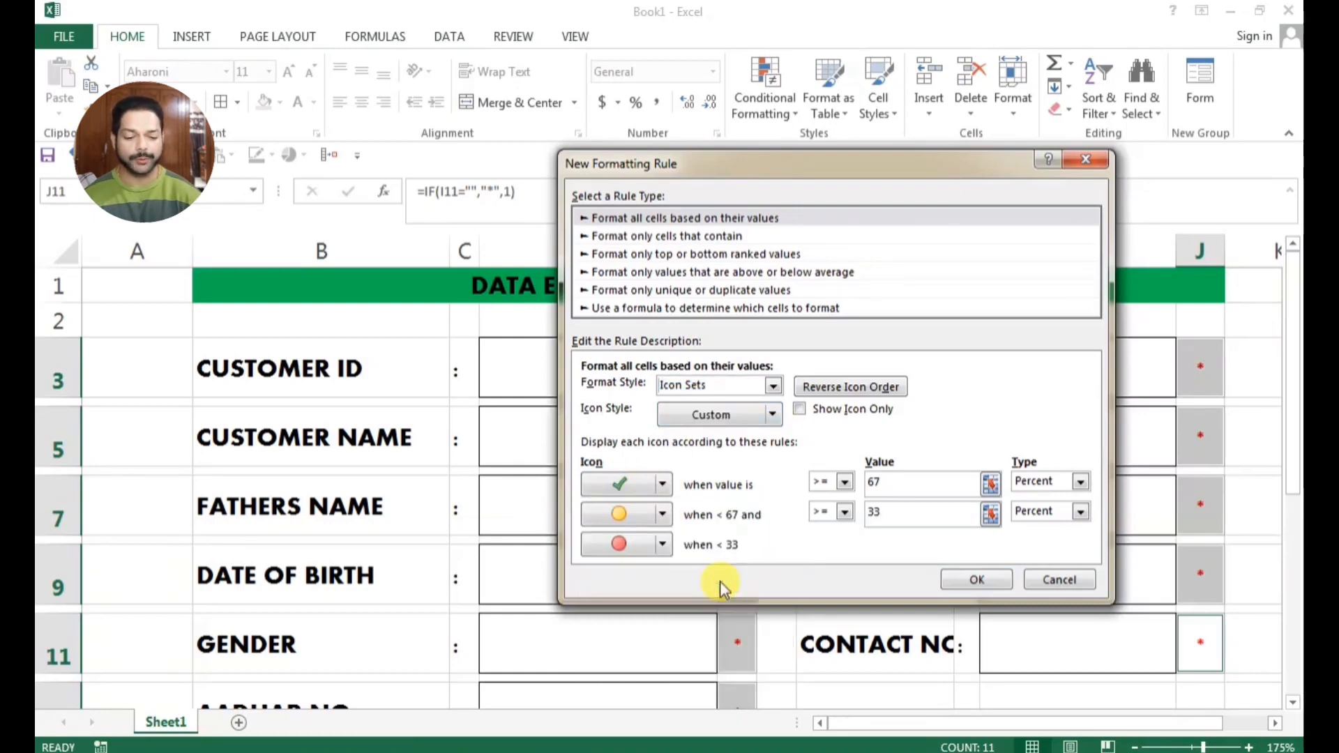
pyautogui.click(662, 514)
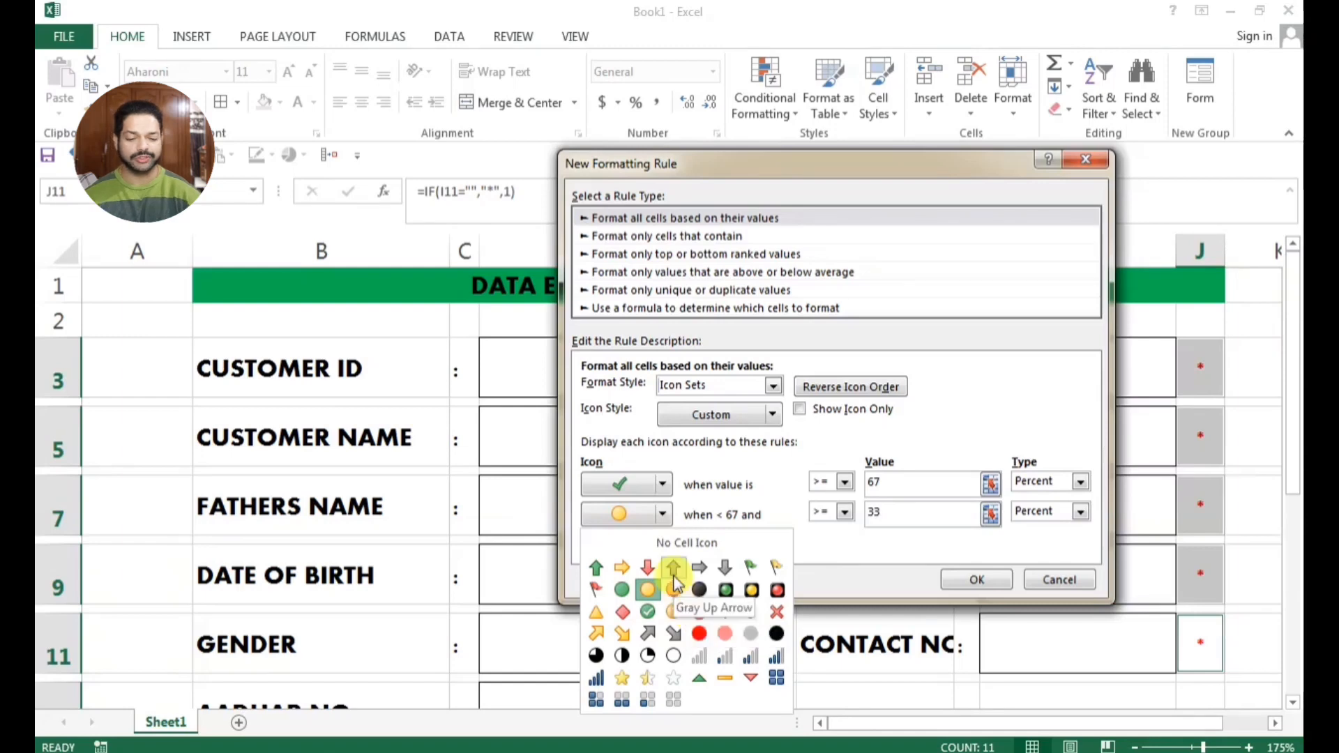
pyautogui.click(668, 517)
pyautogui.click(668, 516)
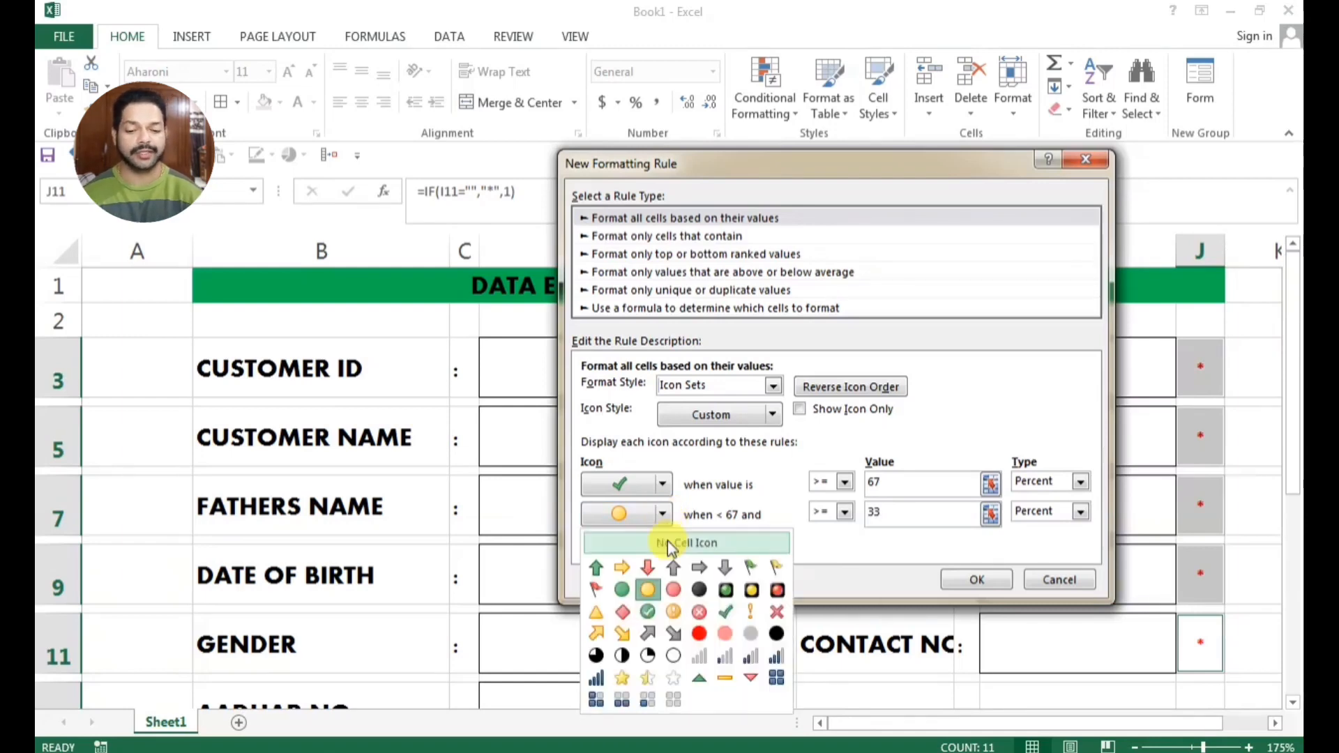
pyautogui.click(664, 542)
pyautogui.click(664, 544)
pyautogui.click(666, 575)
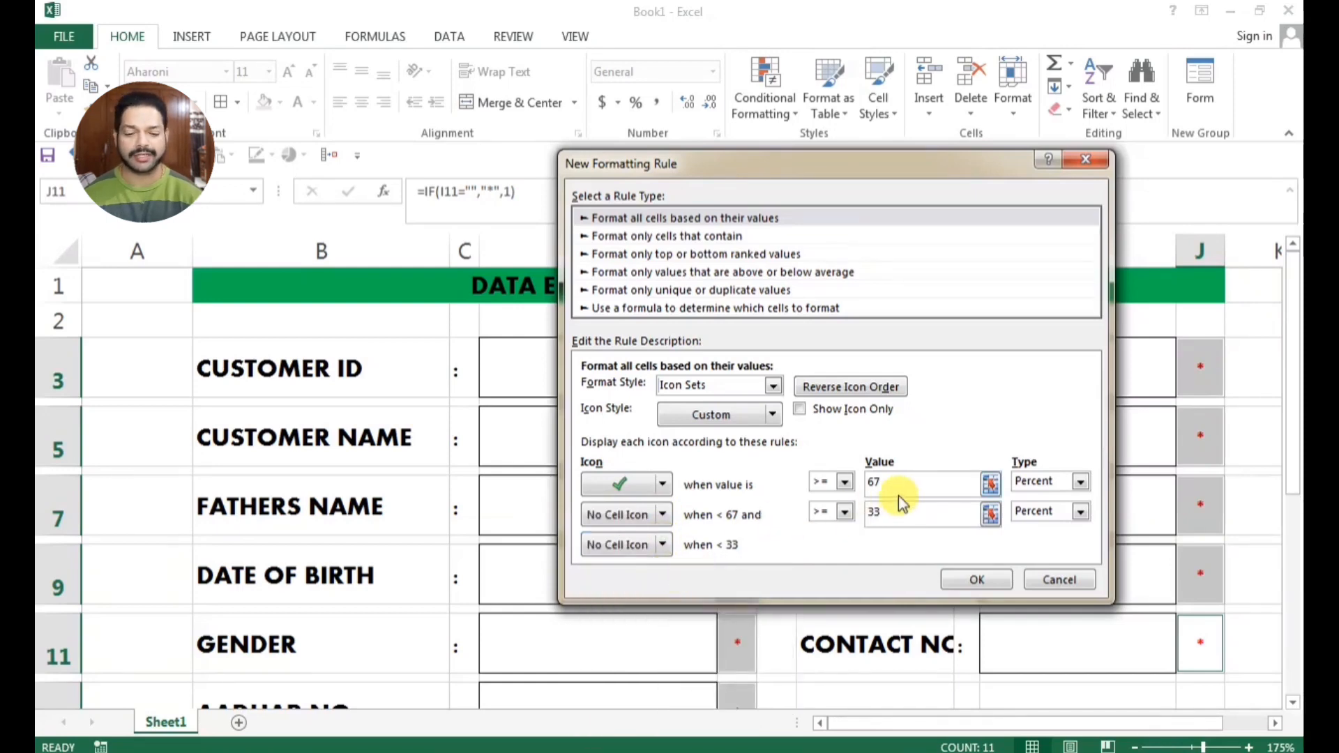
# Set the icon thresholds to >= 1 and >= 0 percent, show the icon only, and apply the rule
pyautogui.doubleClick(859, 488)
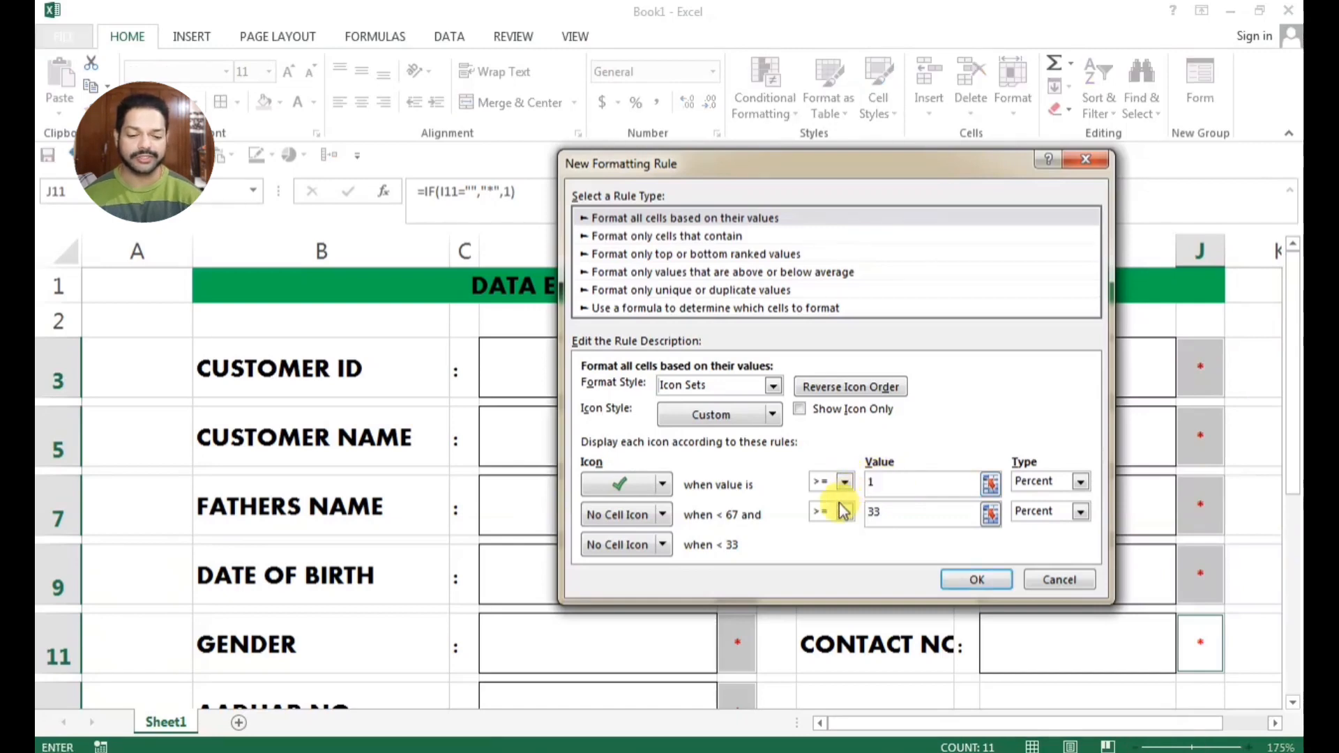
pyautogui.click(888, 514)
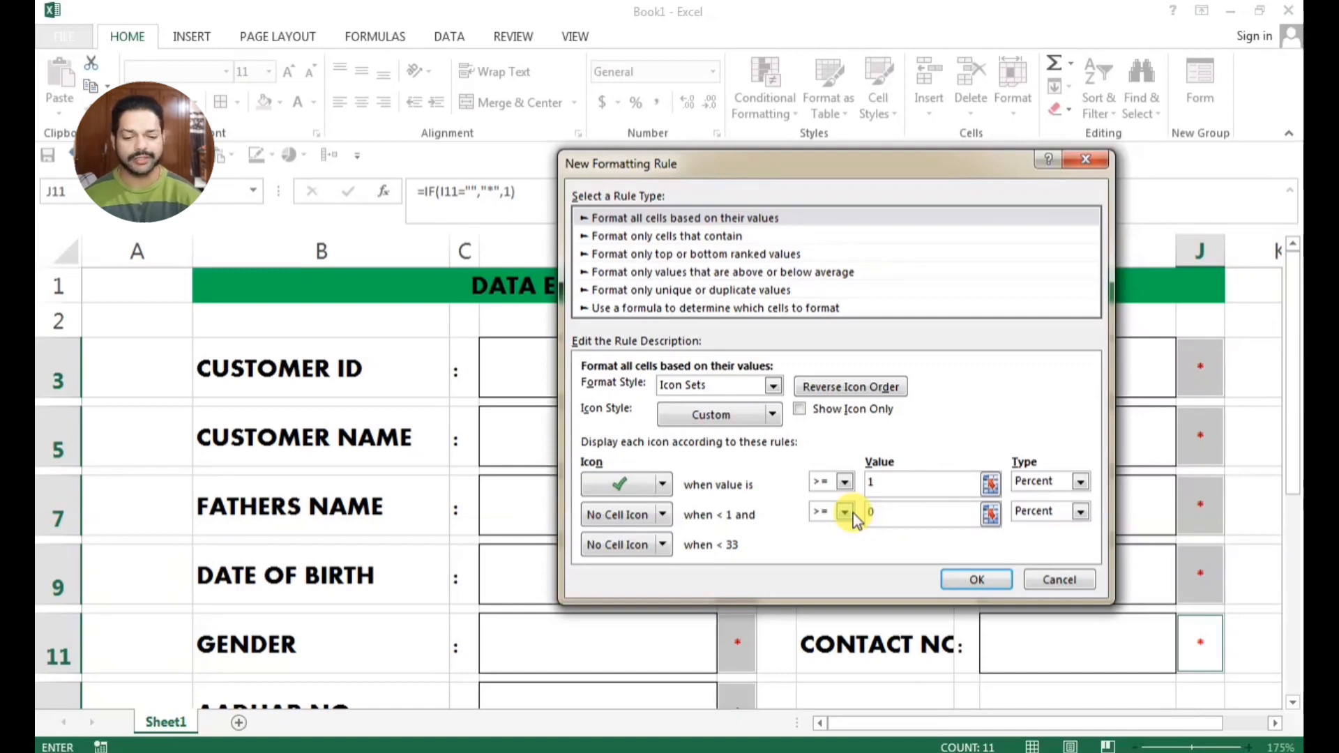
pyautogui.click(810, 411)
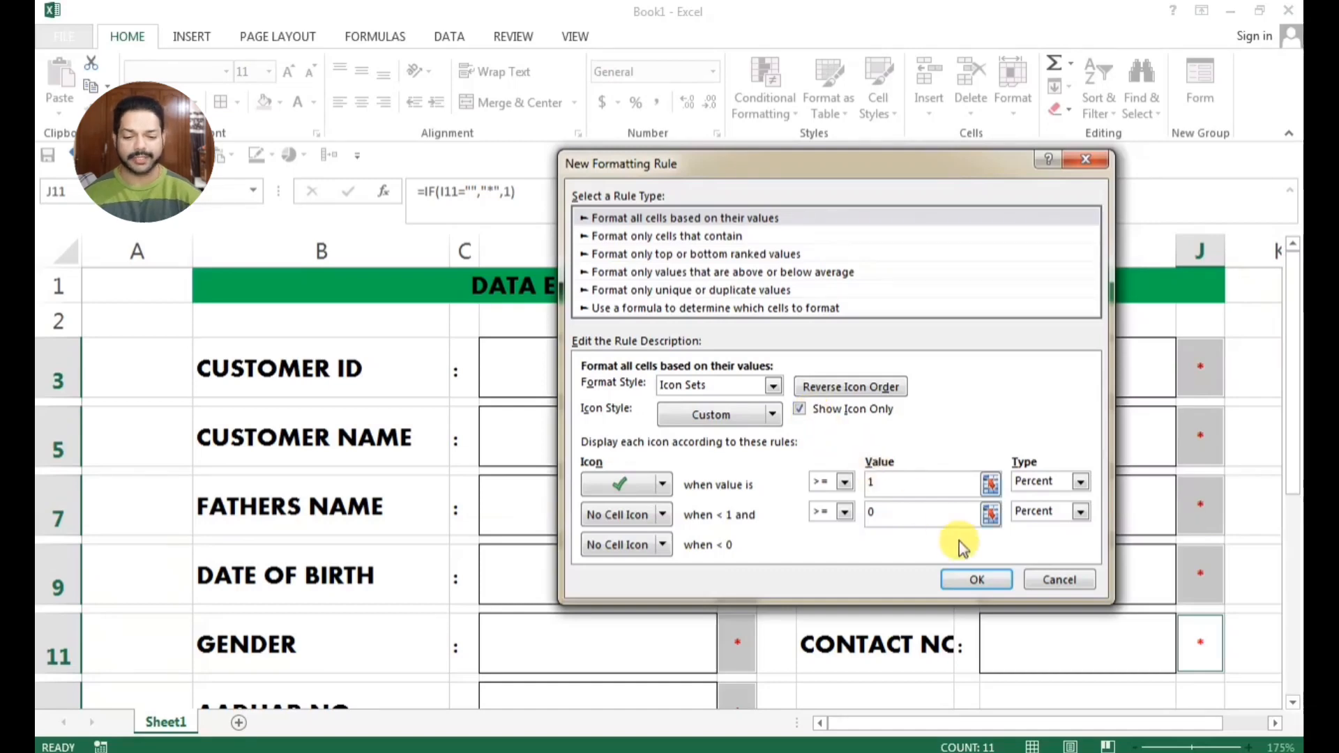
pyautogui.click(963, 578)
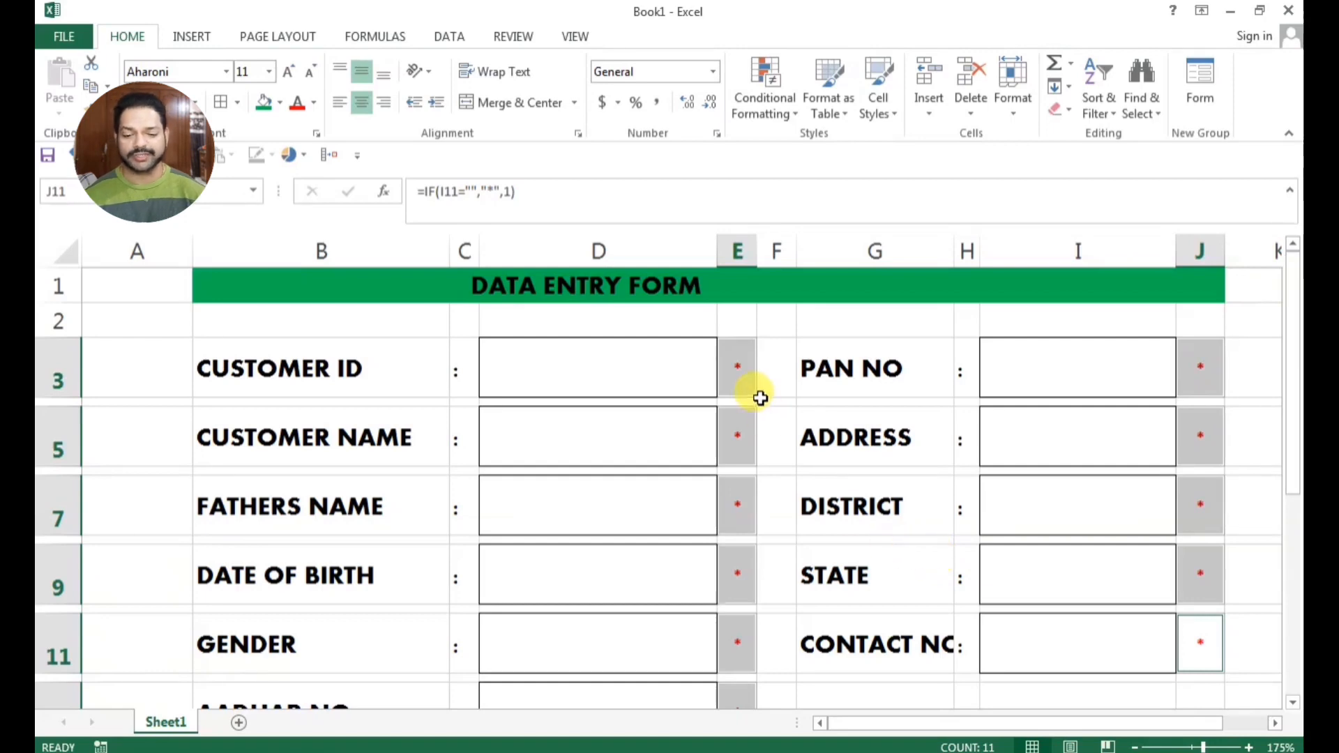
# Enter a sample name in the Customer ID cell D3 to test the icon rule
pyautogui.click(683, 381)
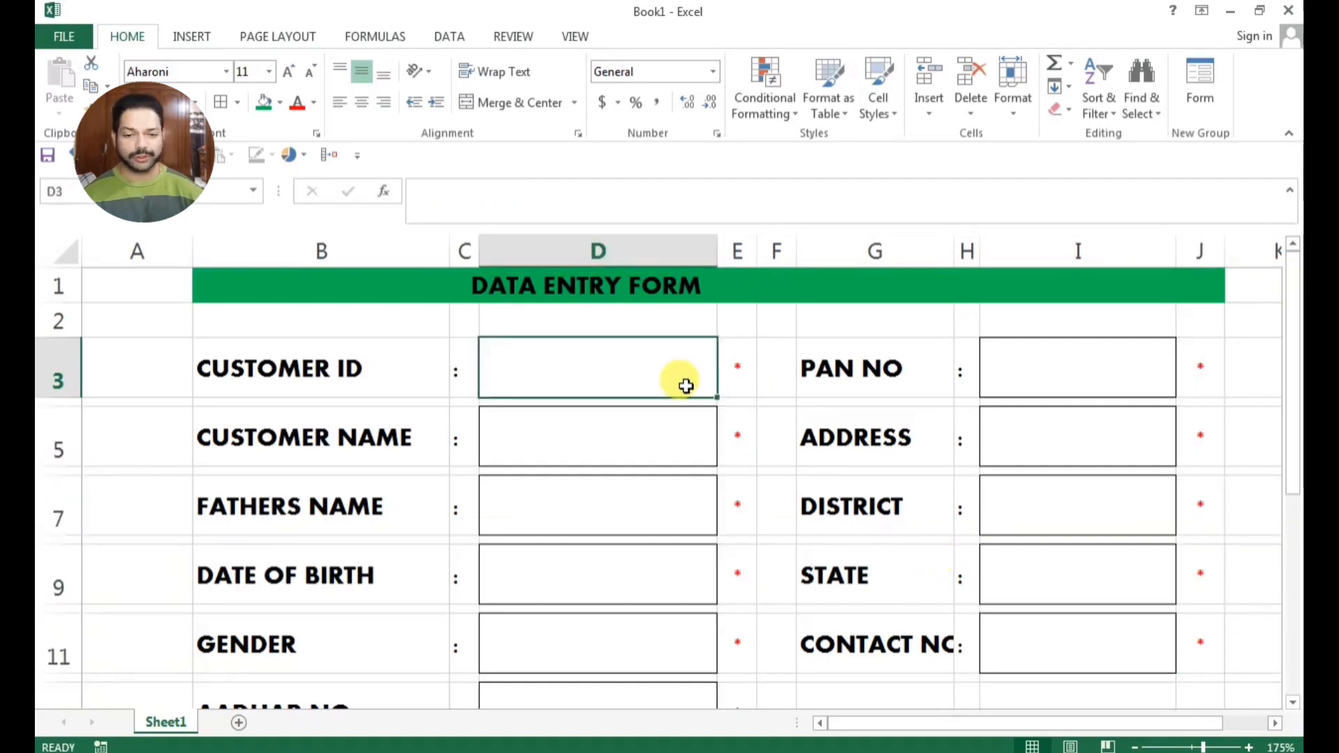
pyautogui.write('ANITA')
pyautogui.press('Return')
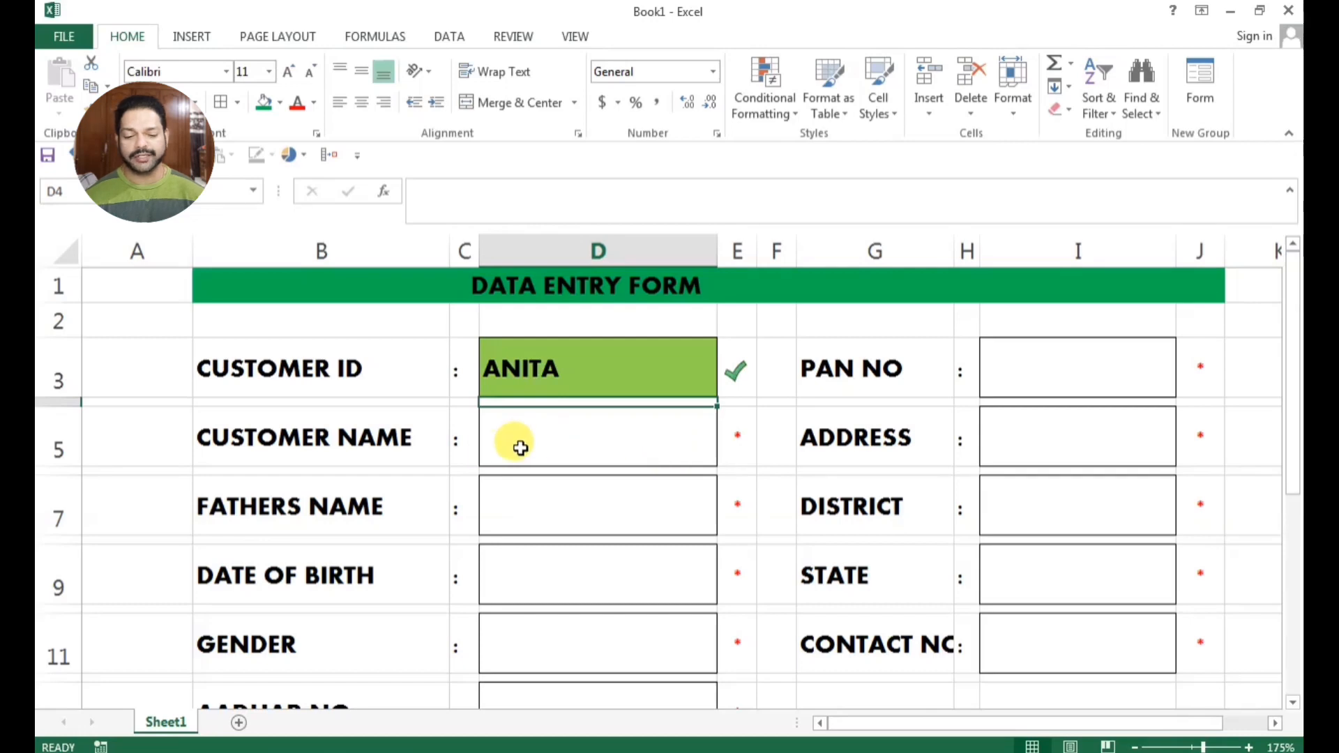
# Fill in a sample customer ID in D3, the customer's name in D5 and the father's name in D7
pyautogui.click(547, 389)
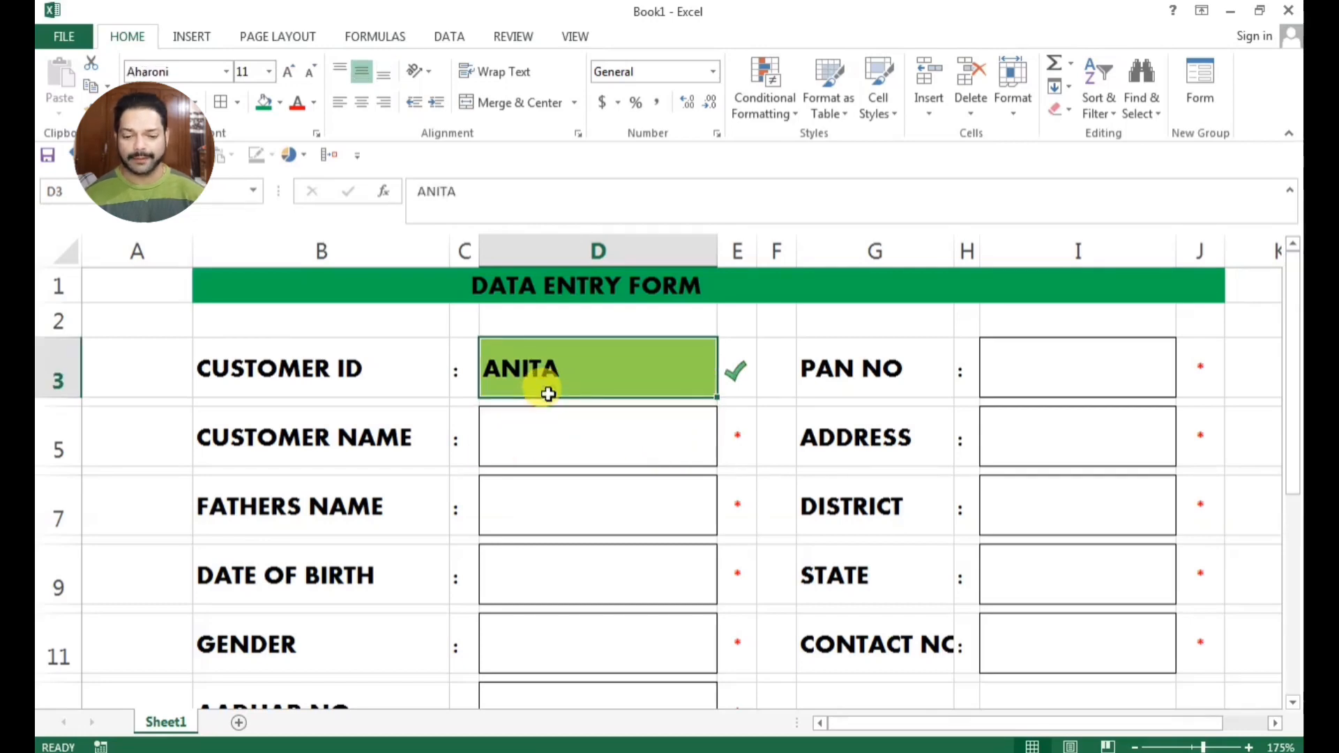
pyautogui.write('12')
pyautogui.click(553, 427)
pyautogui.write('AN')
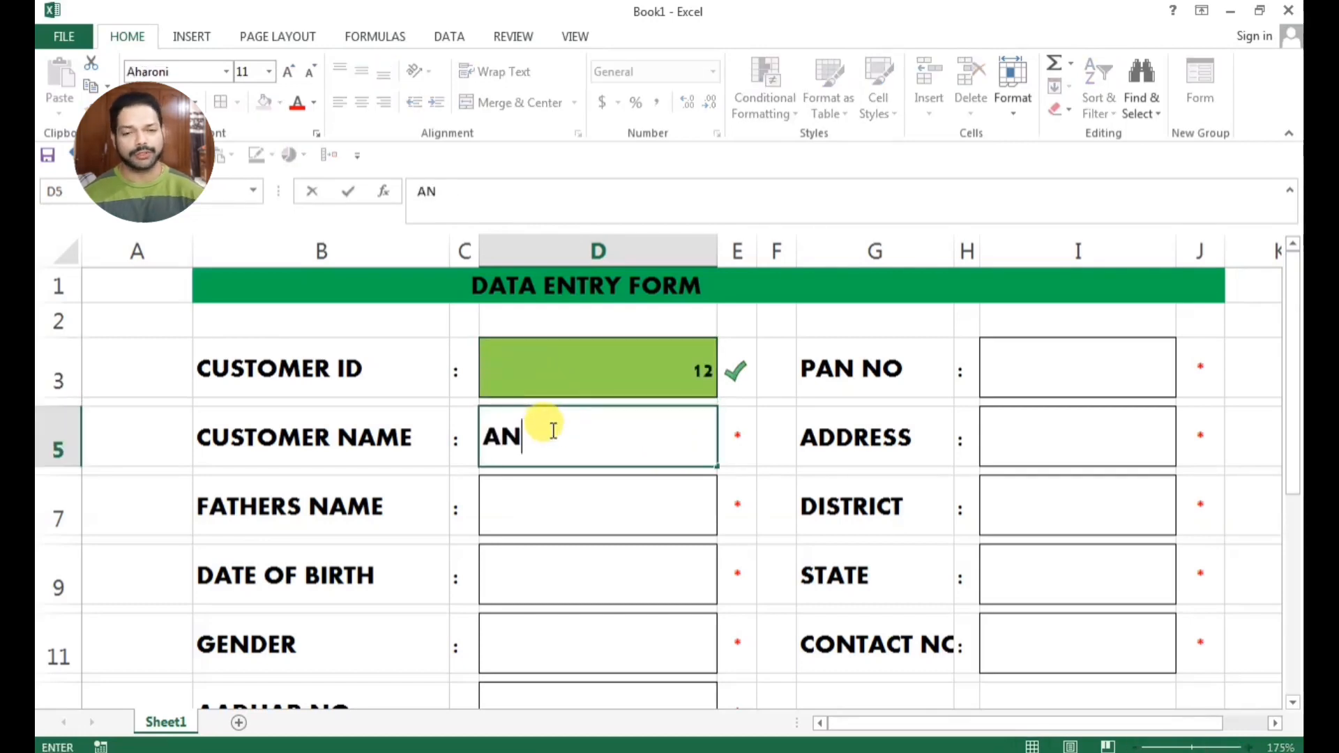
pyautogui.write('ITA')
pyautogui.click(560, 511)
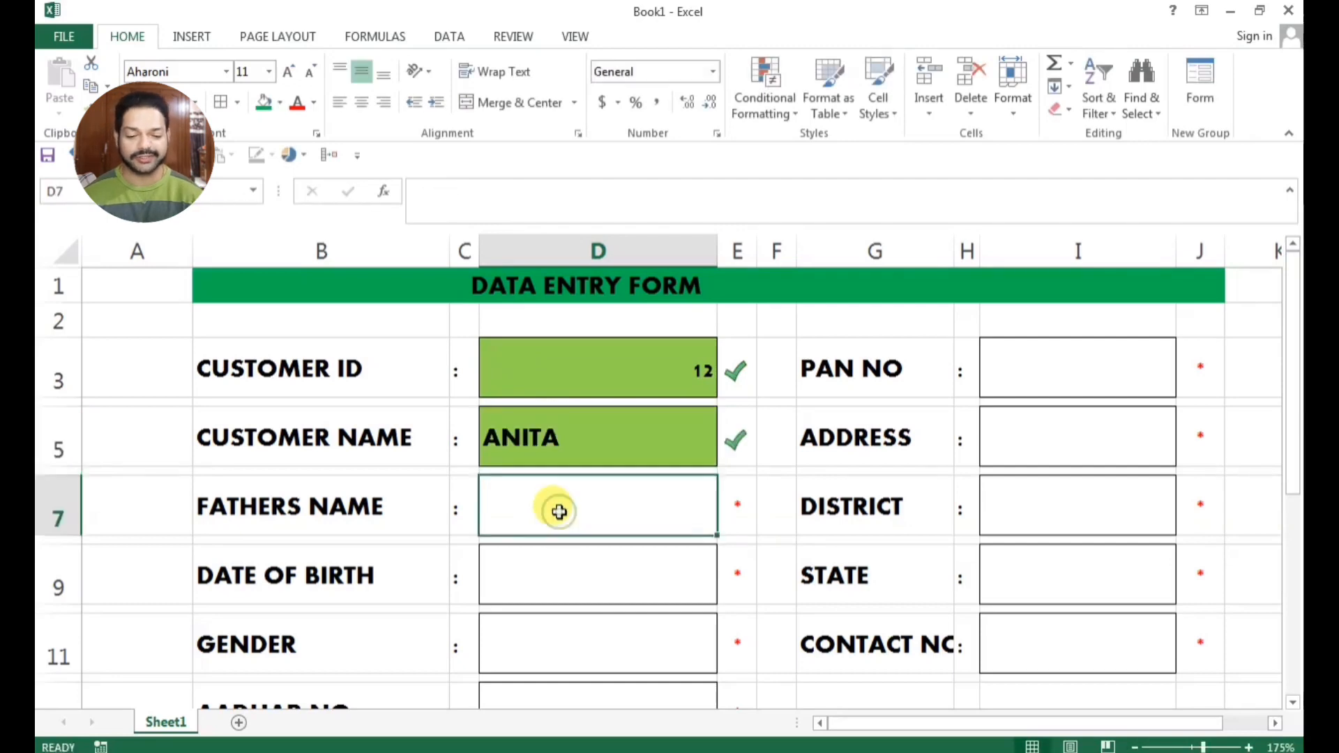
pyautogui.write('SURA')
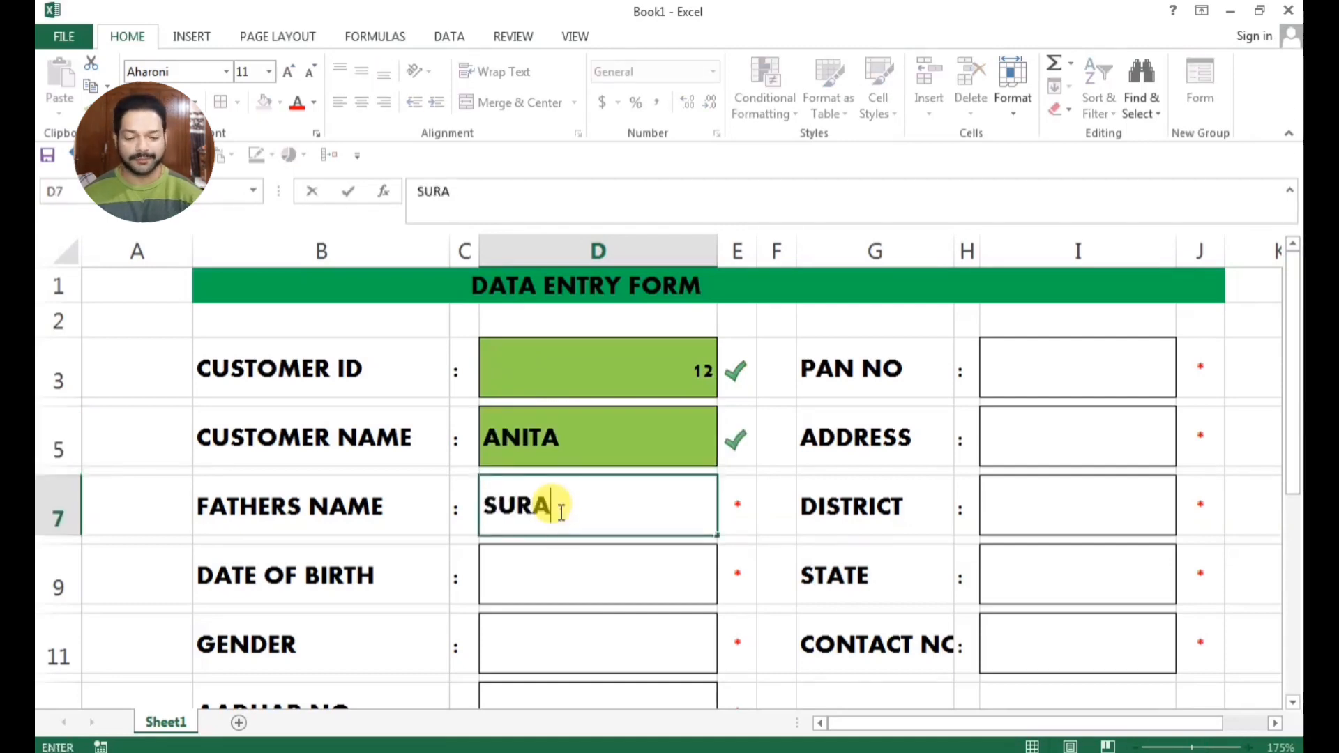
pyautogui.write('J SINGH')
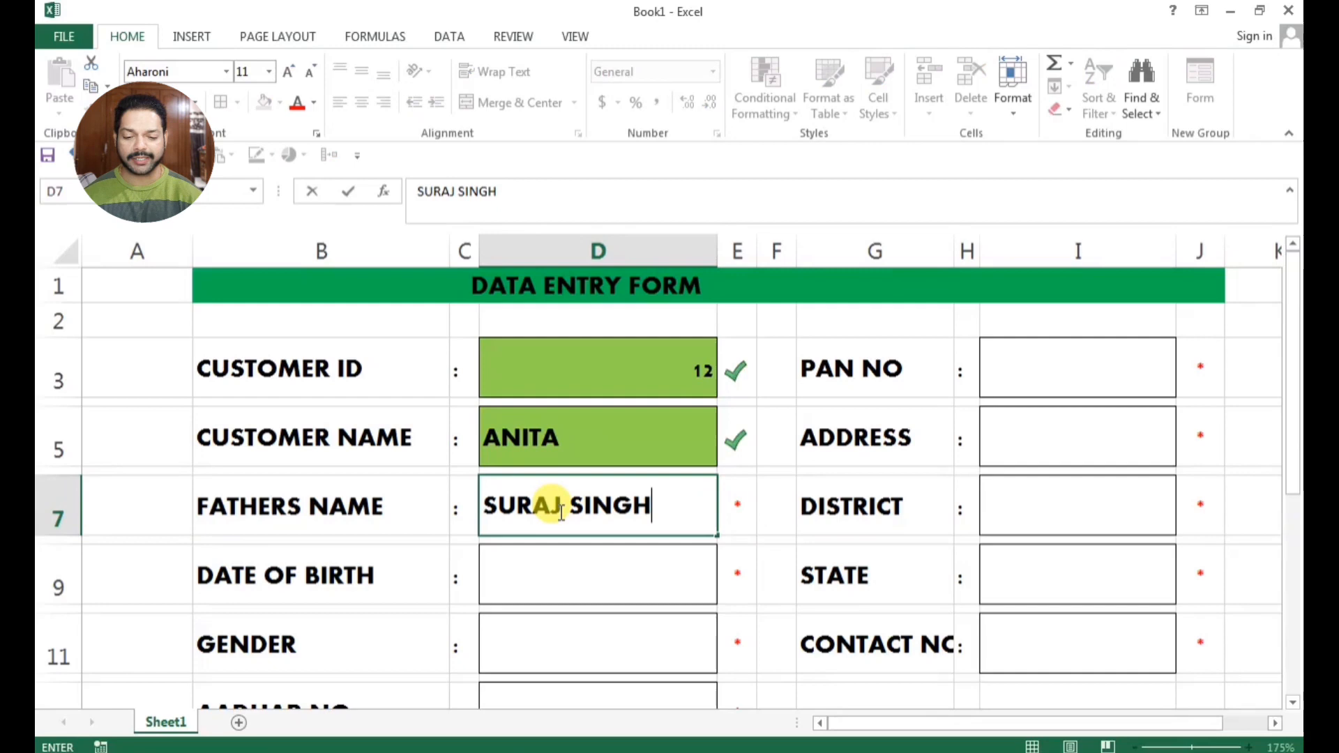
pyautogui.click(729, 600)
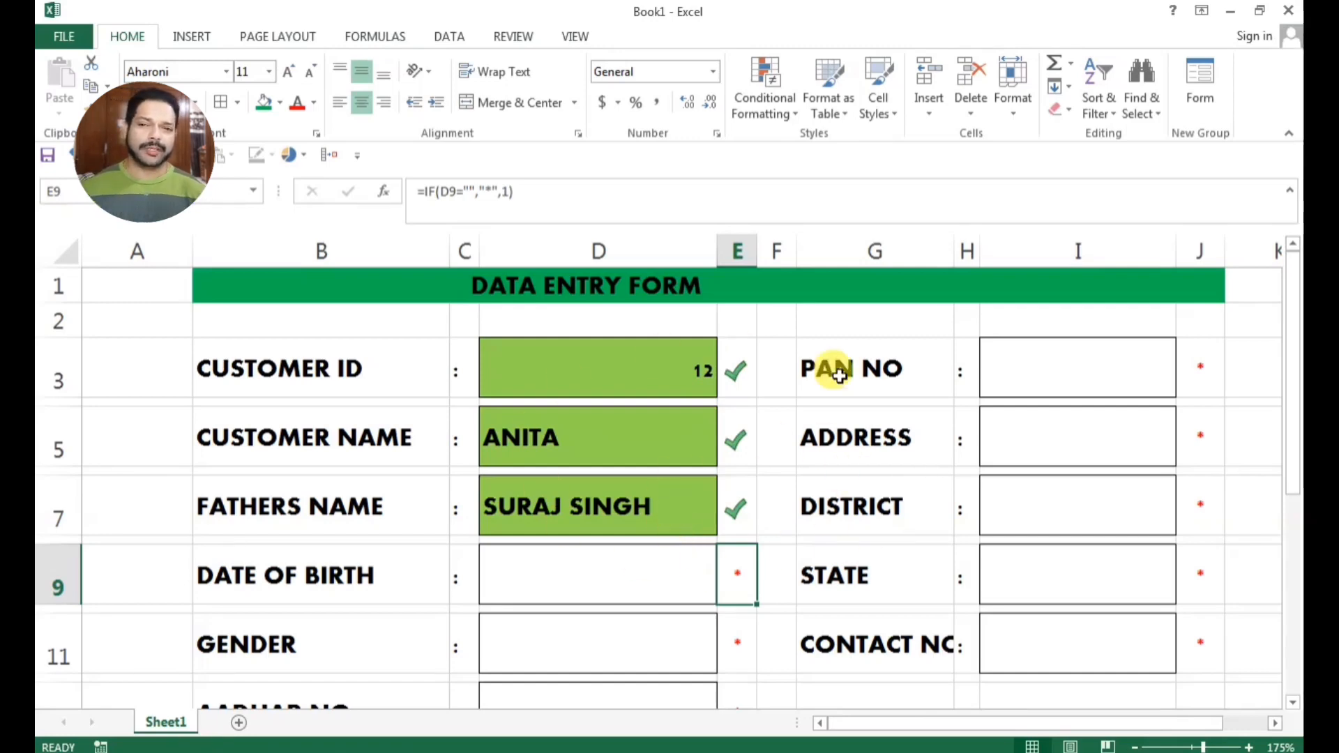
# Test the PAN NO entry cell I3 with a sample PAN number and clear it again
pyautogui.click(1022, 390)
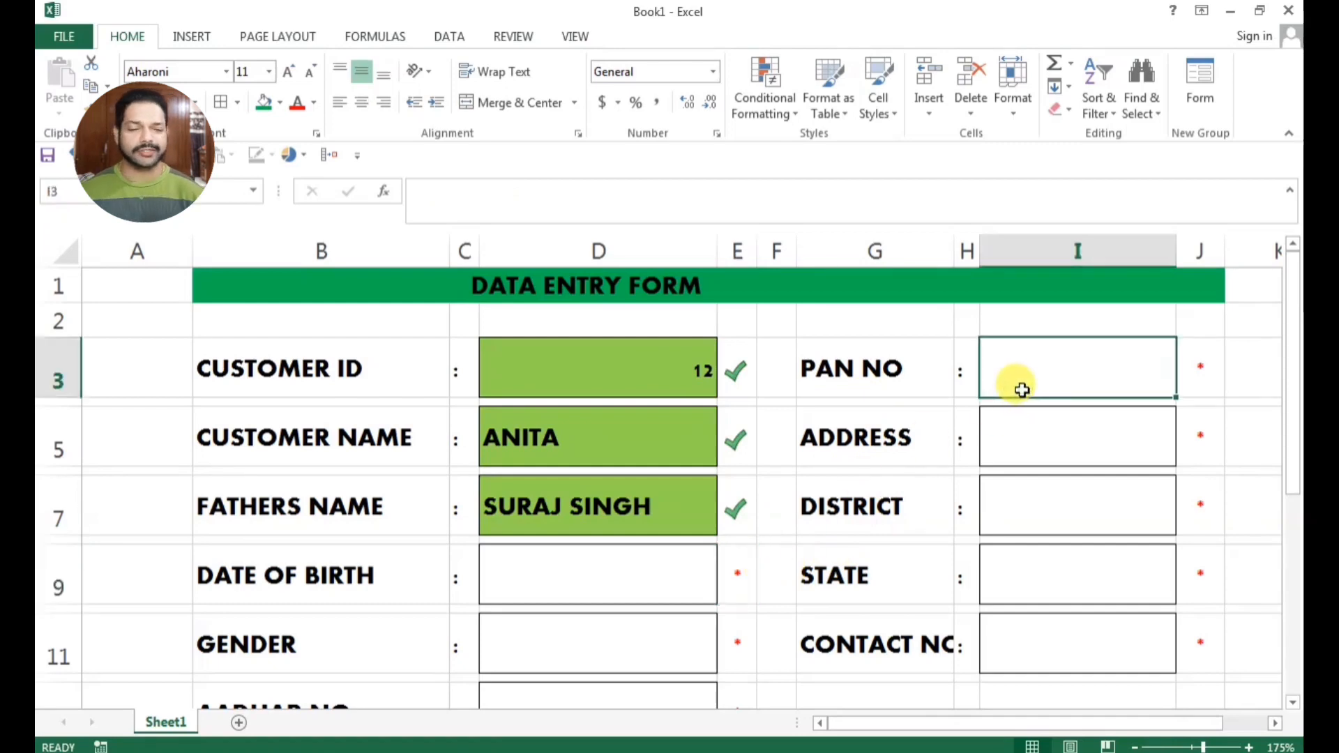
pyautogui.write('BTAPS3444')
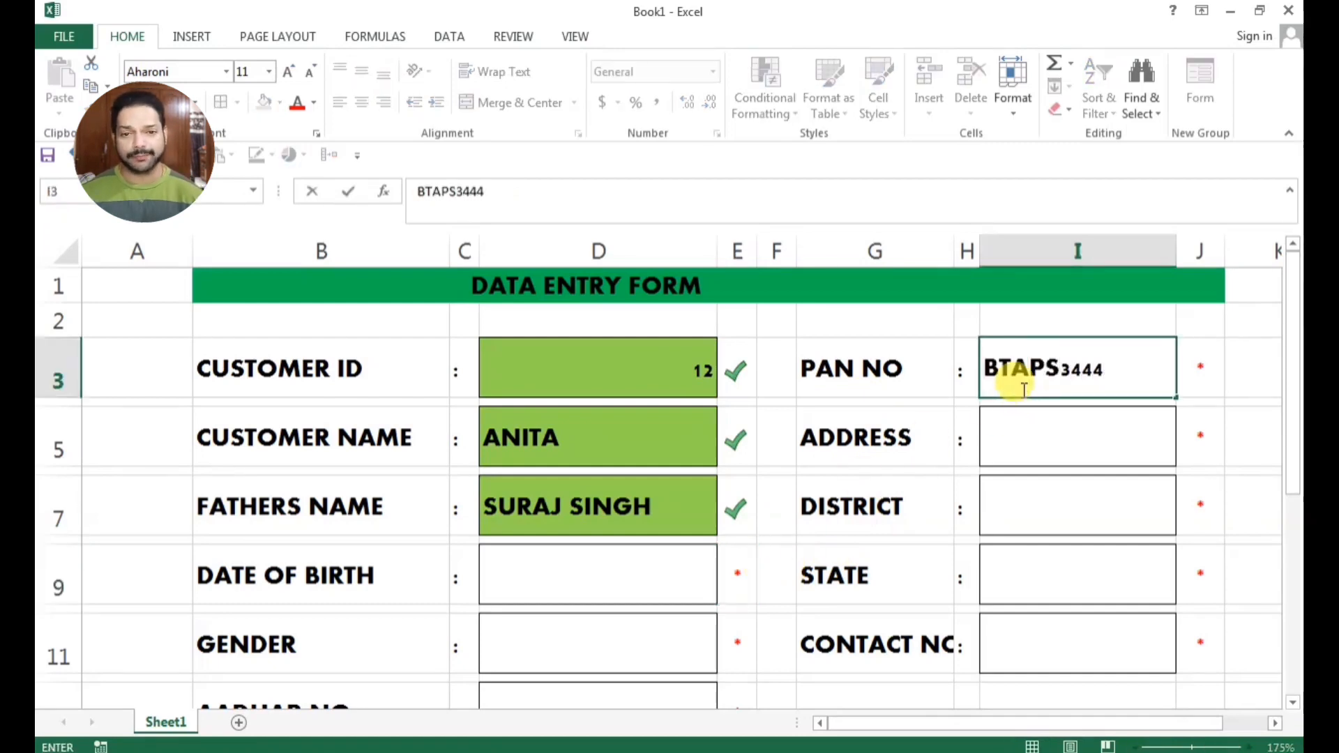
pyautogui.press('Return')
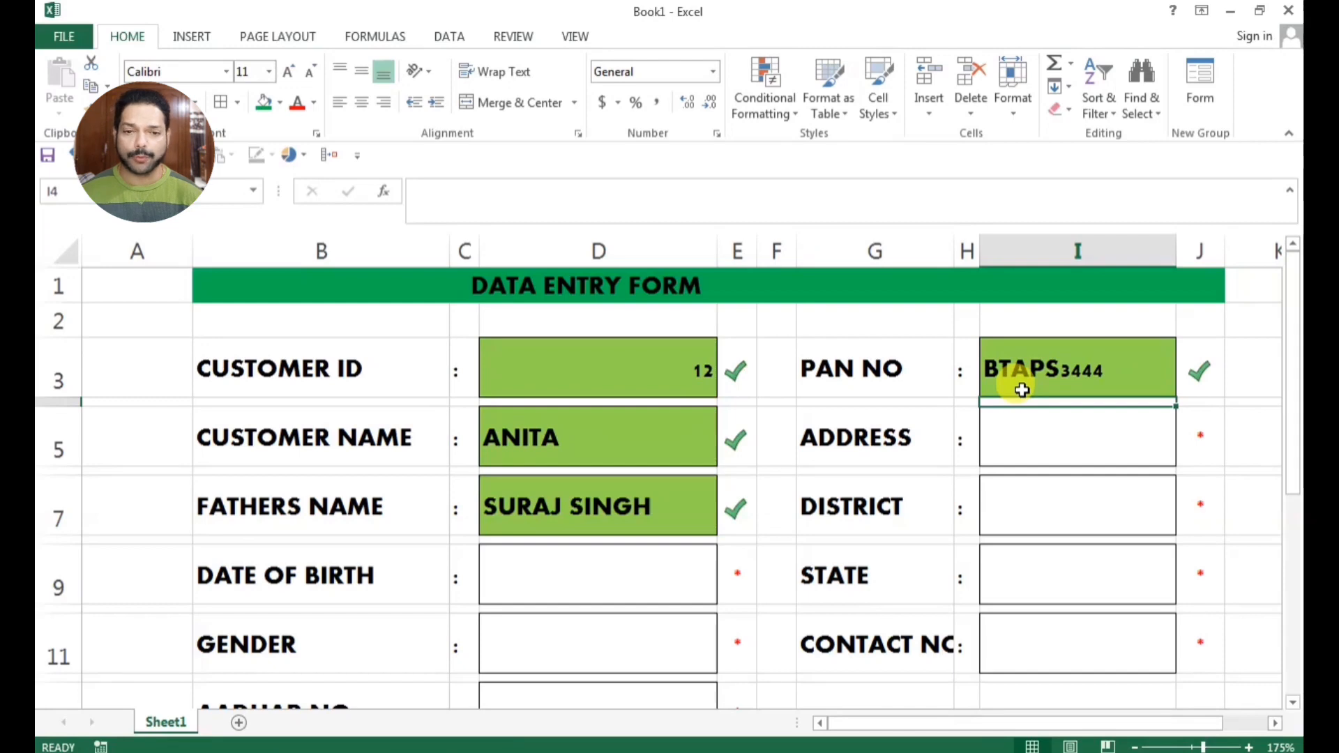
pyautogui.click(1022, 388)
pyautogui.press('Delete')
pyautogui.click(969, 431)
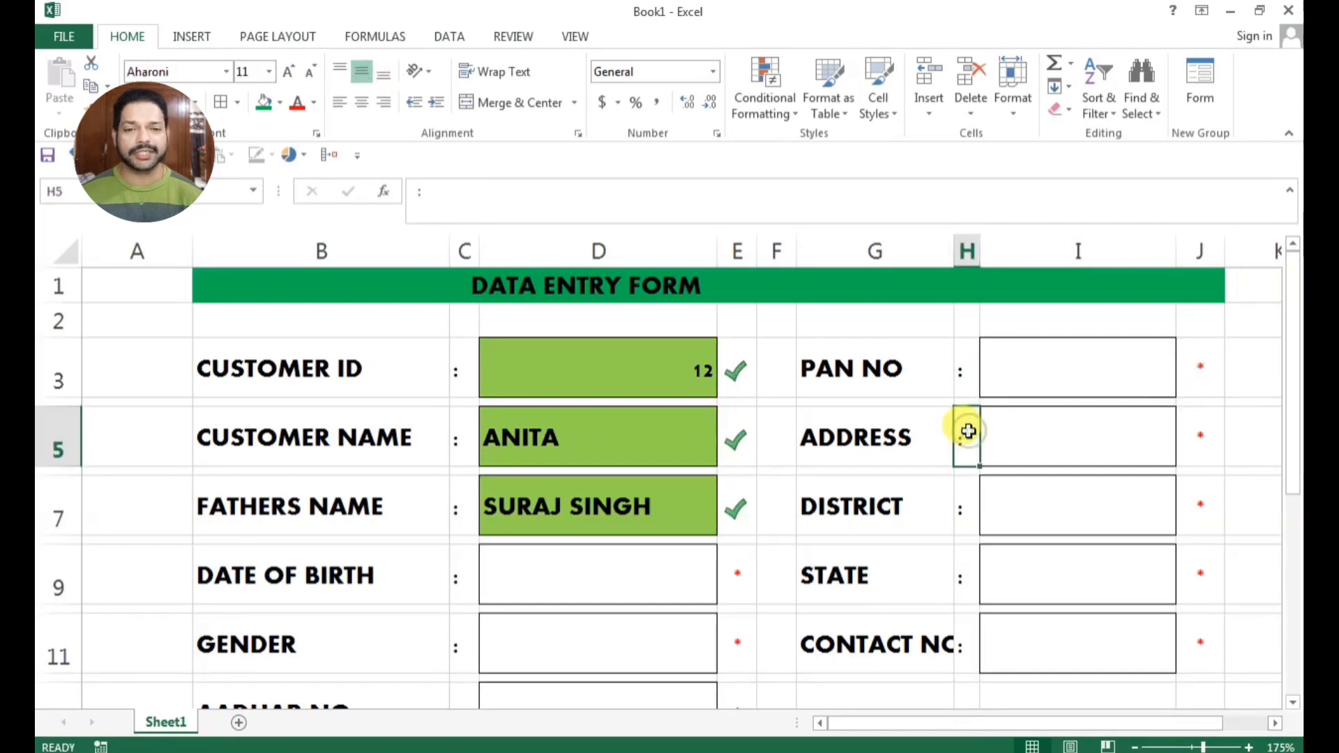
pyautogui.scroll(-1, 711, 589)
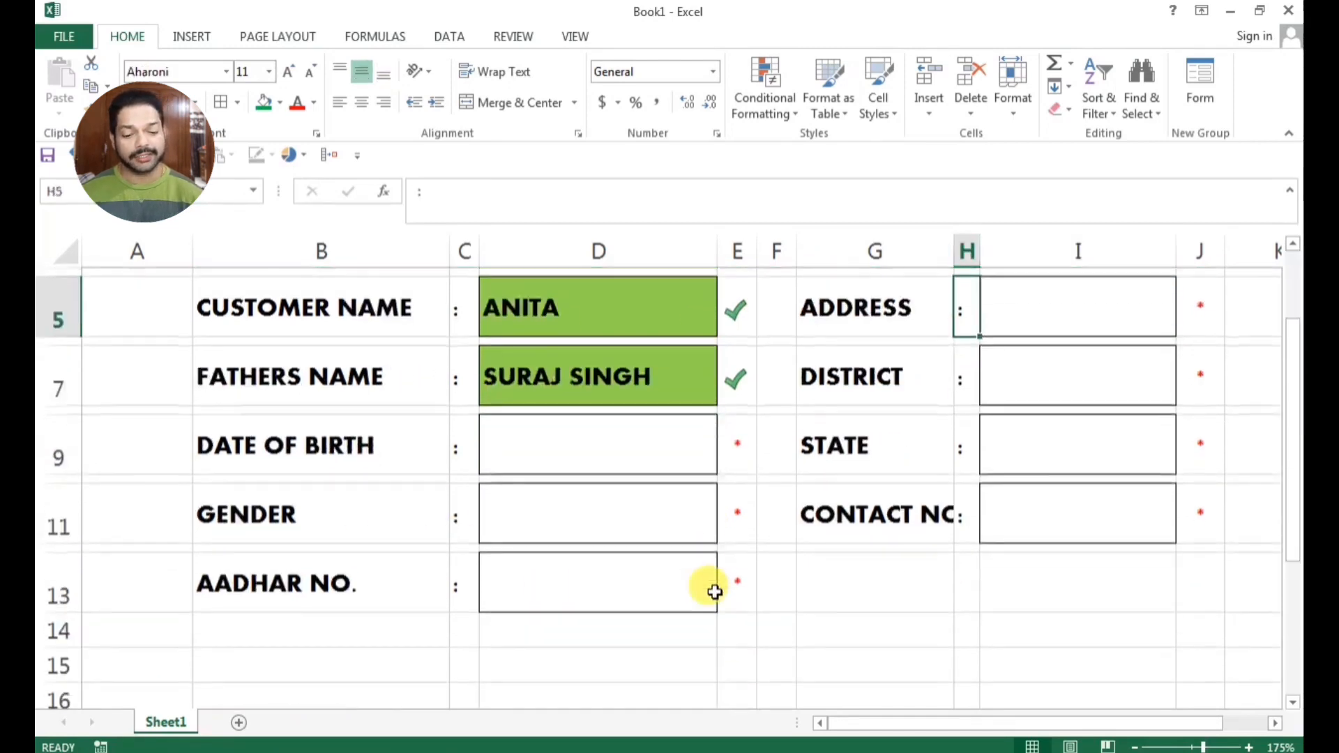
pyautogui.scroll(1, 712, 589)
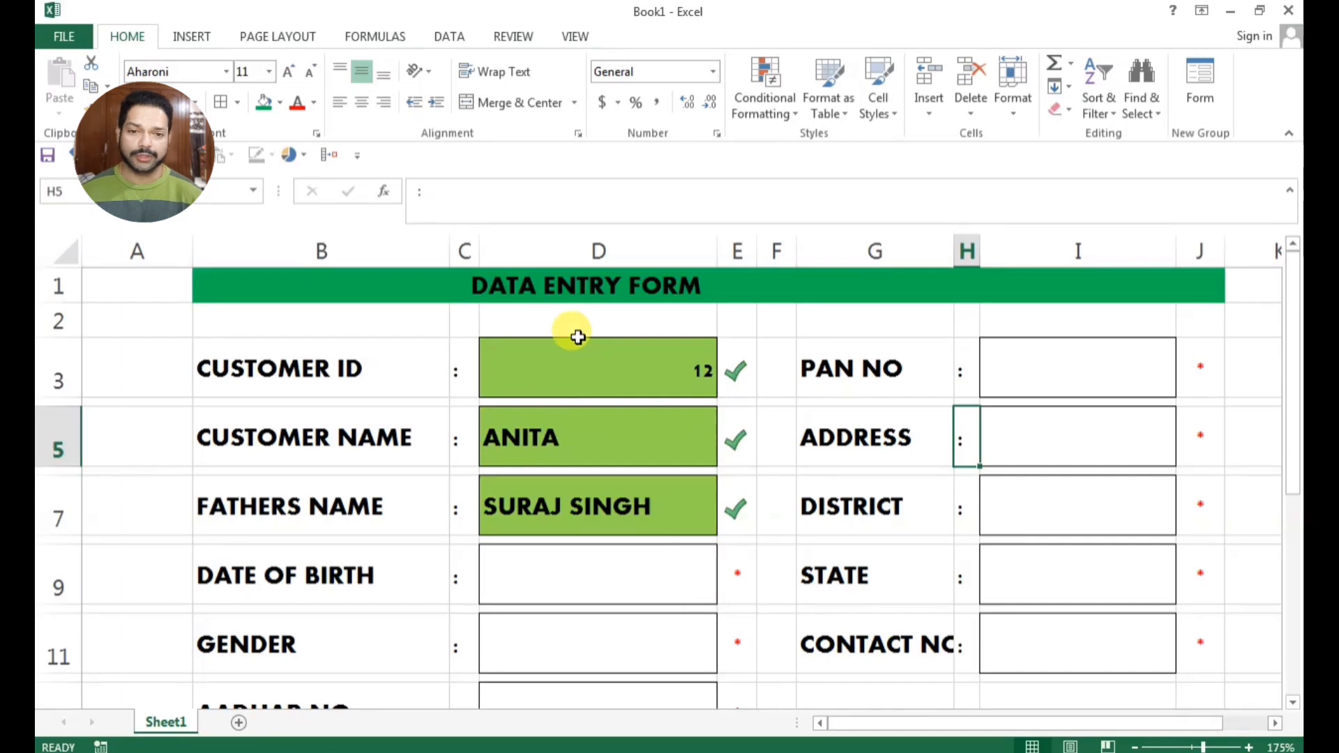
# Merge and center the DATA ENTRY FORM title across B1:J1 so that it spans the form's full width, with text wrapping turned on
pyautogui.click(449, 277)
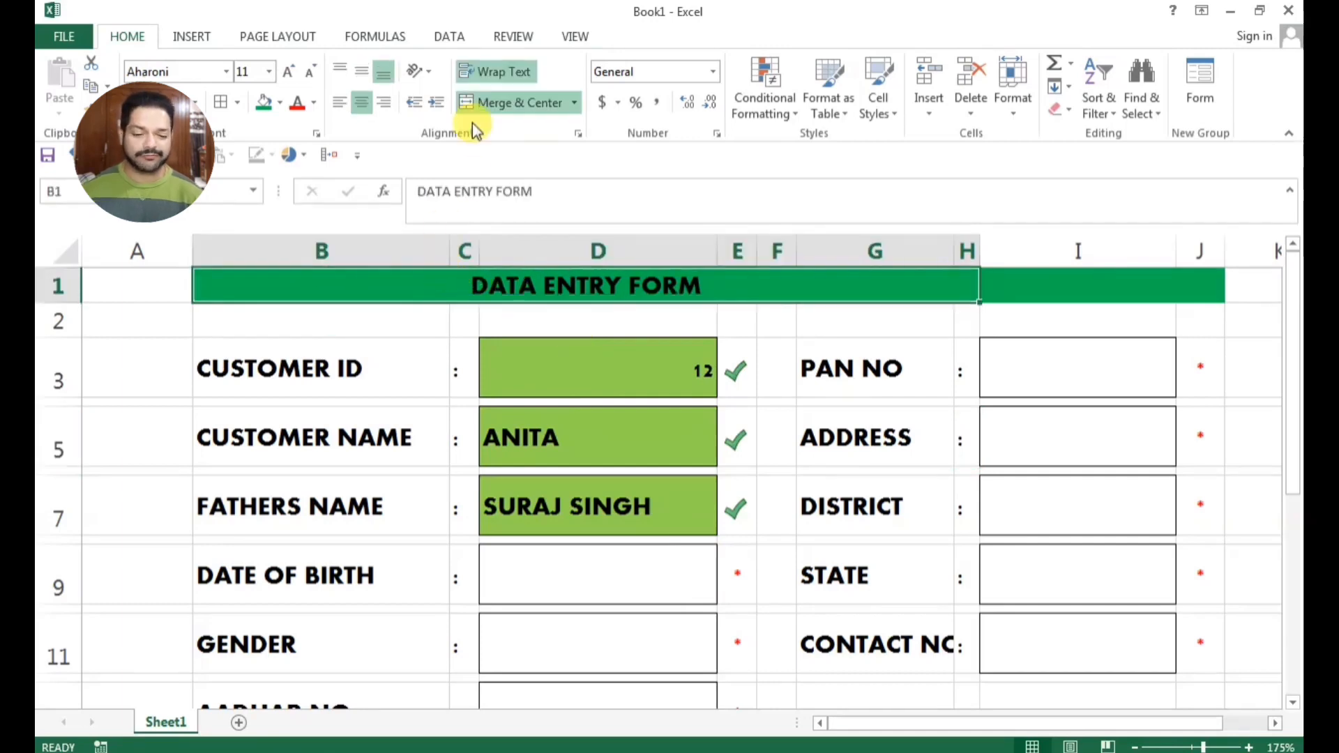
pyautogui.click(1019, 288)
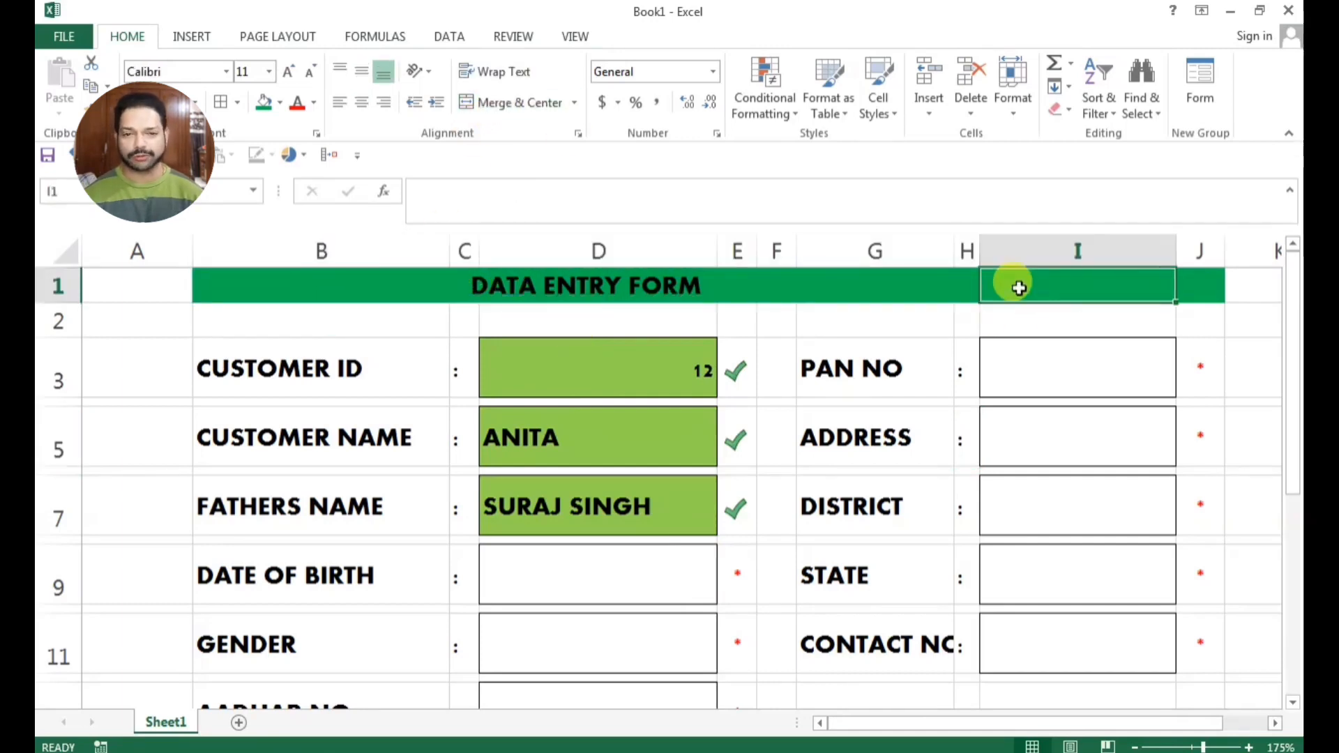
pyautogui.click(694, 282)
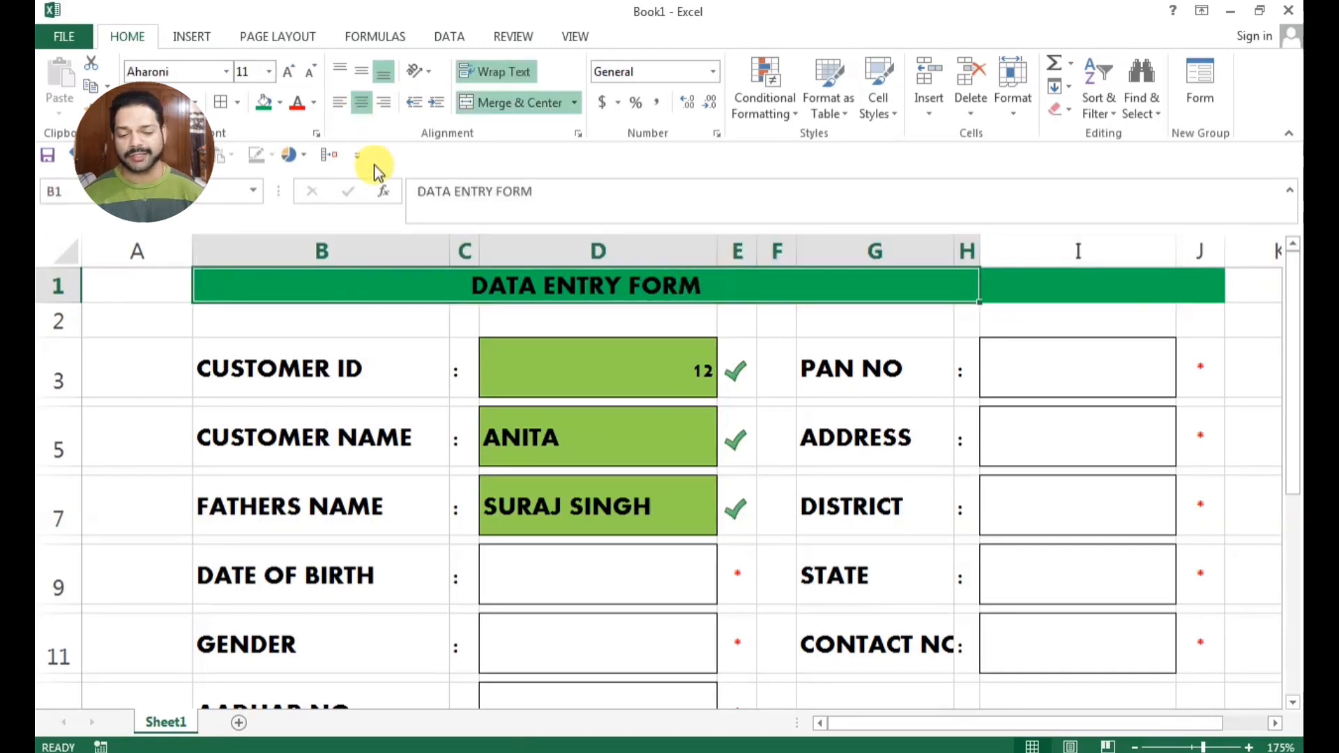
pyautogui.moveTo(539, 202); pyautogui.dragTo(398, 190)
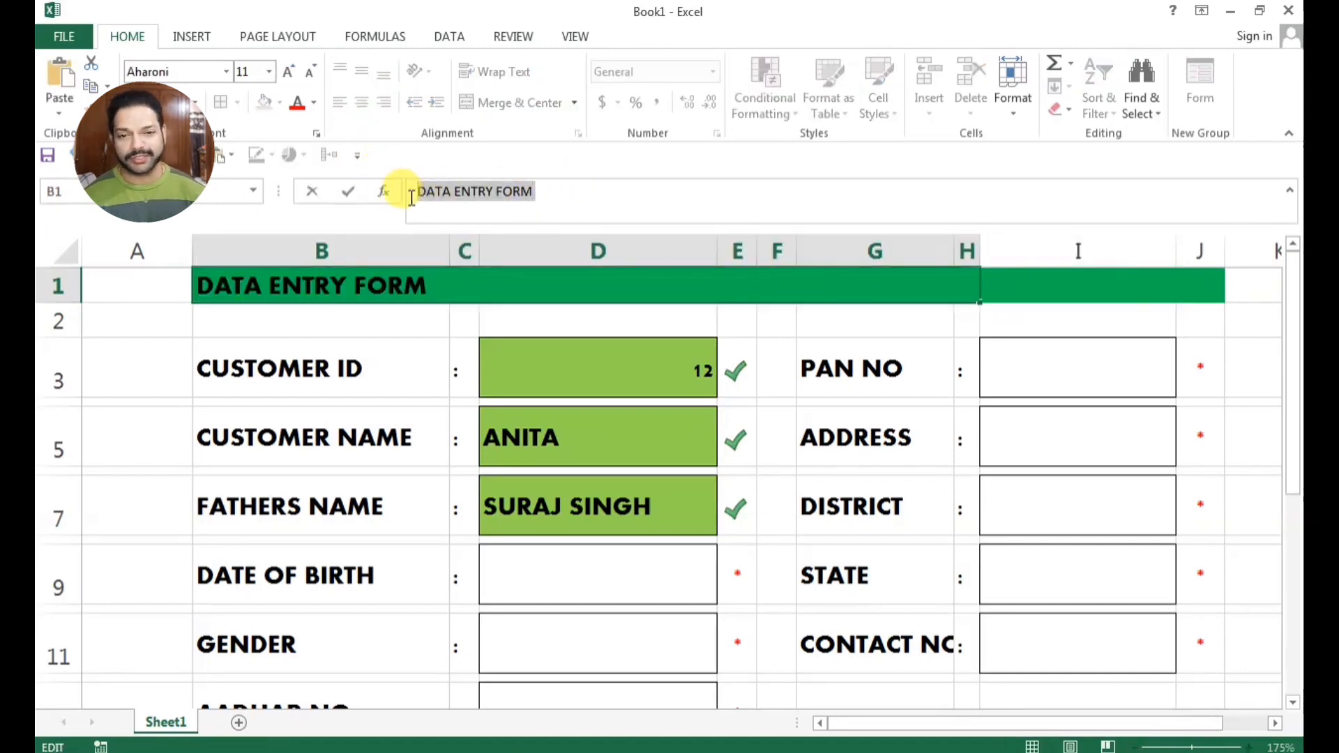
pyautogui.click(515, 292)
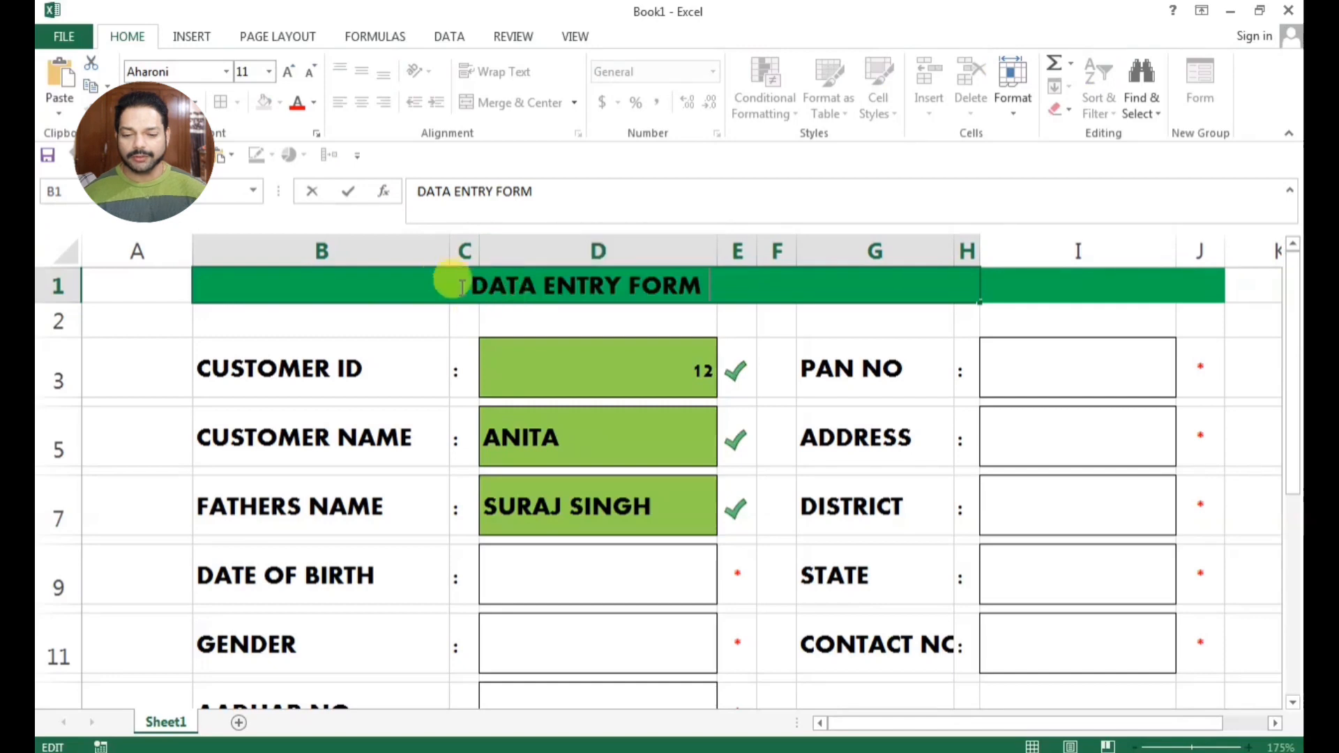
pyautogui.click(1026, 279)
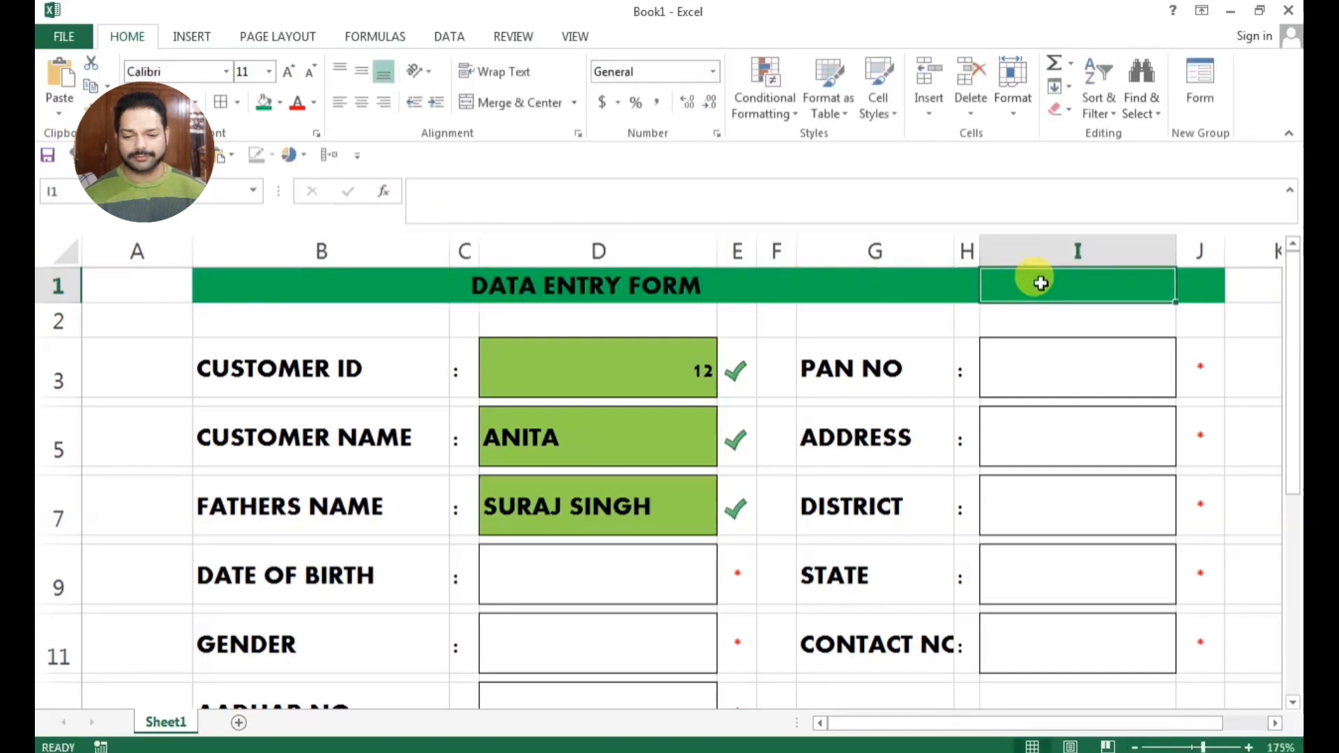
pyautogui.click(943, 286)
pyautogui.moveTo(1196, 278); pyautogui.dragTo(960, 284)
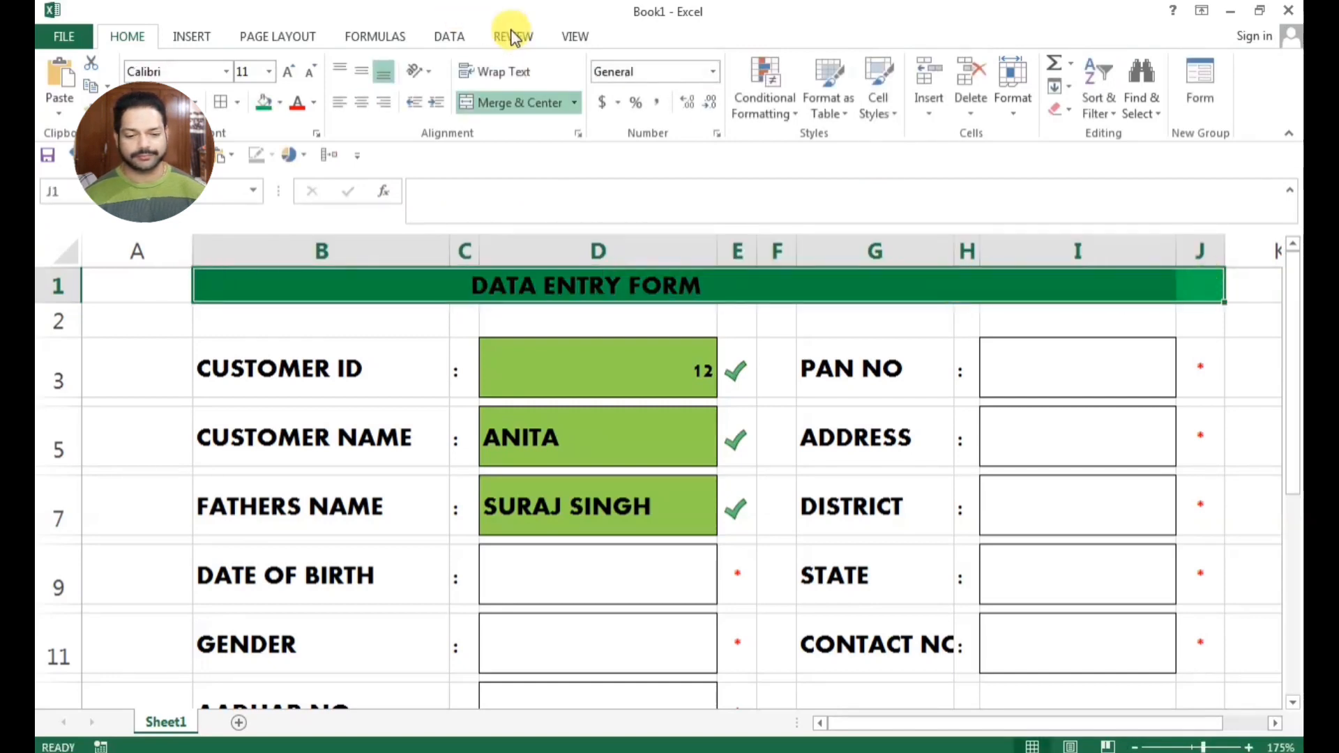
pyautogui.click(517, 72)
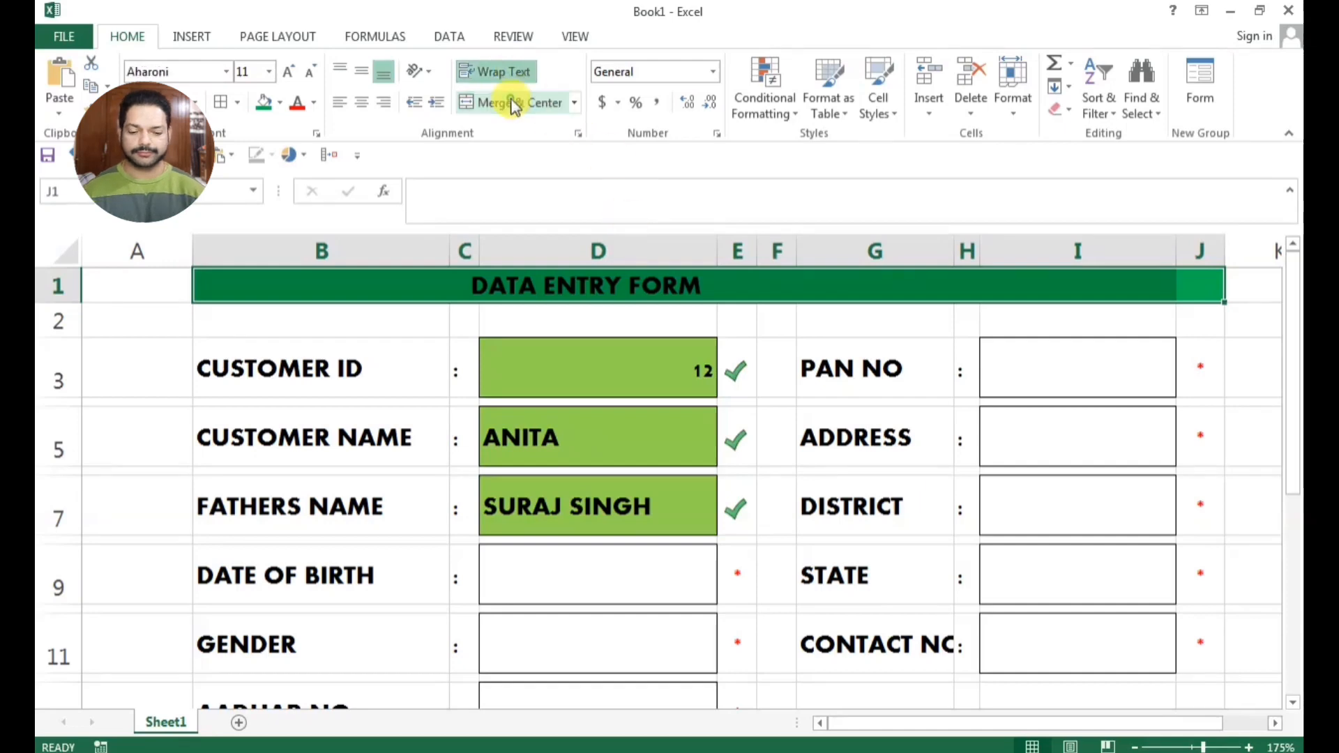
pyautogui.click(512, 102)
pyautogui.click(565, 318)
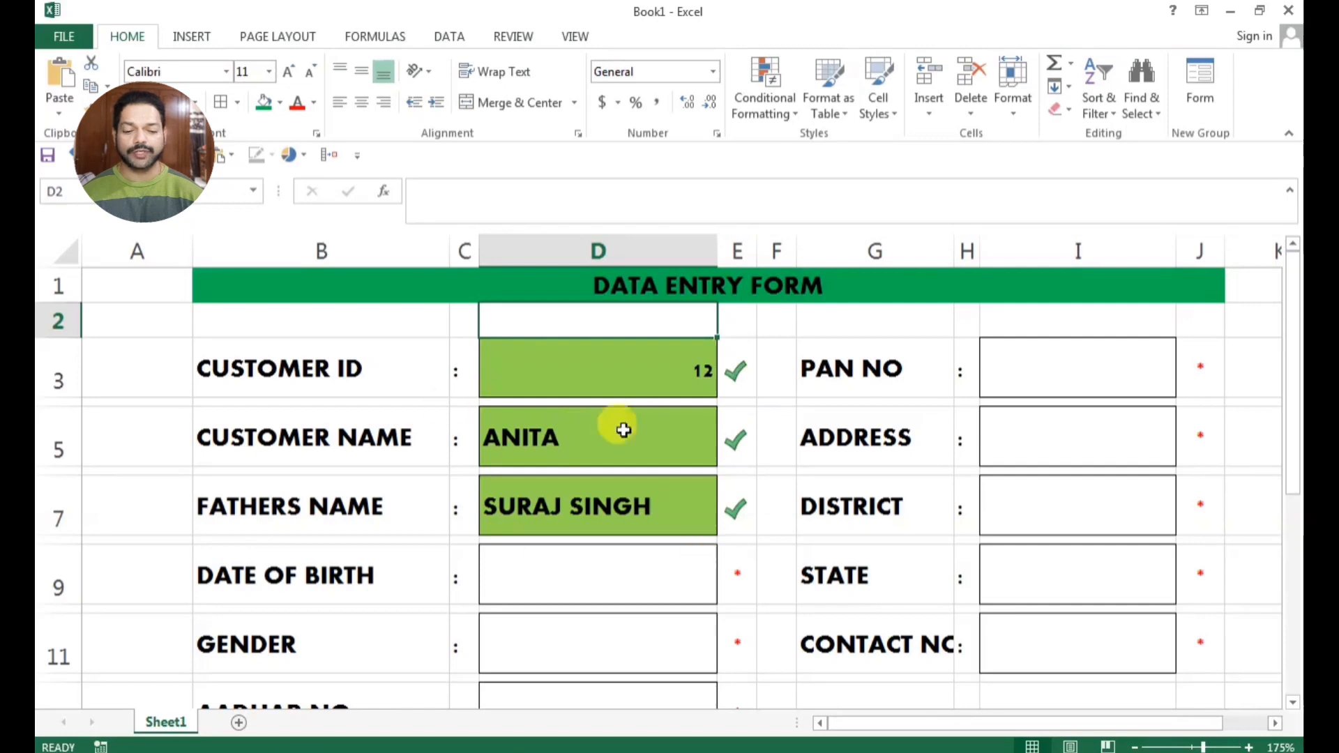
# Narrow the empty column A and reduce the height of the blank row 2 beneath the form title
pyautogui.click(672, 480)
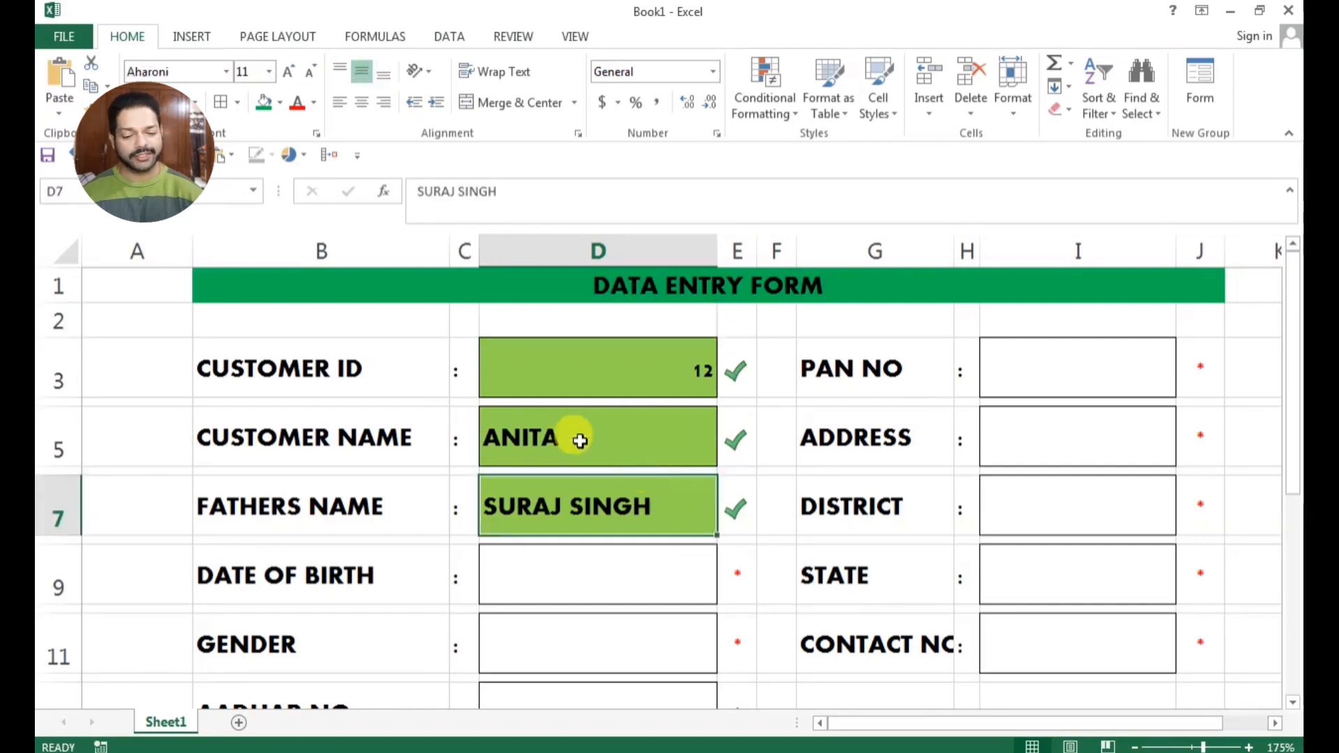
pyautogui.moveTo(187, 251); pyautogui.dragTo(105, 258)
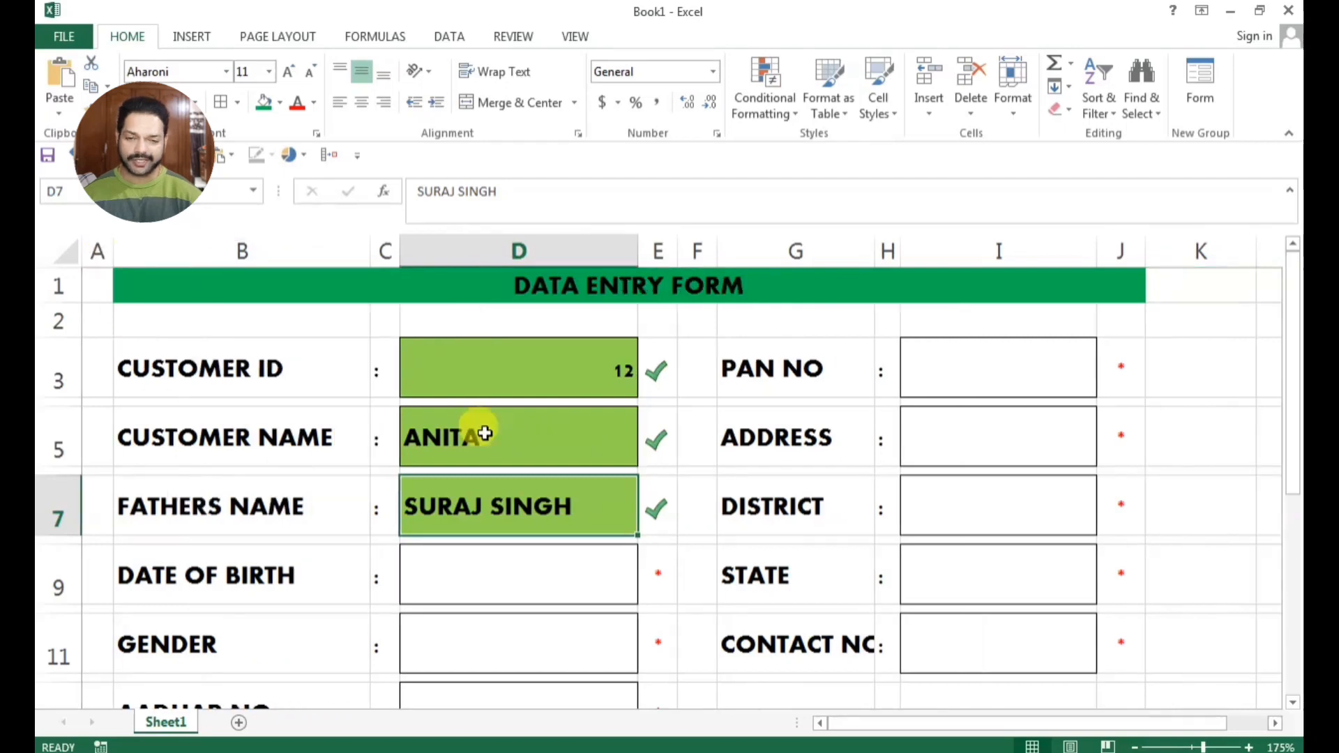
pyautogui.keyDown('ctrl'); pyautogui.scroll(-1, 525, 510); pyautogui.keyUp('ctrl')
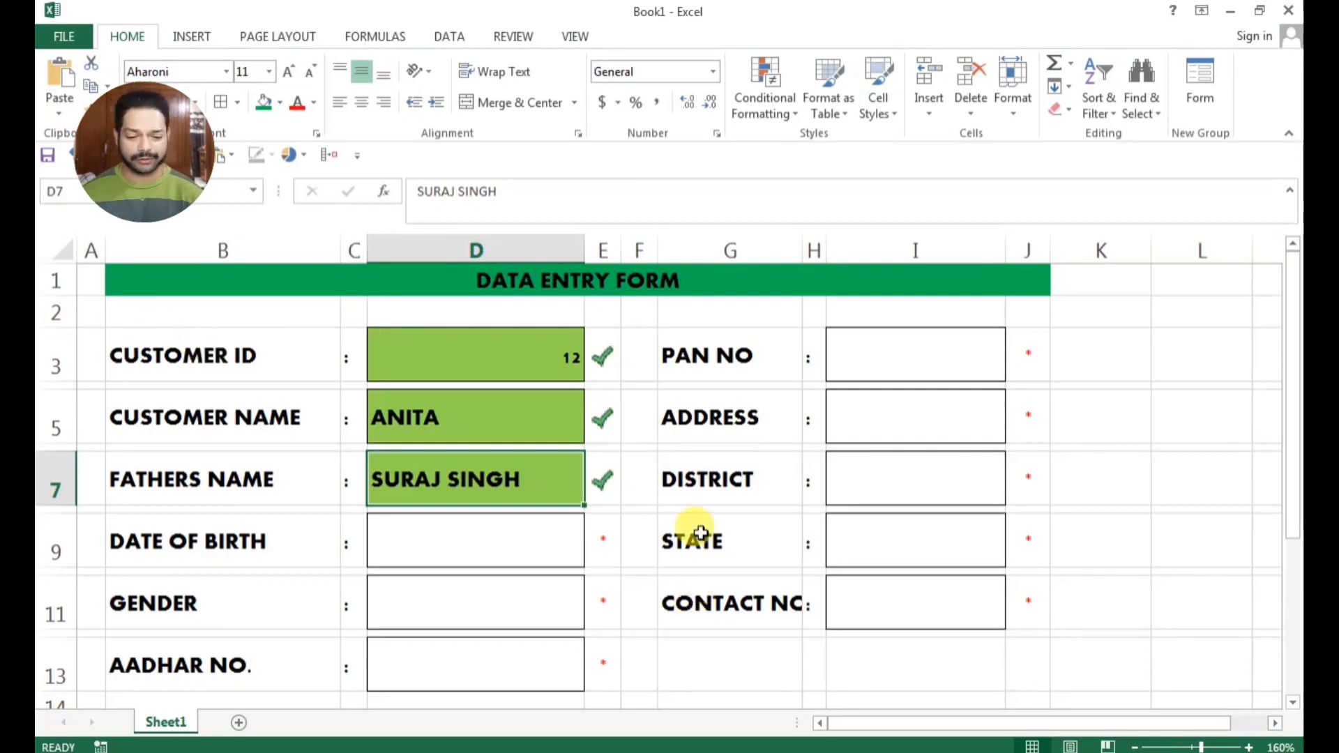
pyautogui.moveTo(62, 325); pyautogui.dragTo(63, 307)
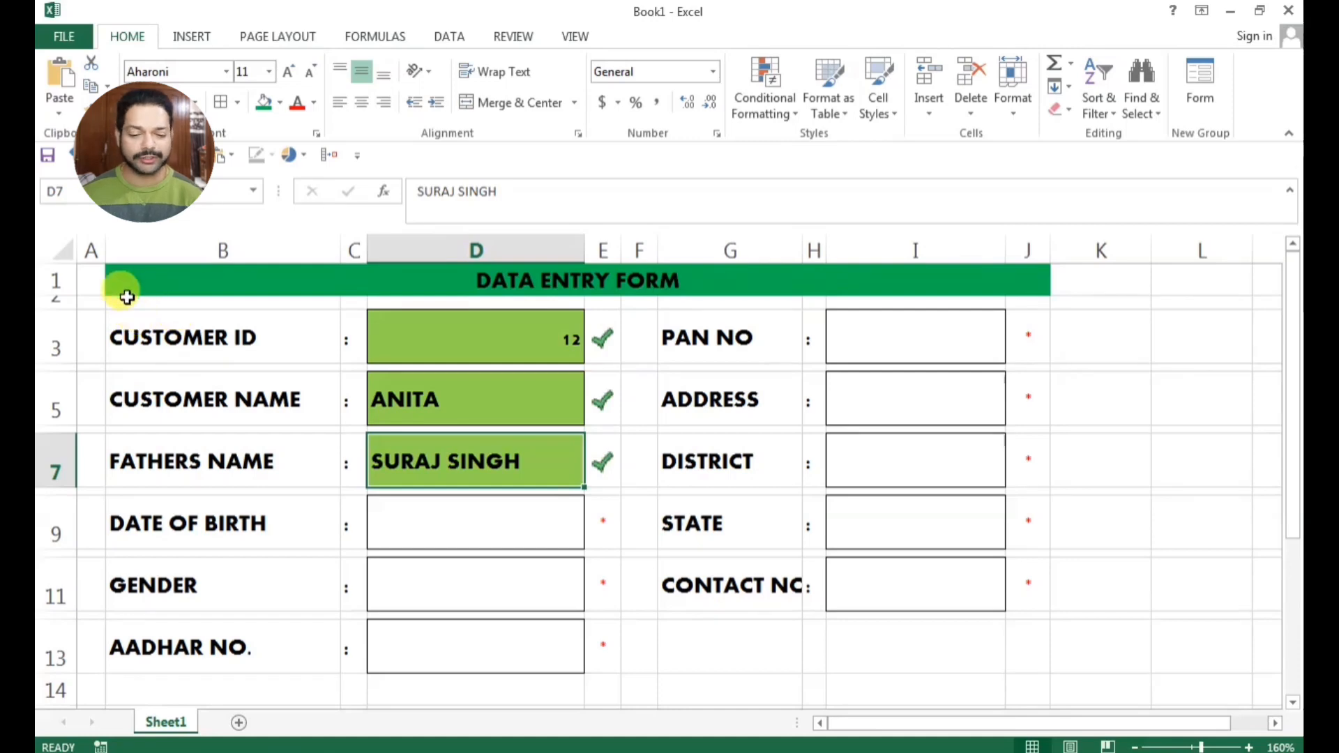
# Fill the form area B2:J13 below the title with the standard Orange color
pyautogui.moveTo(119, 298); pyautogui.dragTo(1019, 638)
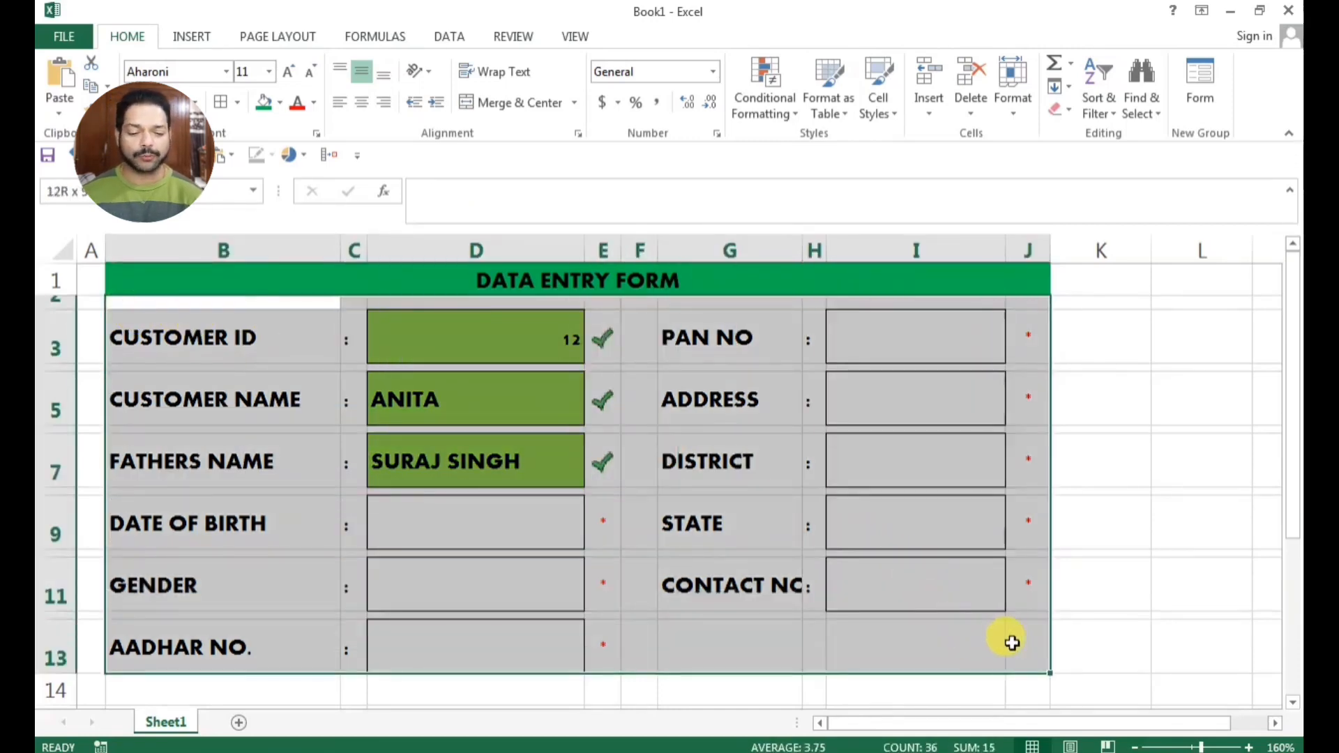
pyautogui.click(279, 103)
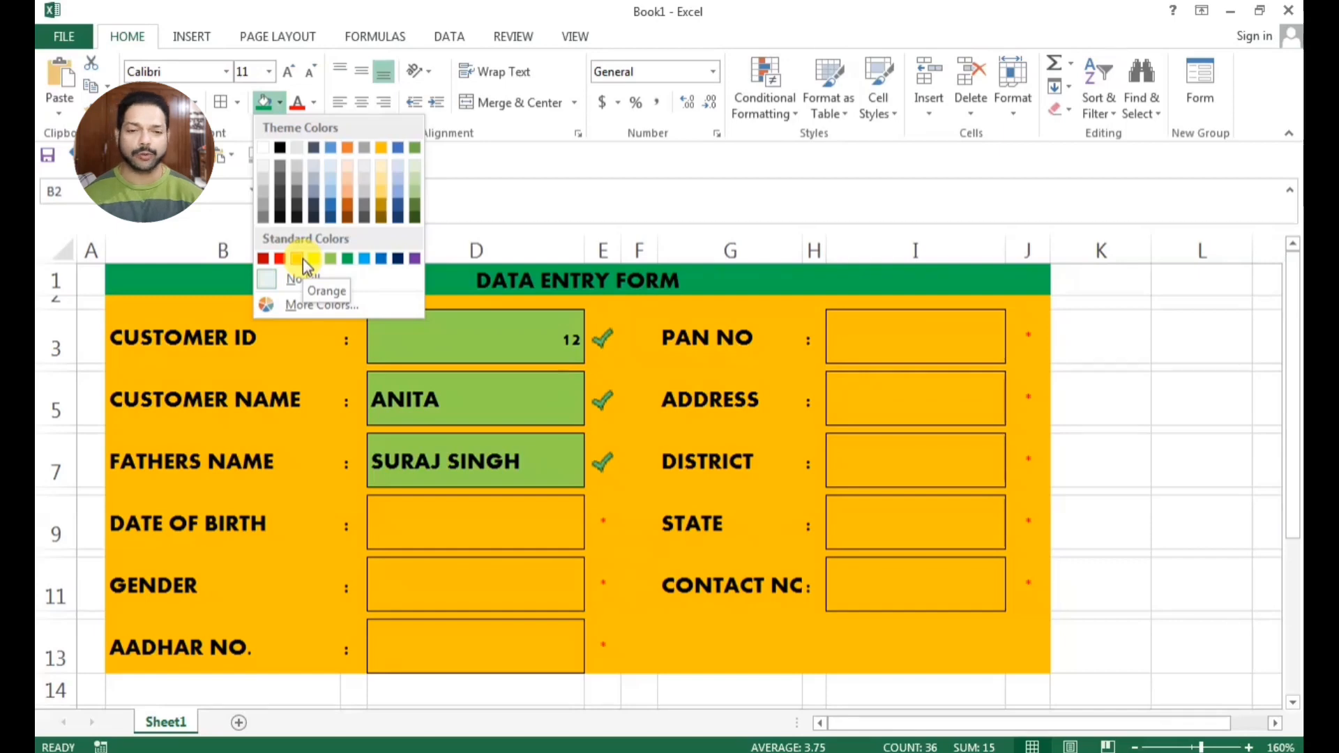
pyautogui.click(302, 259)
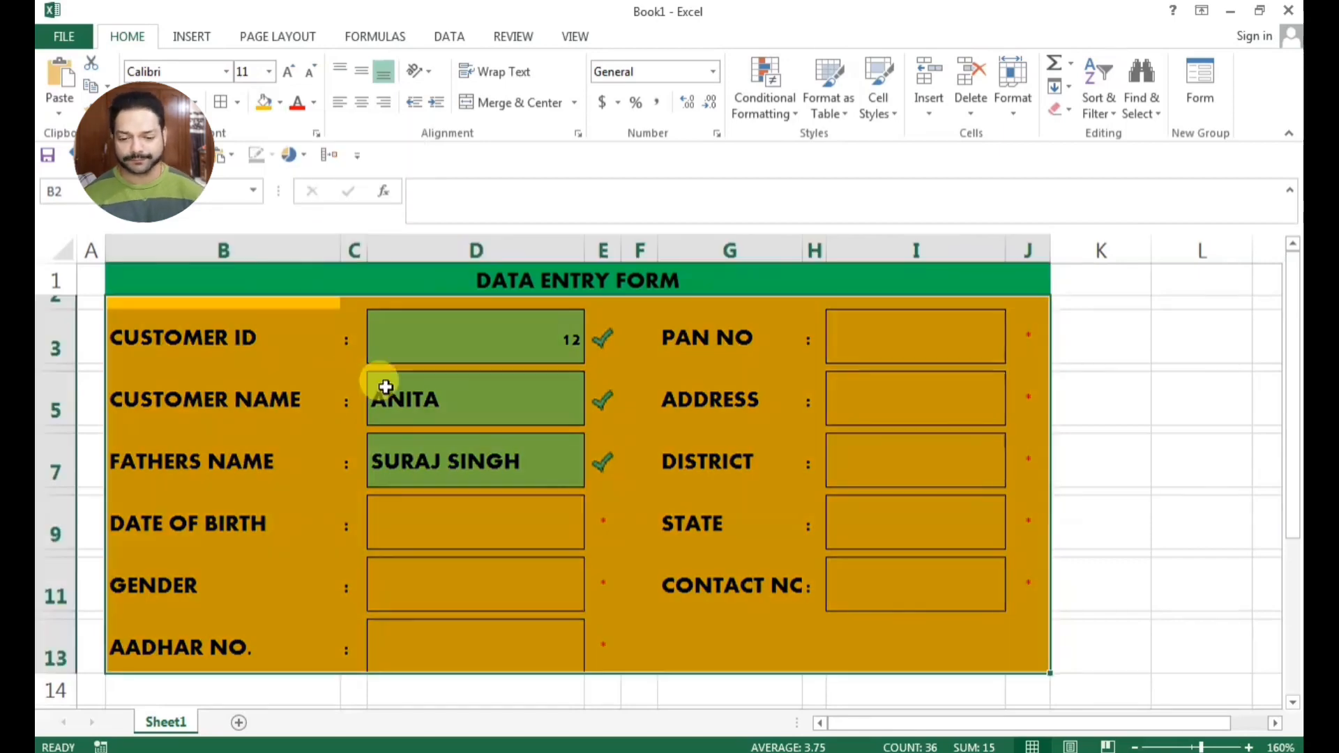
# Clear the sample father's name from the FATHERS NAME cell D7
pyautogui.click(411, 347)
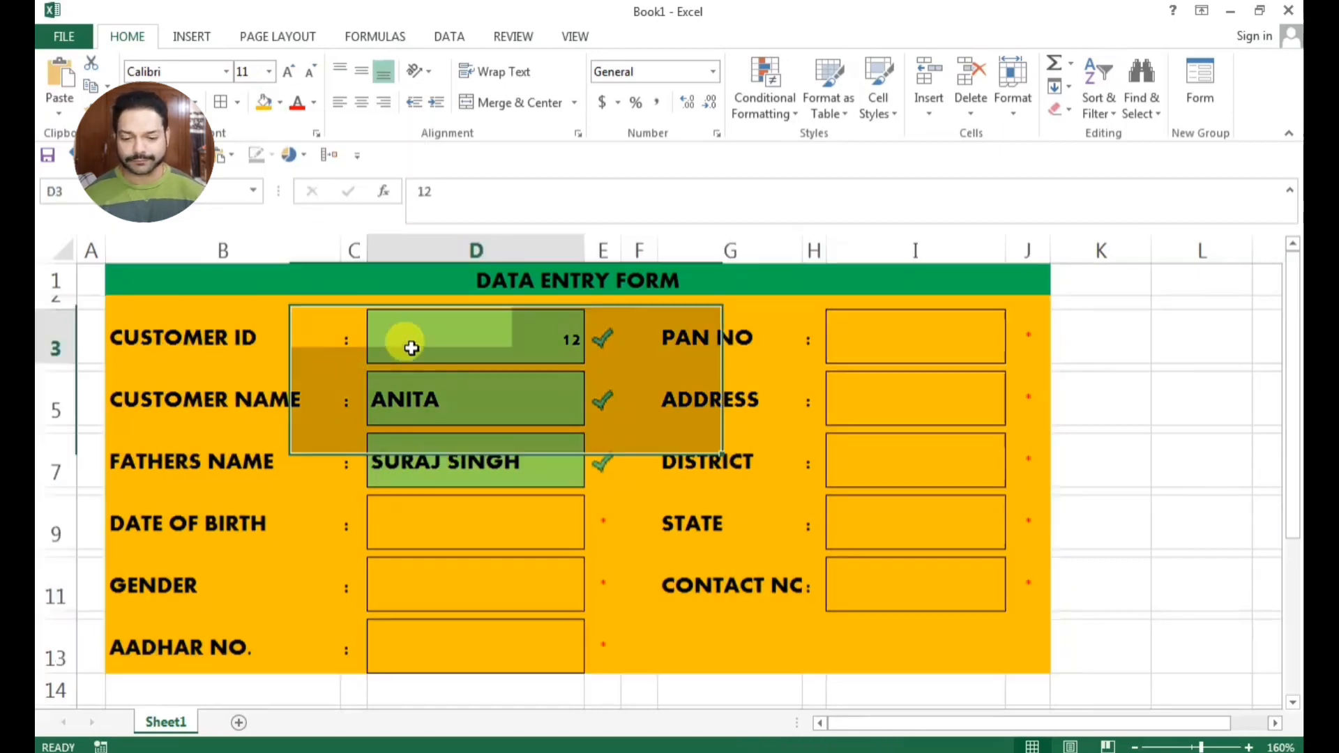
pyautogui.click(478, 453)
pyautogui.press('Delete')
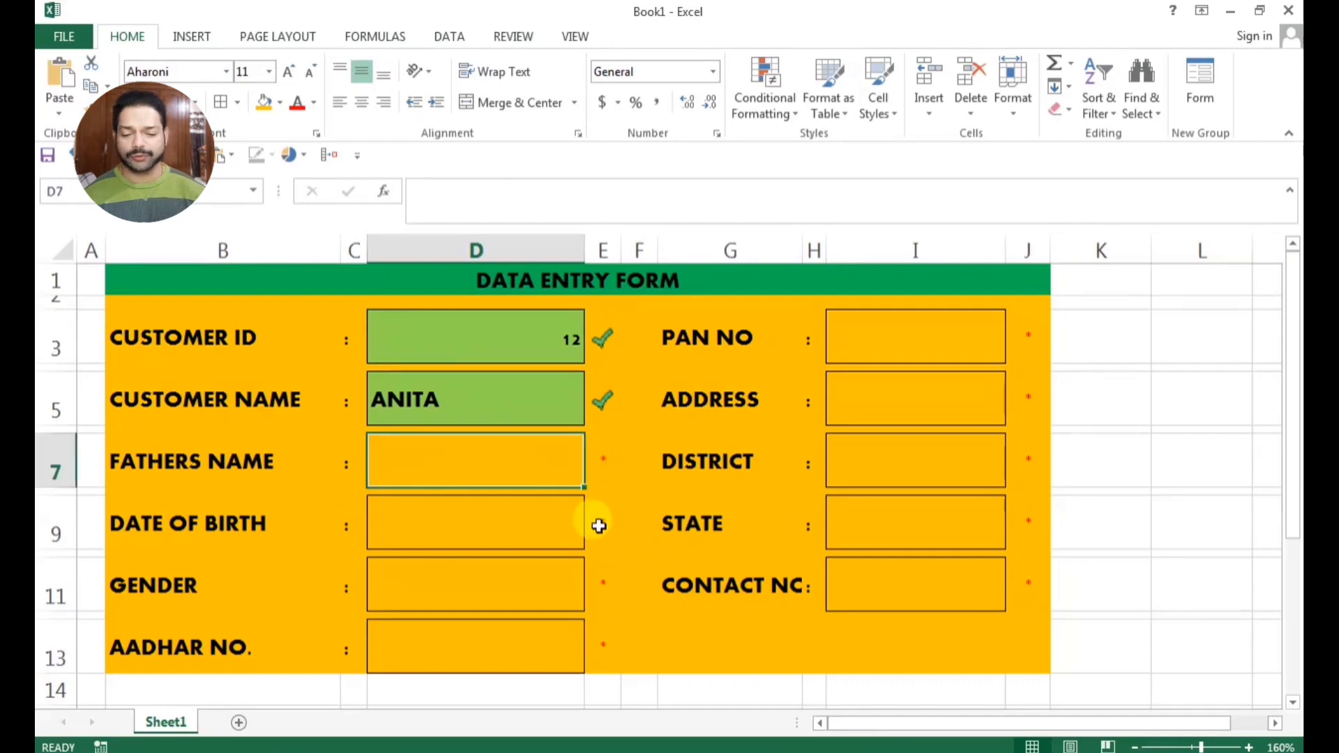
pyautogui.click(627, 520)
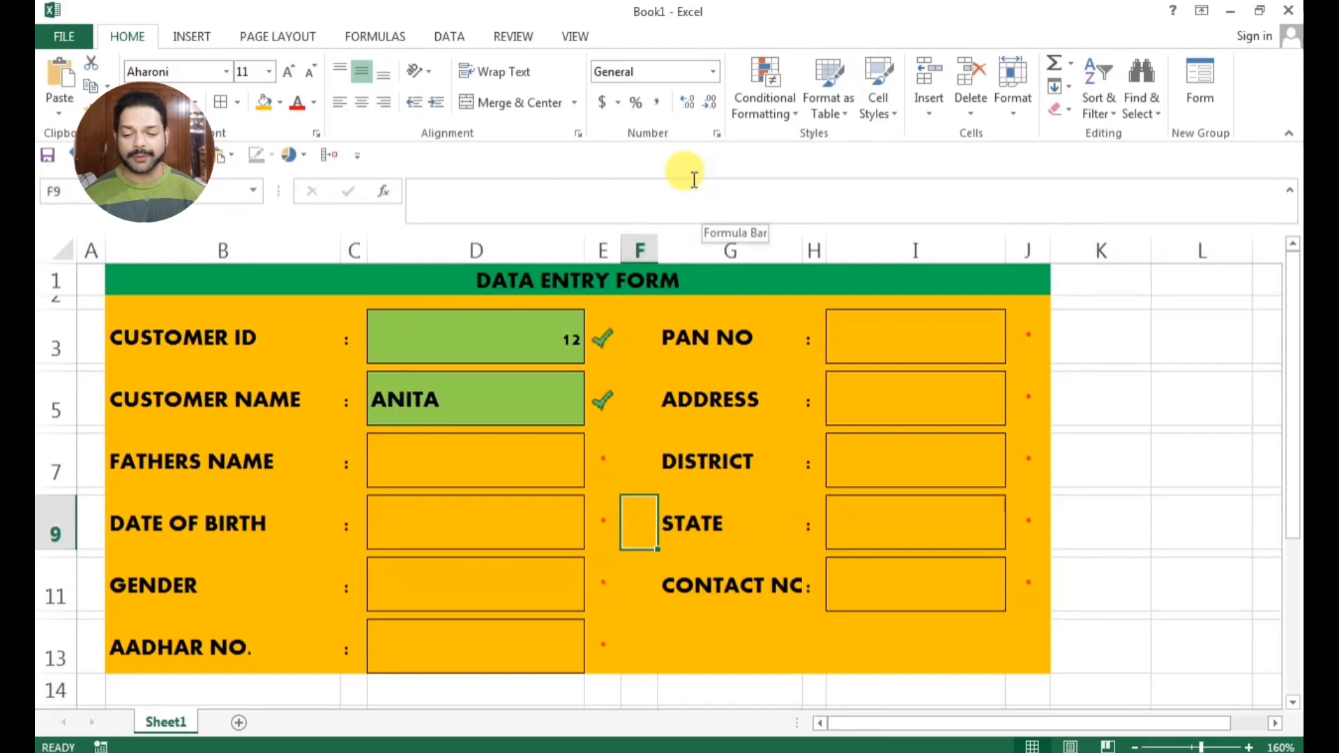
# Start a data validation rule for the GENDER entry cell D11 that allows values from a List
pyautogui.click(452, 39)
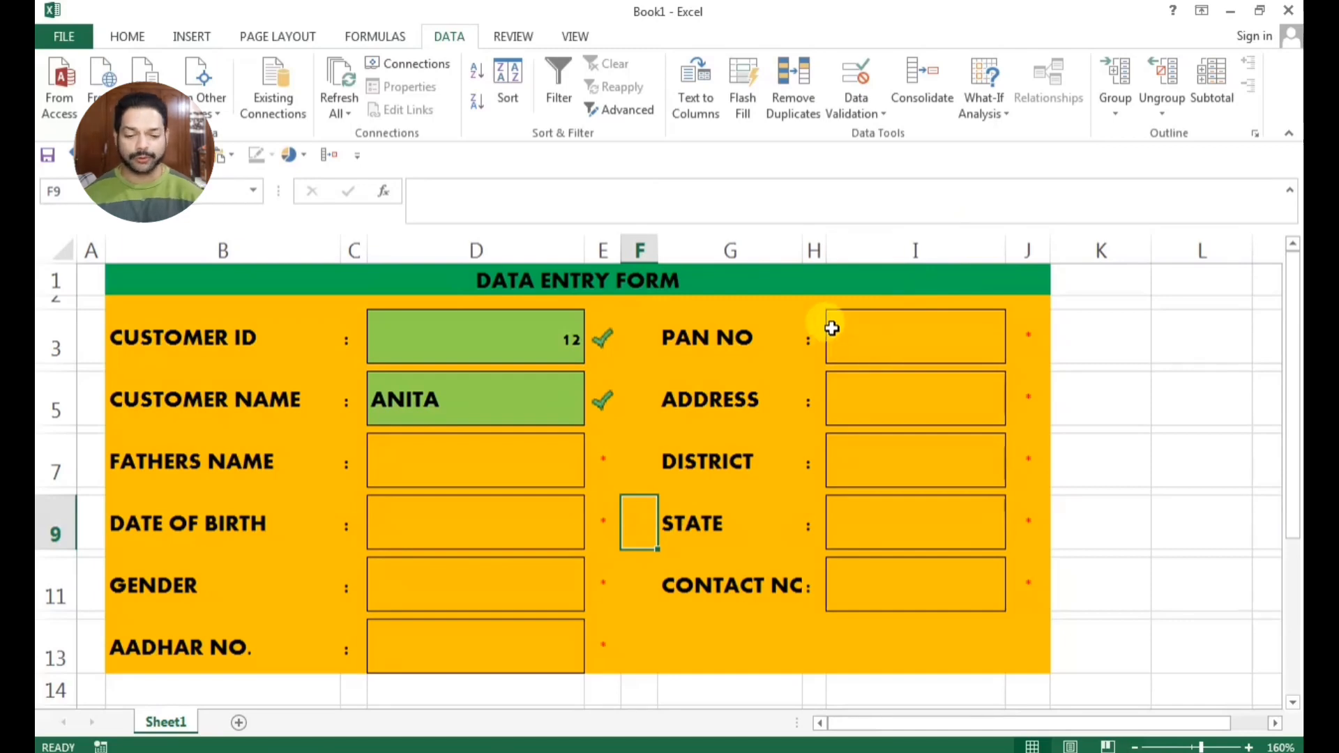
pyautogui.click(447, 593)
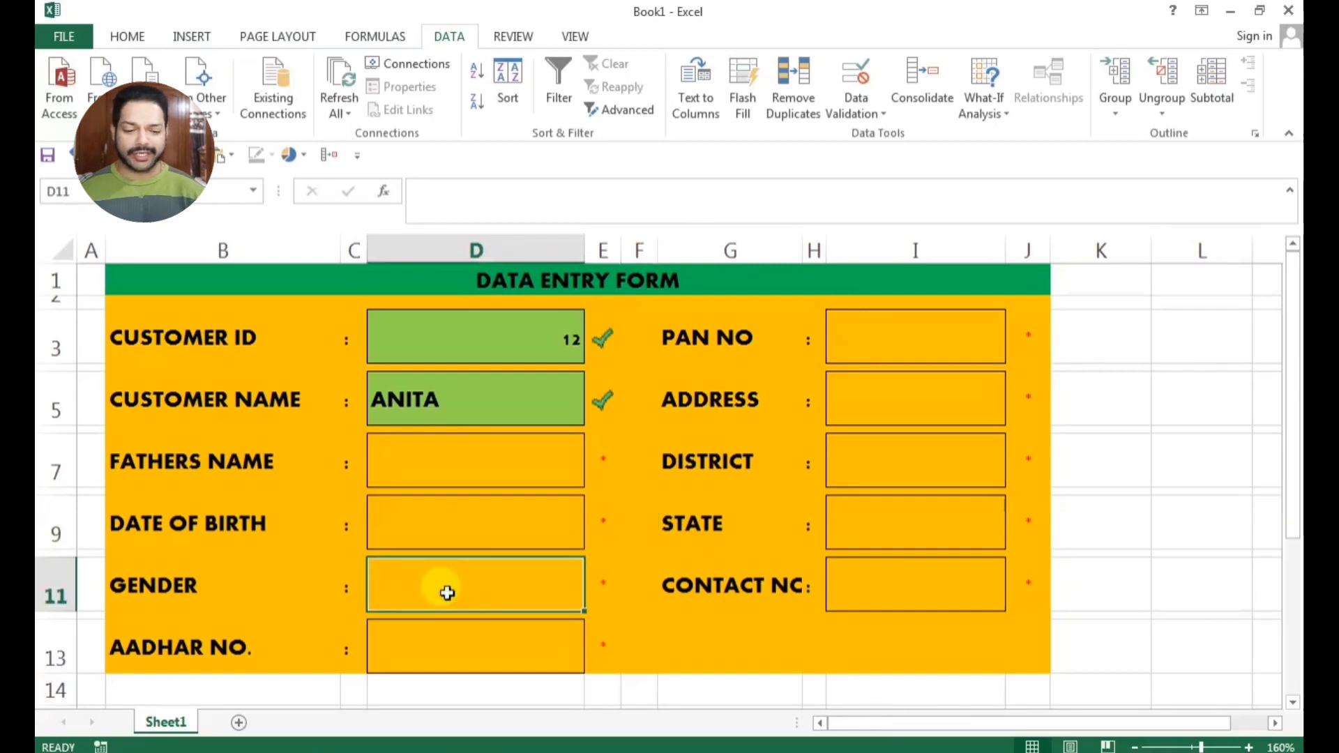
pyautogui.click(455, 36)
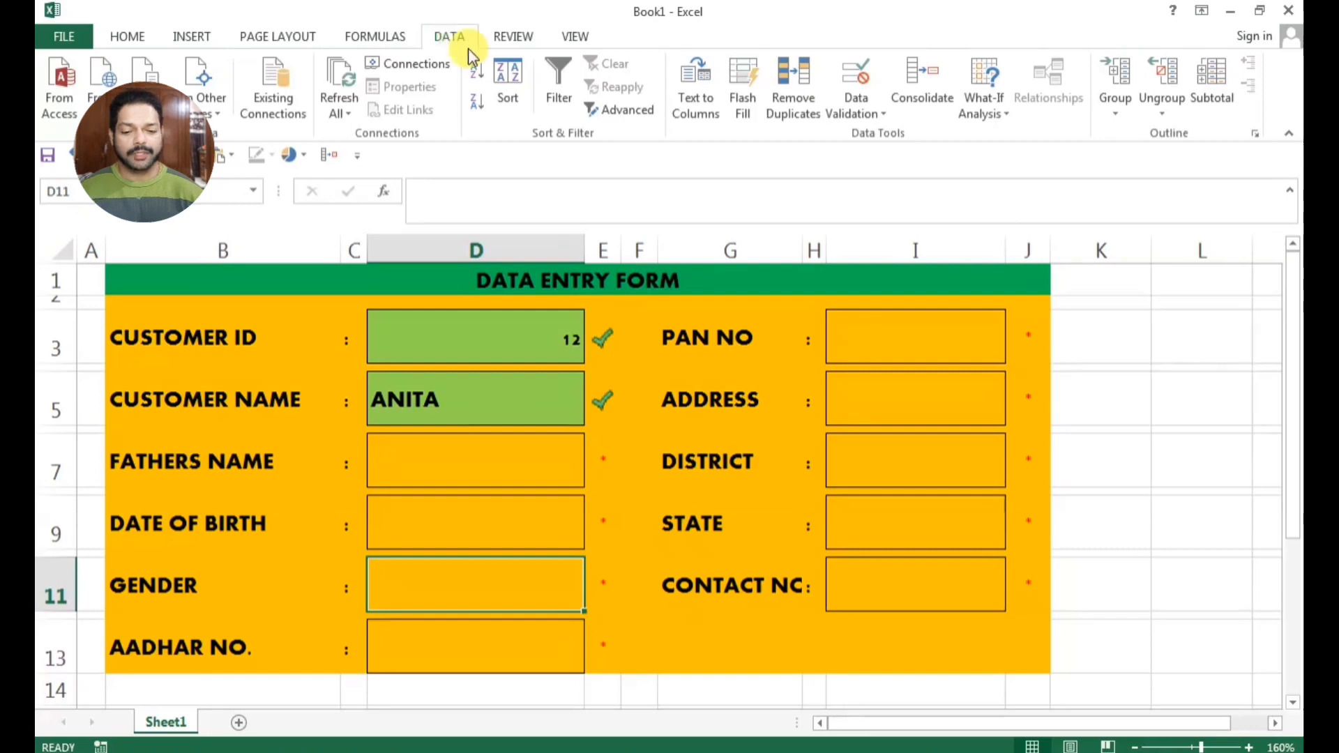
pyautogui.click(860, 80)
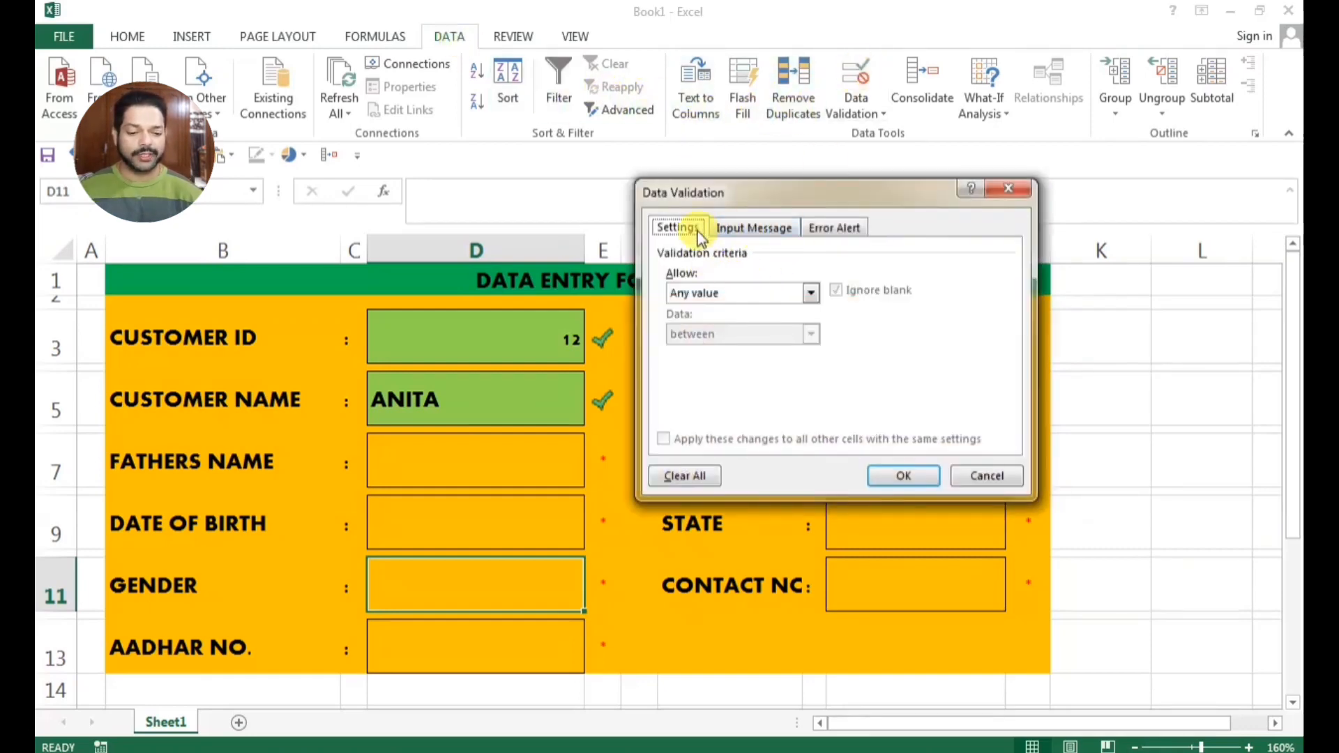
pyautogui.click(724, 291)
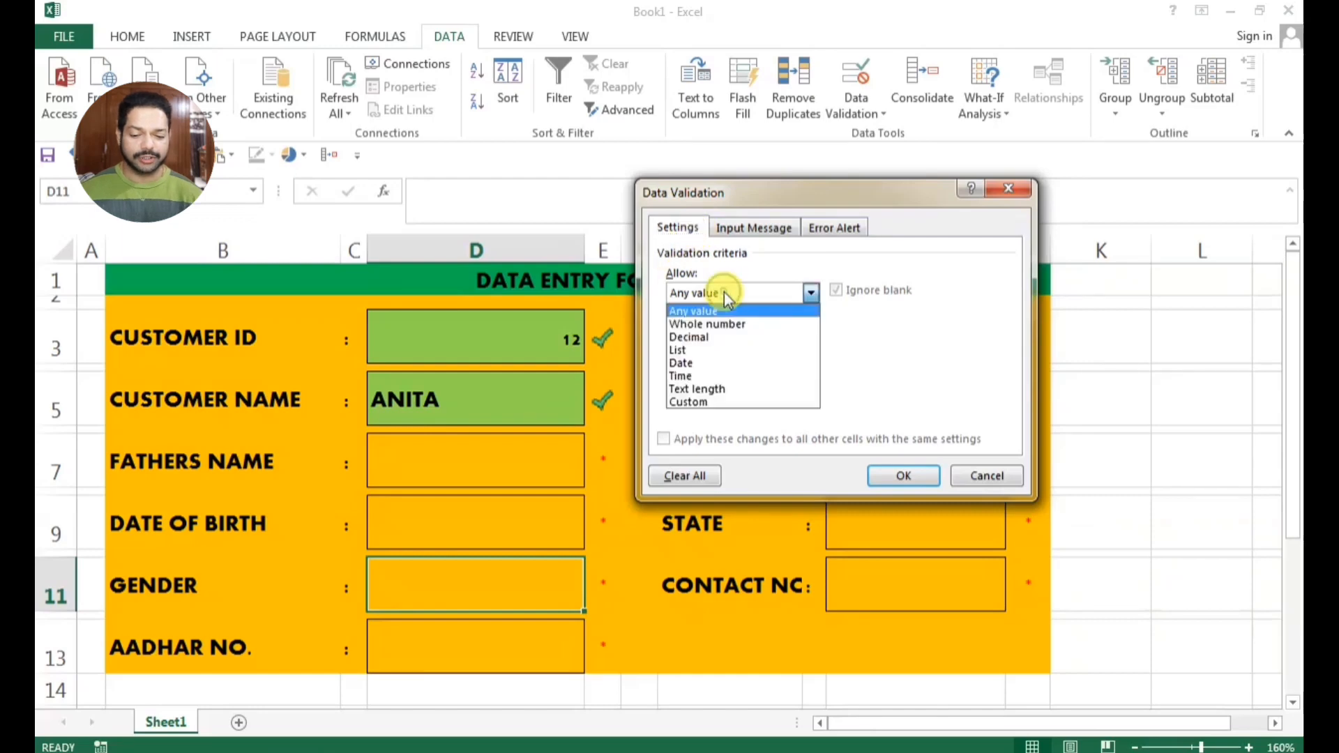
pyautogui.click(712, 352)
pyautogui.click(697, 372)
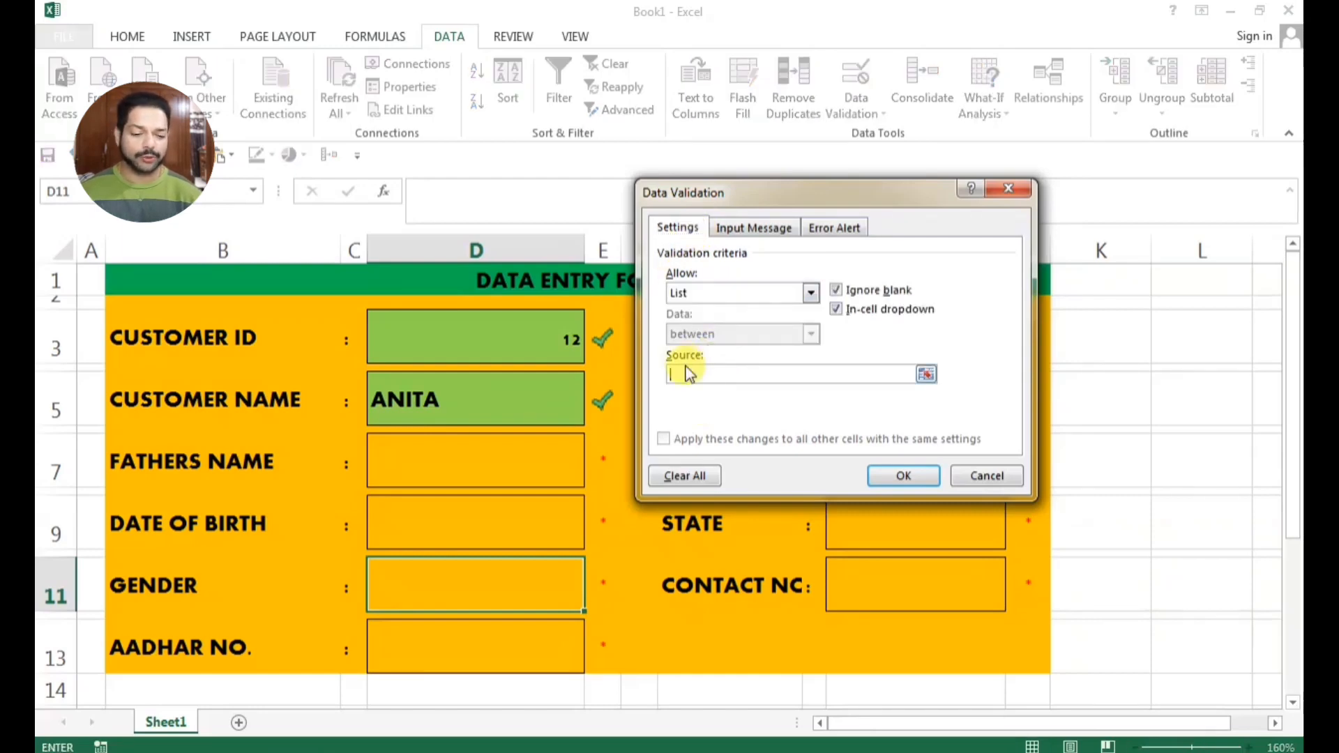
# Enter MALE , FEMALE as the list source, apply the validation and check the choices offered in the GENDER cell
pyautogui.write('Mal')
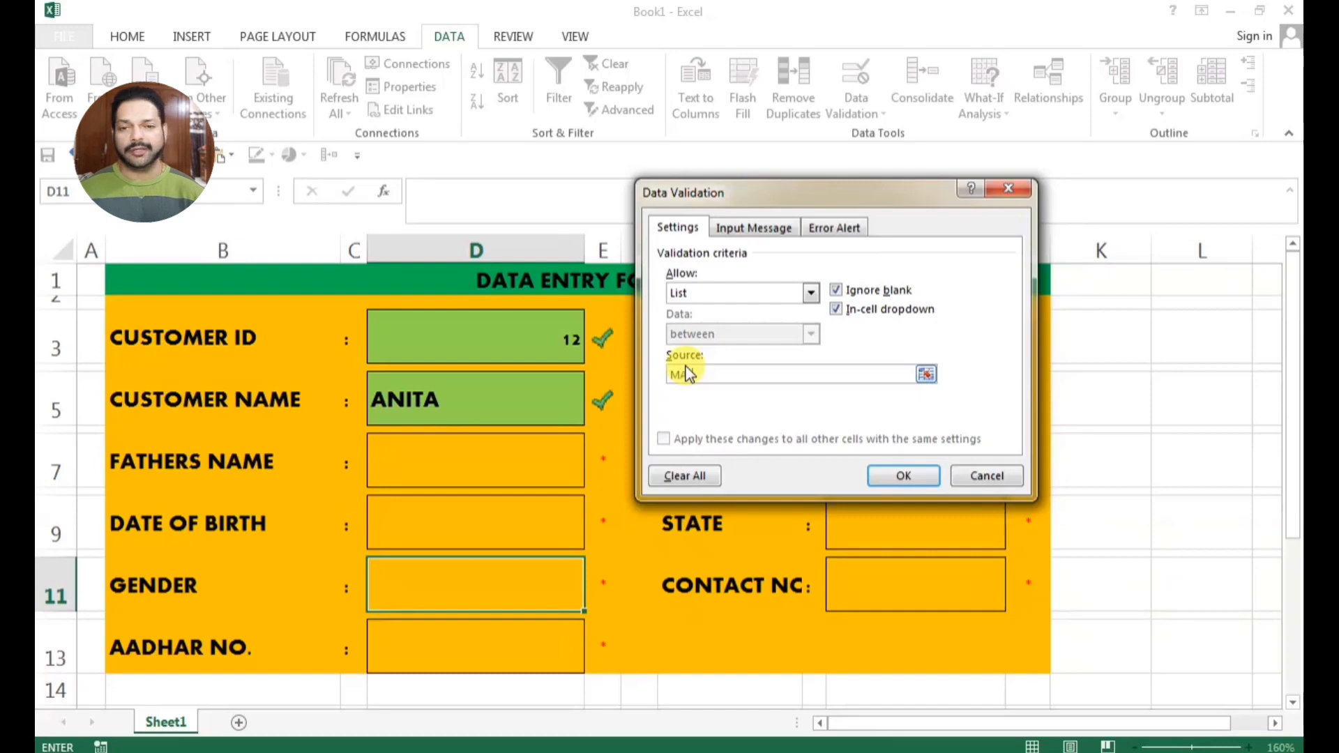
pyautogui.write('e,')
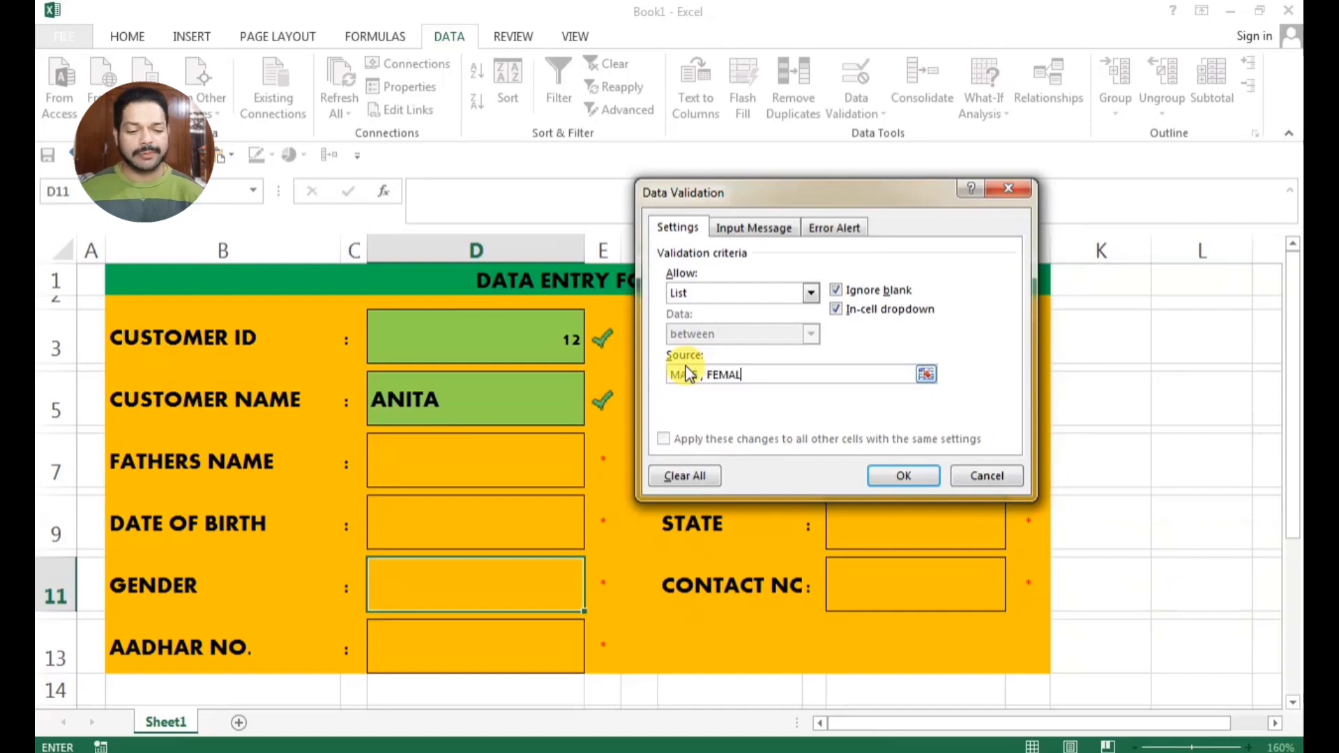
pyautogui.write(' FEMALE')
pyautogui.click(888, 474)
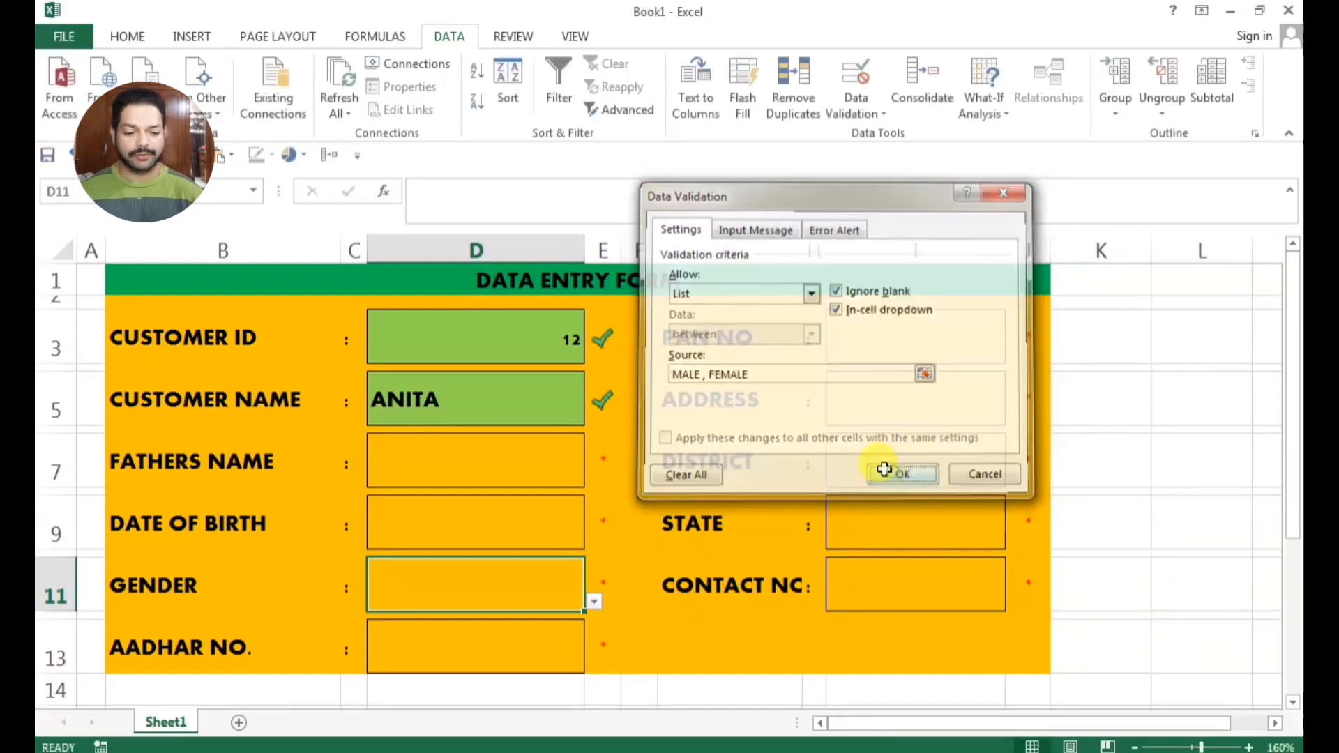
pyautogui.click(593, 603)
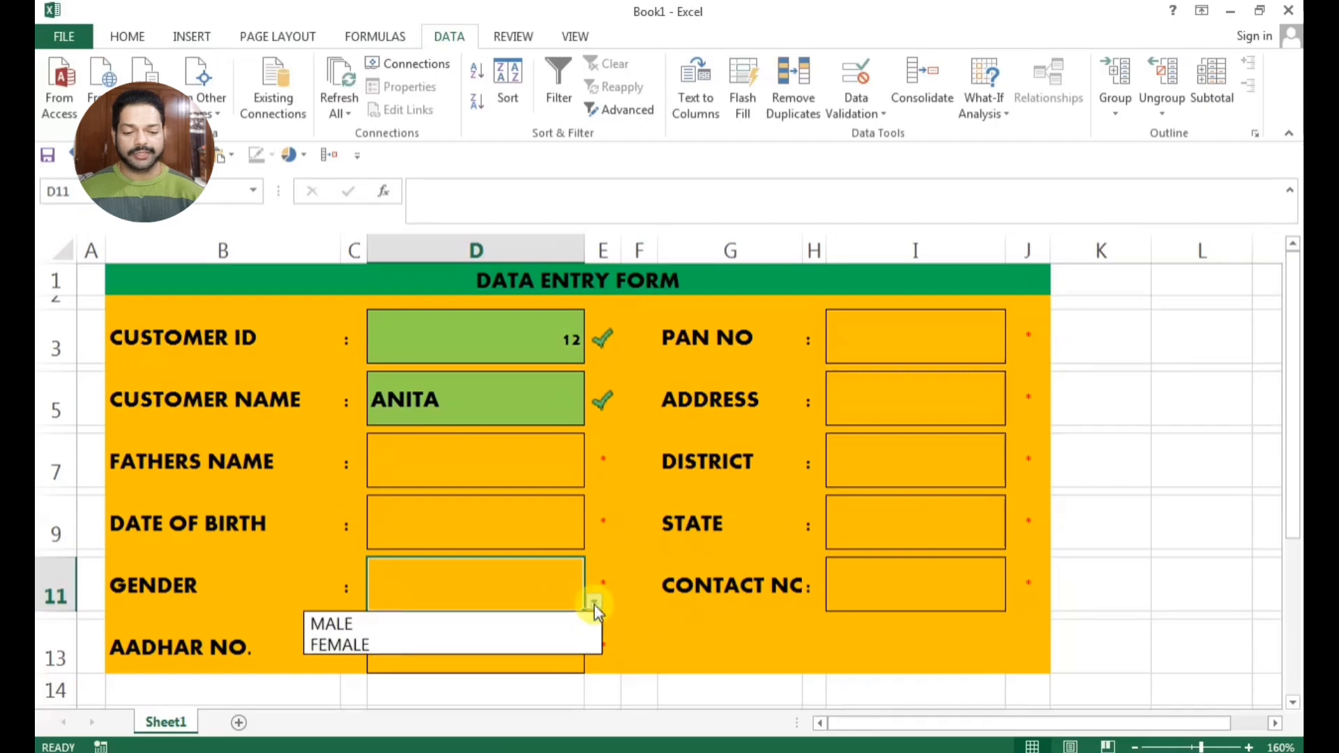
pyautogui.click(595, 605)
# Add a new sheet, enter the heading STATE in cell A1 and widen column A
pyautogui.scroll(-1, 594, 604)
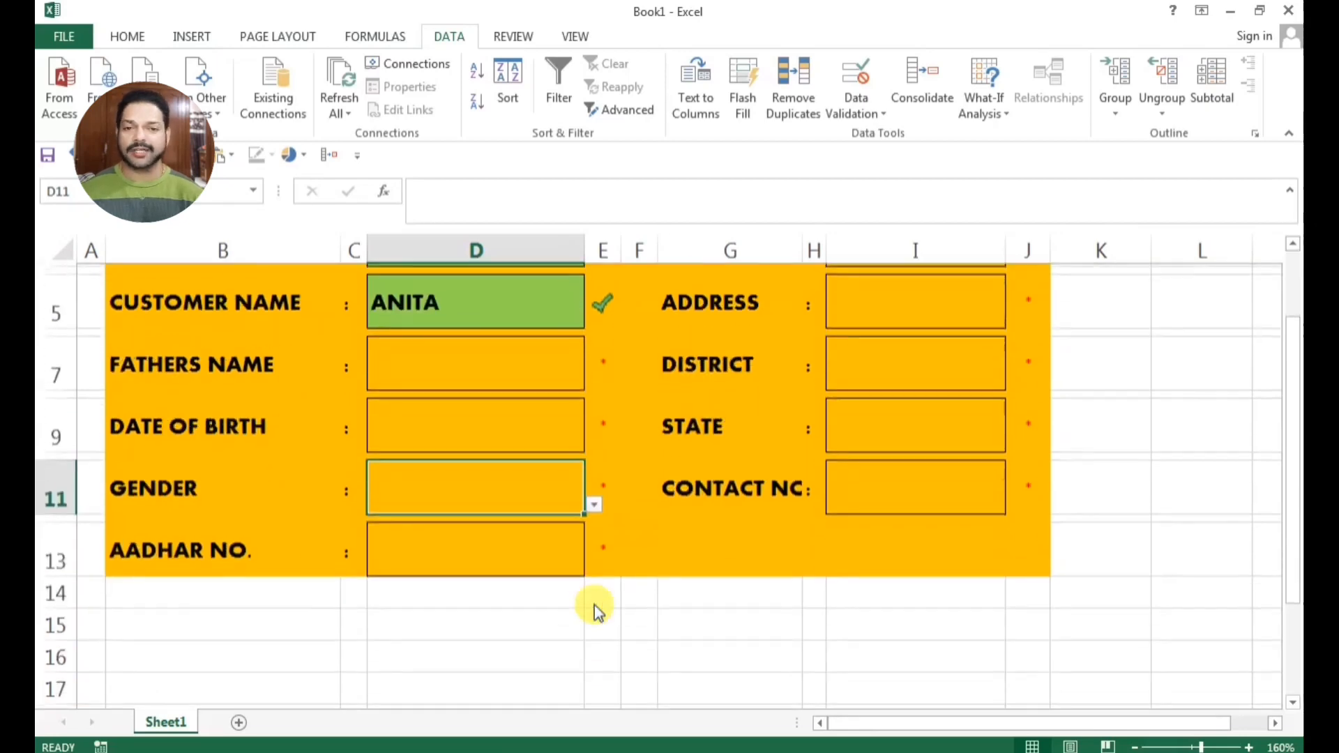
pyautogui.click(239, 724)
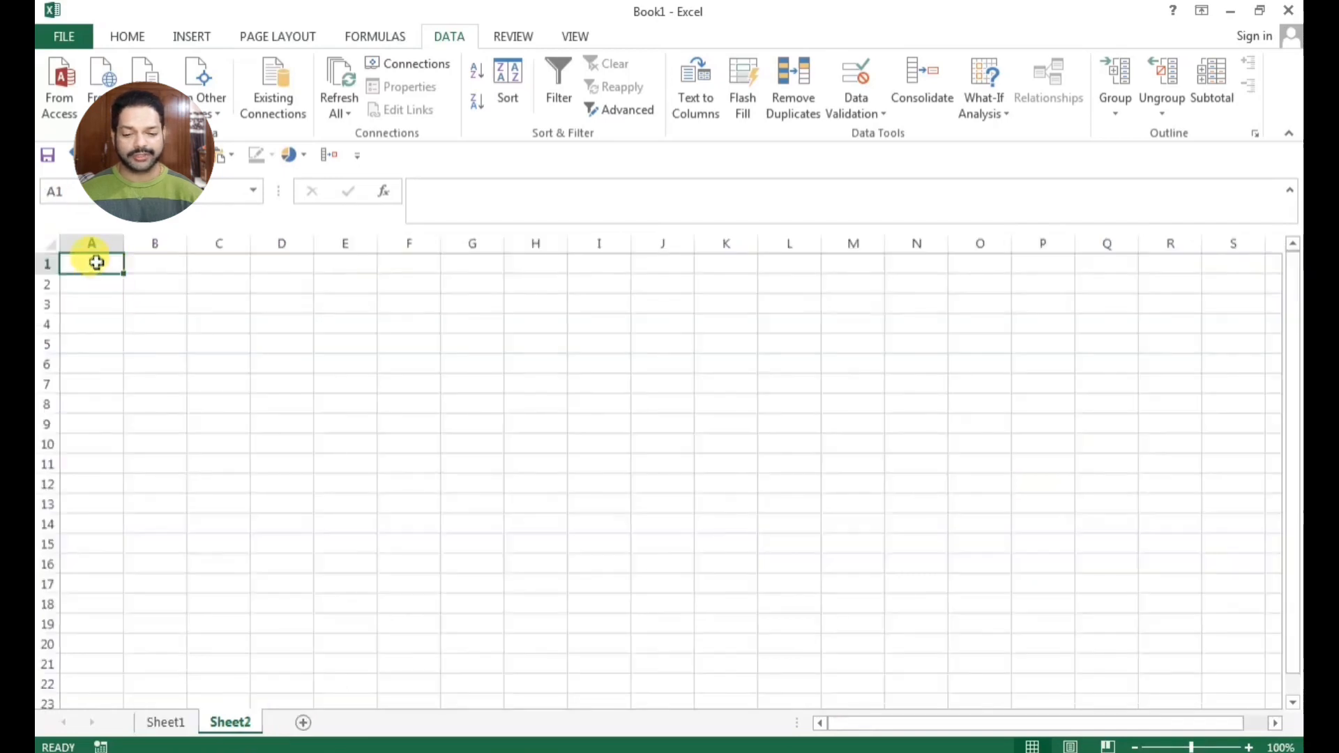
pyautogui.write('STATE')
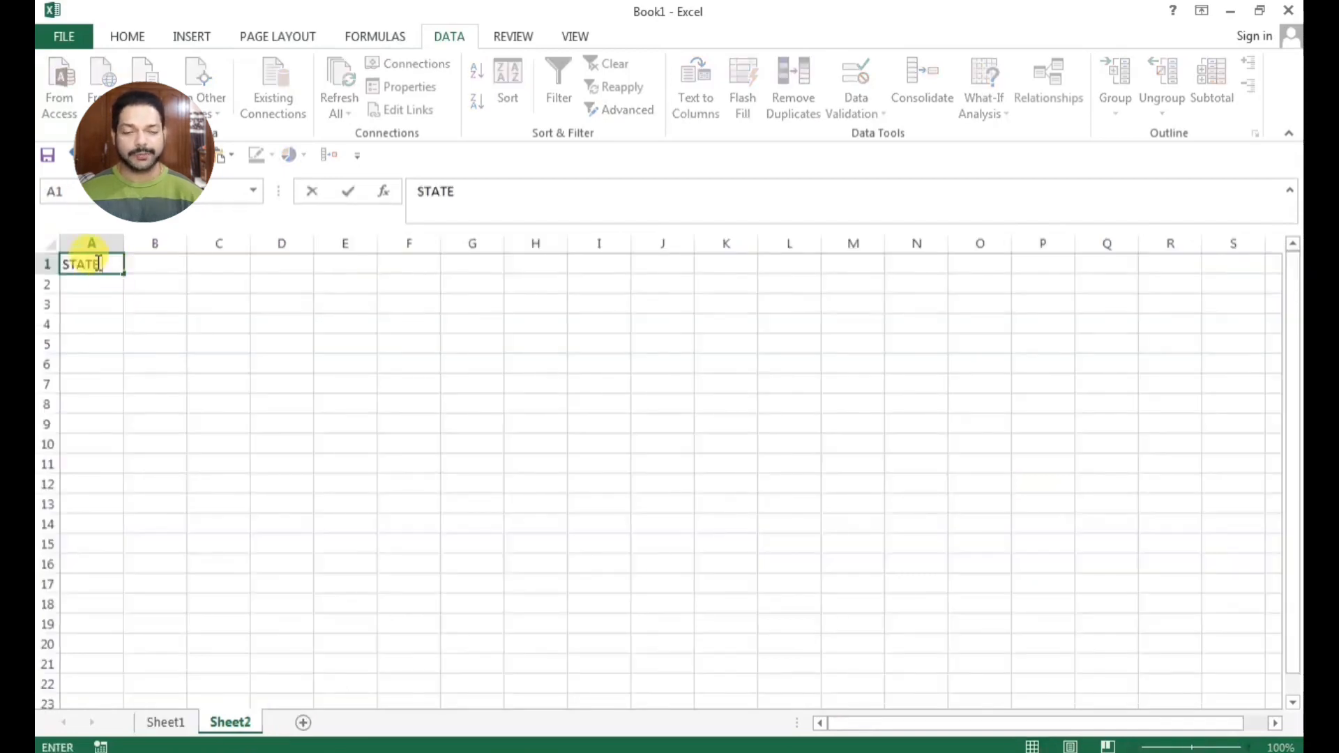
pyautogui.press('Return')
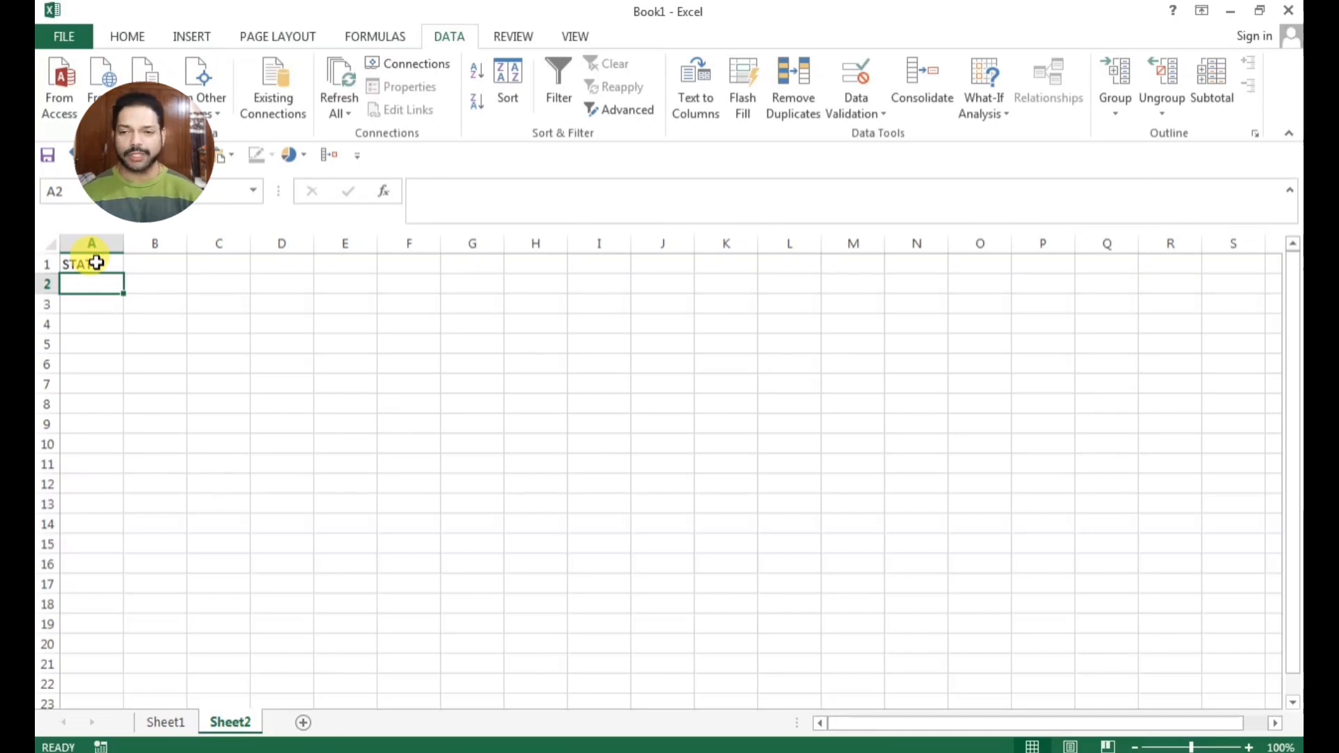
pyautogui.moveTo(123, 243); pyautogui.dragTo(232, 243)
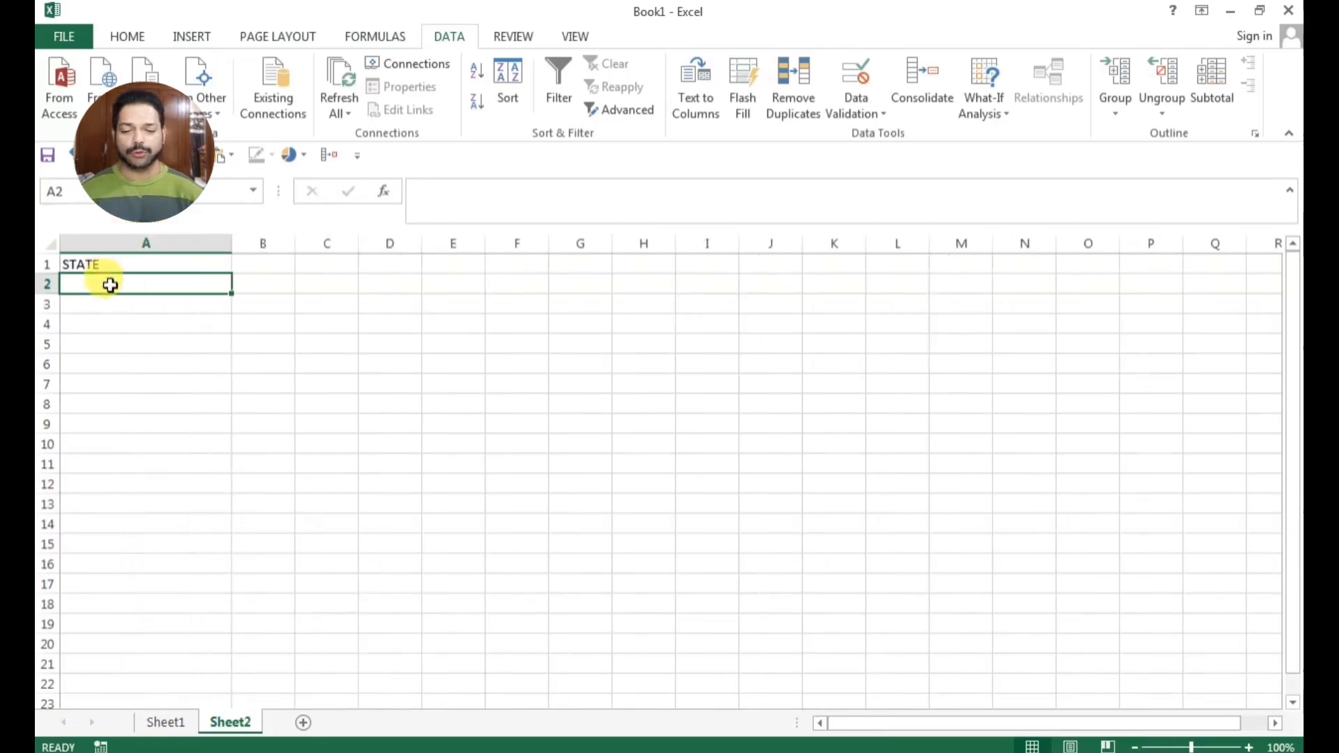
# List CHANDIGARH, MOHALI, PANCHKULA, AMBALA, PATIALA and MANIMANJRA in cells A2 to A7 under the STATE heading
pyautogui.write('CHANDIGAR')
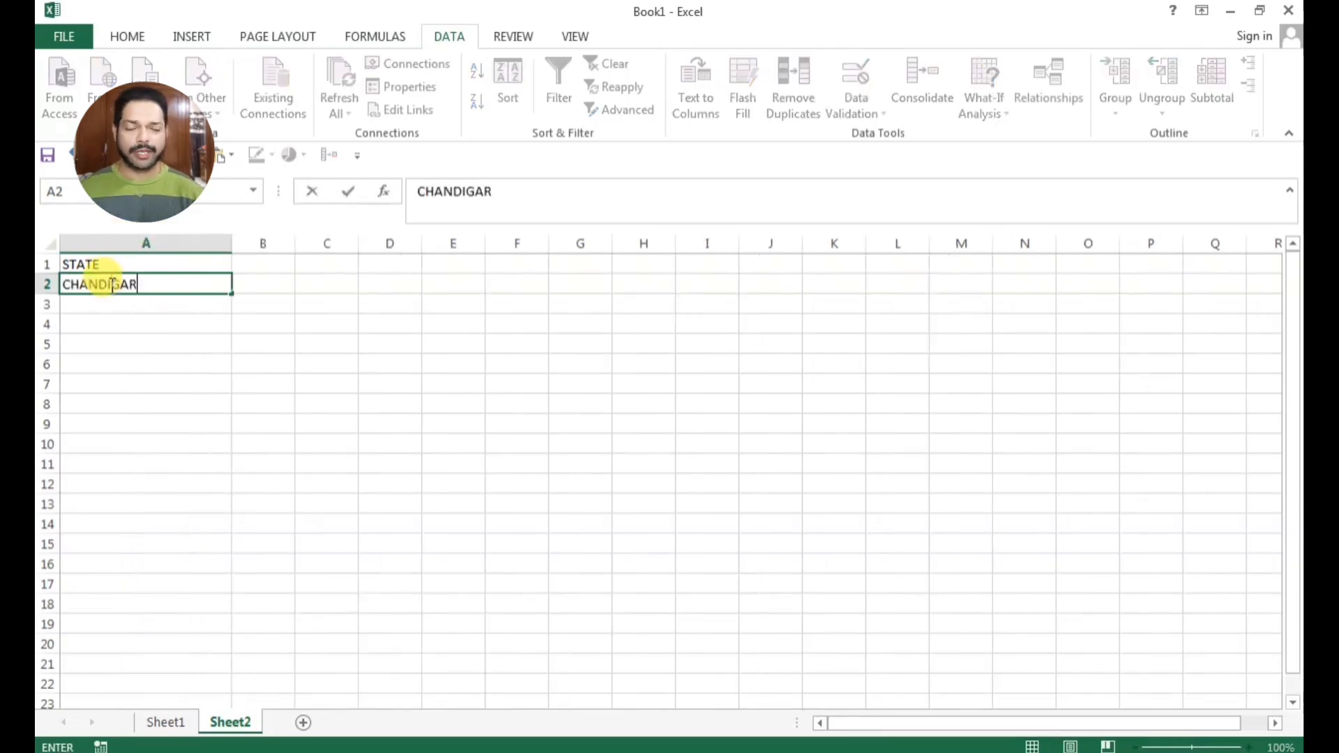
pyautogui.write('H')
pyautogui.press('Return')
pyautogui.write('MOHAL')
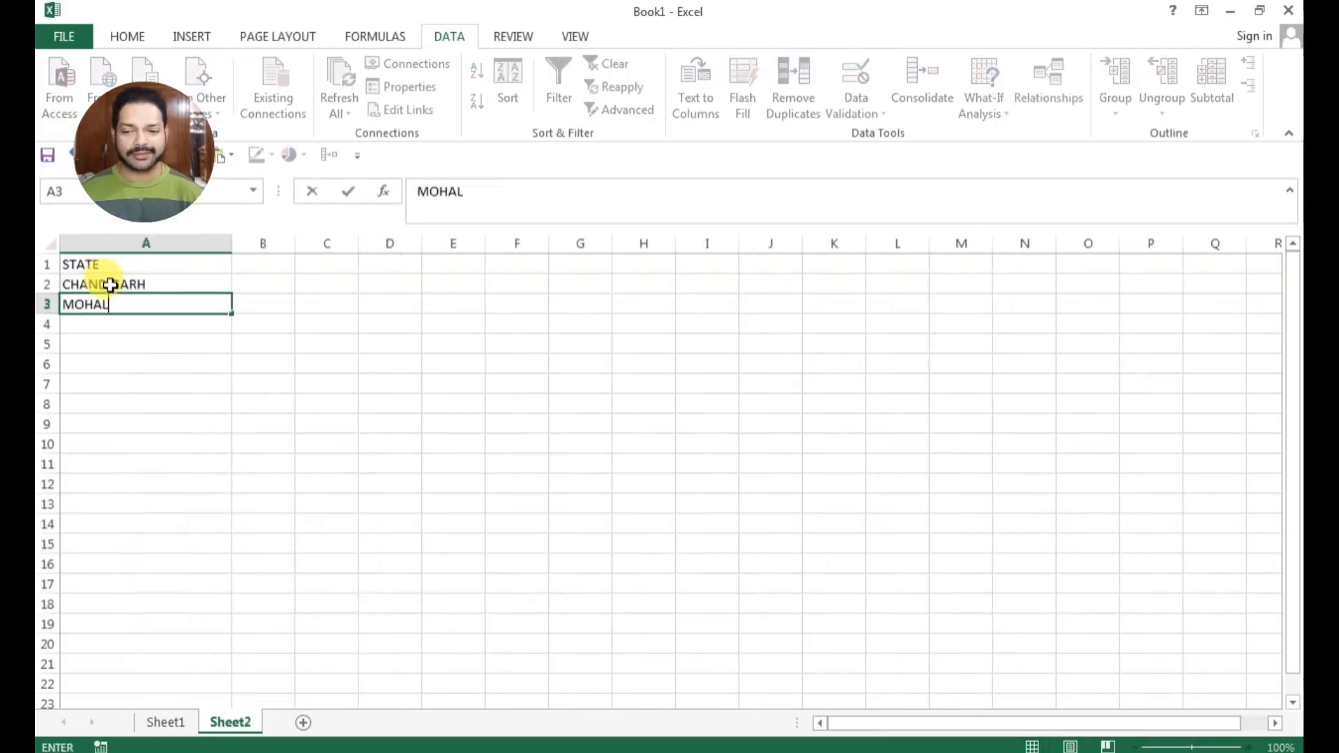
pyautogui.write('I')
pyautogui.press('Return')
pyautogui.write('PANCH')
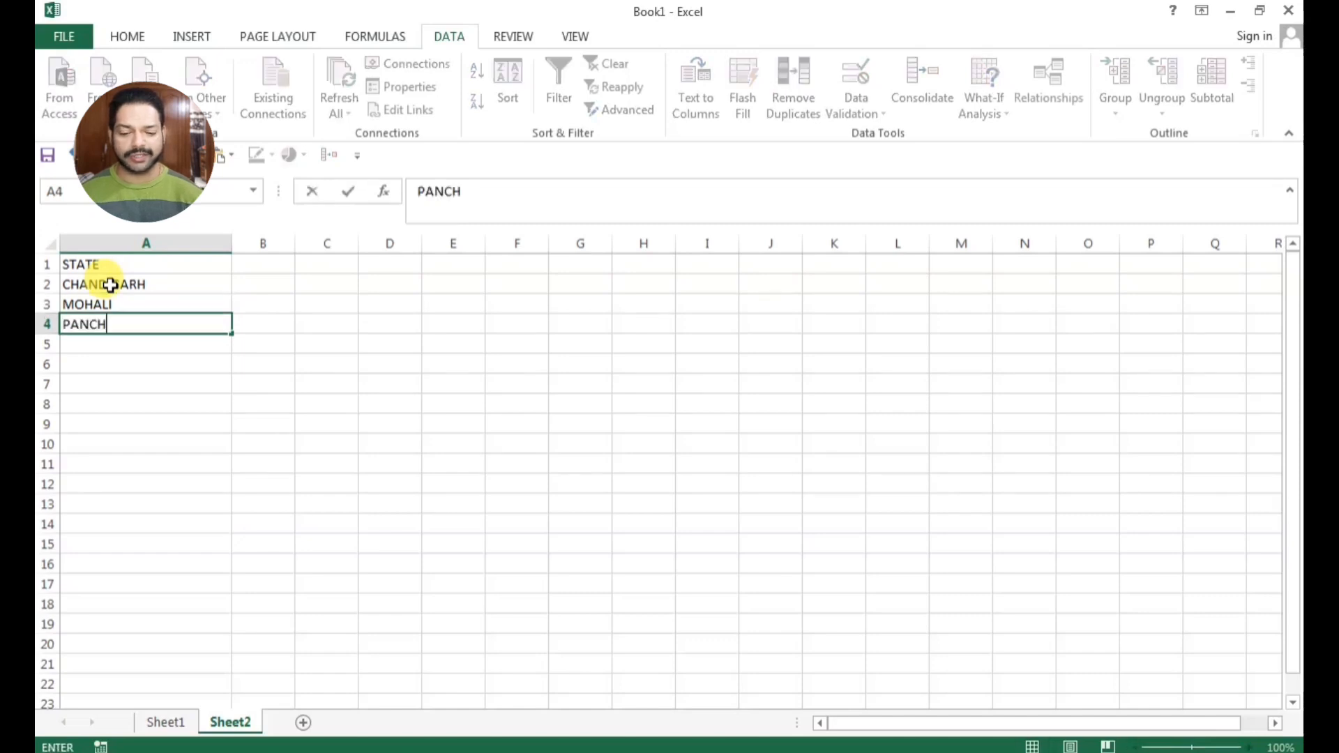
pyautogui.write('KULA')
pyautogui.press('Return')
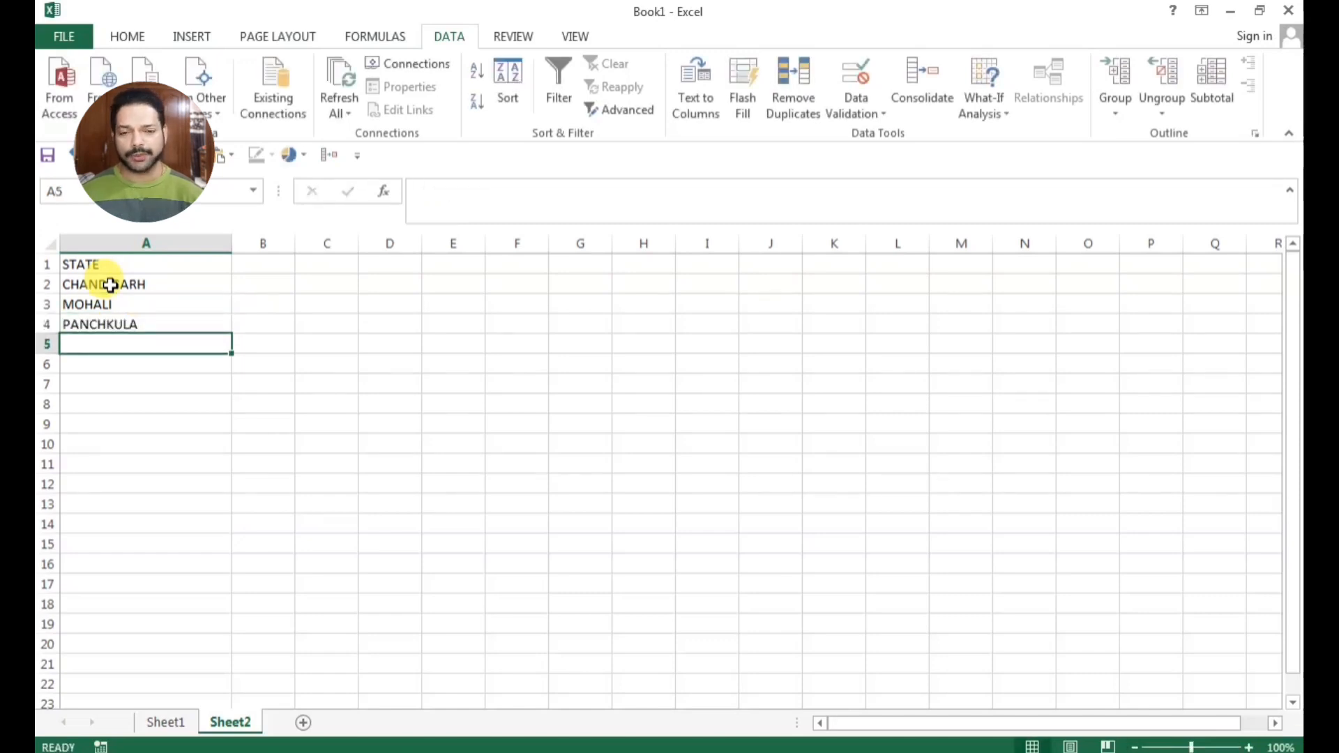
pyautogui.write('AMBALA')
pyautogui.write('PATIALA')
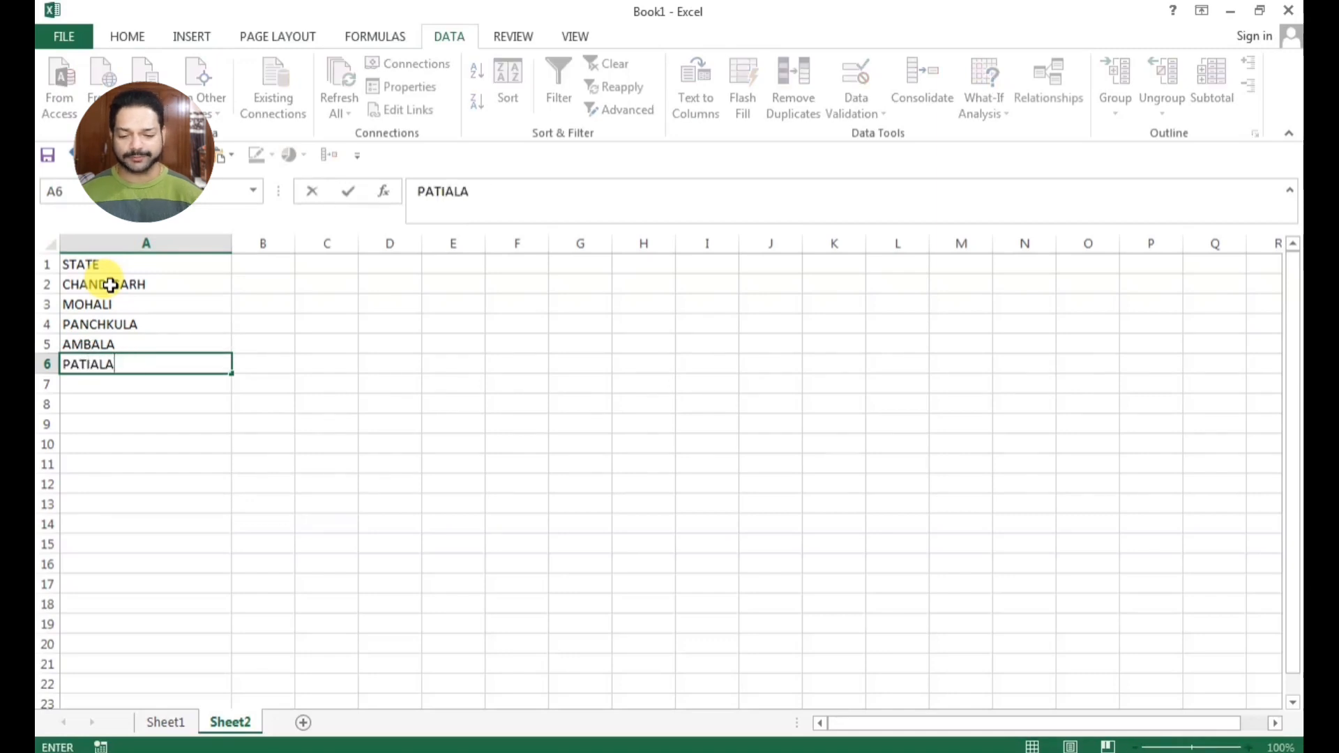
pyautogui.press('Return')
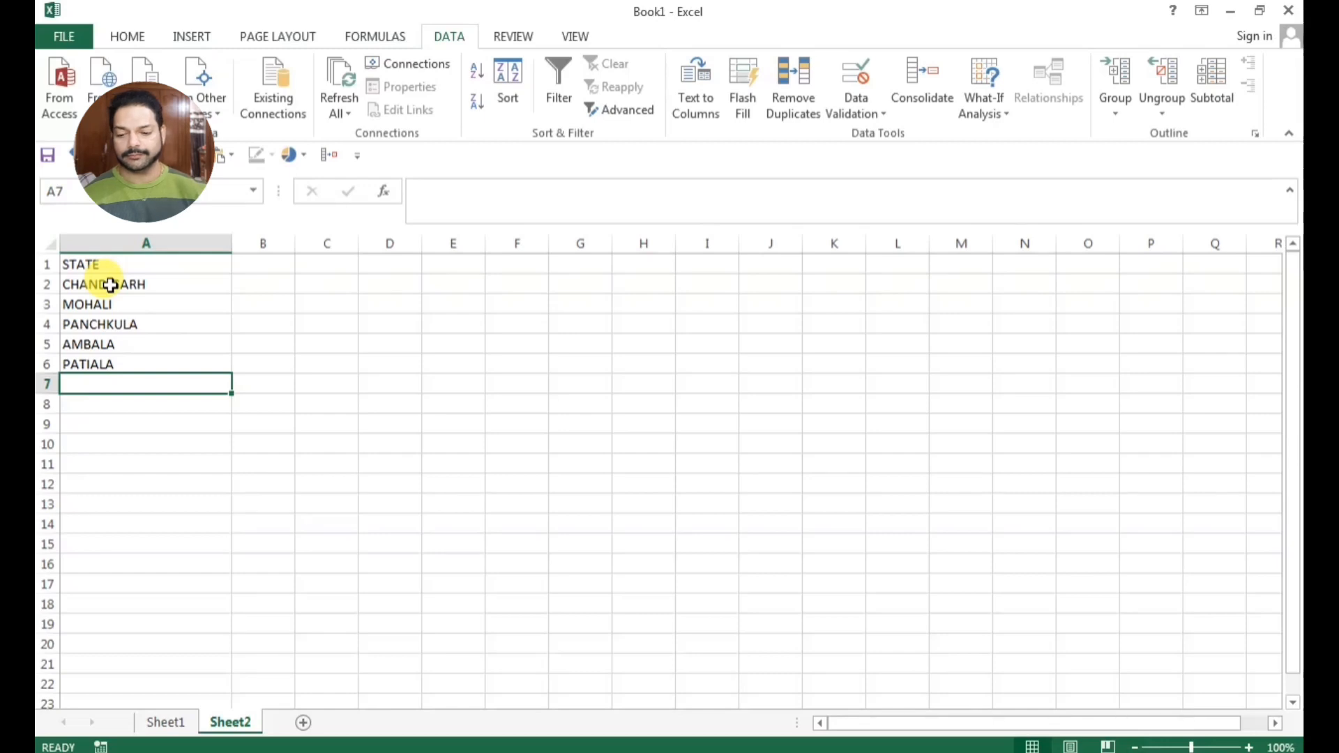
pyautogui.write('MANIMANJRA')
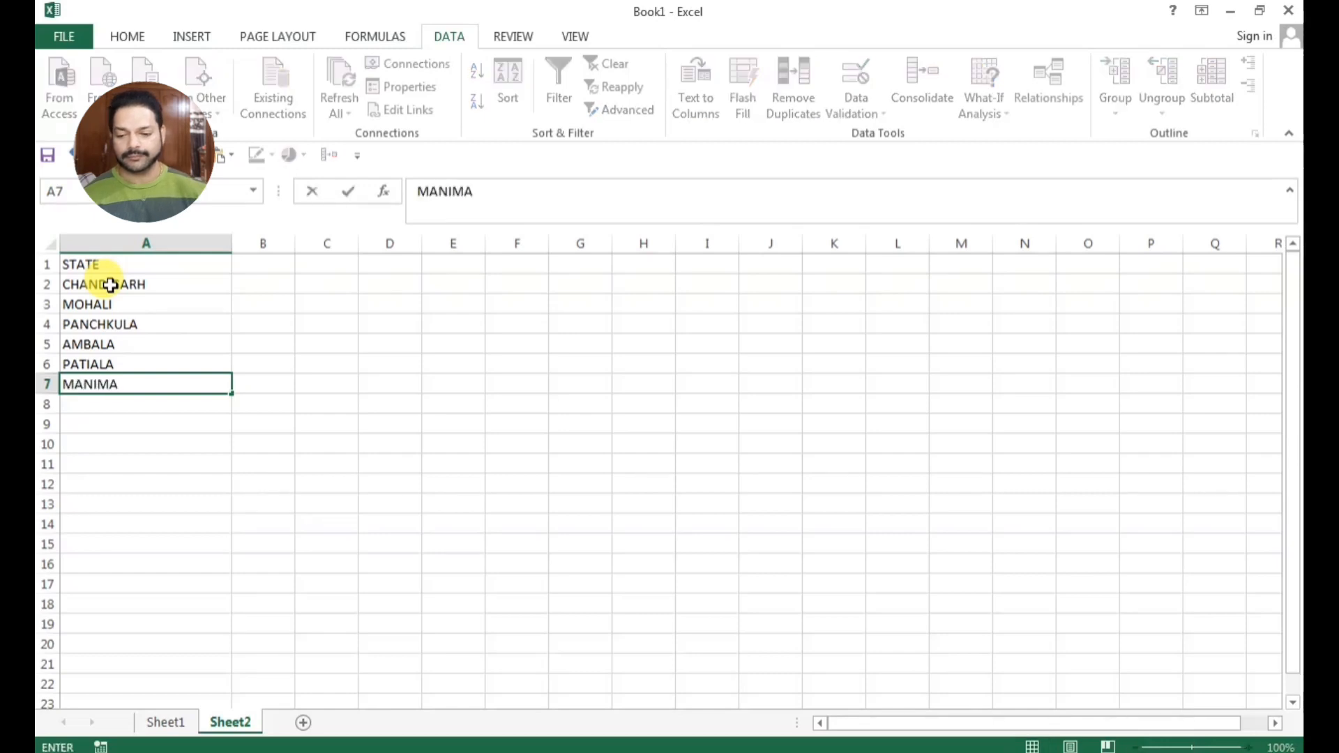
pyautogui.click(389, 439)
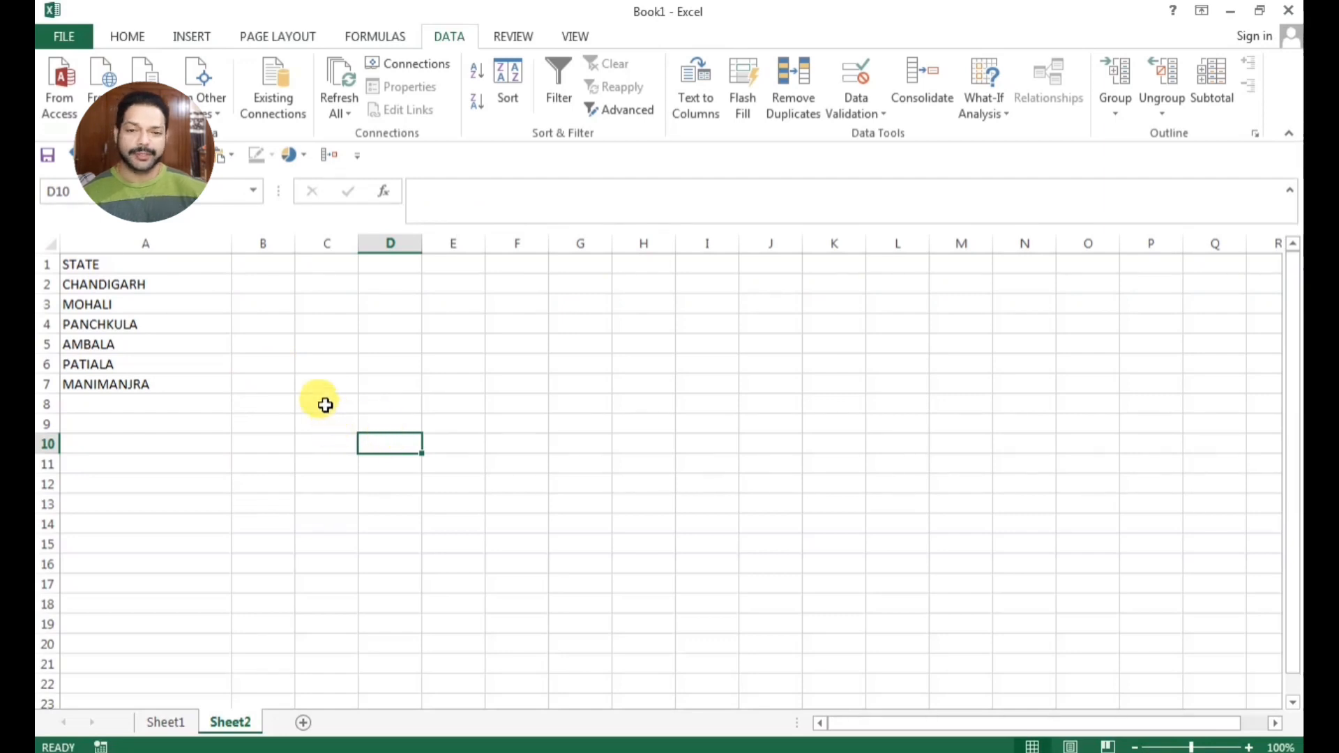
# Start a data validation rule for the STATE entry cell I9 on Sheet1 that allows values from a List
pyautogui.click(164, 722)
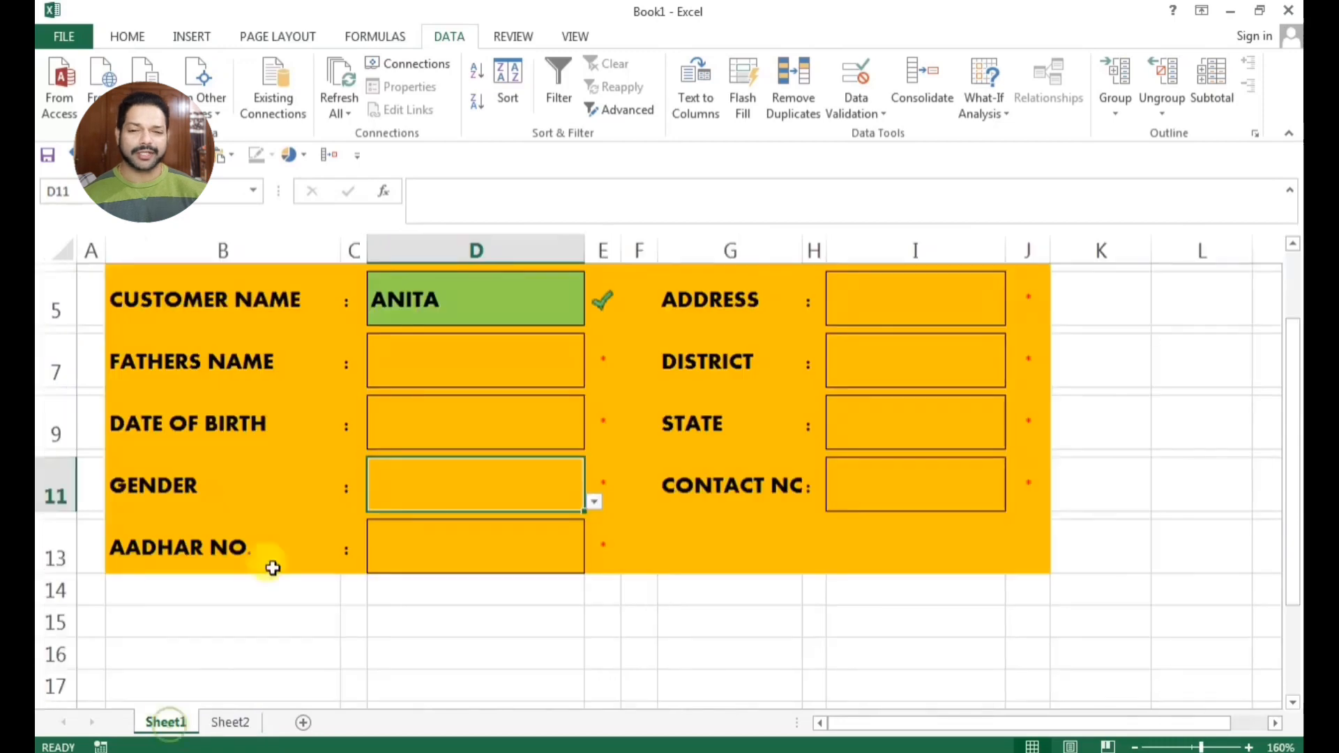
pyautogui.click(971, 421)
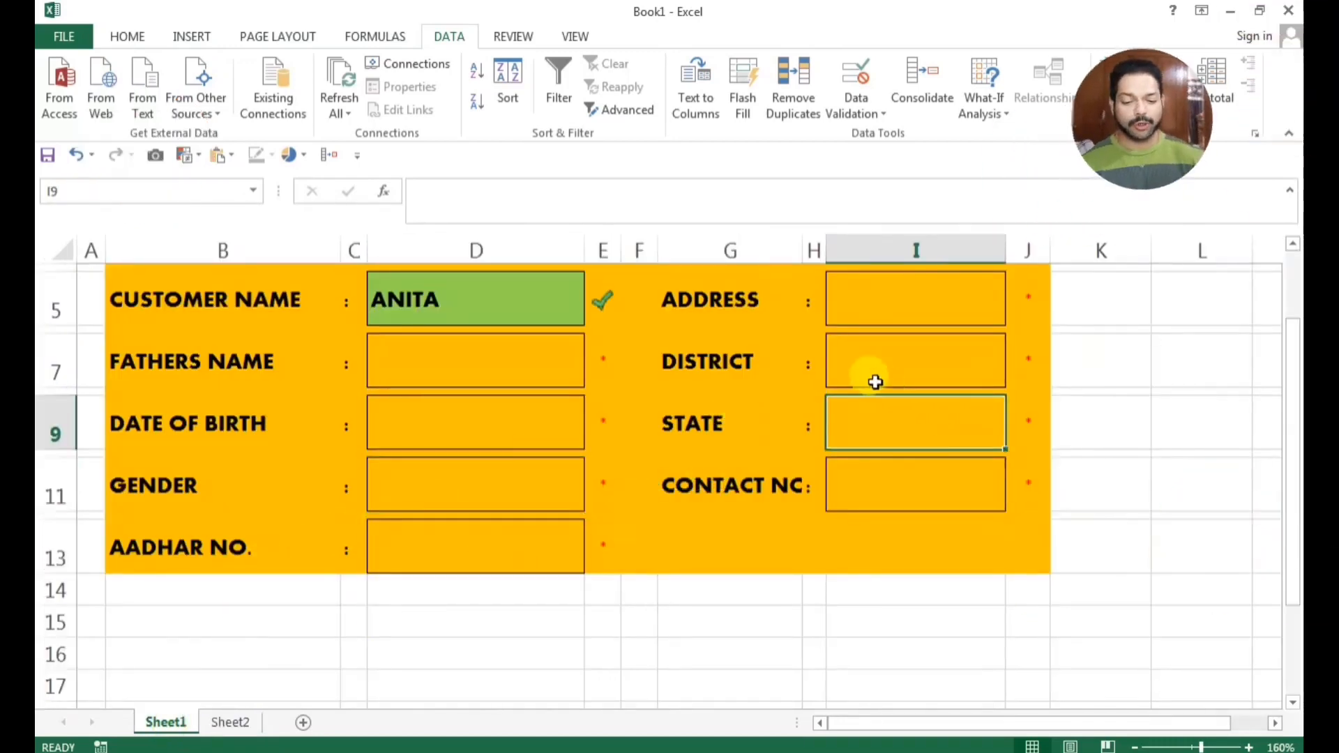
pyautogui.click(860, 77)
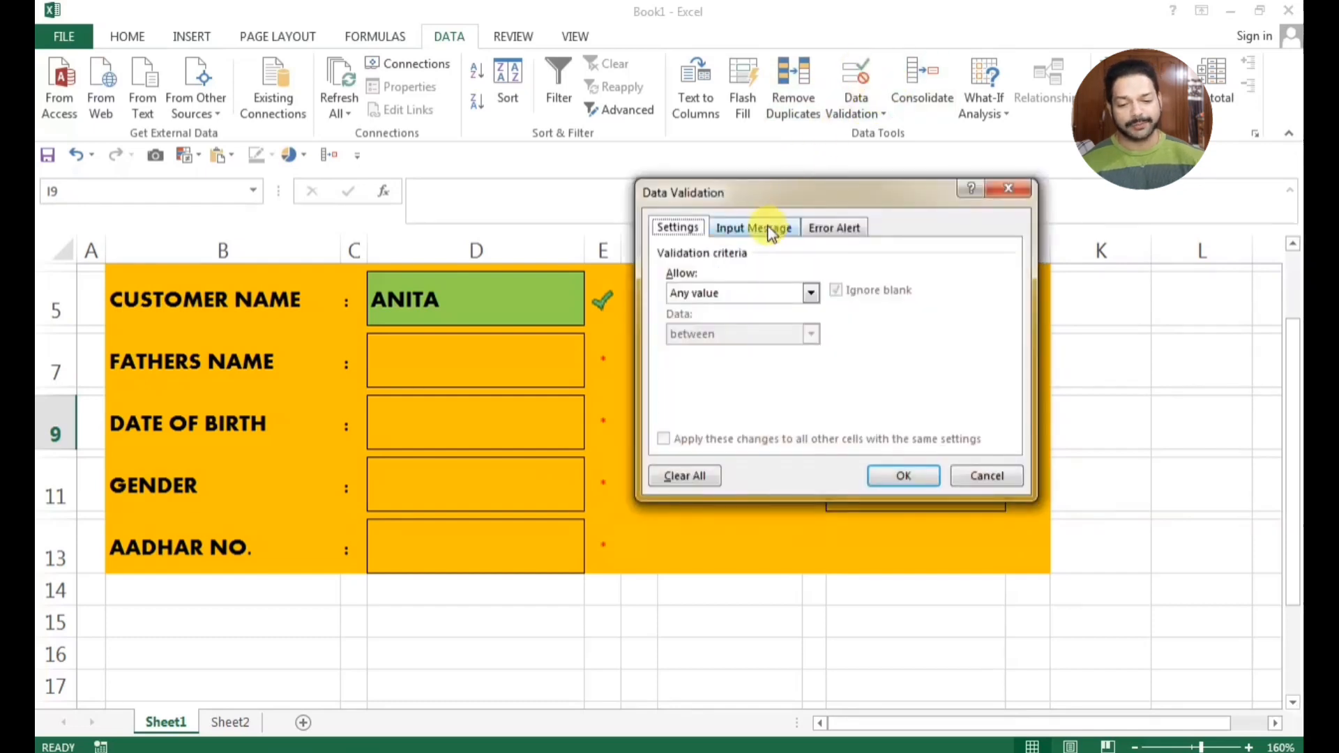
pyautogui.click(699, 293)
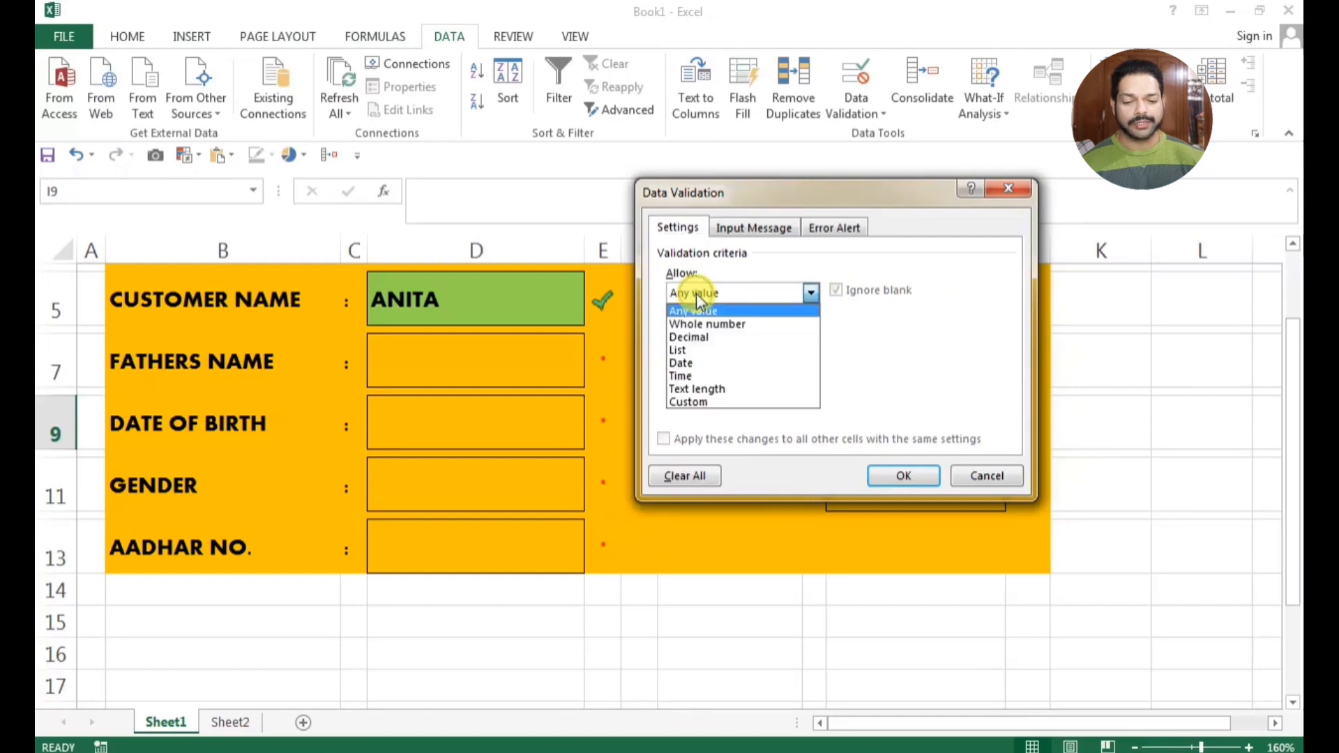
pyautogui.click(703, 350)
pyautogui.click(718, 376)
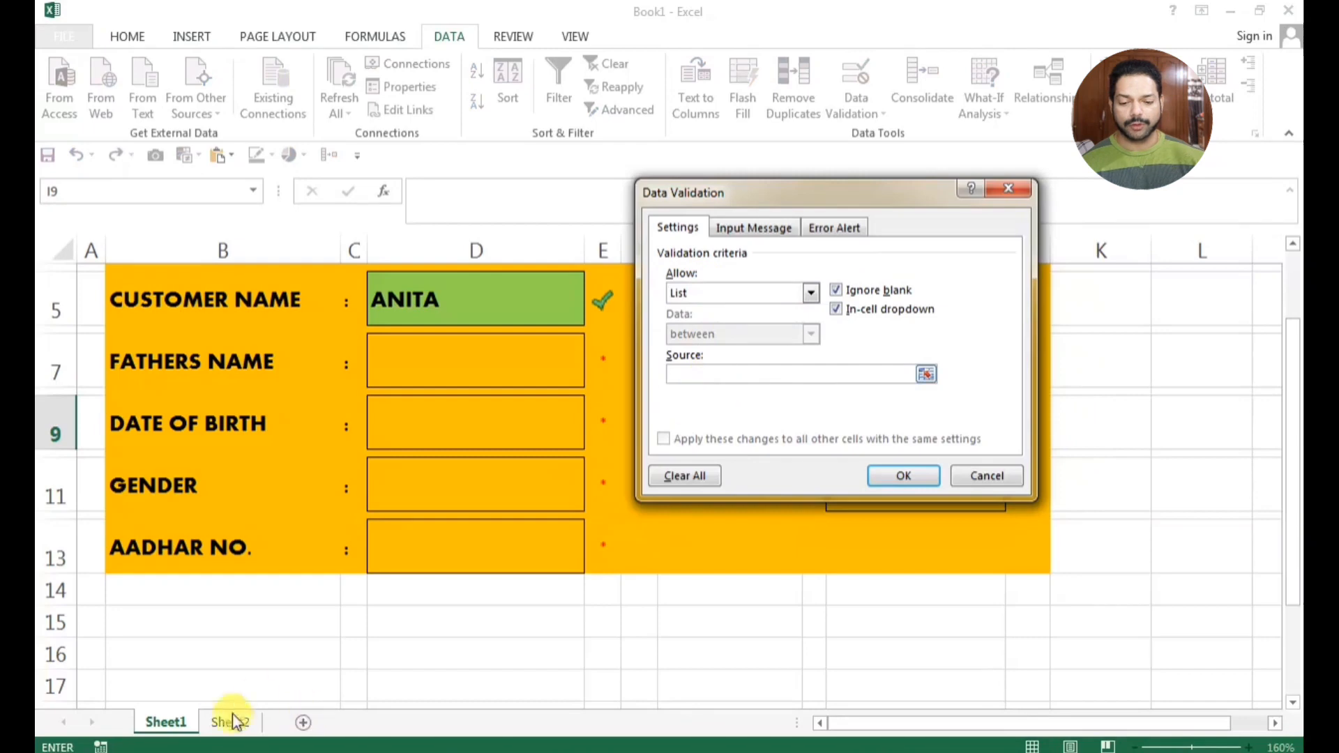
# Apply the validation with Sheet2 cells A2:A7 as the list source and choose CHANDIGARH in the STATE cell
pyautogui.click(928, 374)
pyautogui.hotkey('ctrl', 'pagedown')
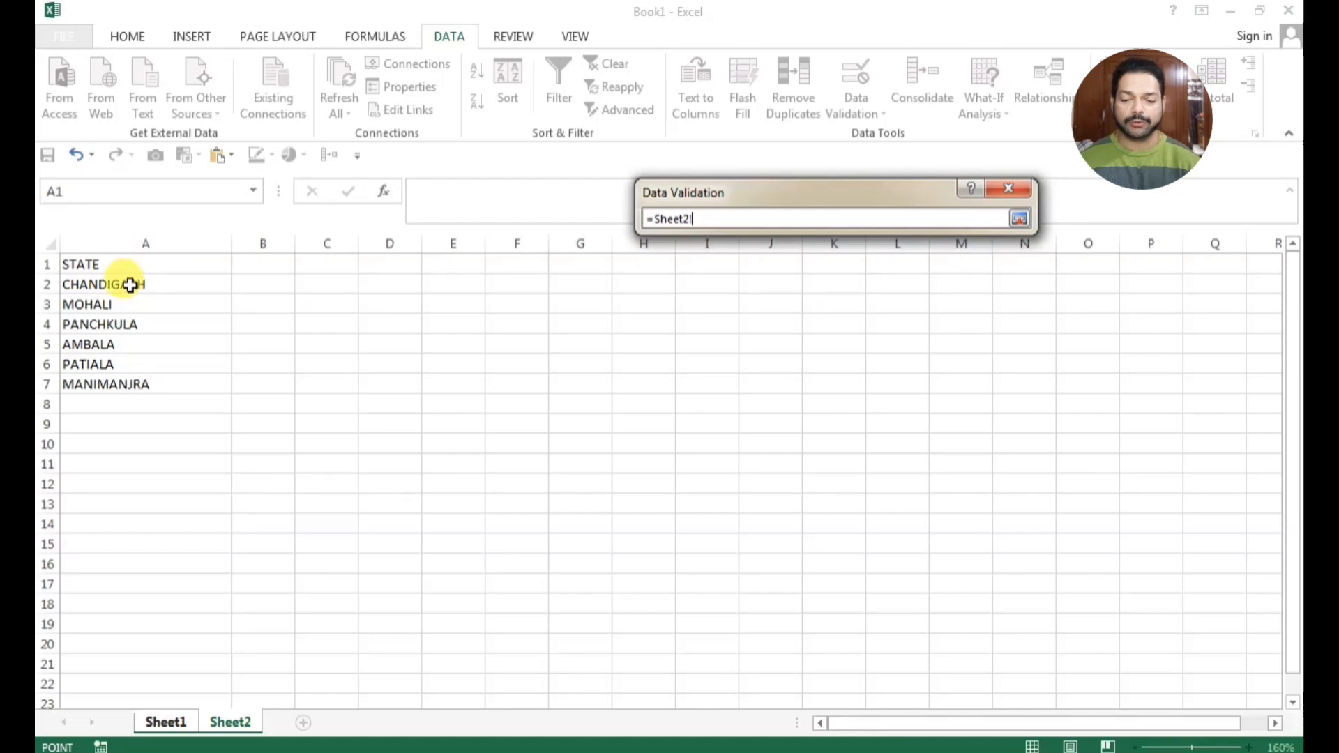
pyautogui.moveTo(130, 285); pyautogui.dragTo(120, 377)
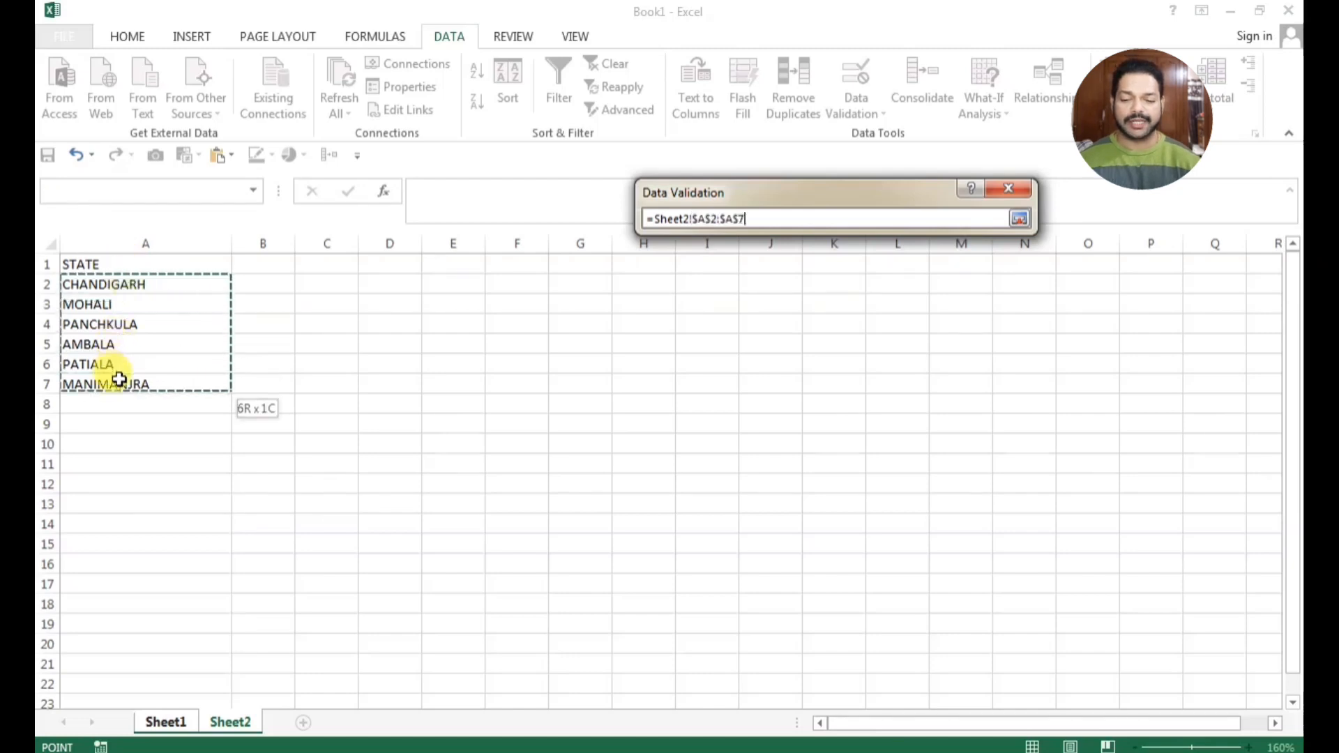
pyautogui.click(1015, 219)
pyautogui.click(910, 479)
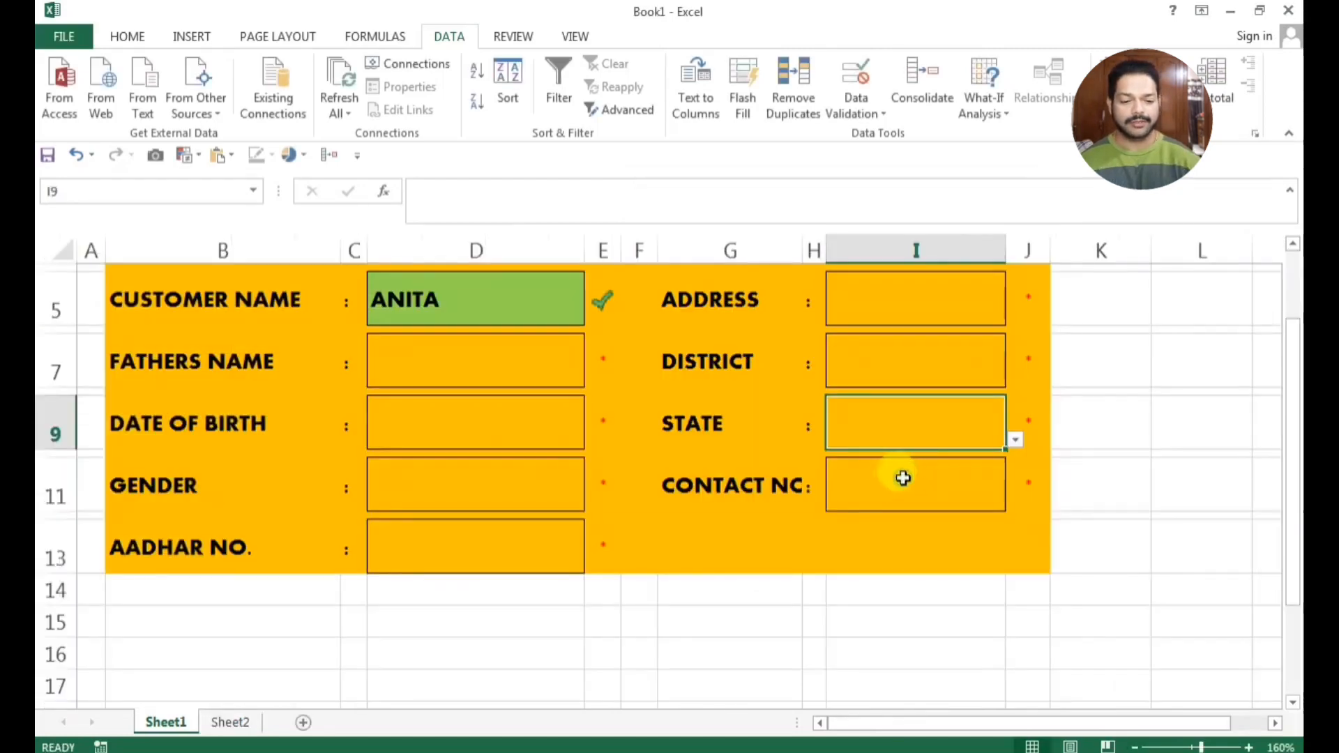
pyautogui.click(1015, 440)
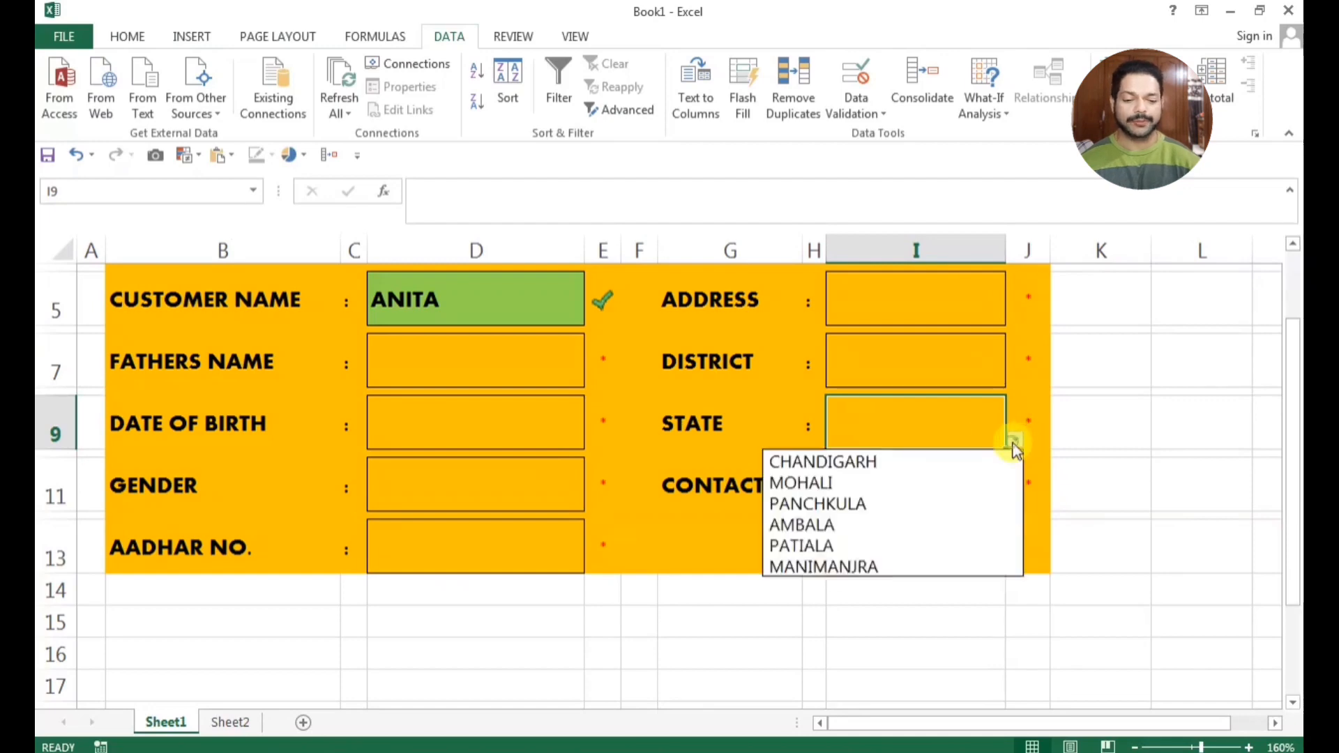
pyautogui.click(842, 468)
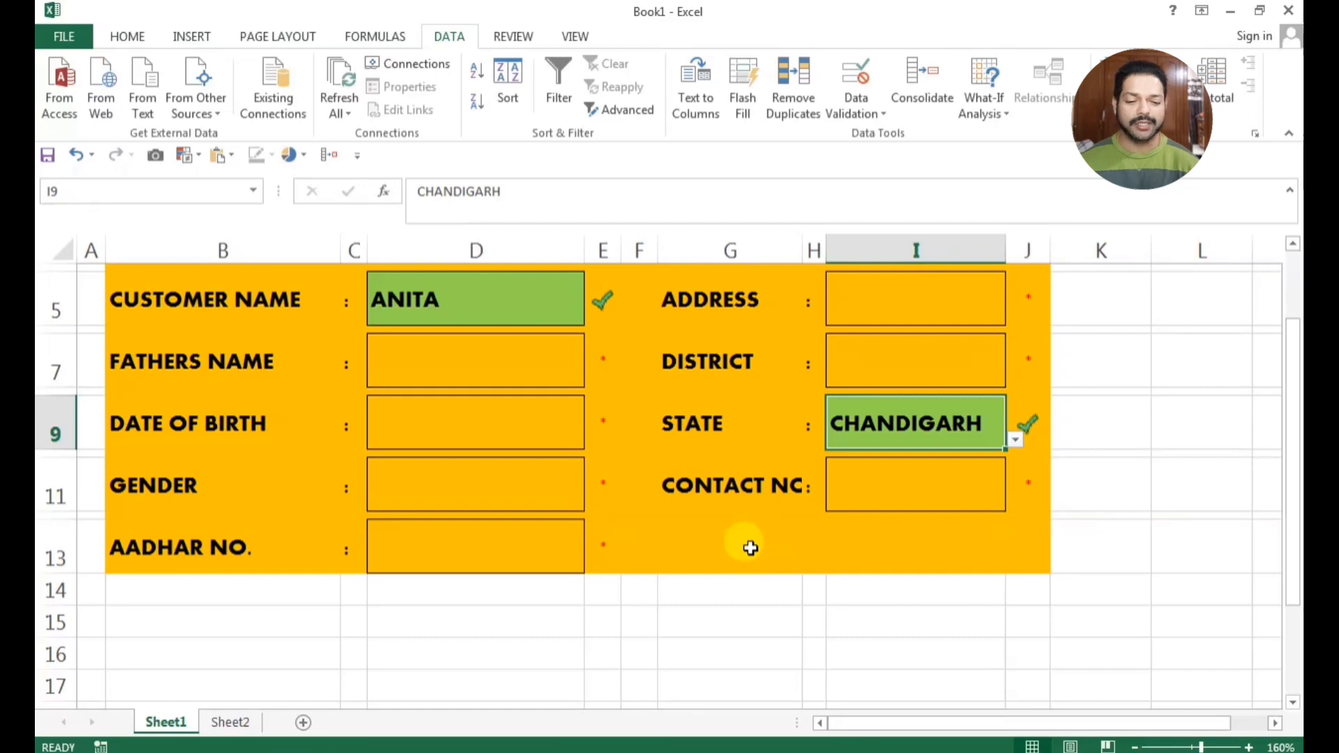
# Draw a small rounded rectangle shape below the CONTACT NO label in row 13 of the form
pyautogui.click(191, 35)
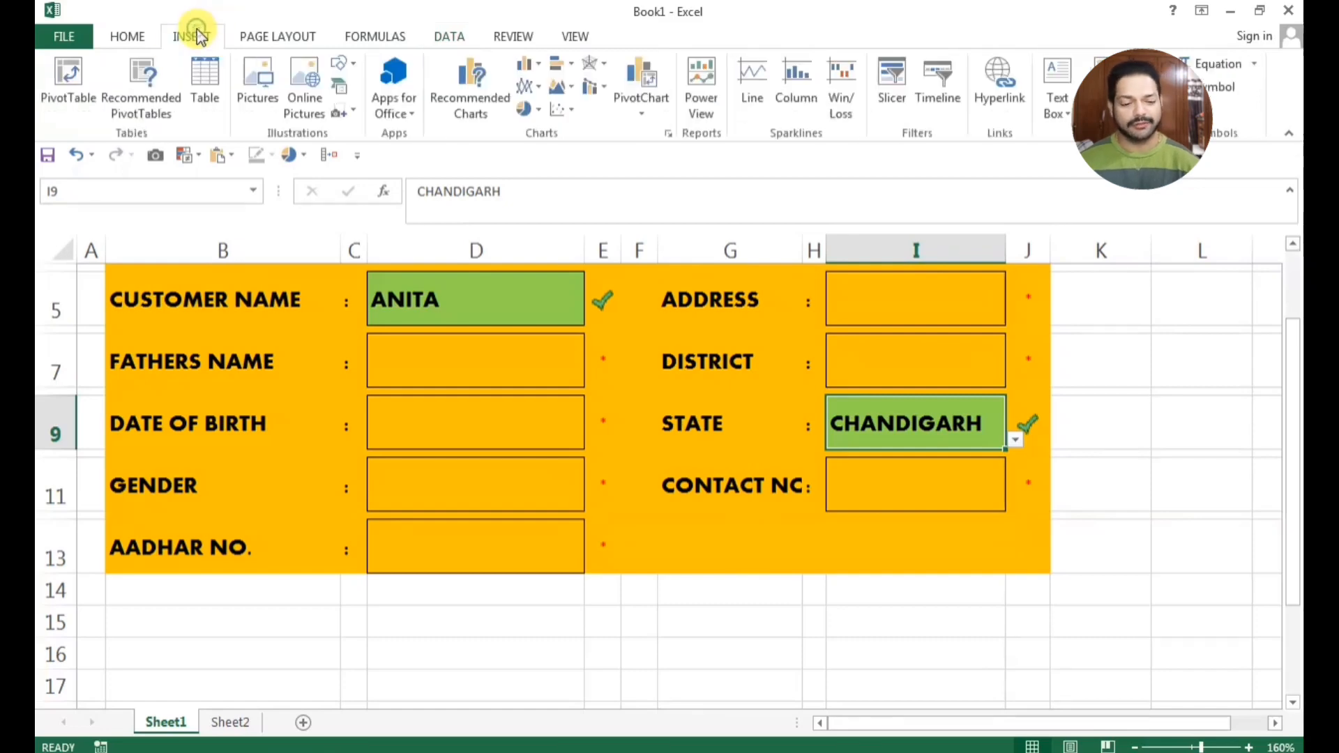
pyautogui.click(352, 63)
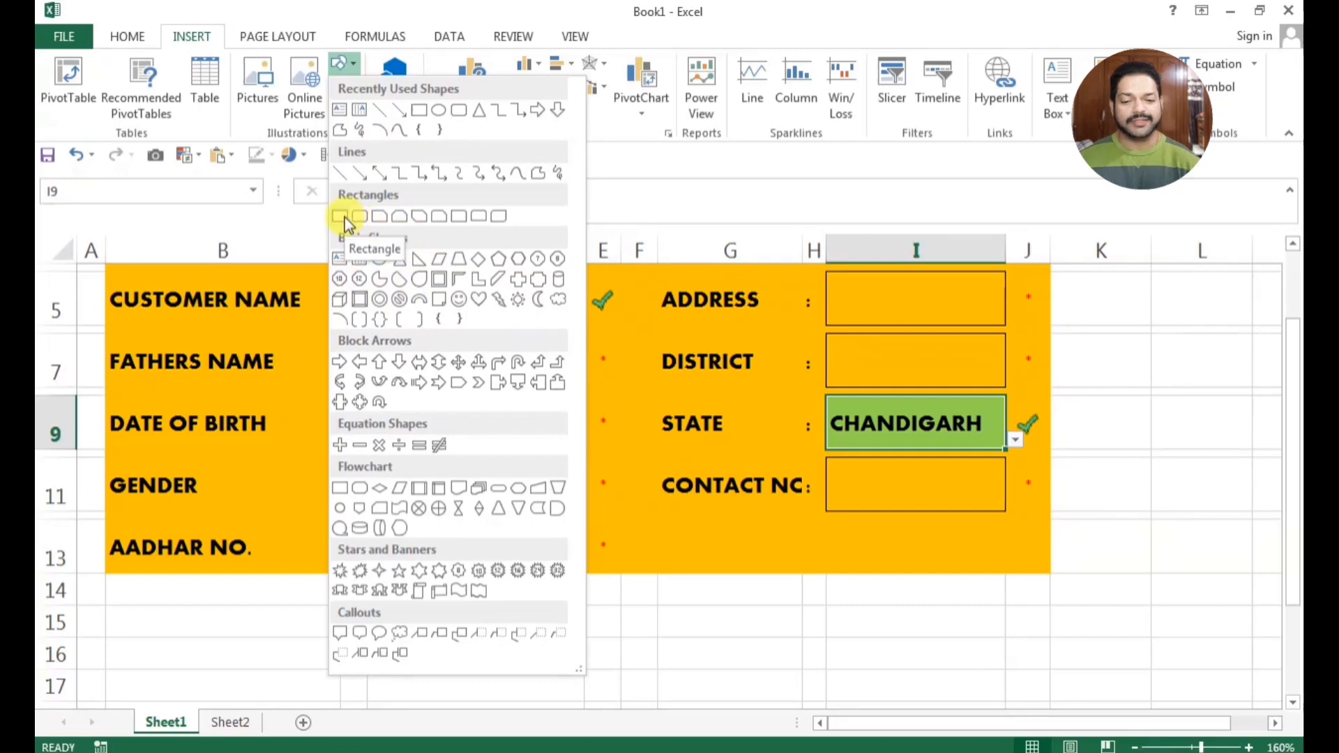
pyautogui.click(458, 111)
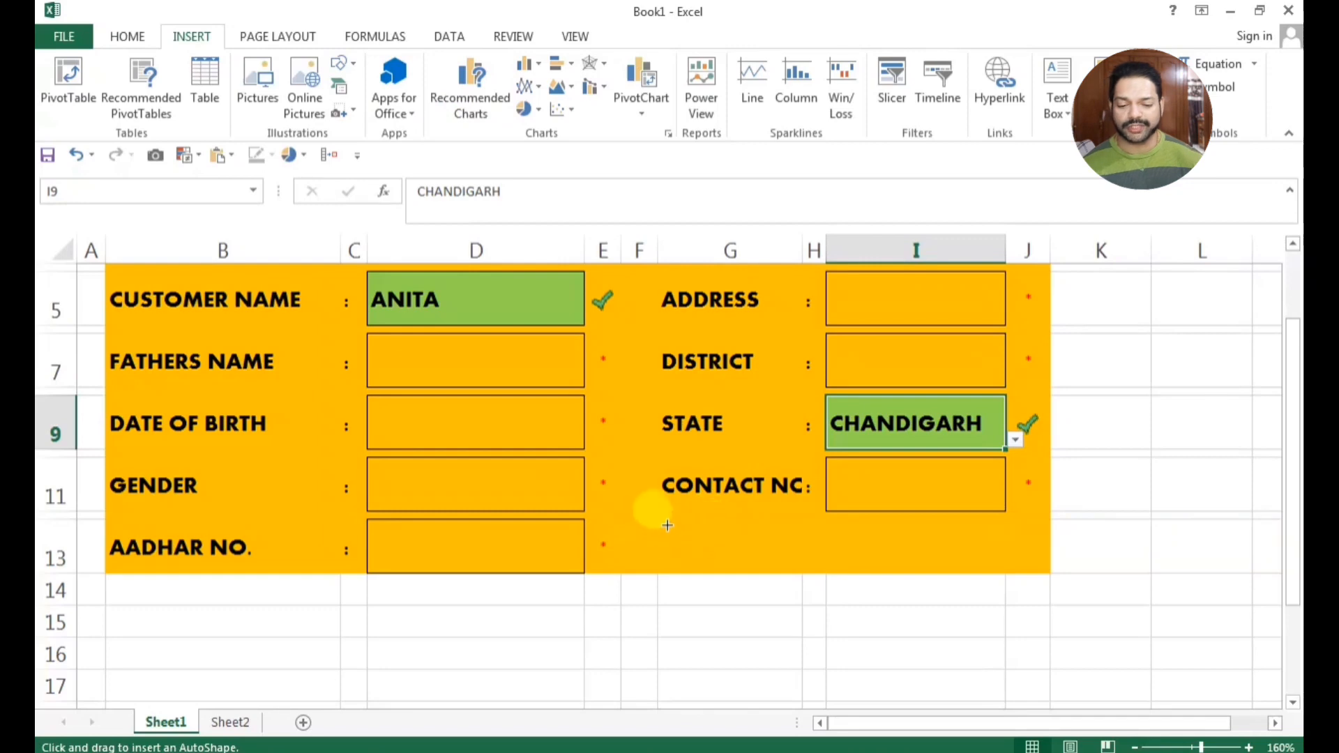
pyautogui.moveTo(670, 524); pyautogui.dragTo(774, 563)
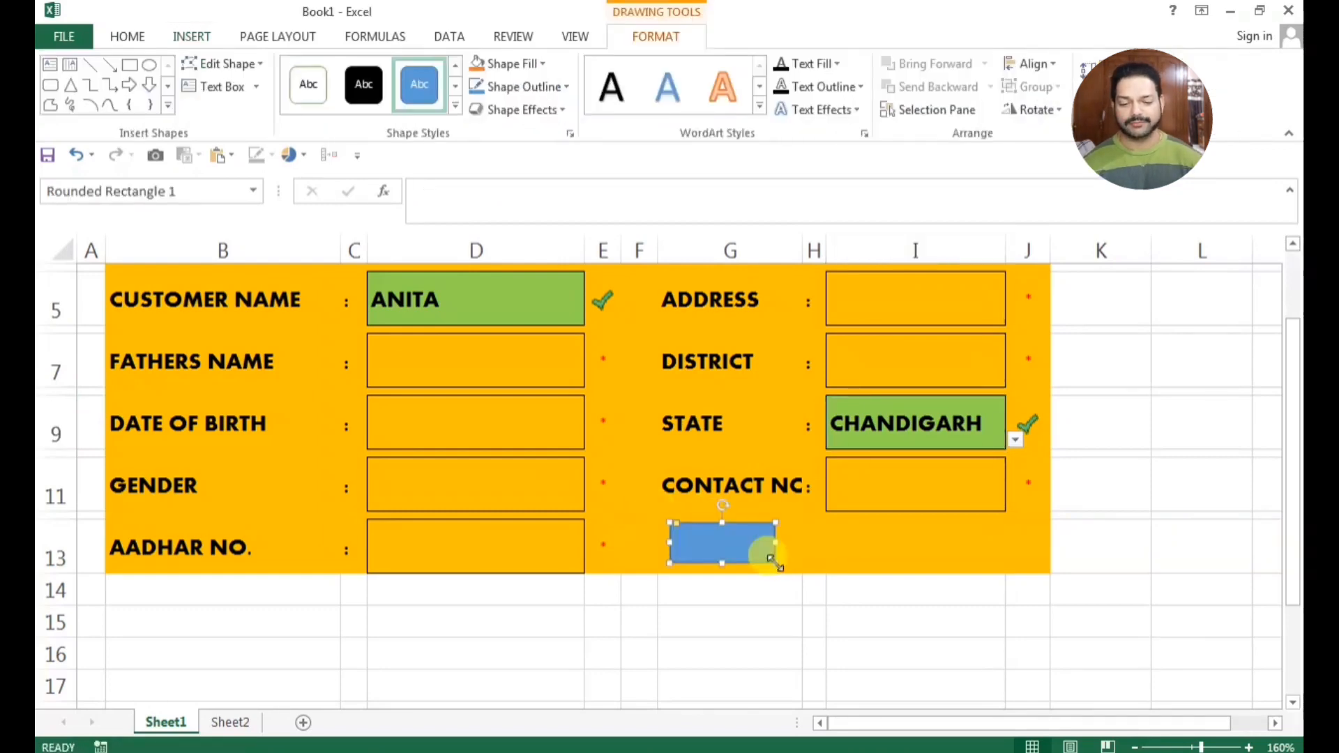
# Try a dark gold fill on the rounded rectangle and change it to the standard Blue
pyautogui.click(509, 65)
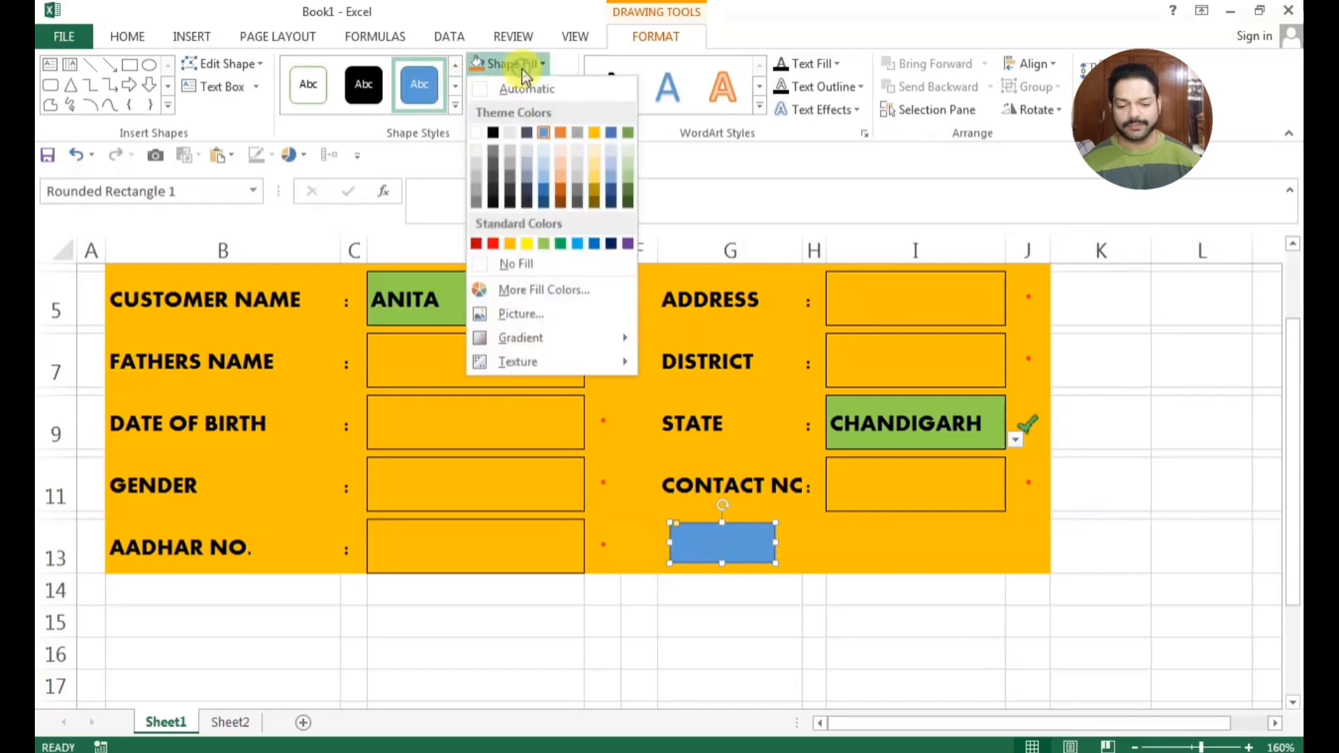
pyautogui.click(597, 195)
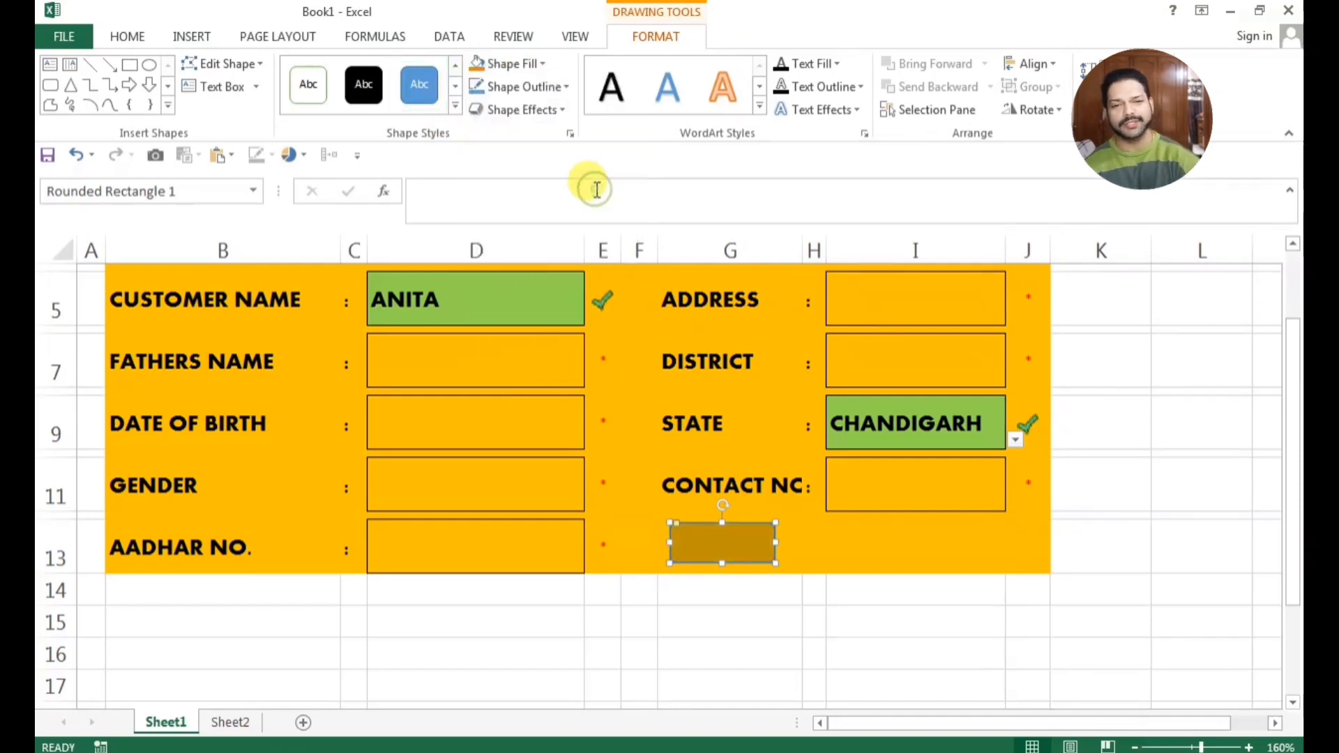
pyautogui.click(544, 65)
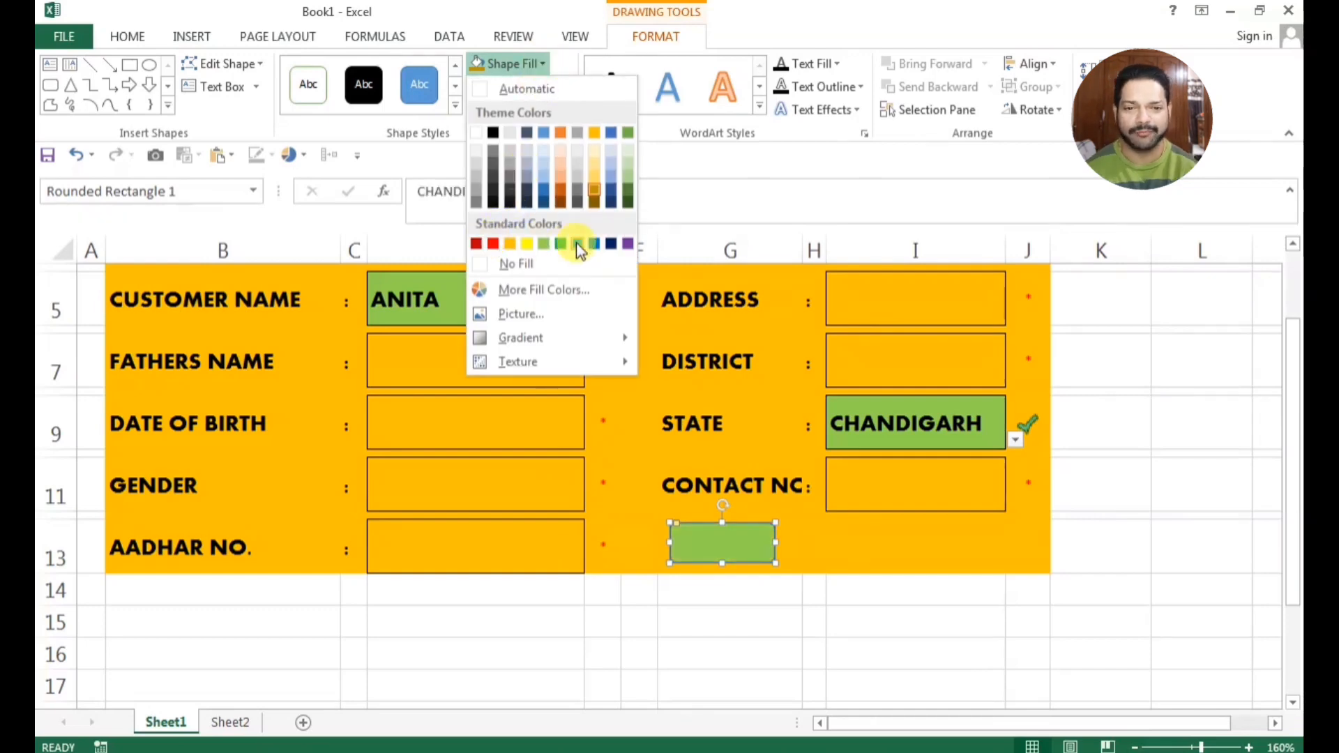
pyautogui.click(595, 244)
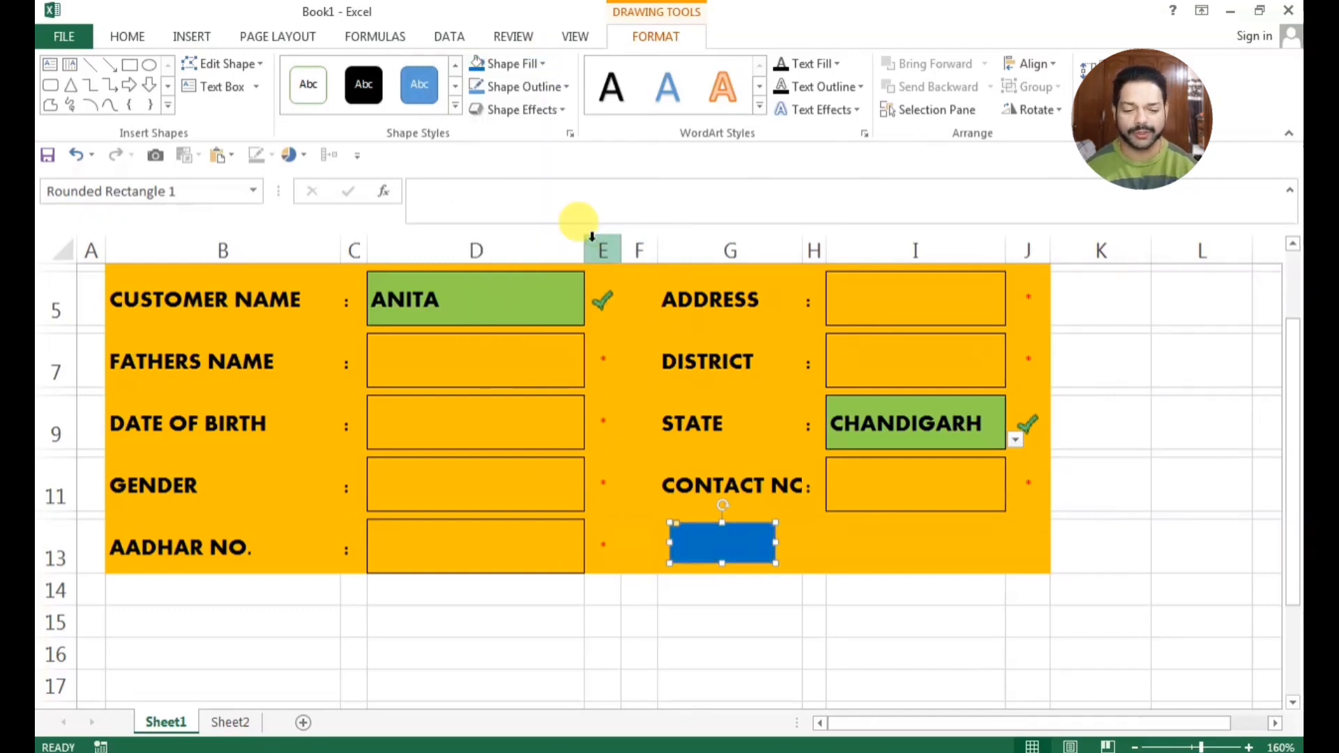
# Fill the rounded rectangle in row 13 with the standard Green and remove its outline
pyautogui.click(562, 112)
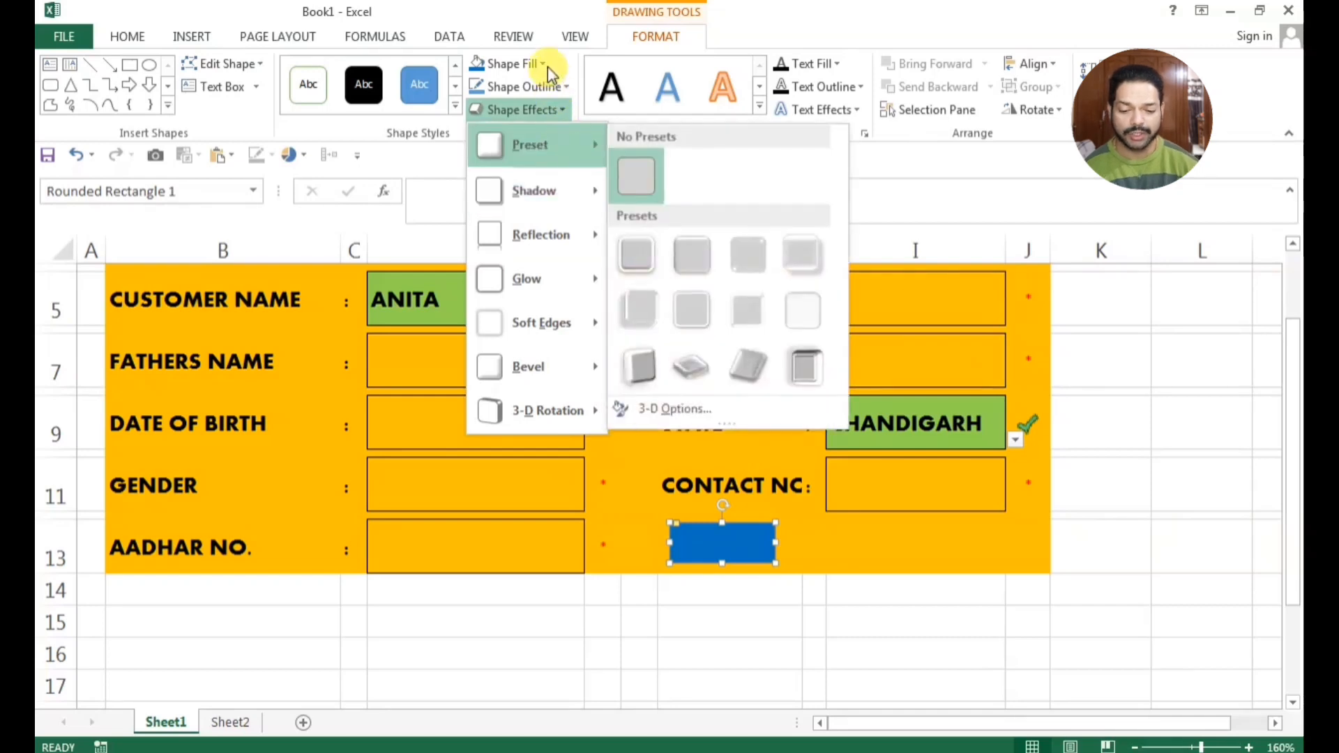
pyautogui.click(547, 64)
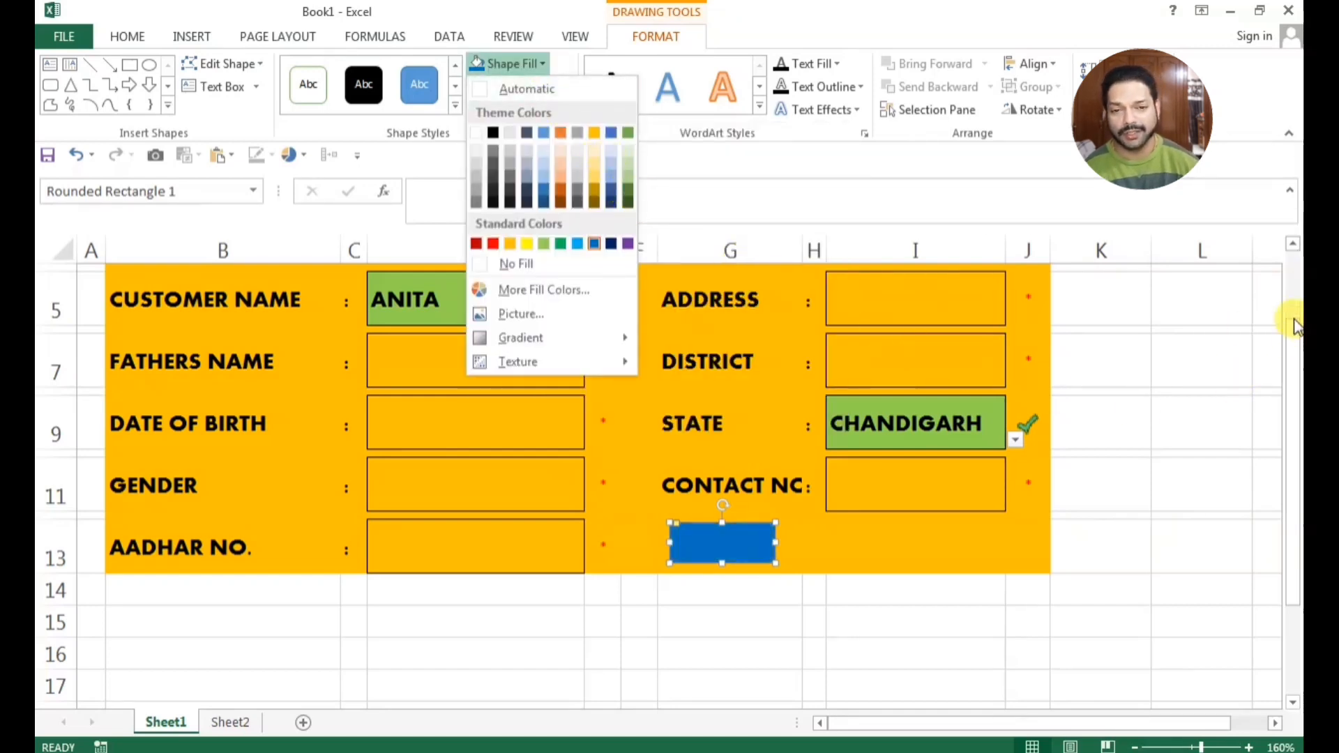
pyautogui.scroll(2, 1295, 324)
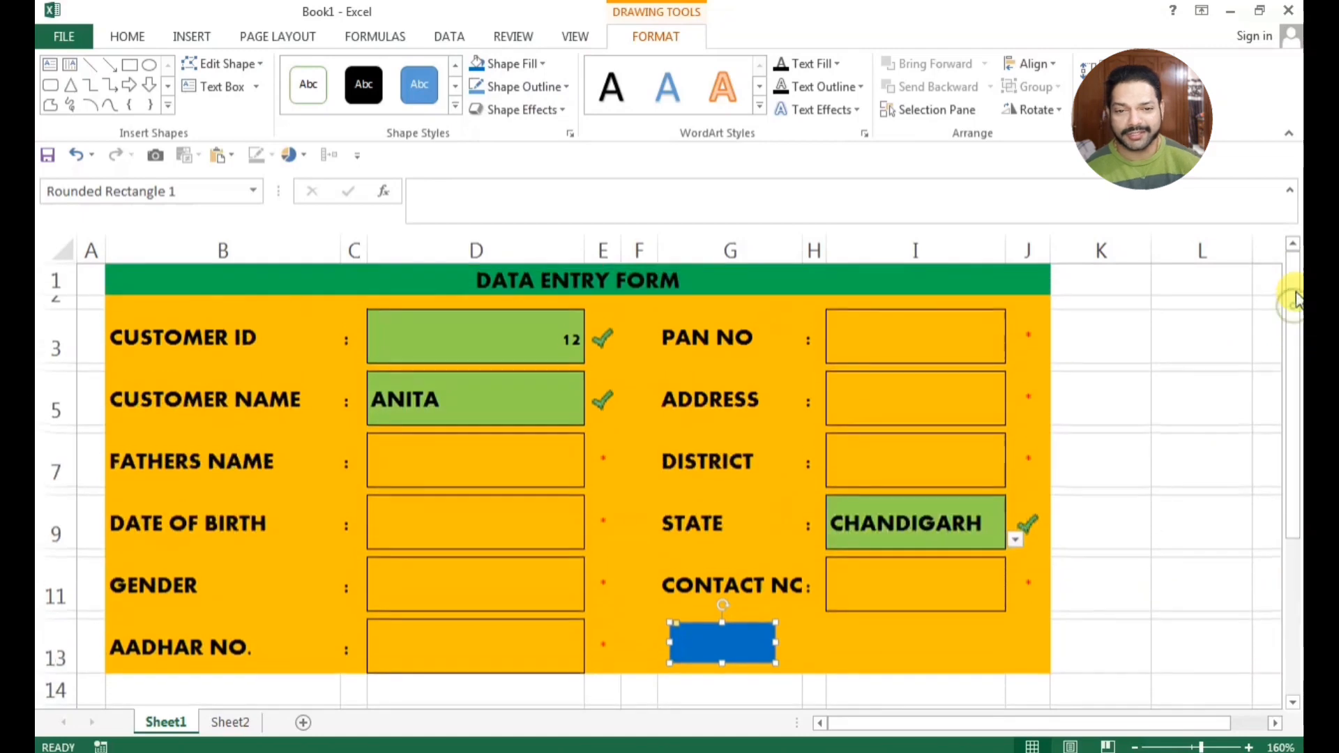
pyautogui.click(543, 63)
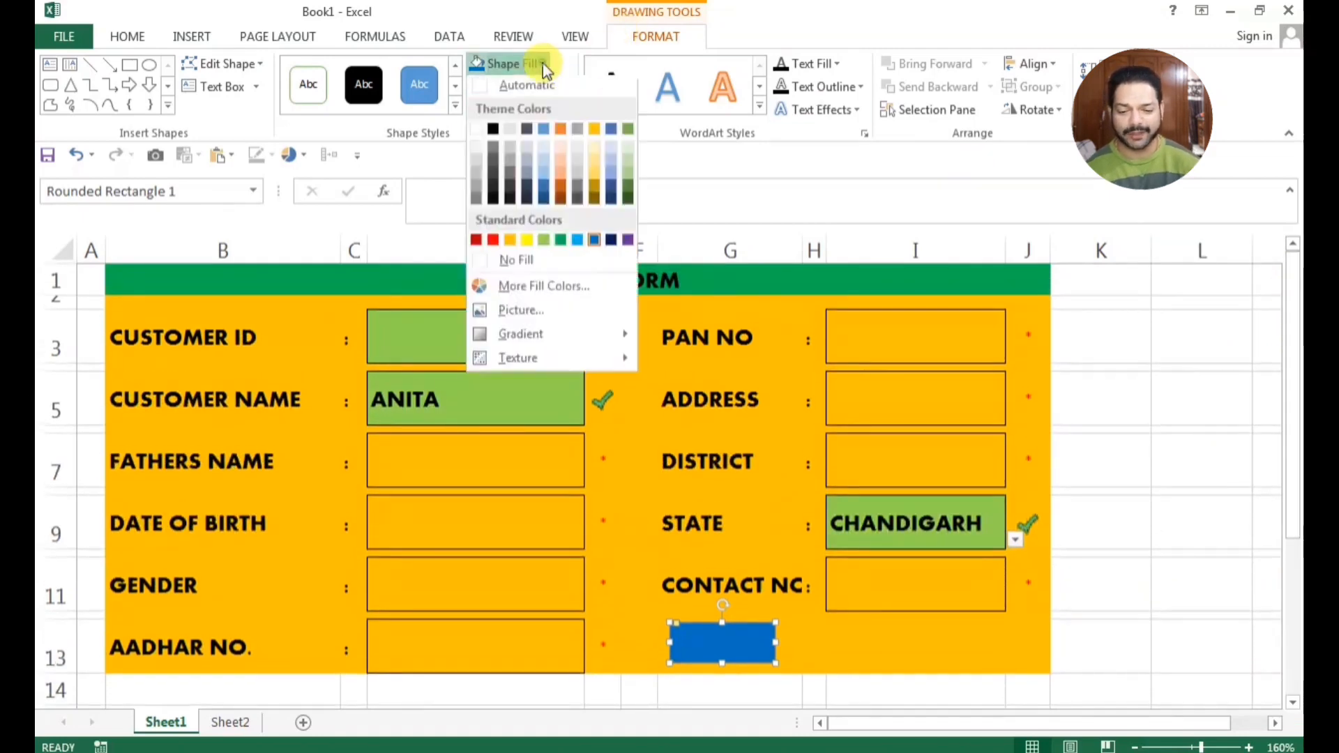
pyautogui.click(561, 244)
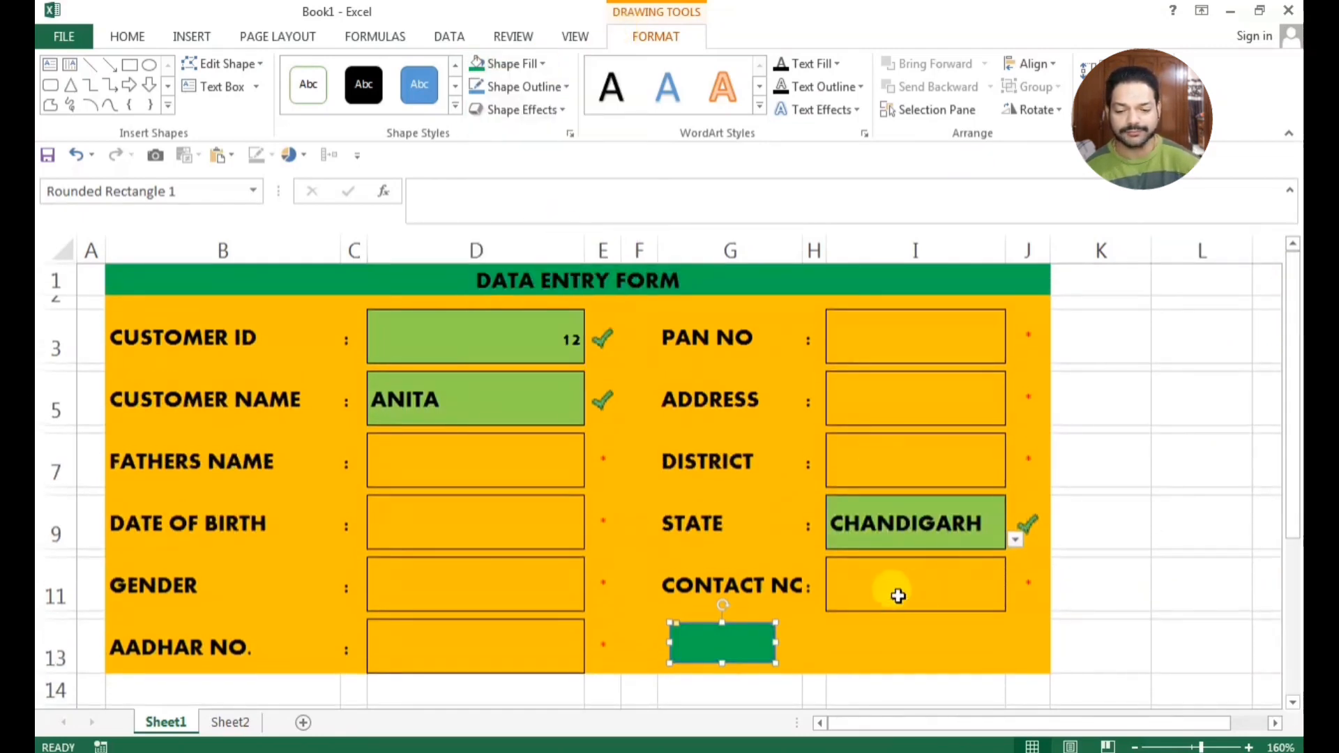
pyautogui.click(558, 87)
pyautogui.click(505, 288)
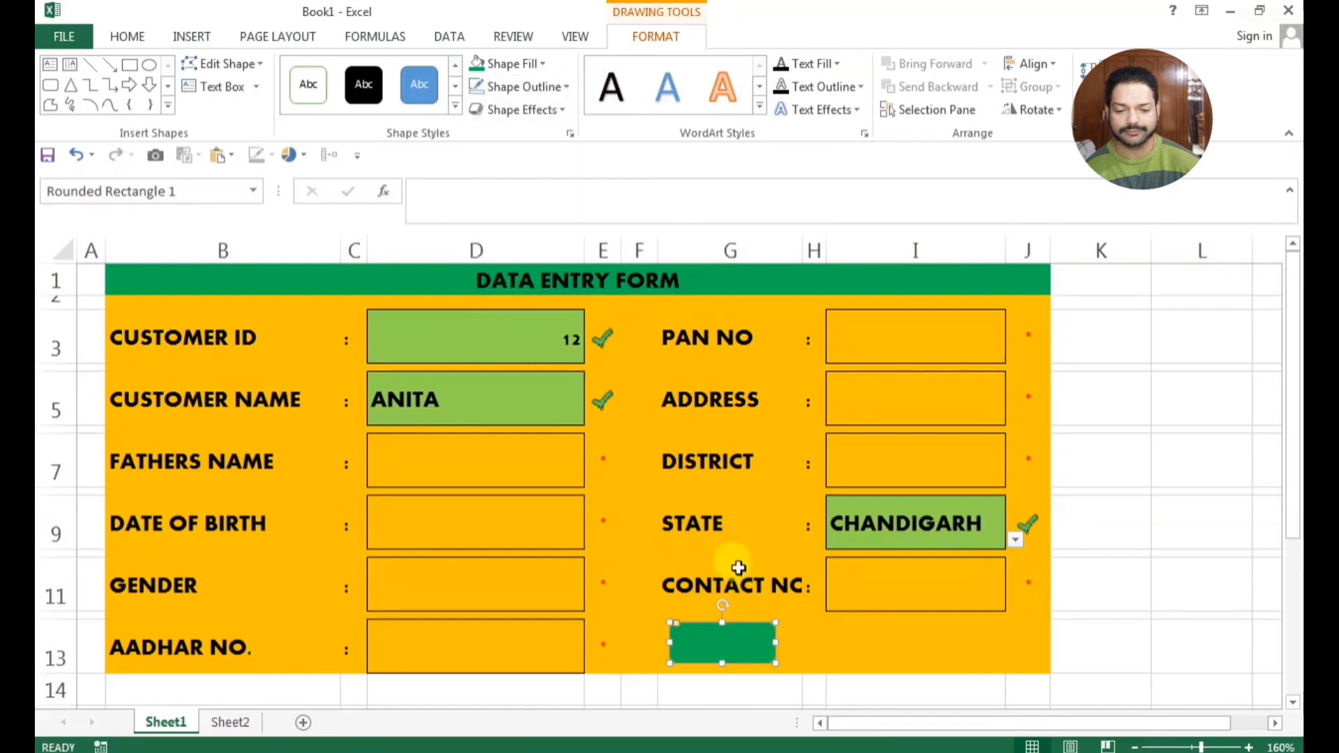
# Duplicate the green rounded rectangle, place the copy in row 13 below the CONTACT NO entry cell, and move the original closer to it
pyautogui.hotkey('ctrl', 'd')
pyautogui.moveTo(732, 667); pyautogui.dragTo(965, 647)
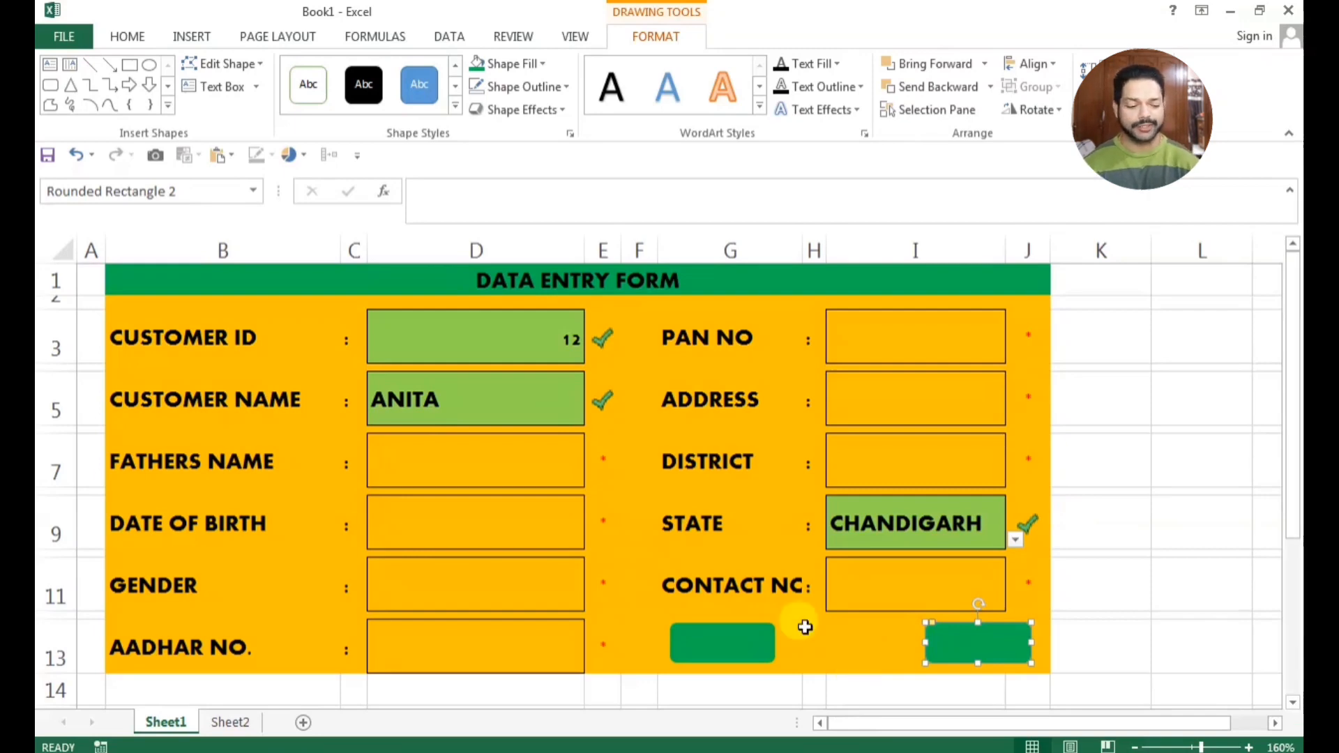
pyautogui.click(1085, 620)
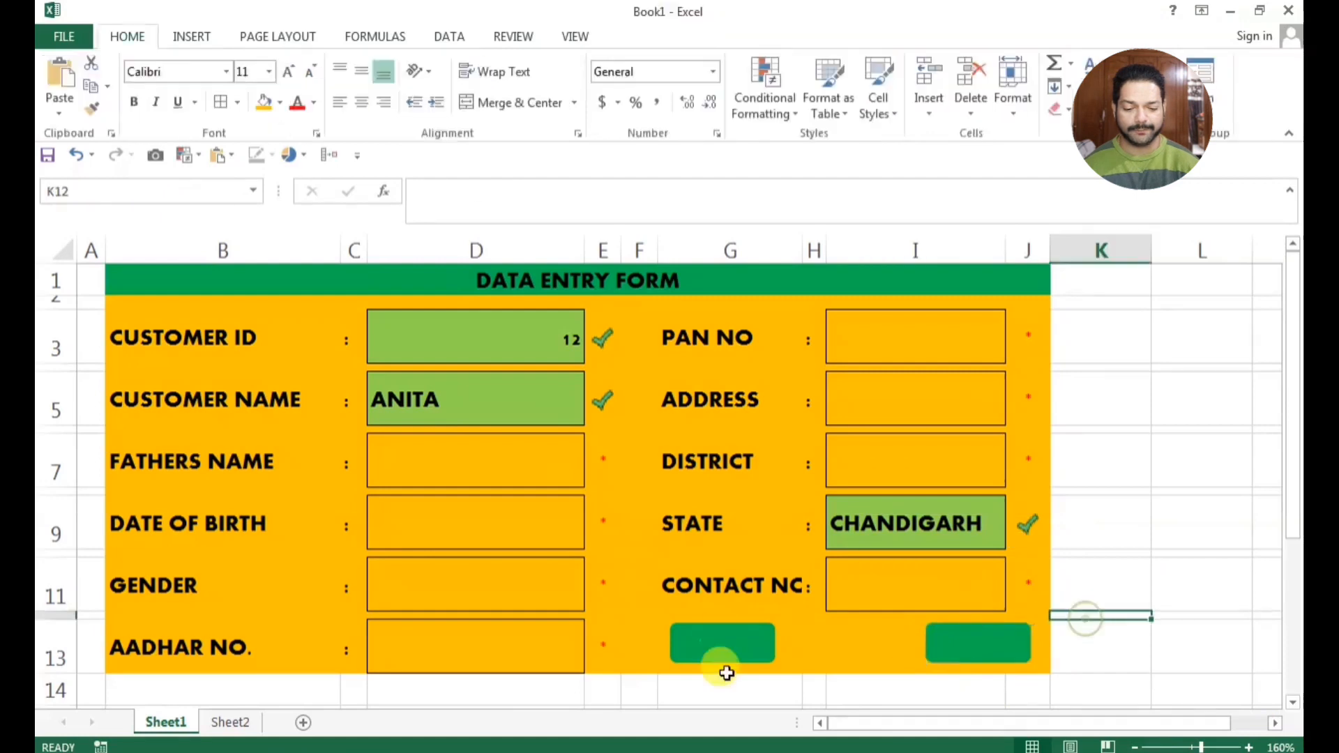
pyautogui.moveTo(745, 645); pyautogui.dragTo(843, 648)
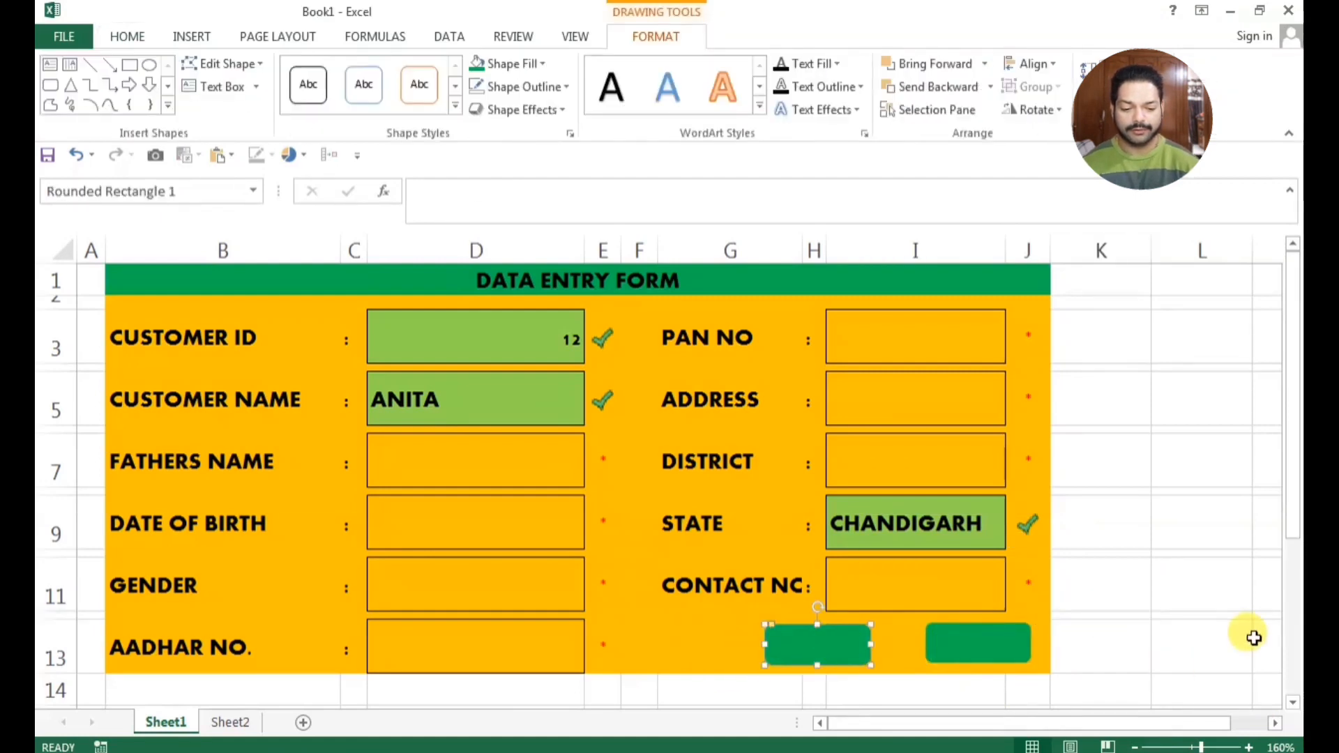
pyautogui.click(1205, 629)
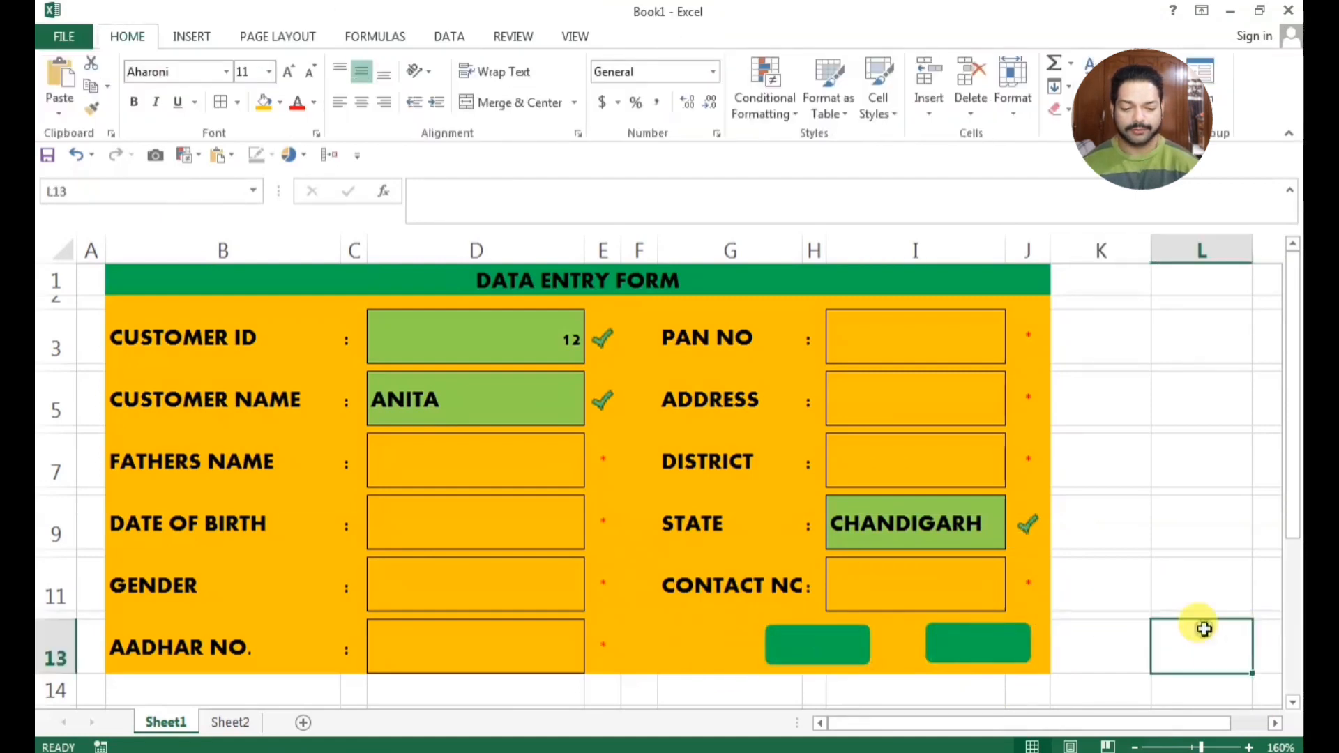
# Start the text label of the original green rounded rectangle, nearest column H, with "CA"
pyautogui.rightClick(848, 648)
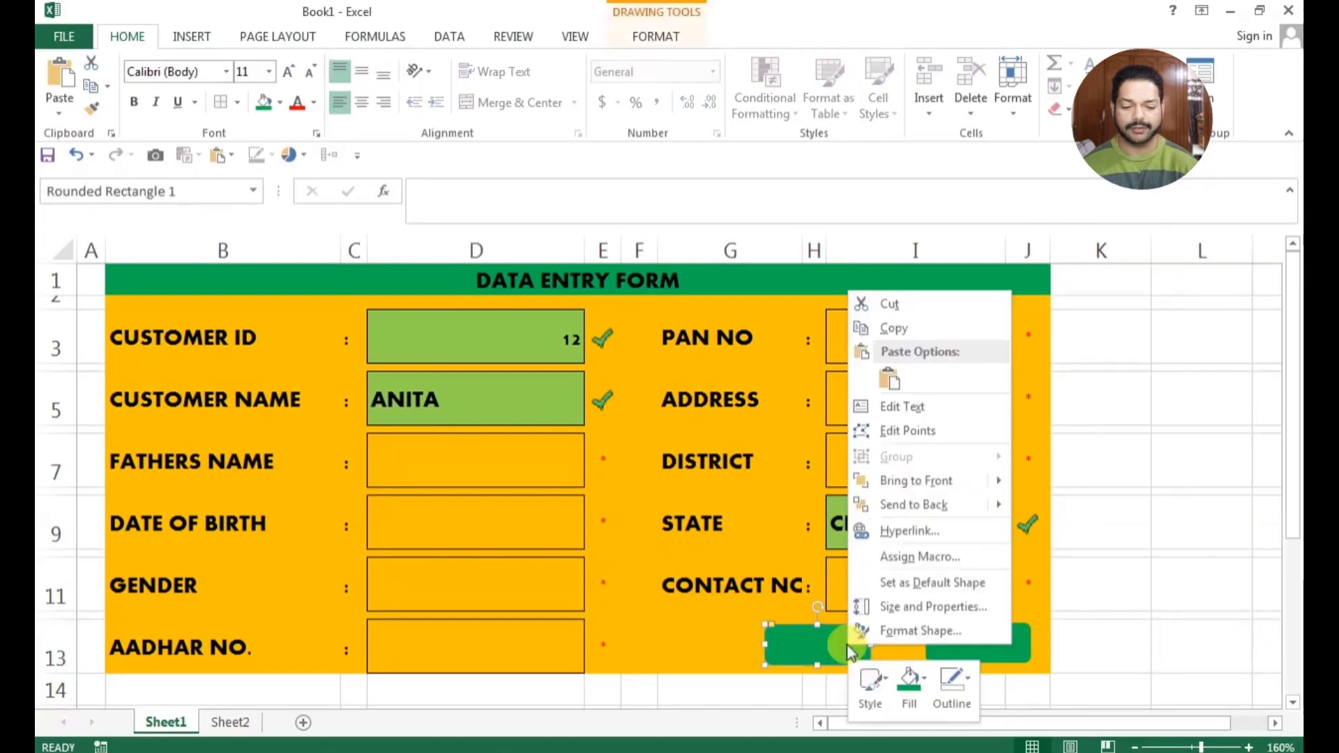
pyautogui.click(910, 412)
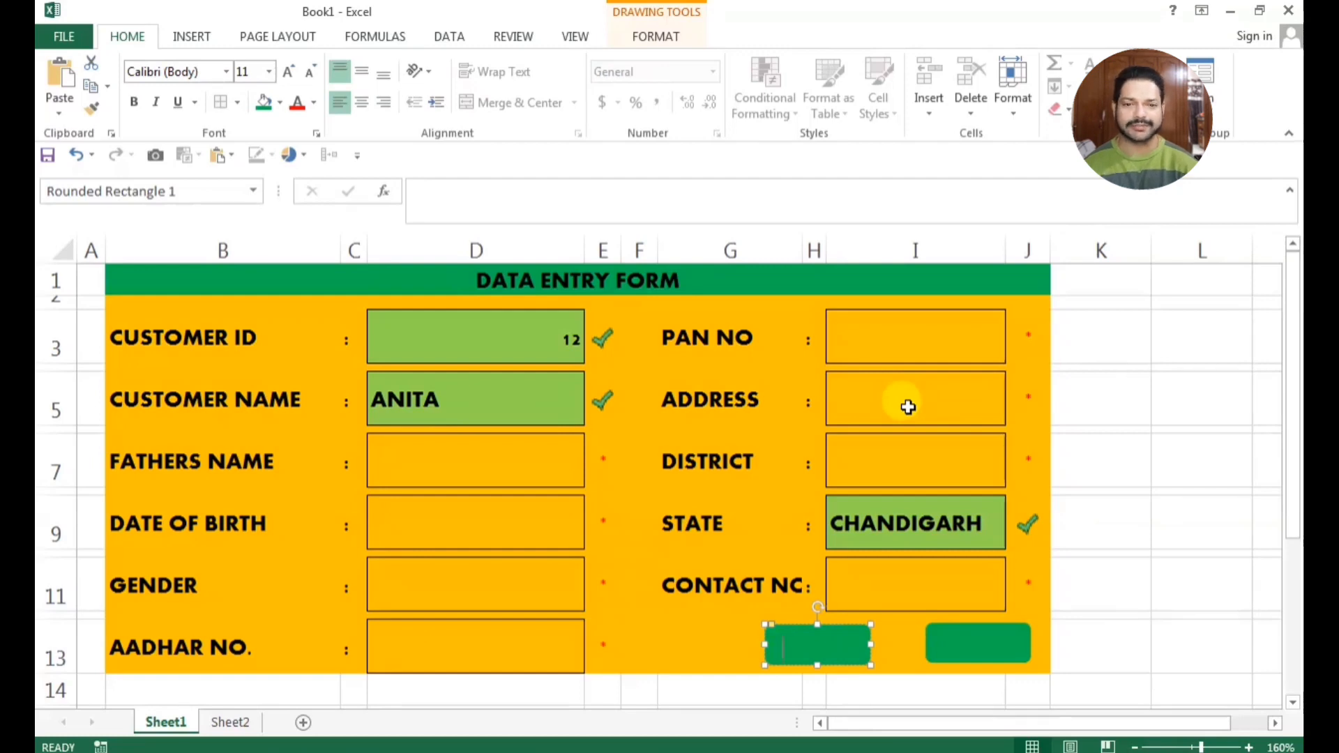
pyautogui.write('CANCE')
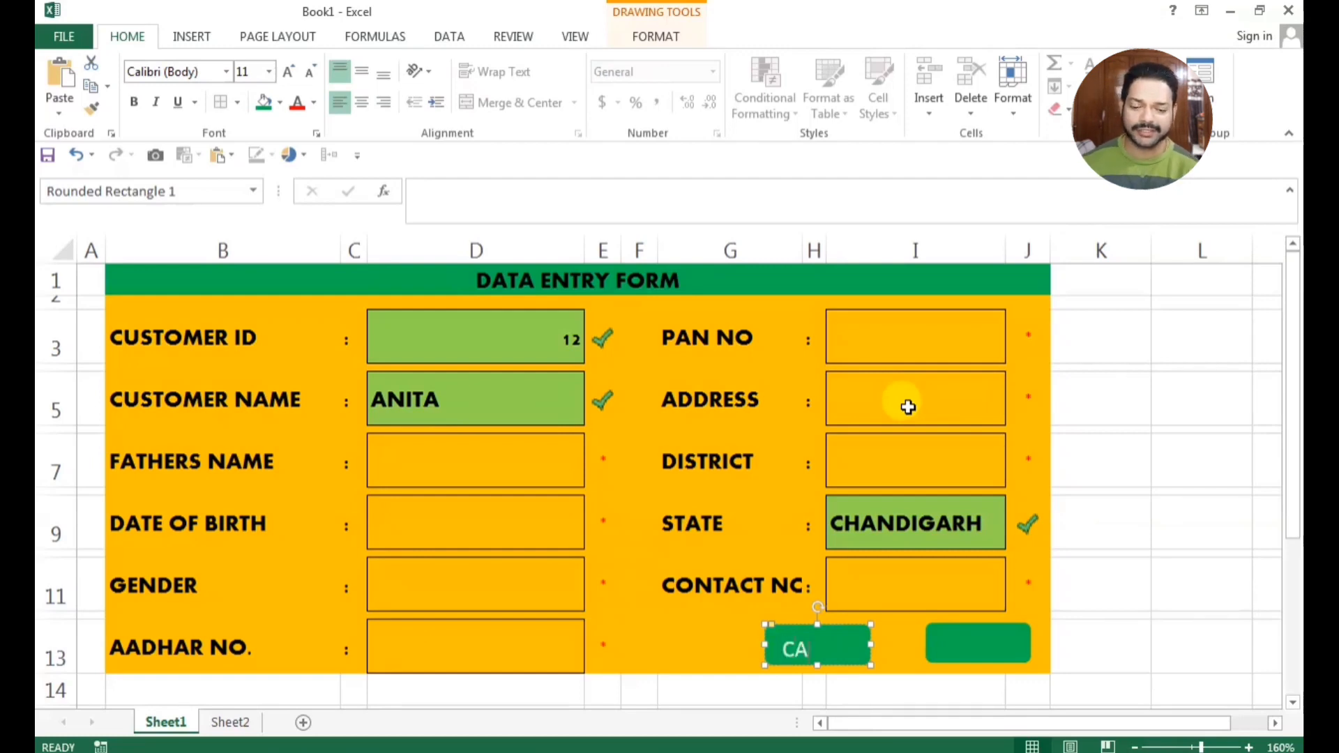
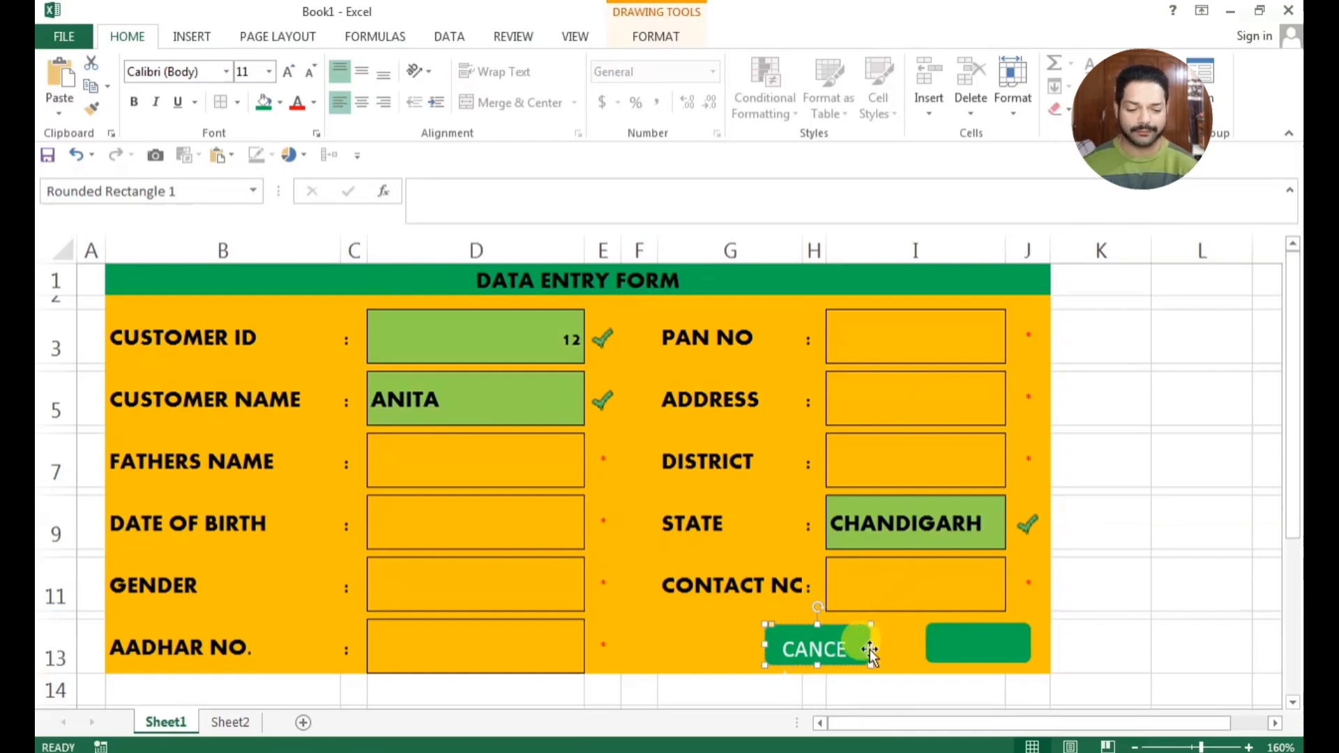
# Reduce the font size of the CANCEL label on the green rounded rectangle nearest column H to 10
pyautogui.doubleClick(826, 652)
pyautogui.click(309, 73)
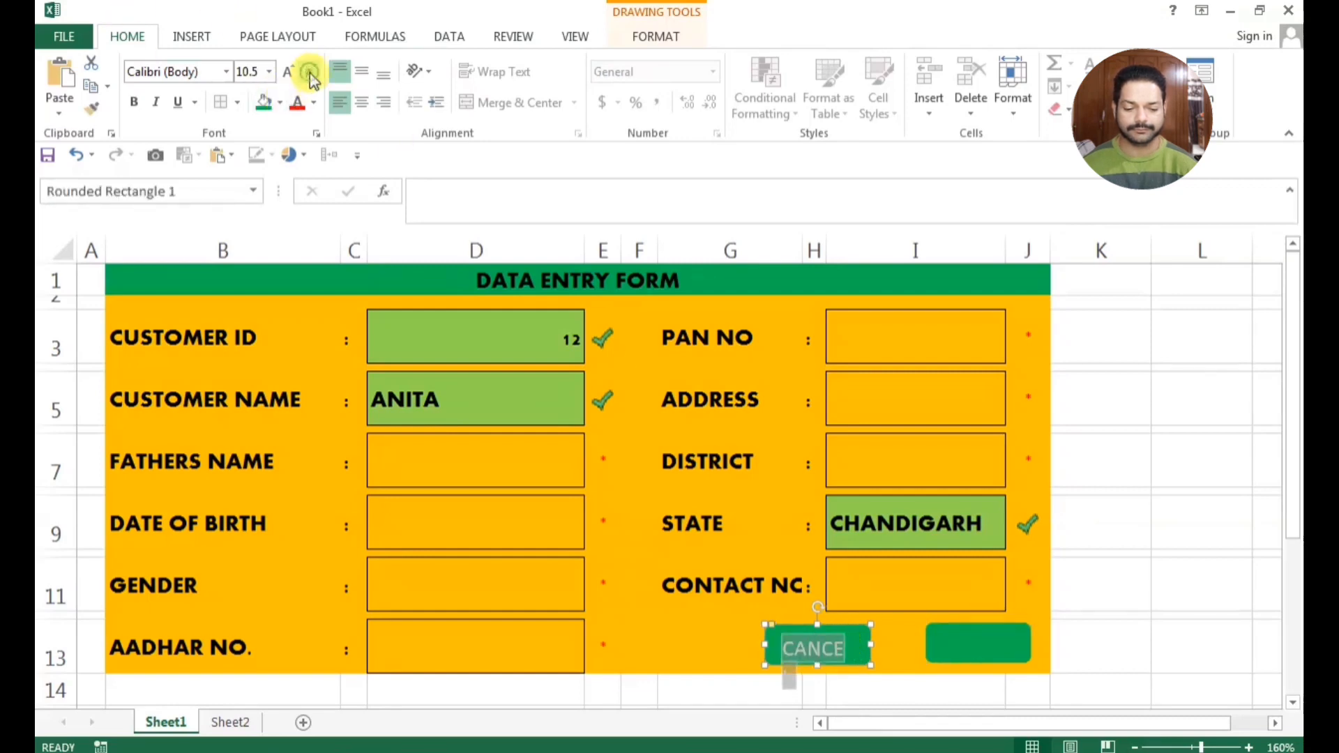
pyautogui.click(310, 78)
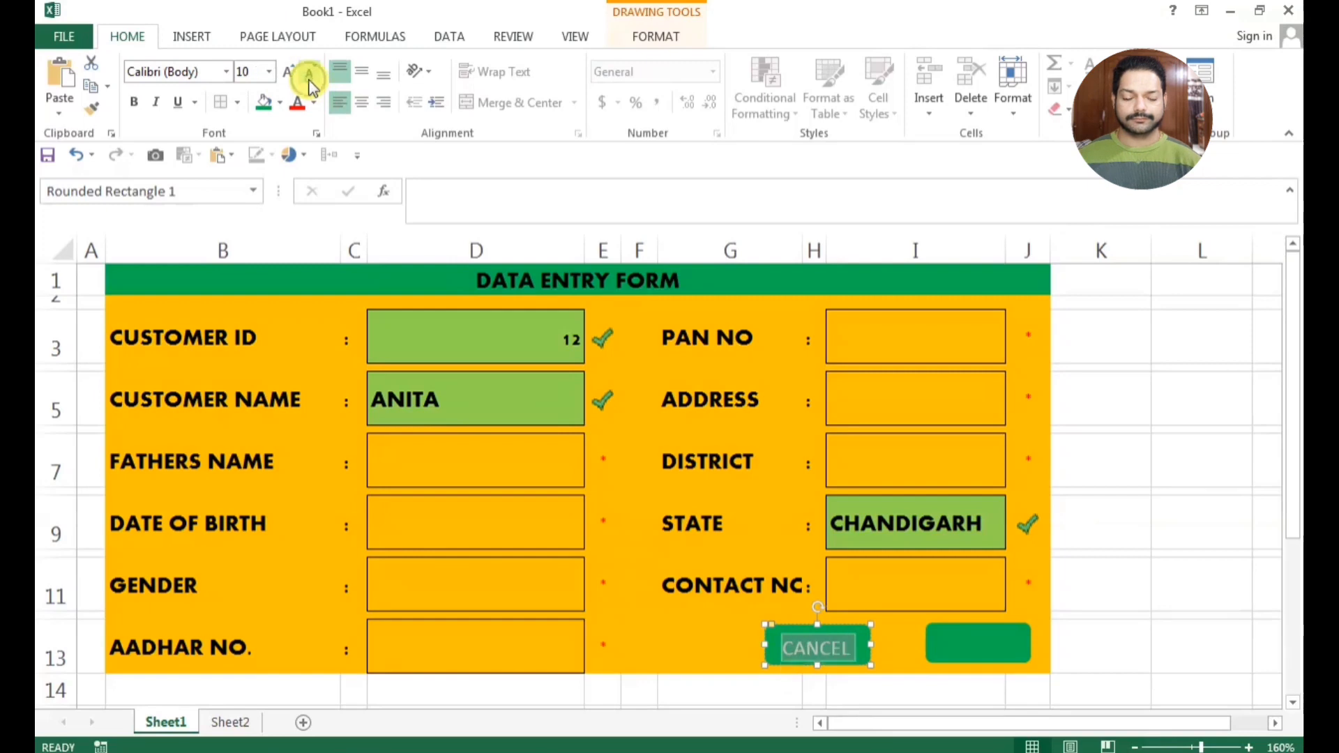
# Label the other green rounded rectangle in row 13 "SUBMIT" and reduce its font size to 10
pyautogui.click(946, 644)
pyautogui.rightClick(946, 644)
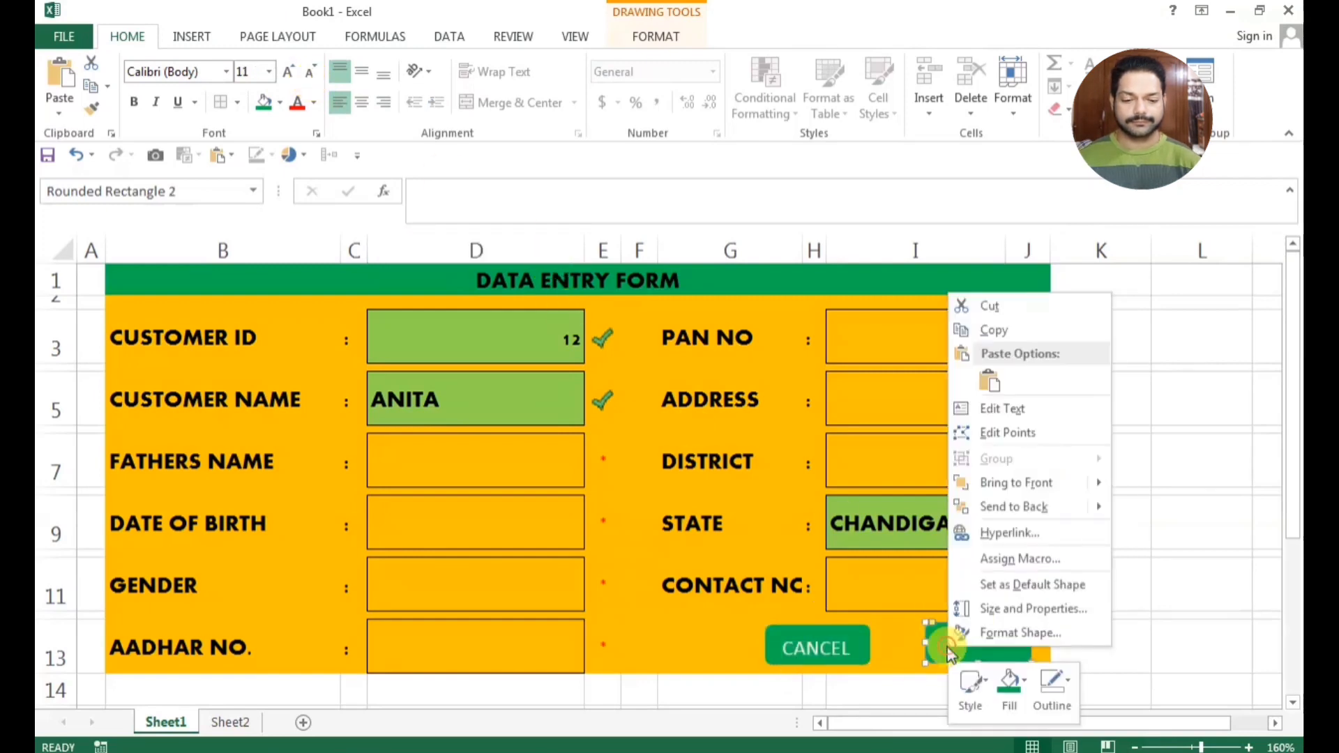
pyautogui.click(1010, 409)
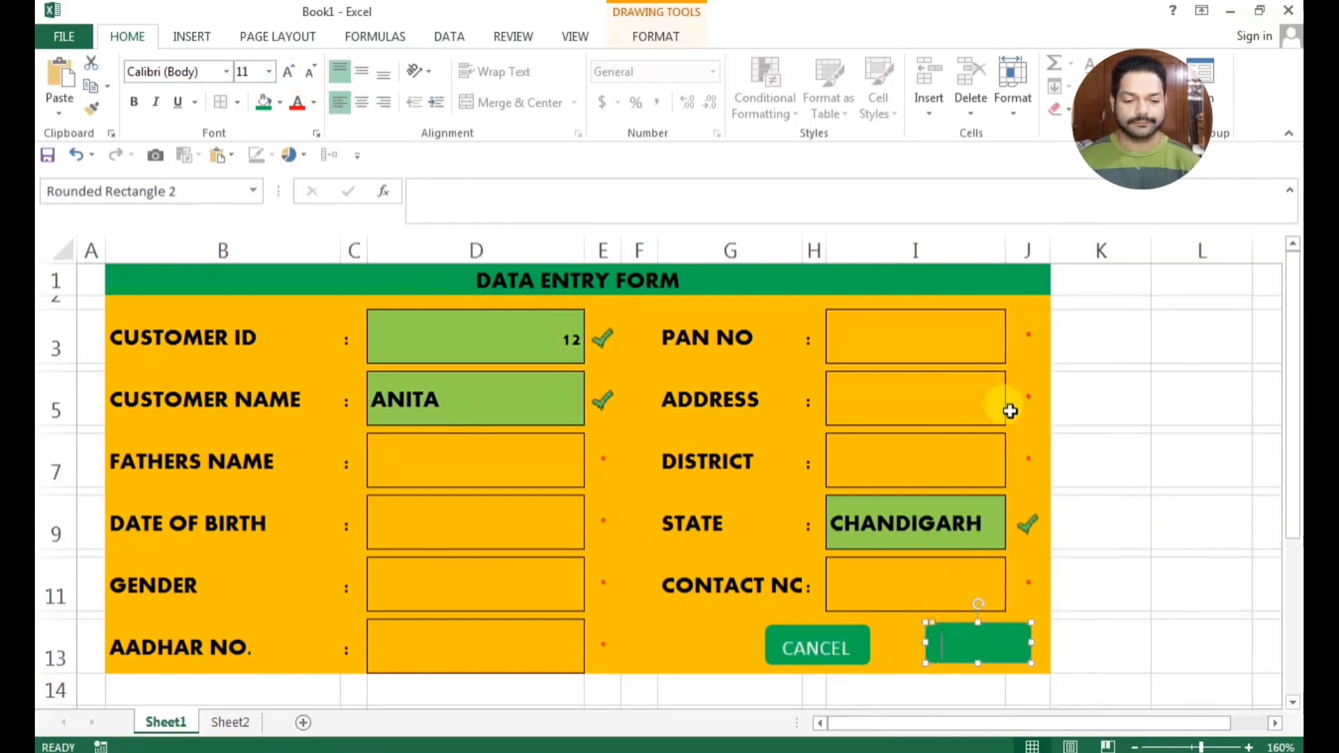
pyautogui.write('SUBMI')
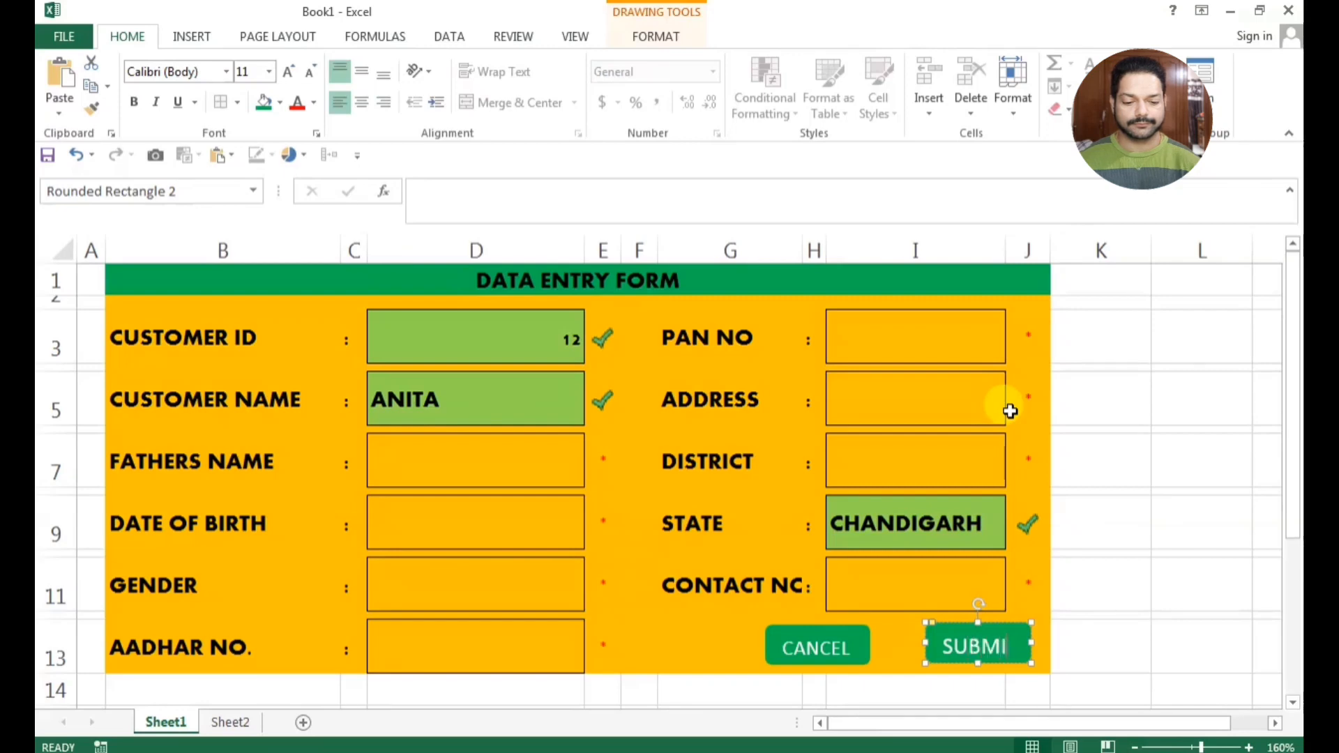
pyautogui.write('T')
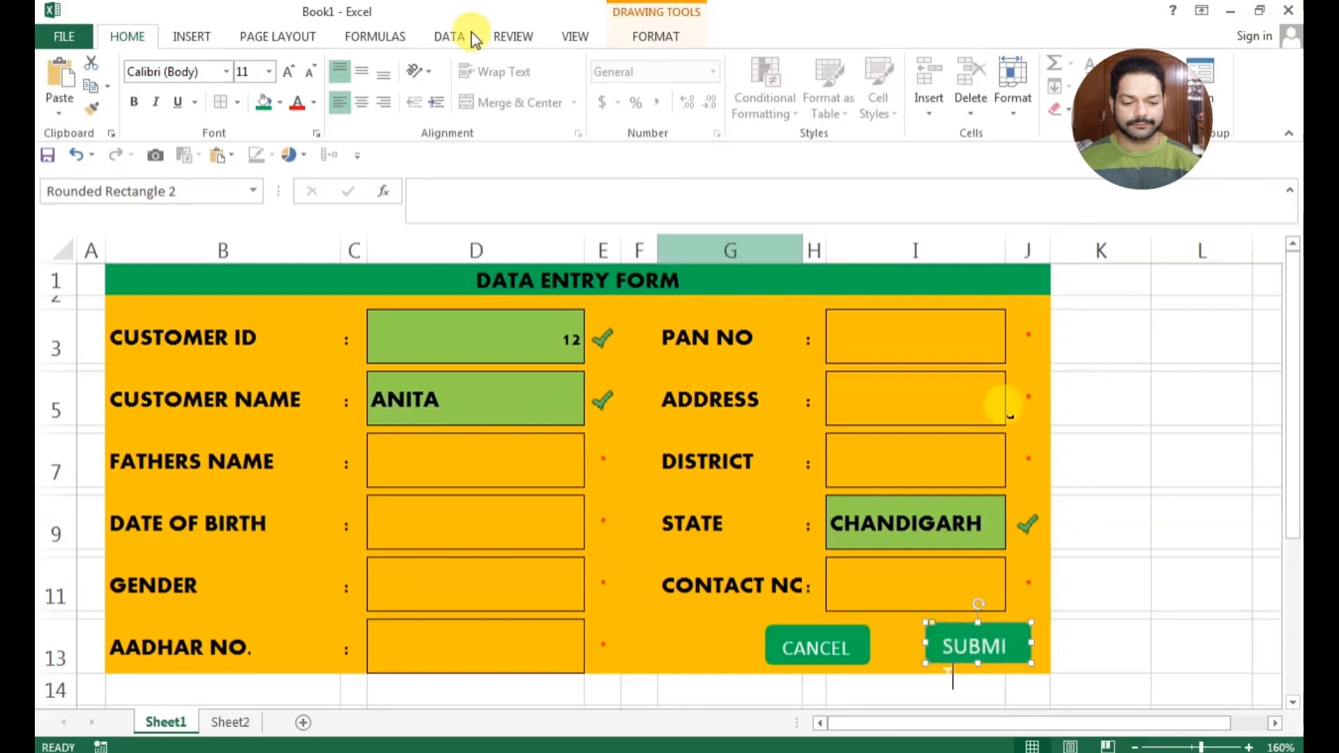
pyautogui.hotkey('ctrl', 'a')
pyautogui.click(312, 72)
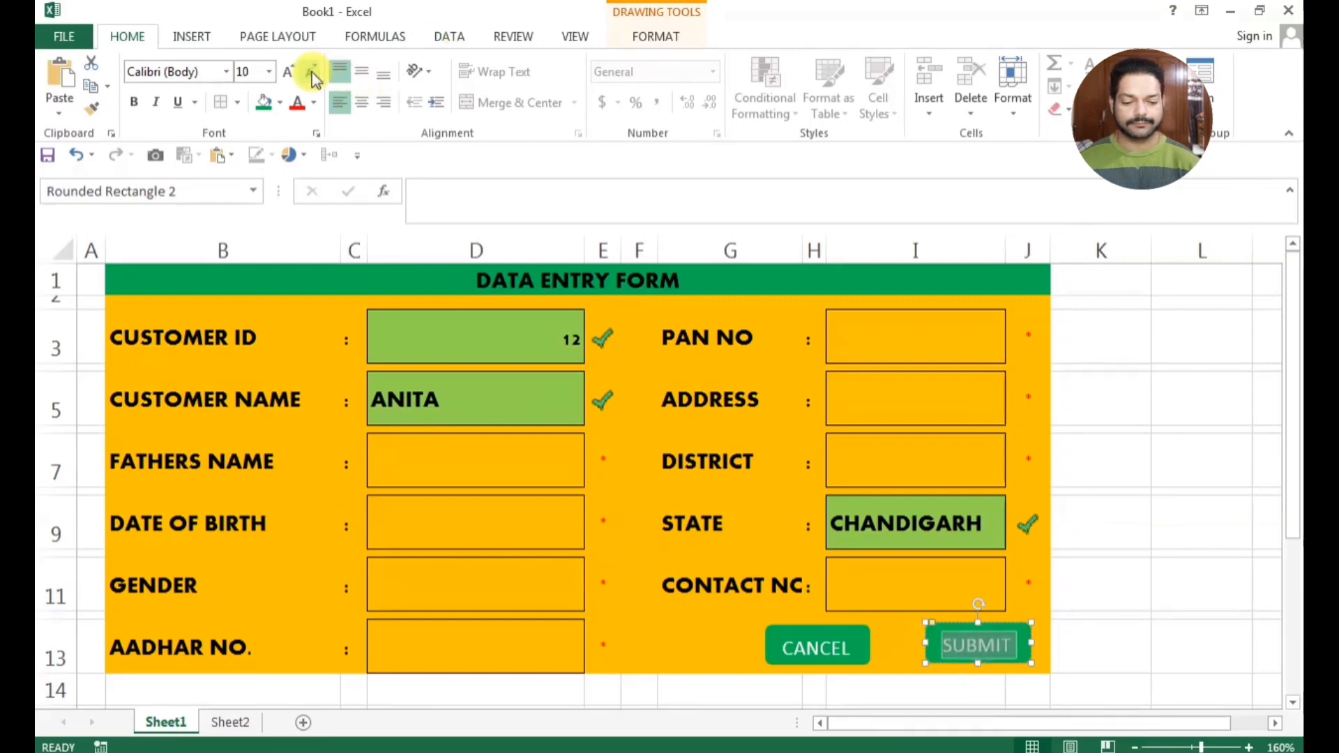
pyautogui.click(1190, 579)
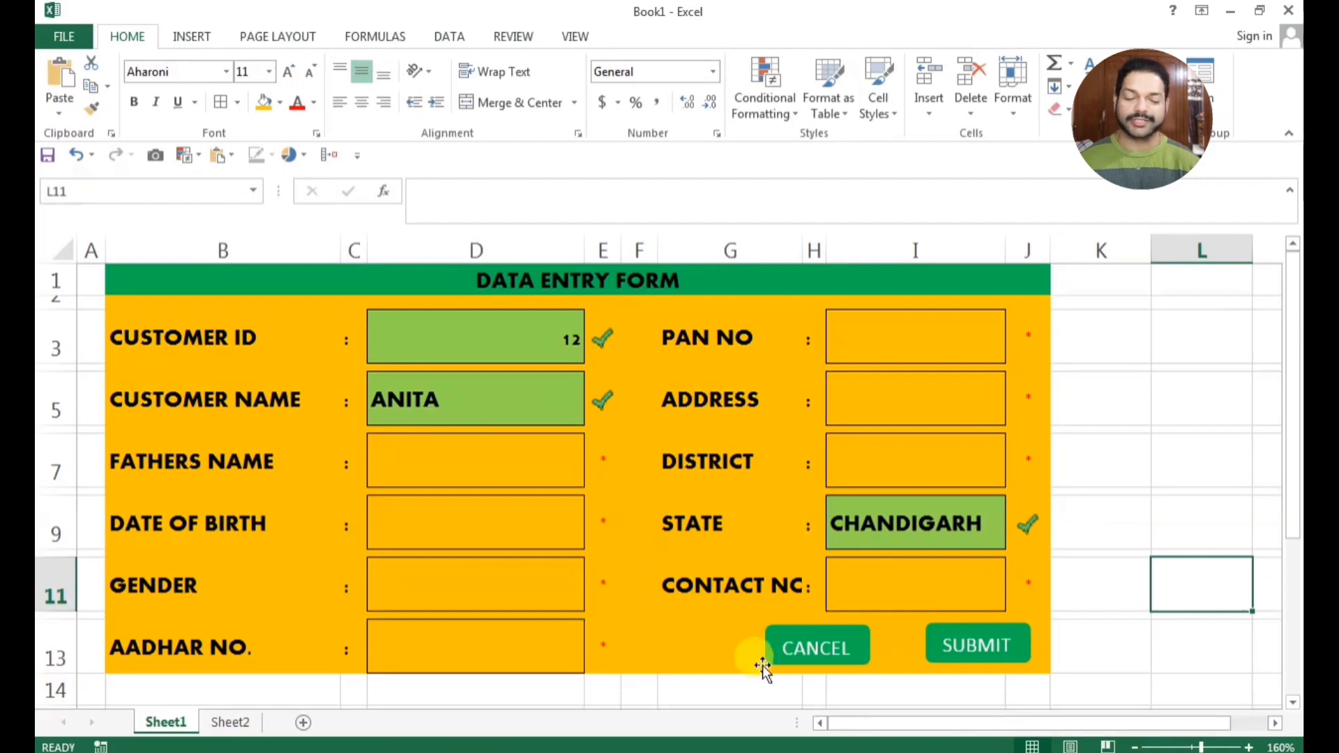
# Apply the fourth Perspective 3-D rotation preset to the CANCEL and SUBMIT shapes together
pyautogui.click(790, 663)
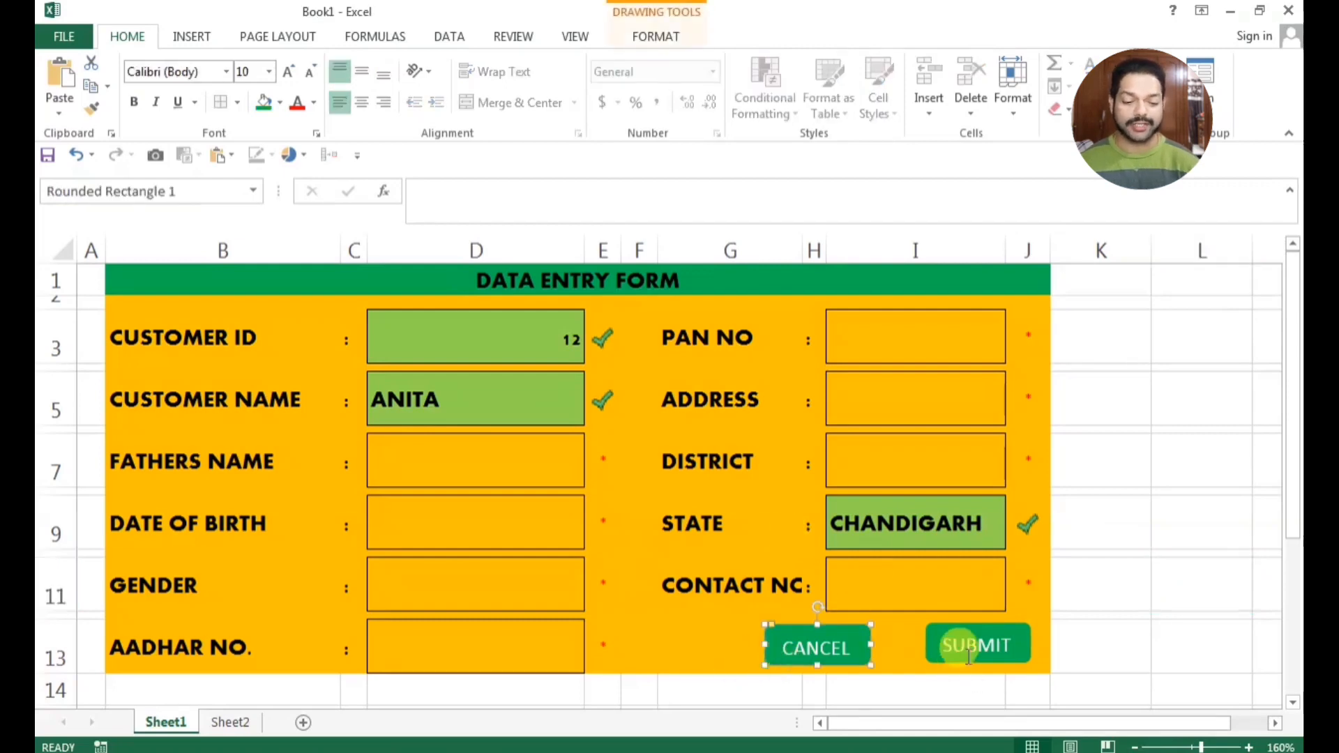
pyautogui.keyDown('ctrl'); pyautogui.click(969, 656); pyautogui.keyUp('ctrl')
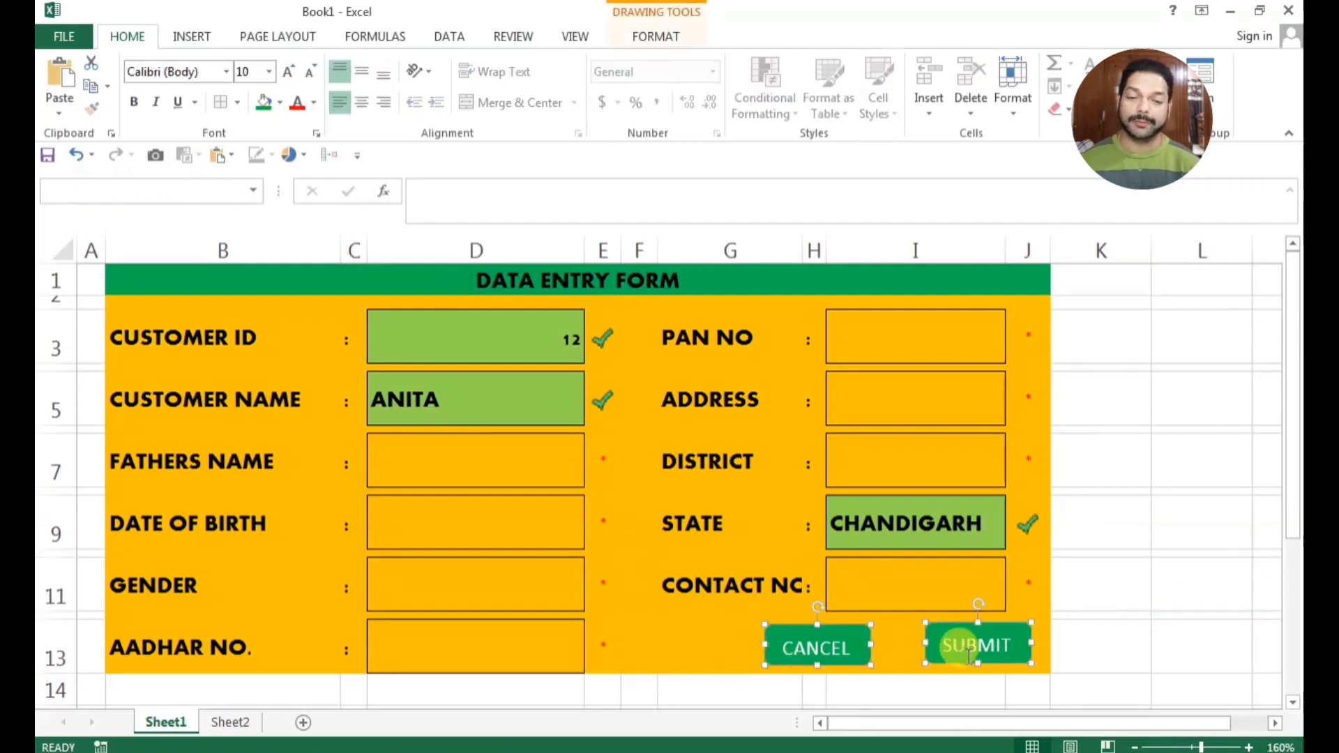
pyautogui.click(656, 38)
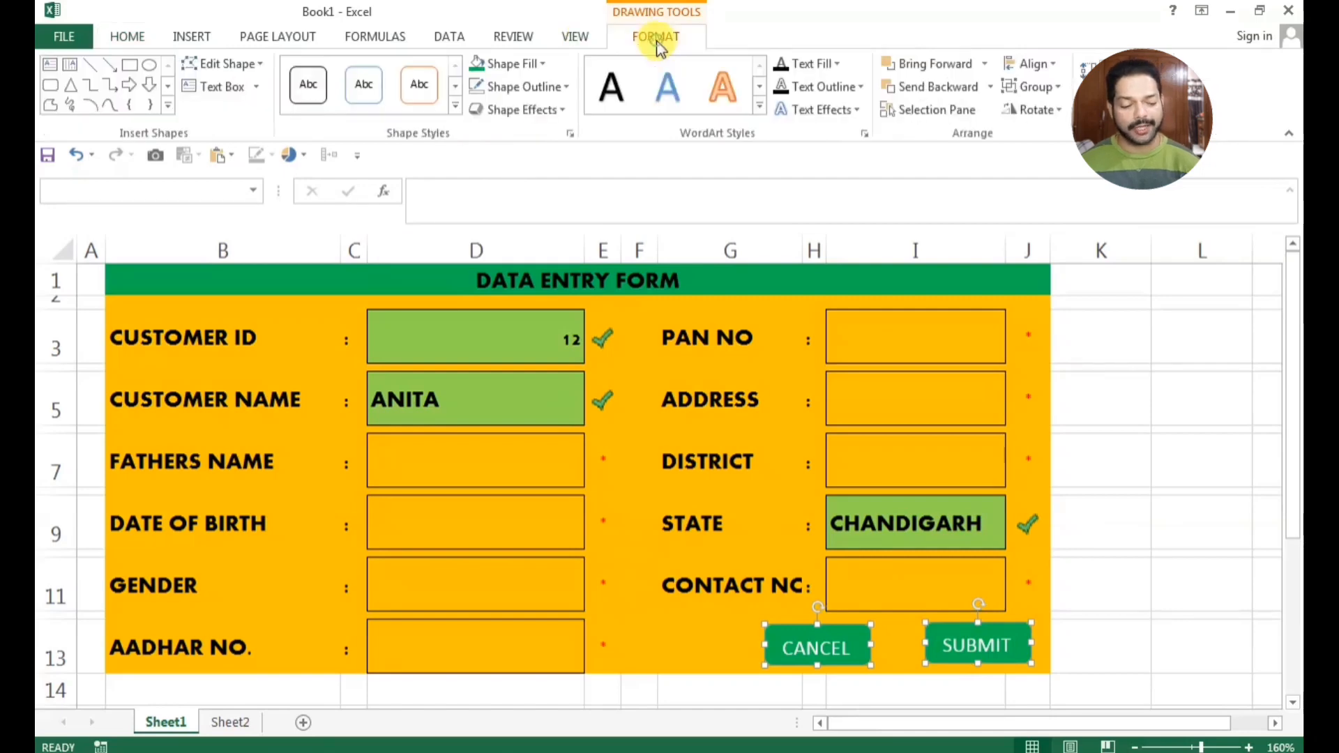
pyautogui.click(553, 111)
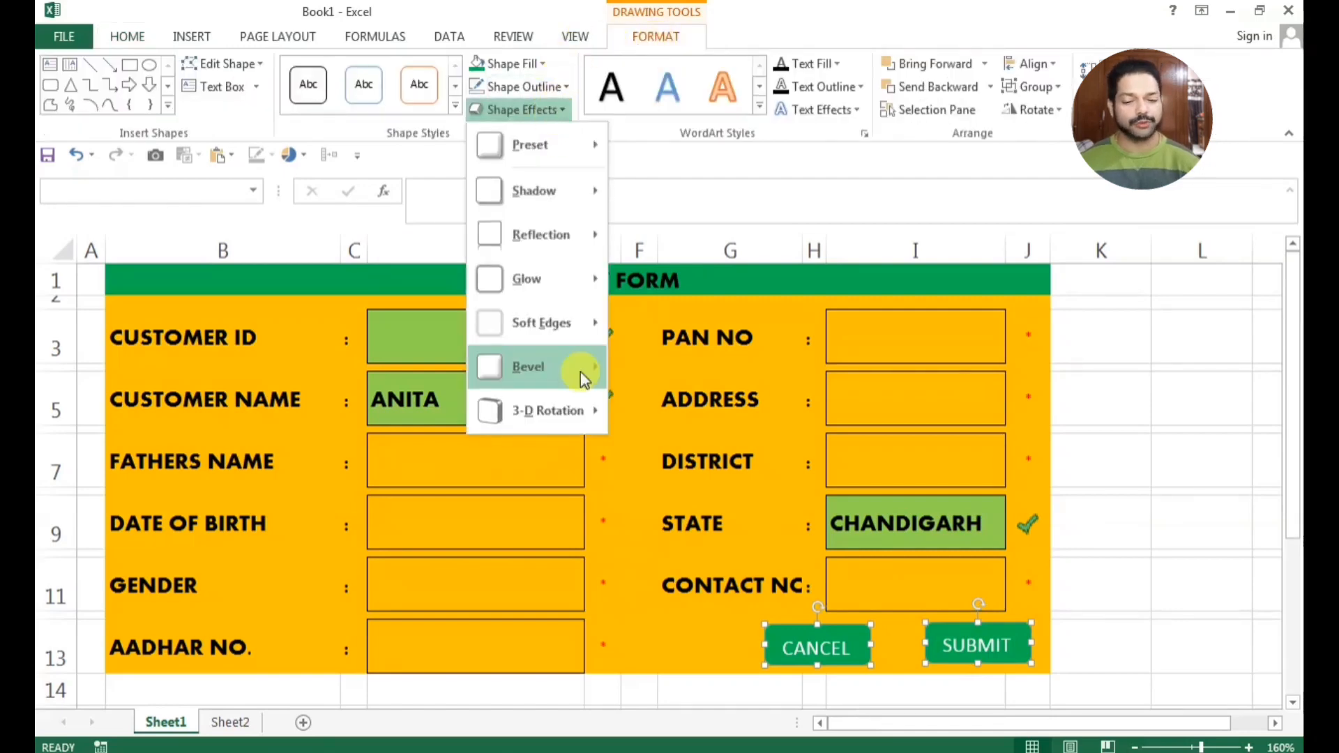
pyautogui.moveTo(586, 413)
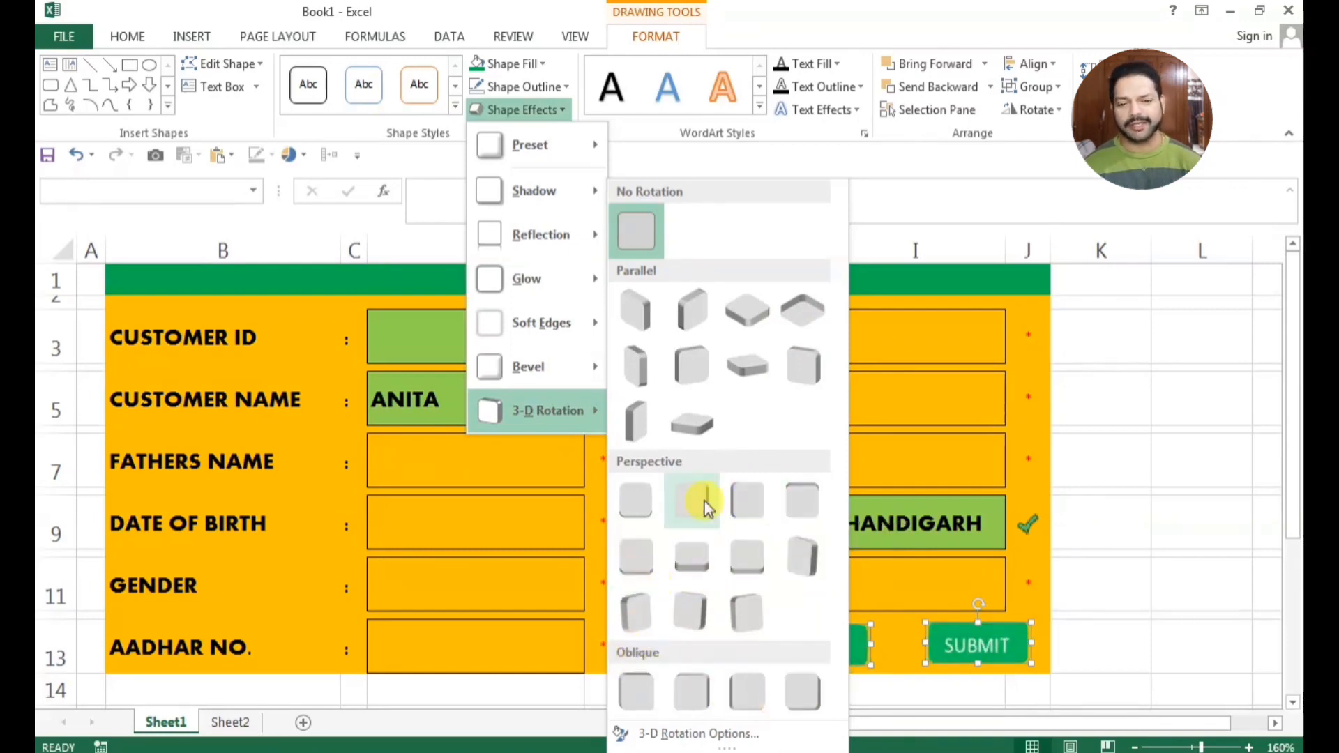
pyautogui.click(802, 502)
# Set the text colour of the CANCEL and SUBMIT labels to black
pyautogui.click(120, 36)
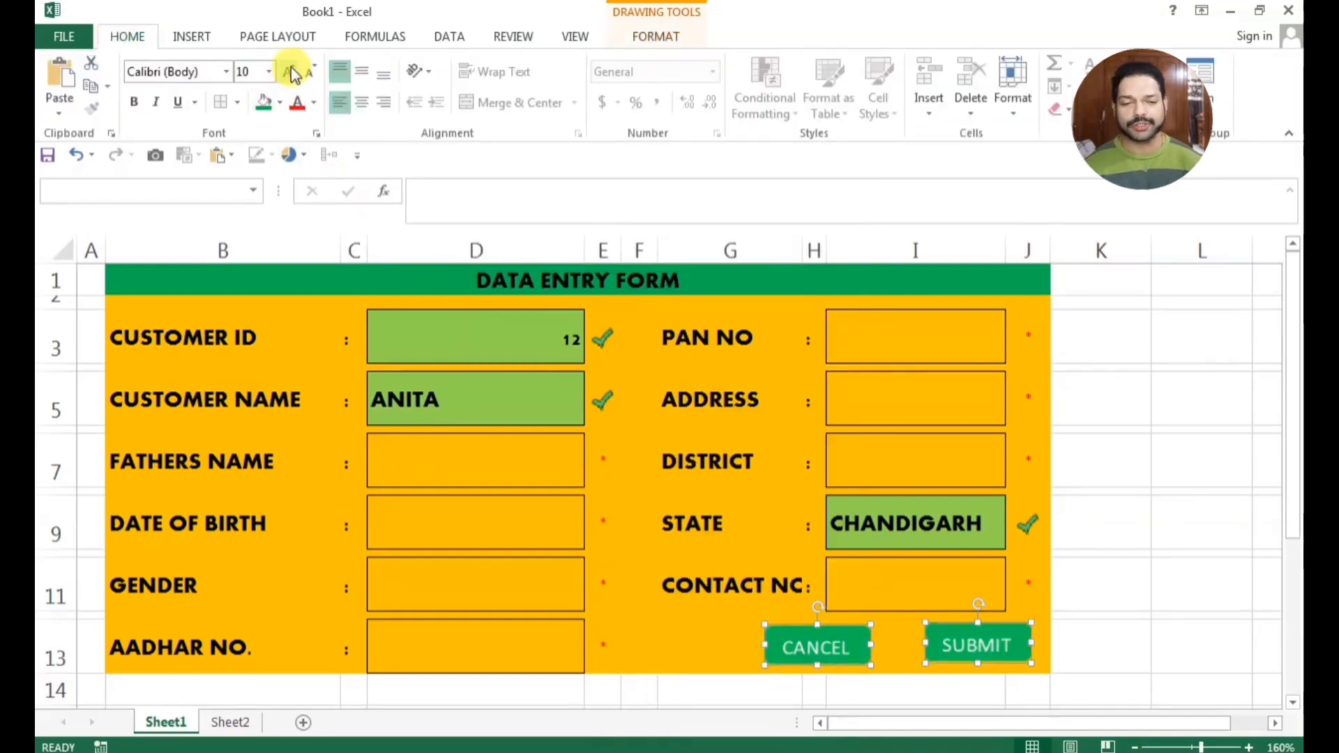
pyautogui.click(297, 105)
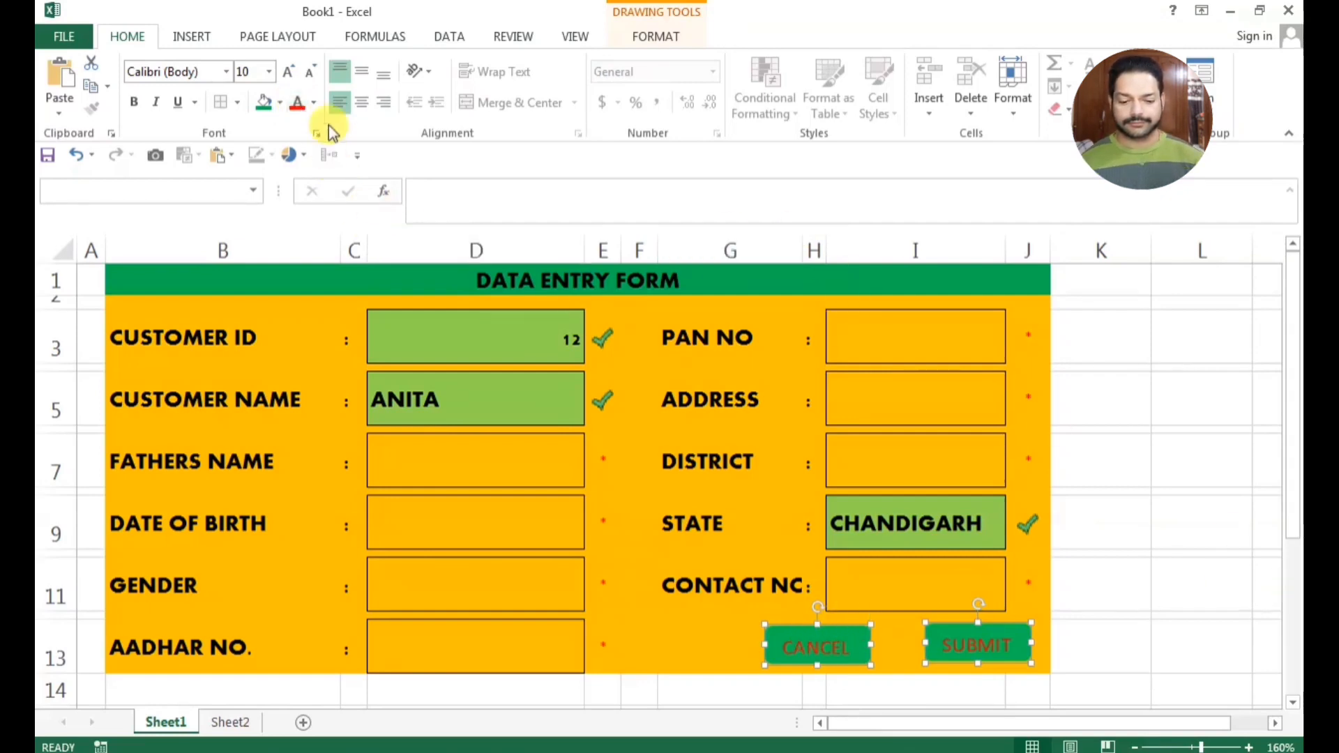
pyautogui.click(316, 105)
pyautogui.click(310, 170)
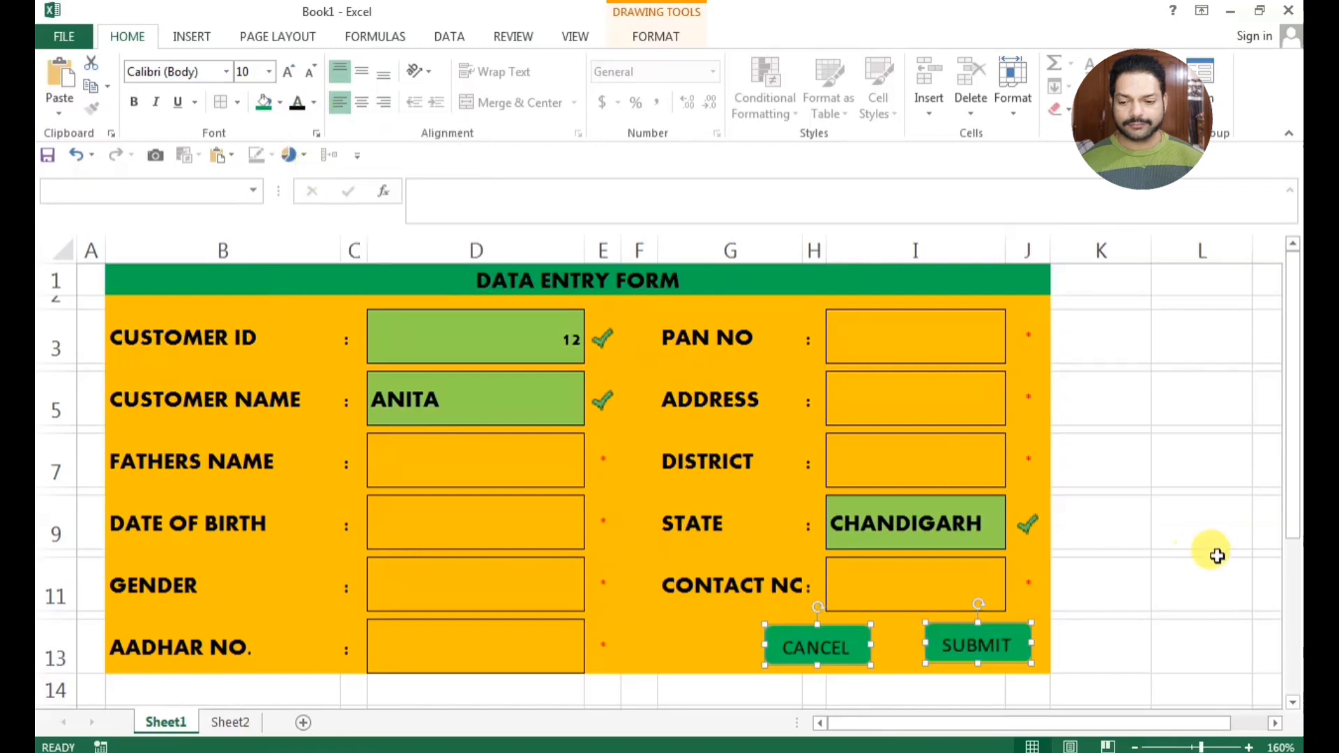
pyautogui.click(1217, 556)
# Change the fill of the CANCEL shape to red
pyautogui.click(862, 631)
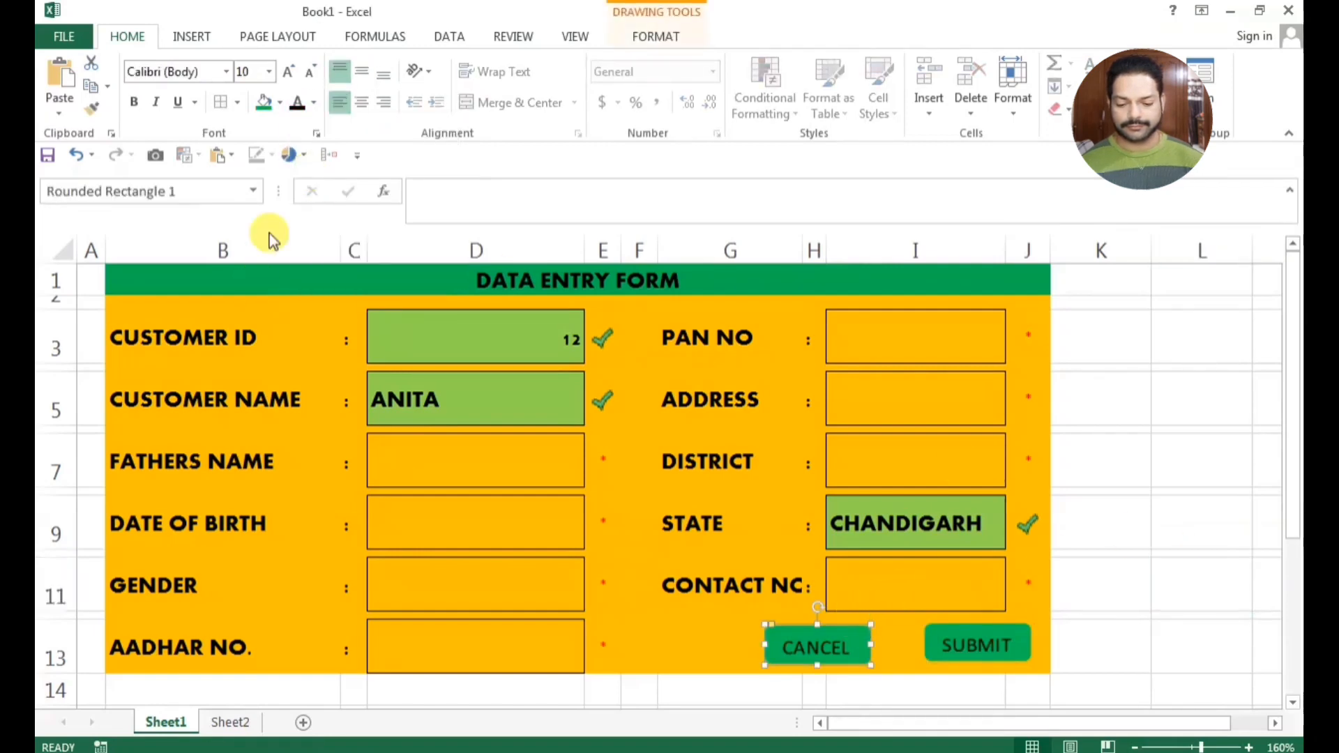
pyautogui.click(280, 103)
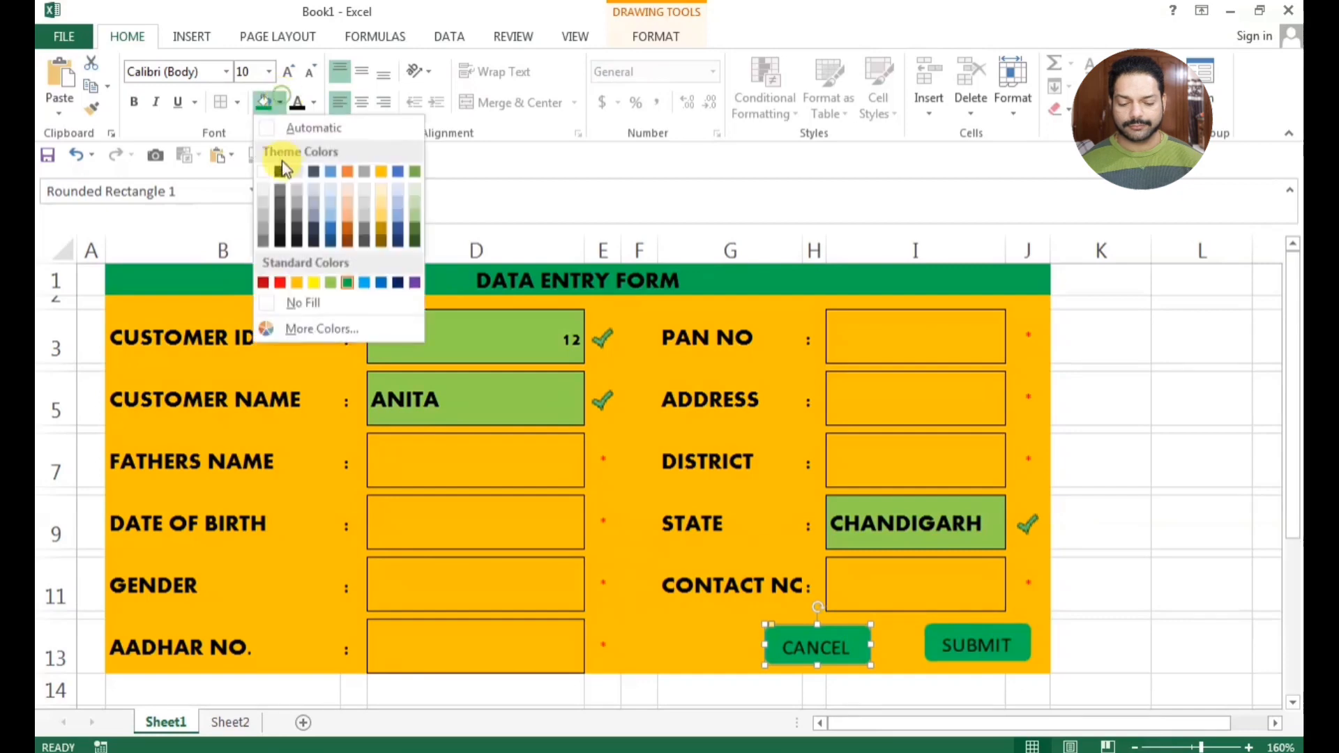
pyautogui.click(263, 281)
pyautogui.click(1208, 601)
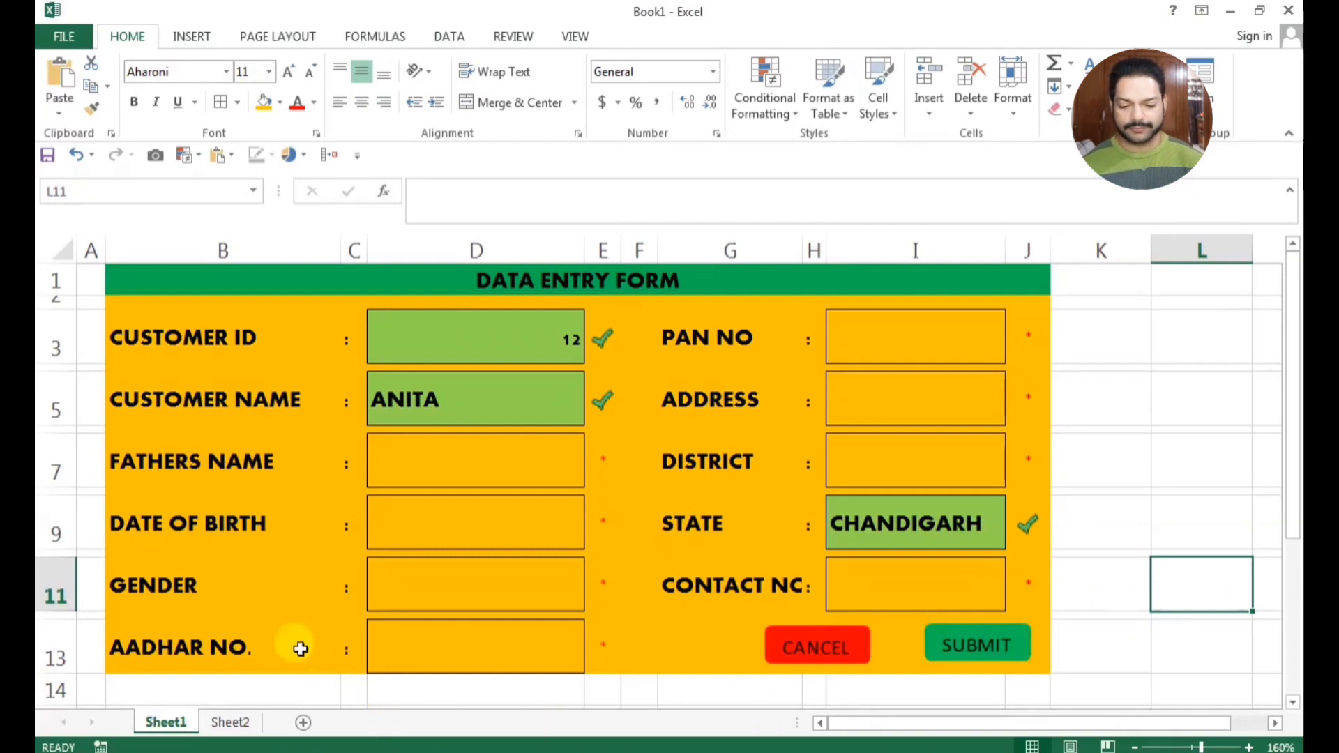
# Enter the heading "CUSTOMER ID" in cell B17 below the form
pyautogui.scroll(-1, 200, 663)
pyautogui.scroll(-2, 199, 662)
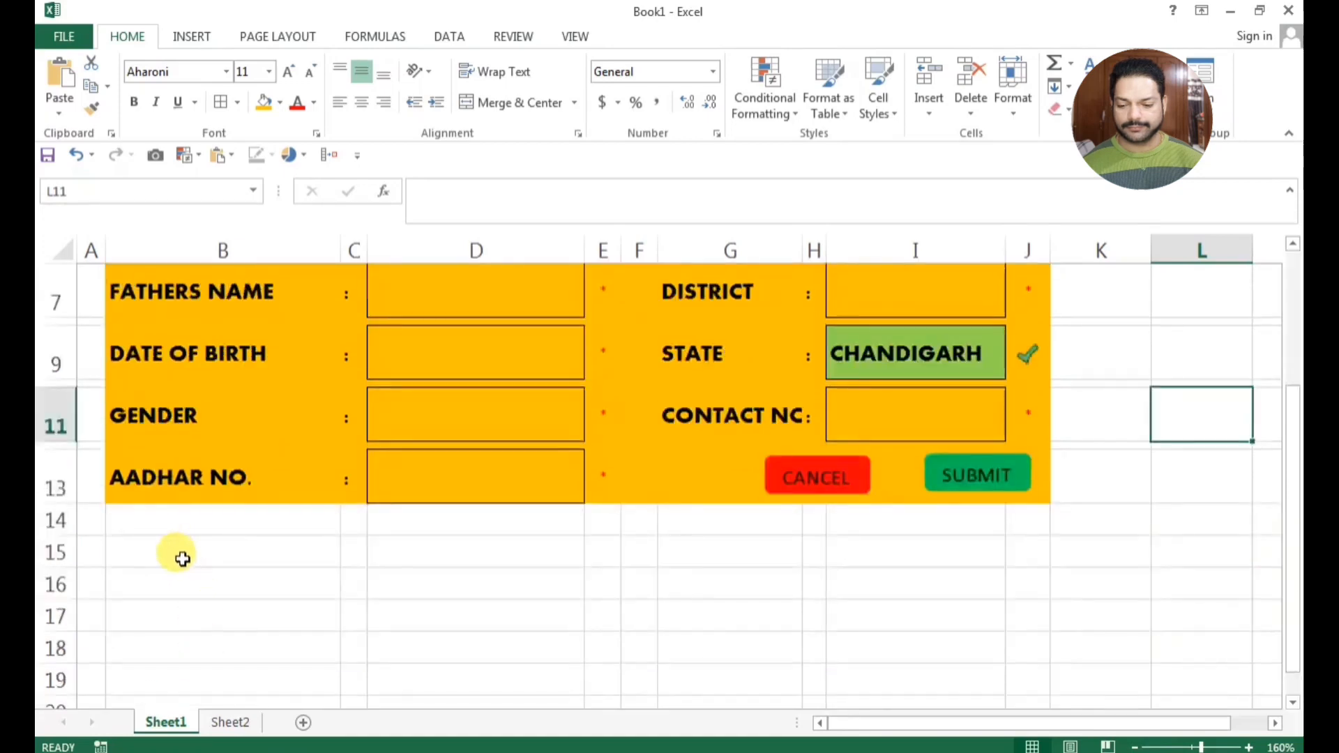
pyautogui.click(184, 620)
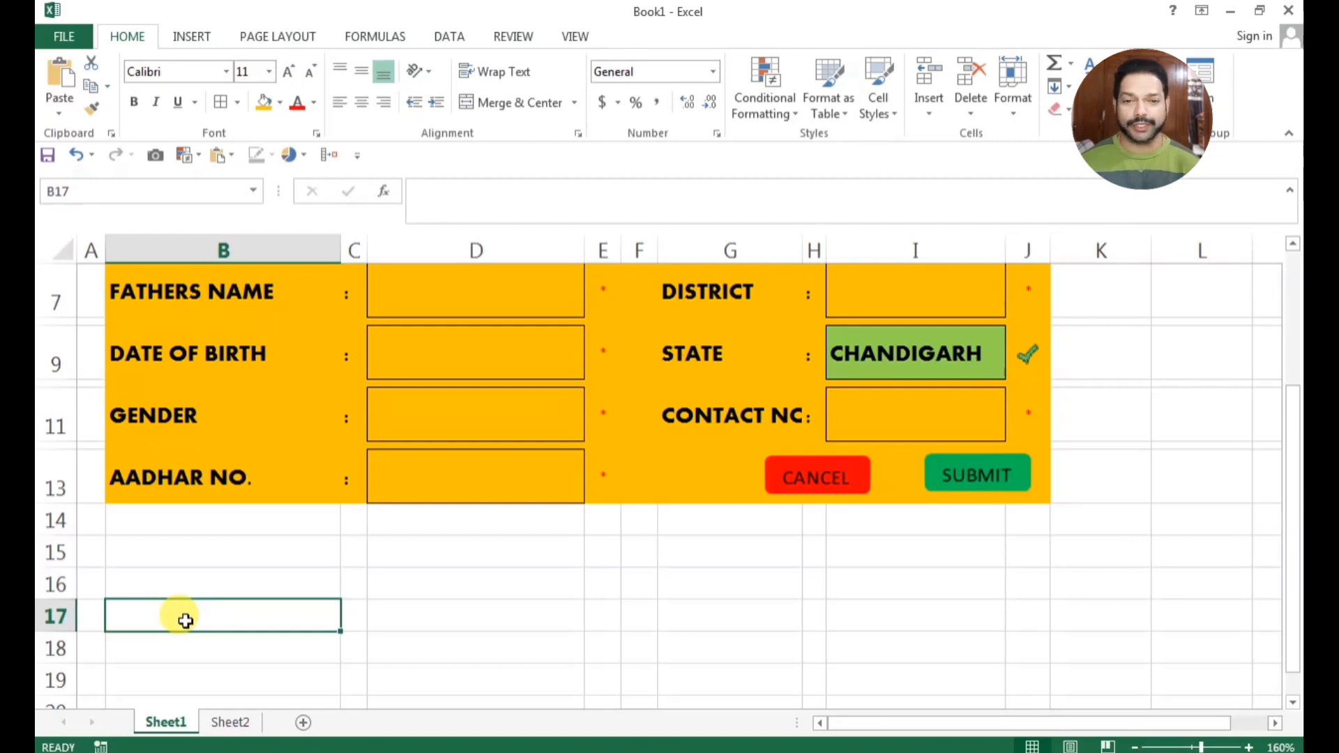
pyautogui.write('CU')
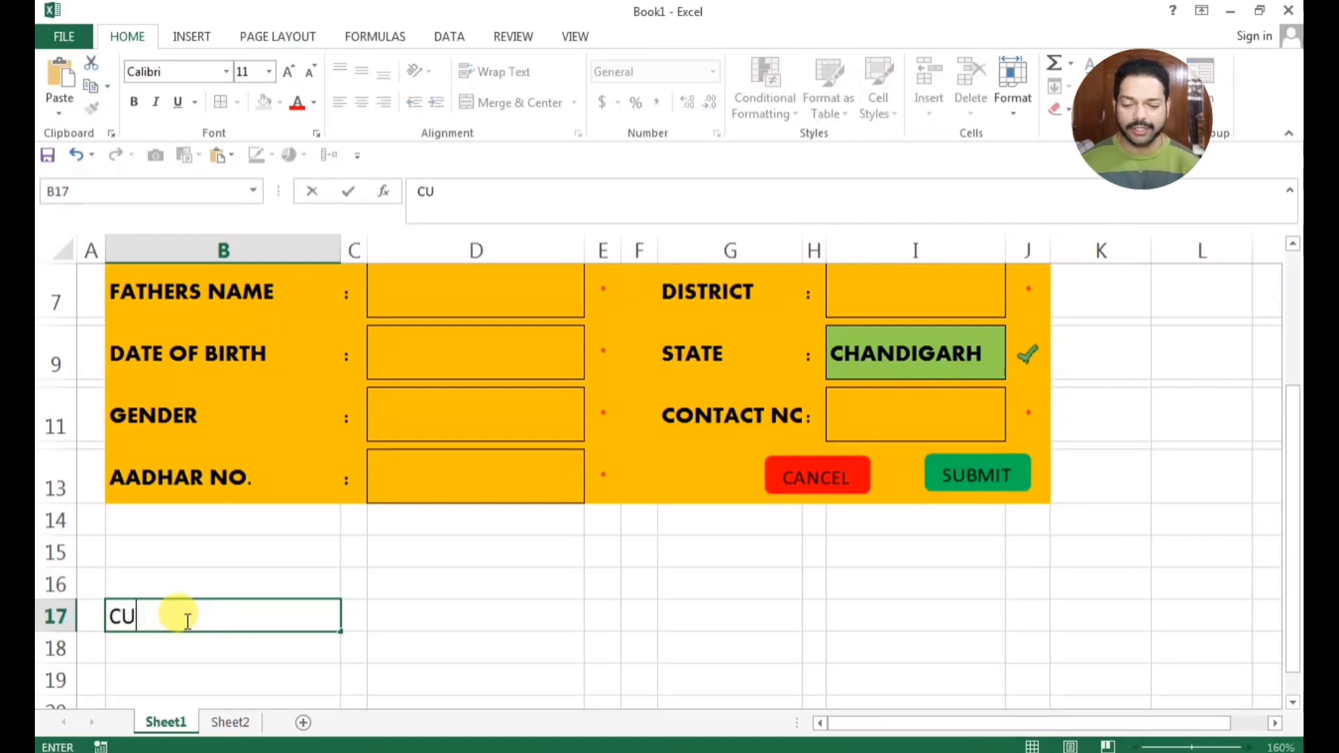
pyautogui.write('STOMER ID')
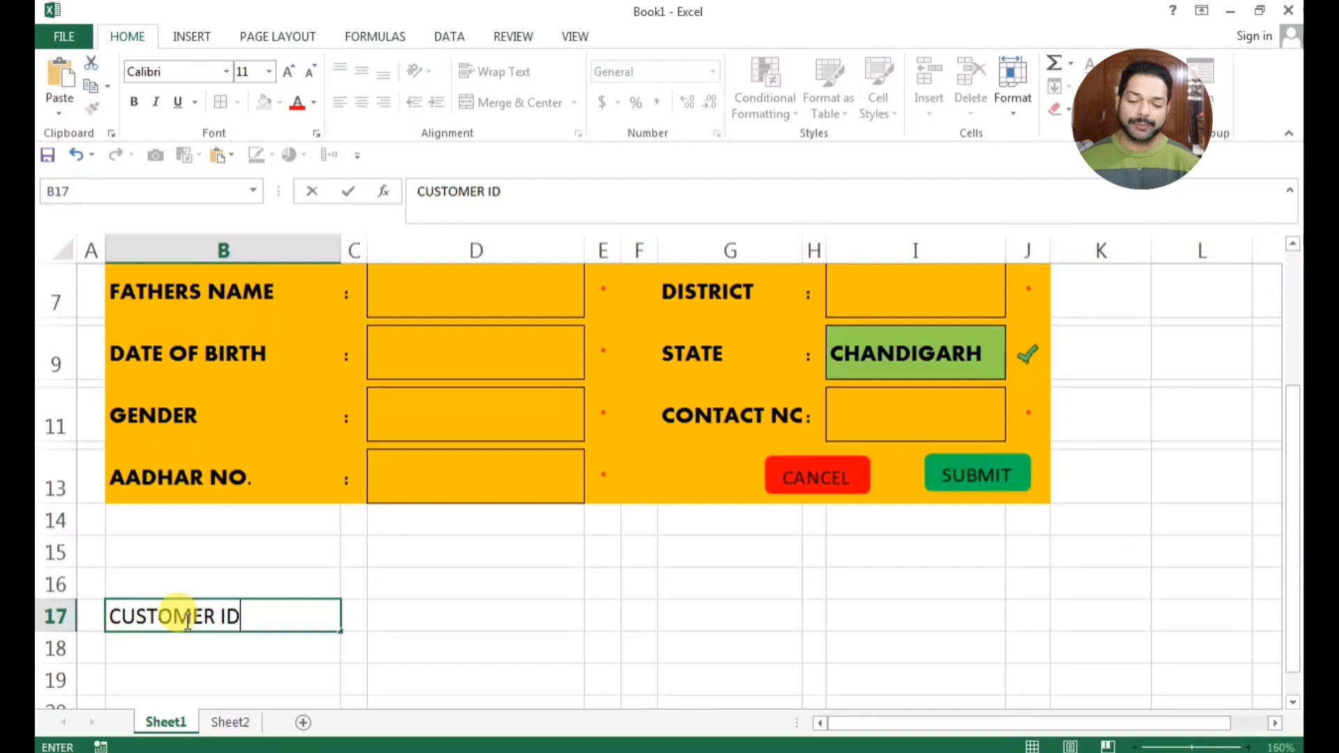
pyautogui.press('Tab')
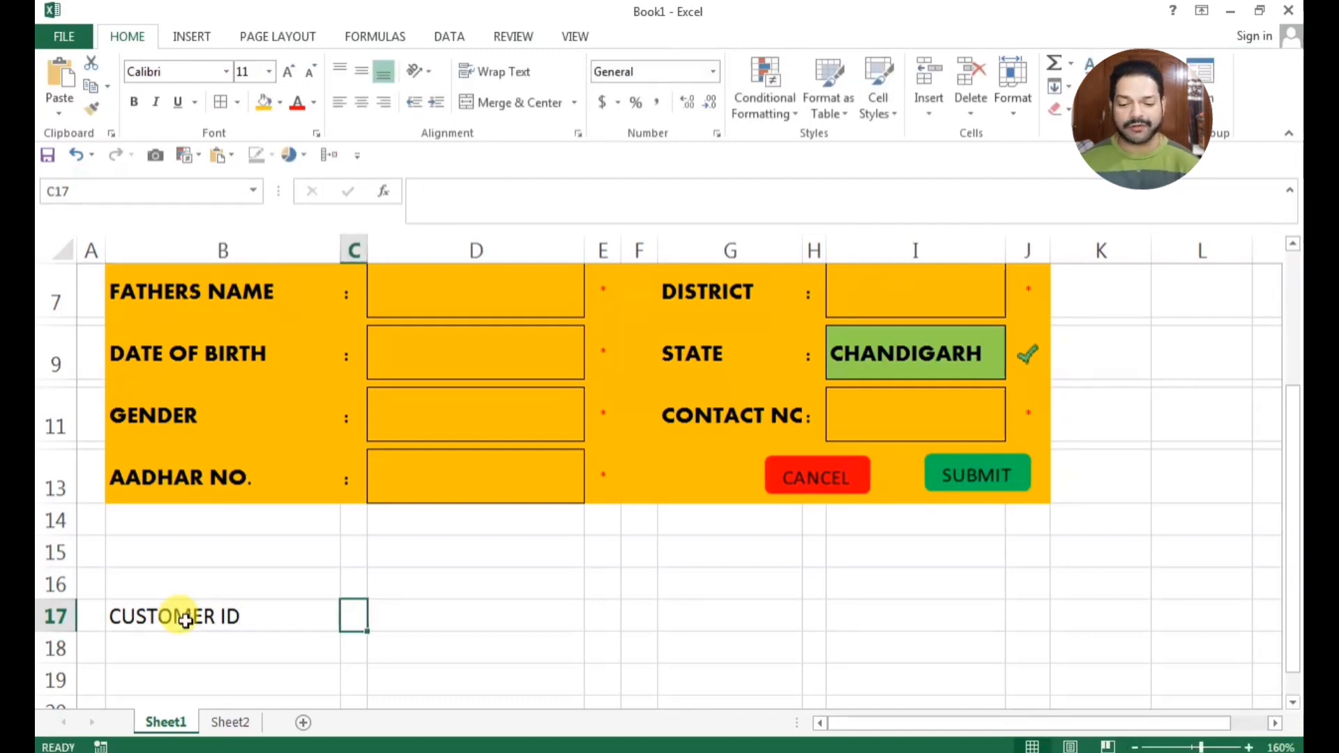
# Enter the heading "CUSTOMER NAME" in cell C17
pyautogui.scroll(2, 185, 620)
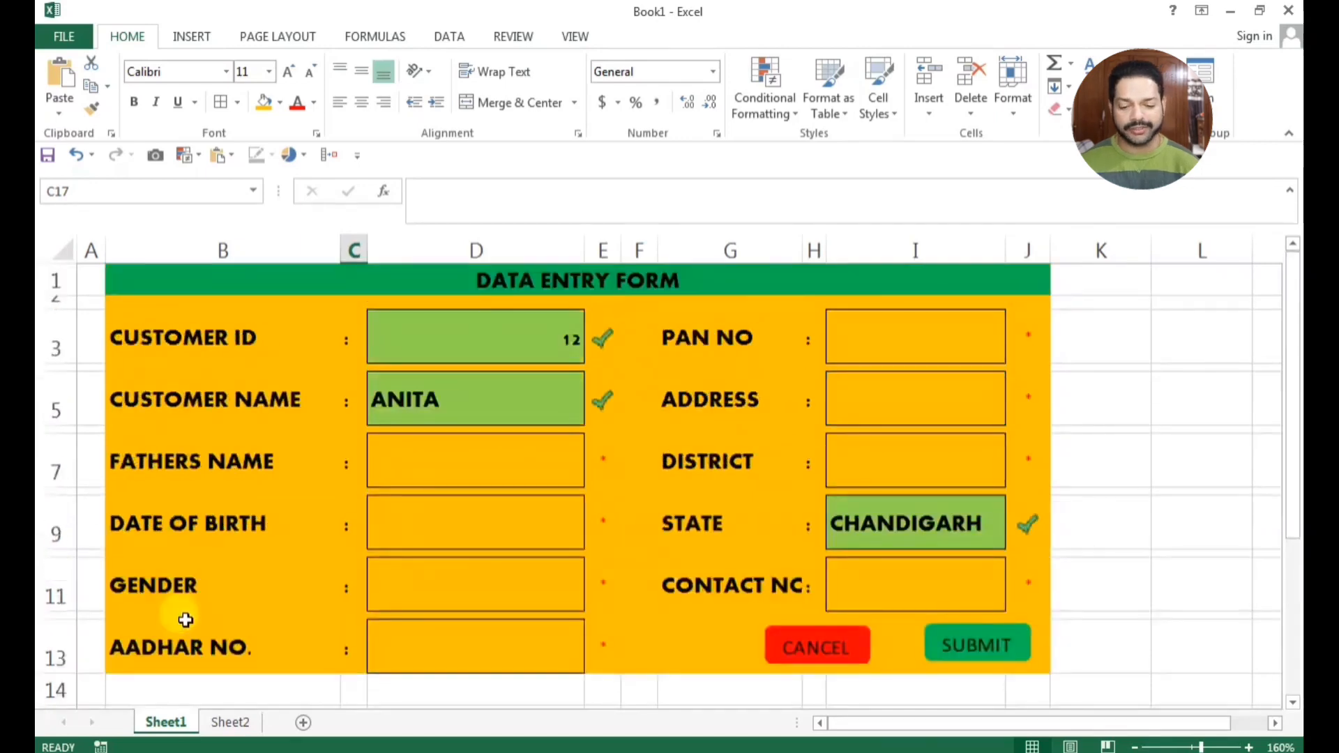
pyautogui.scroll(-2, 185, 620)
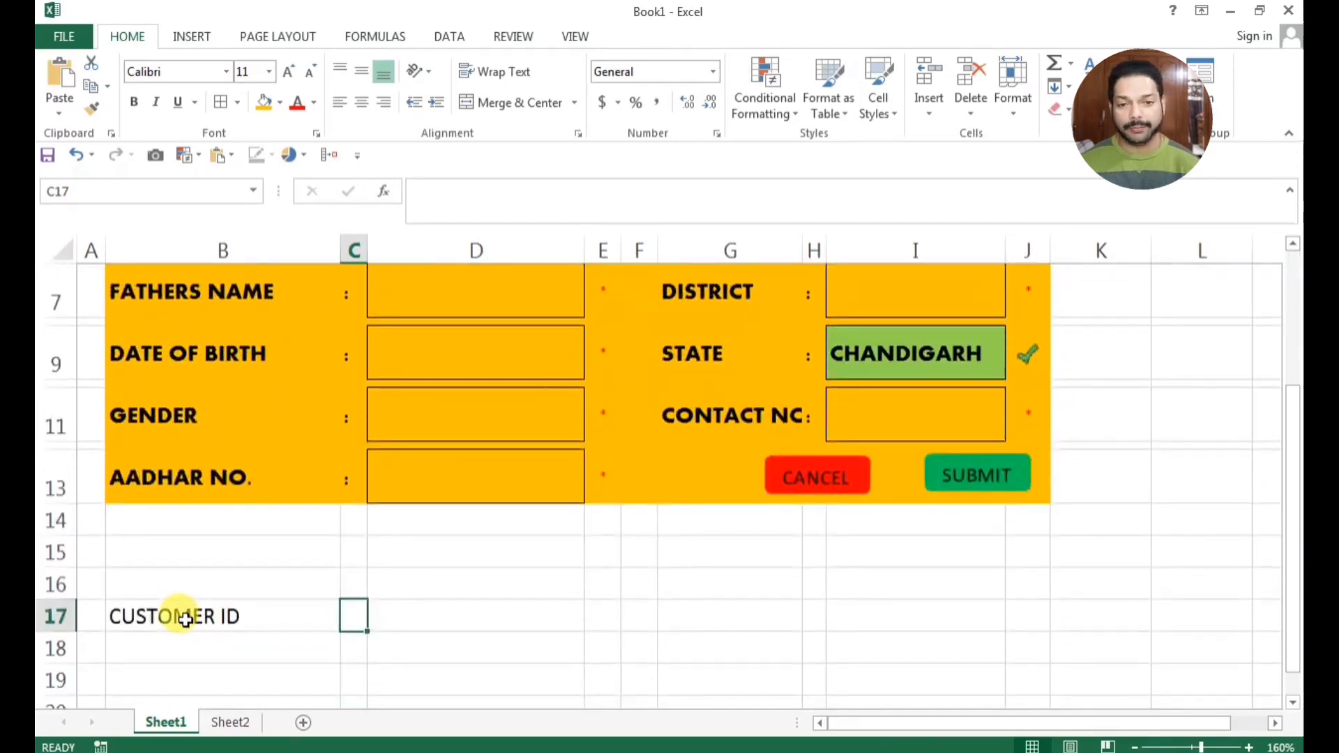
pyautogui.write('CUST')
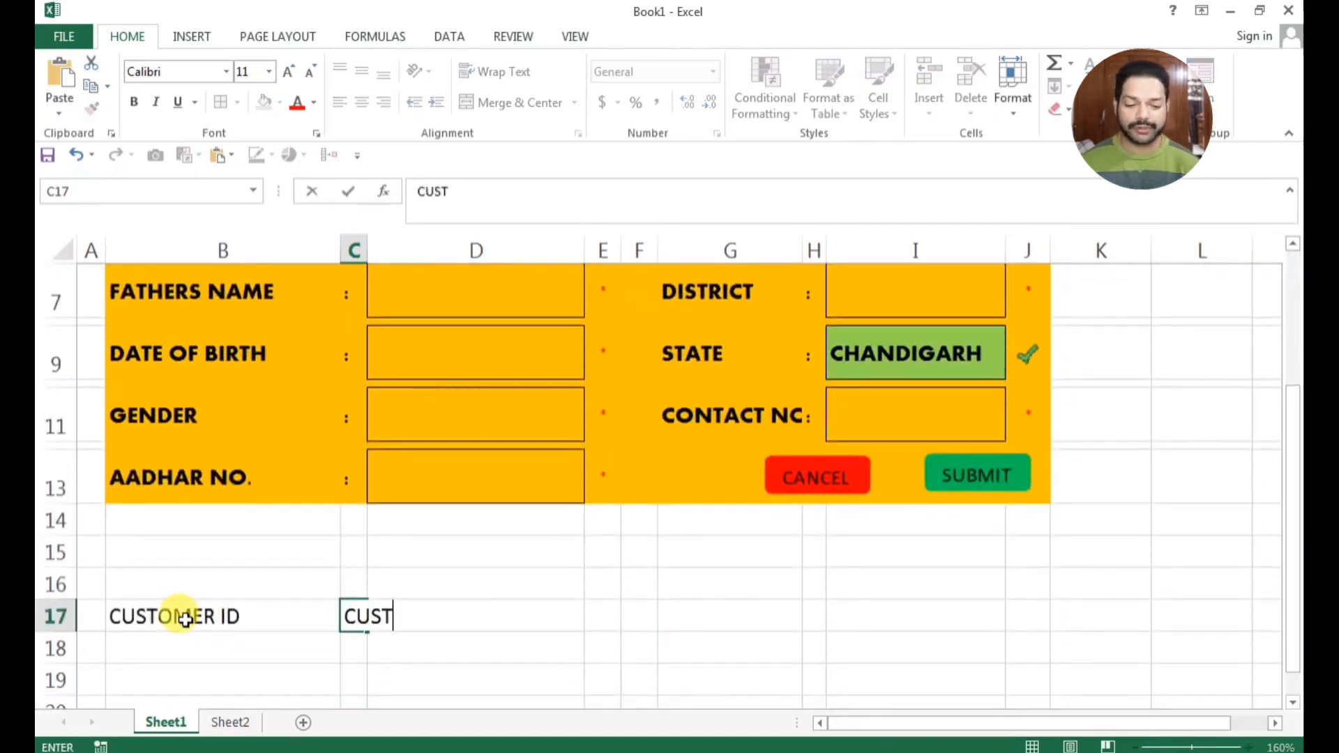
pyautogui.write('O')
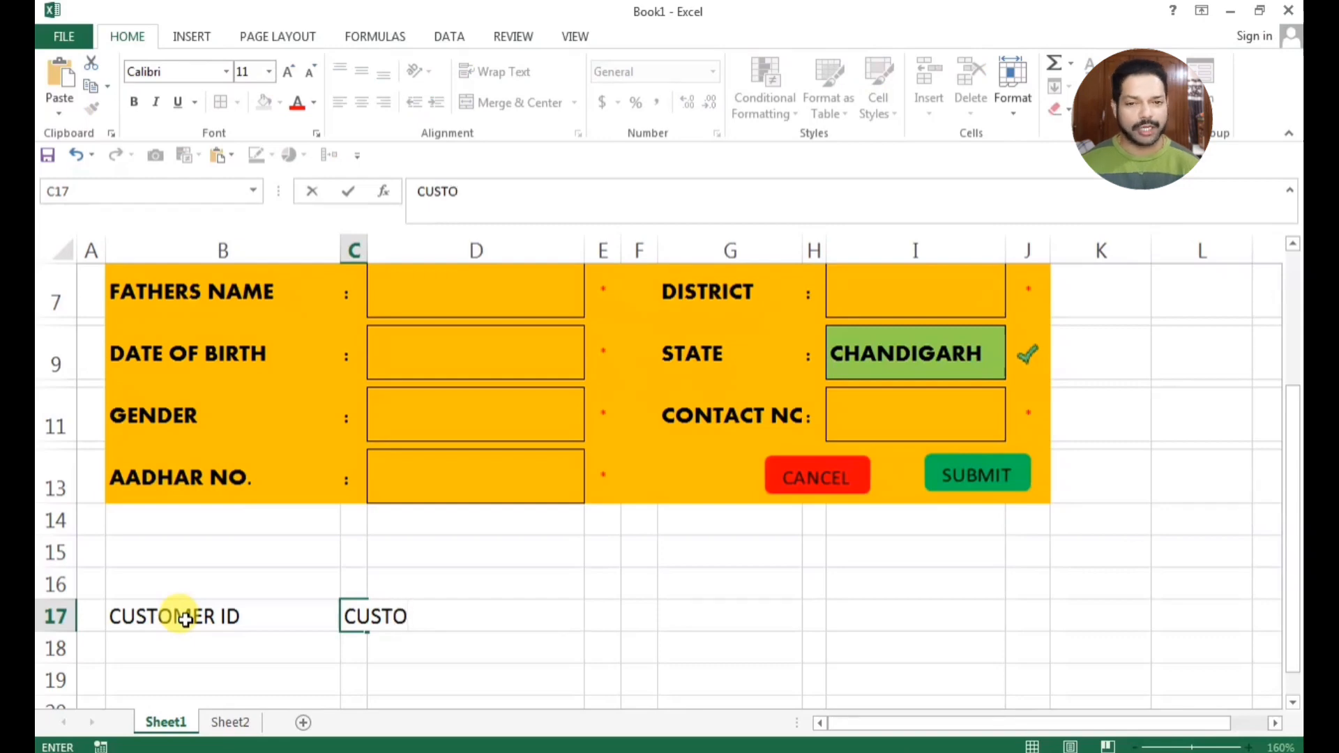
pyautogui.write('MER NAME')
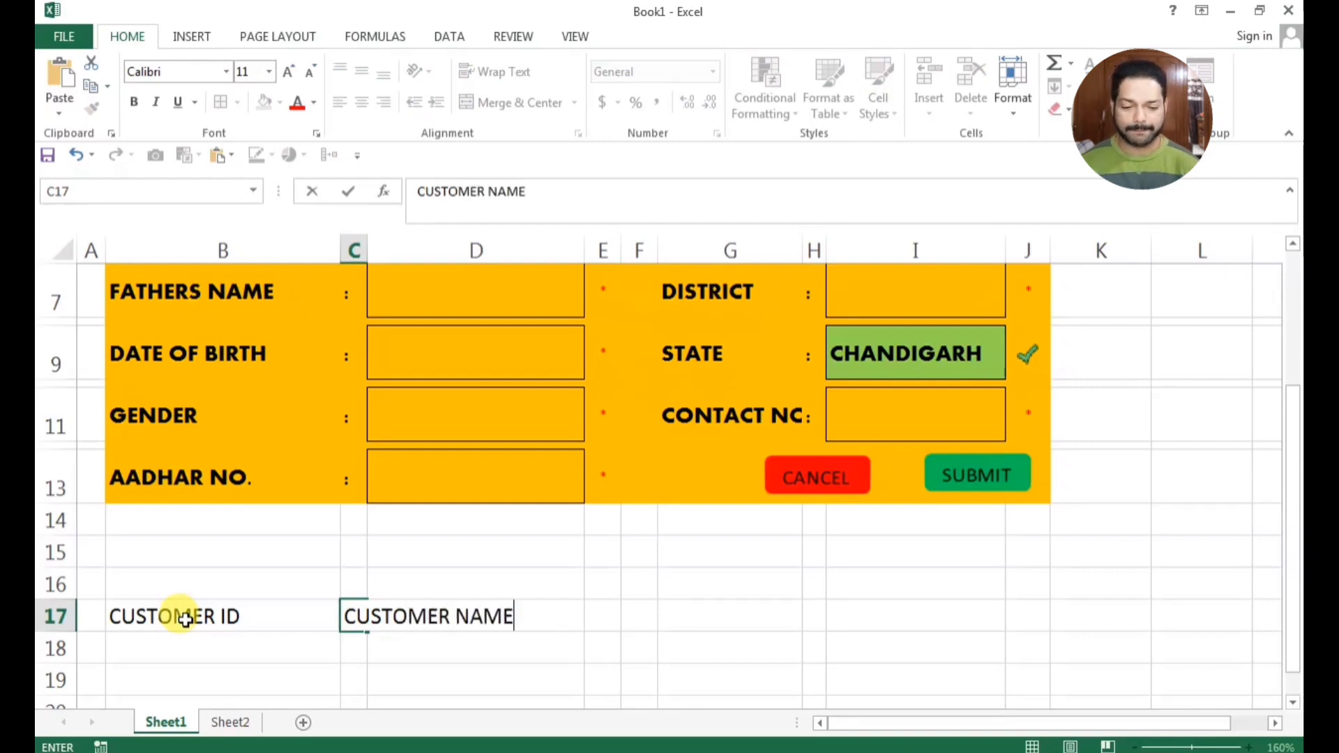
pyautogui.press('Tab')
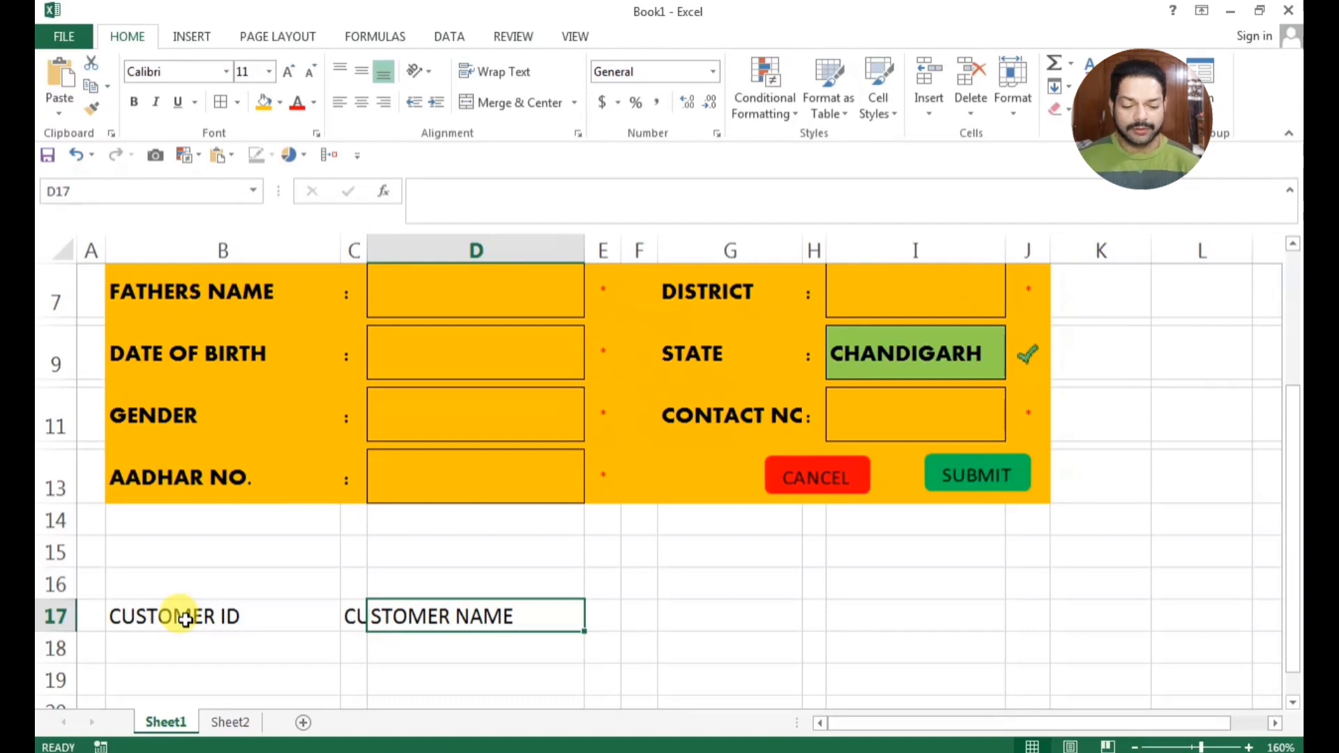
# Enter the headings "FATHERS NAME" in cell D17 and "DATE OF BIRTH" in cell E17
pyautogui.write('FATHERS NAME')
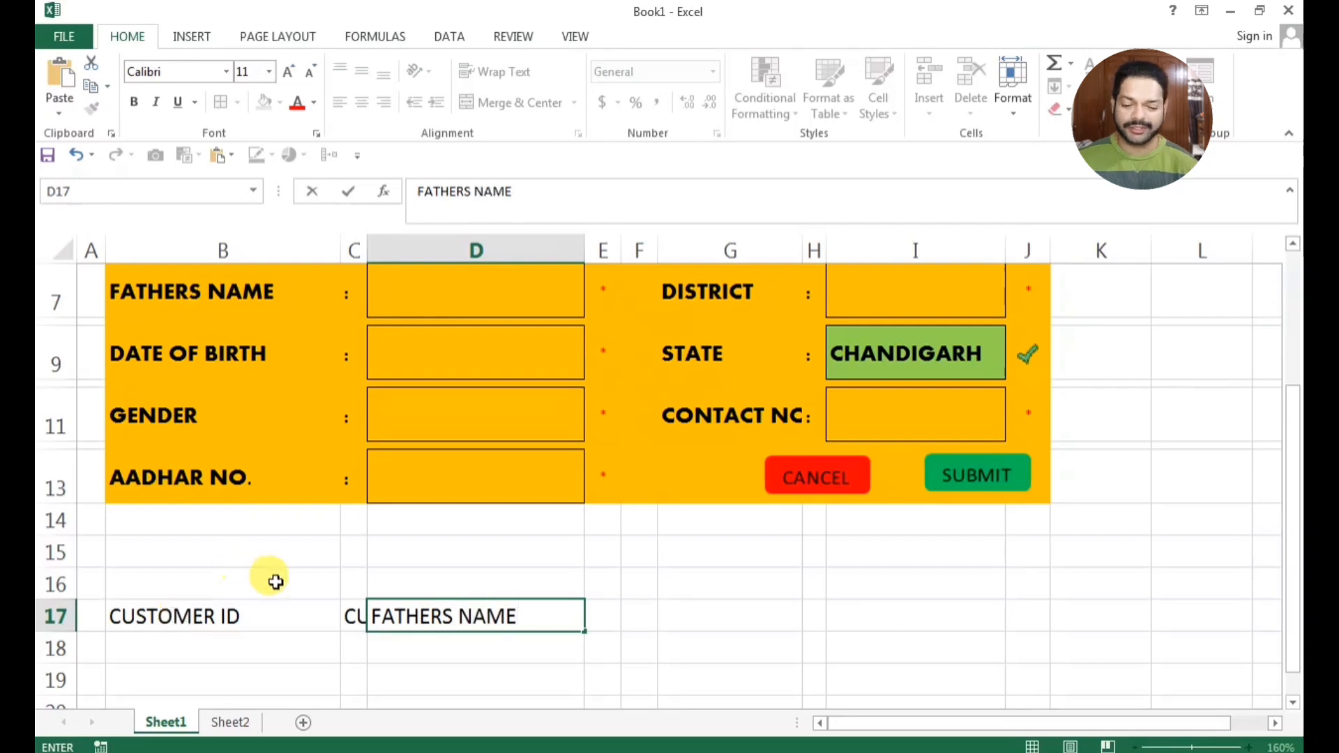
pyautogui.click(601, 615)
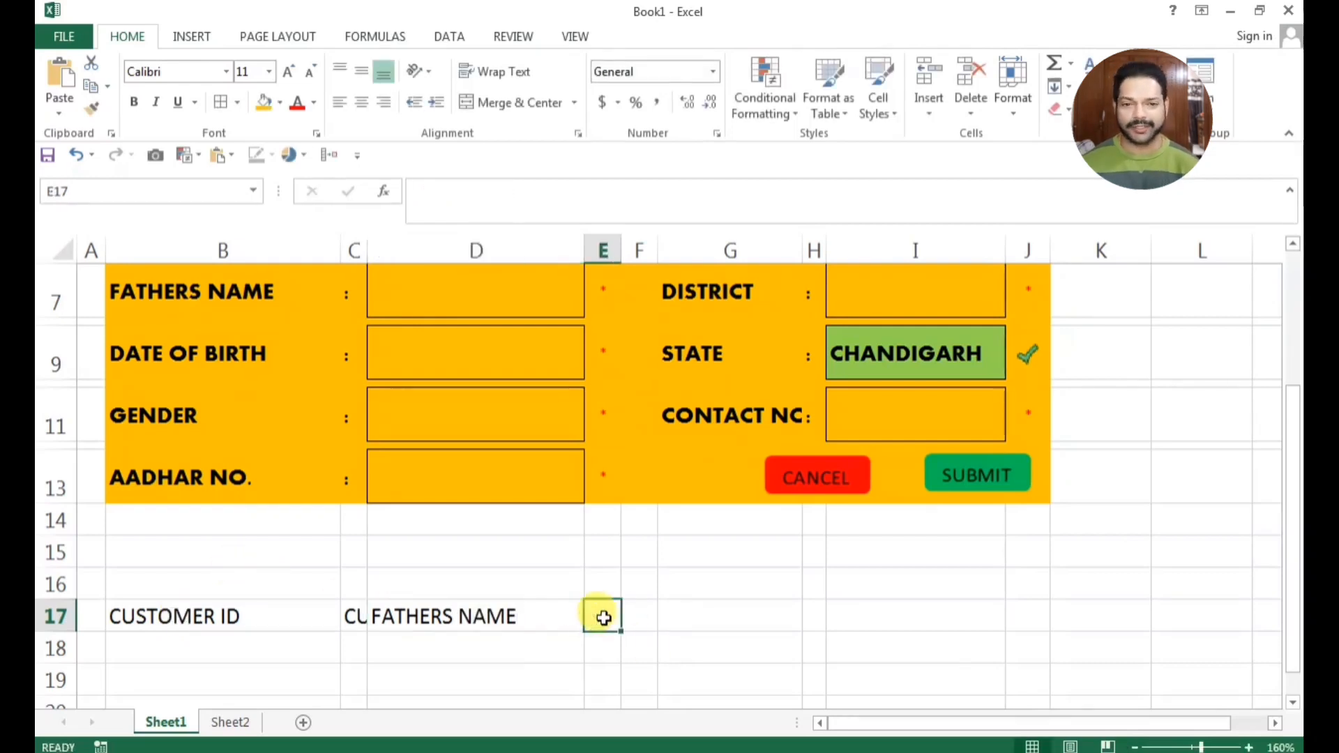
pyautogui.write('F')
pyautogui.press('BackSpace')
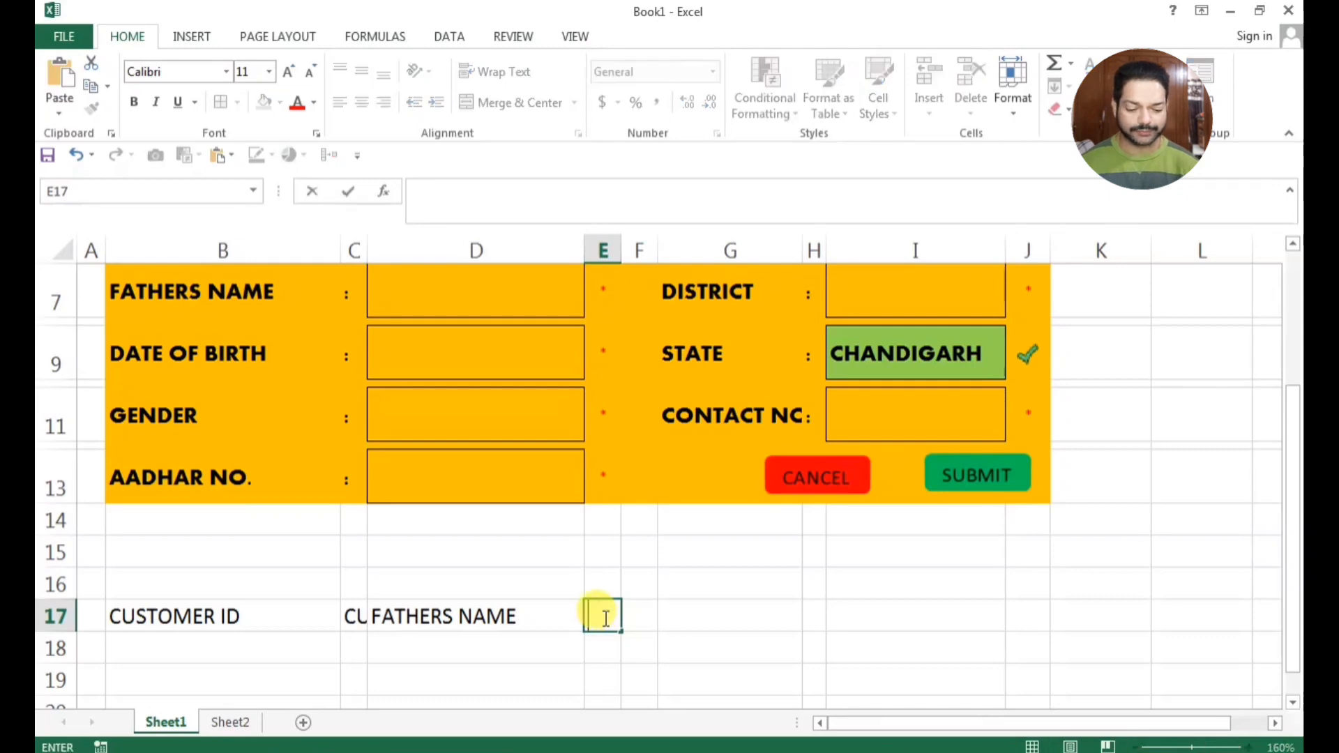
pyautogui.write('DATE OF BIRTH')
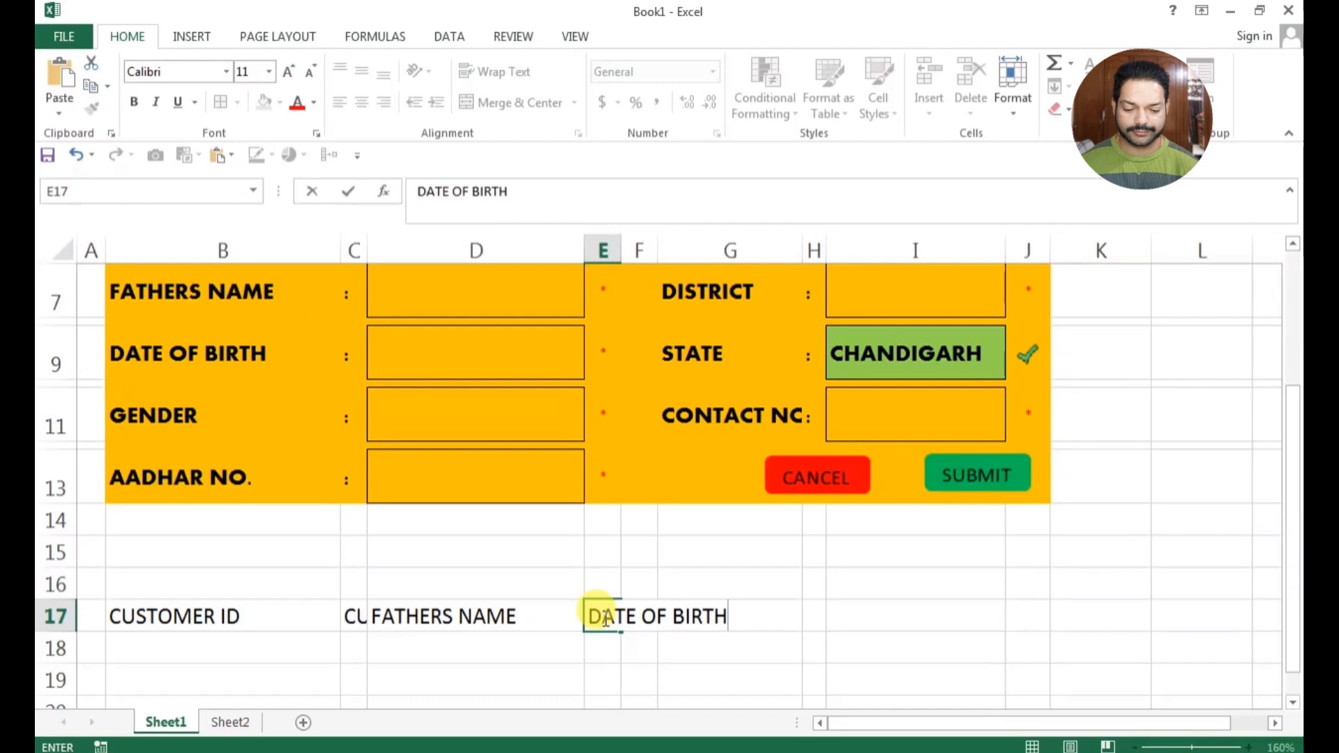
pyautogui.press('Tab')
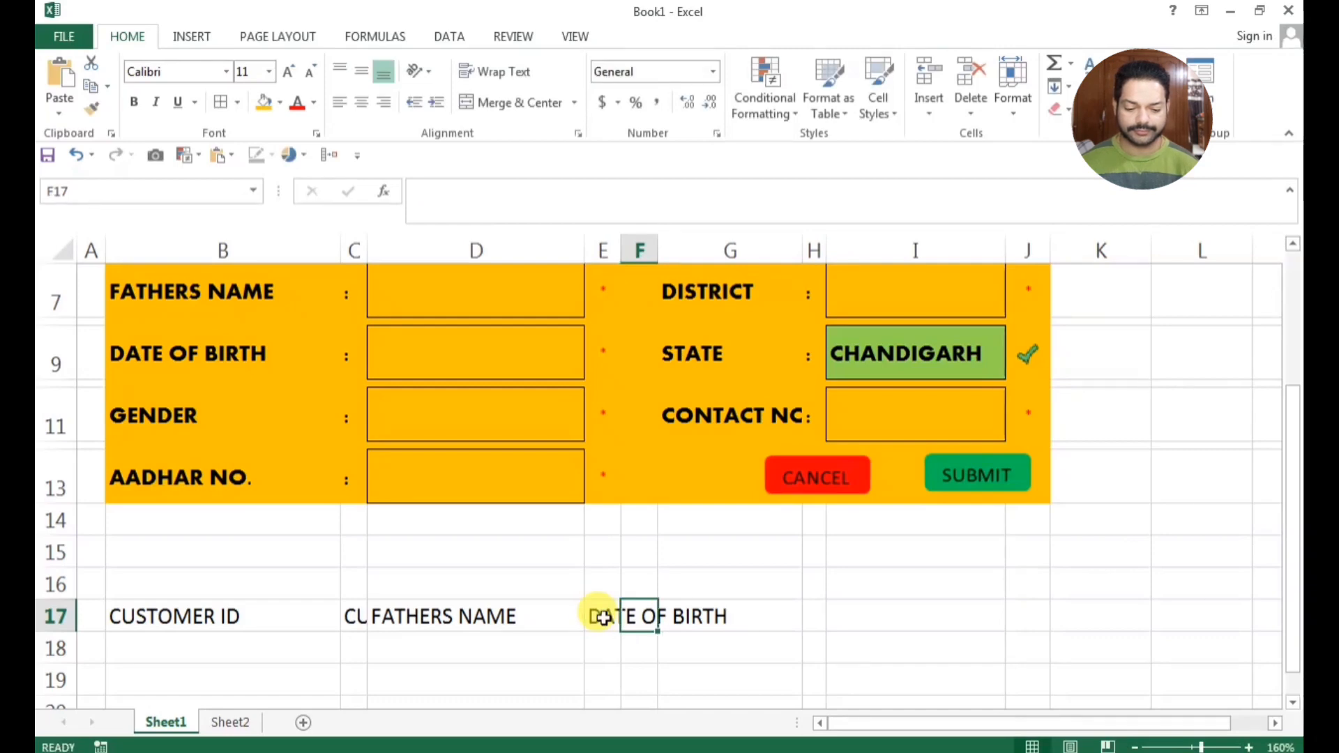
# Enter the headings "GENDER" in cell F17 and "AADHAR NO" in cell G17
pyautogui.write('GENDER')
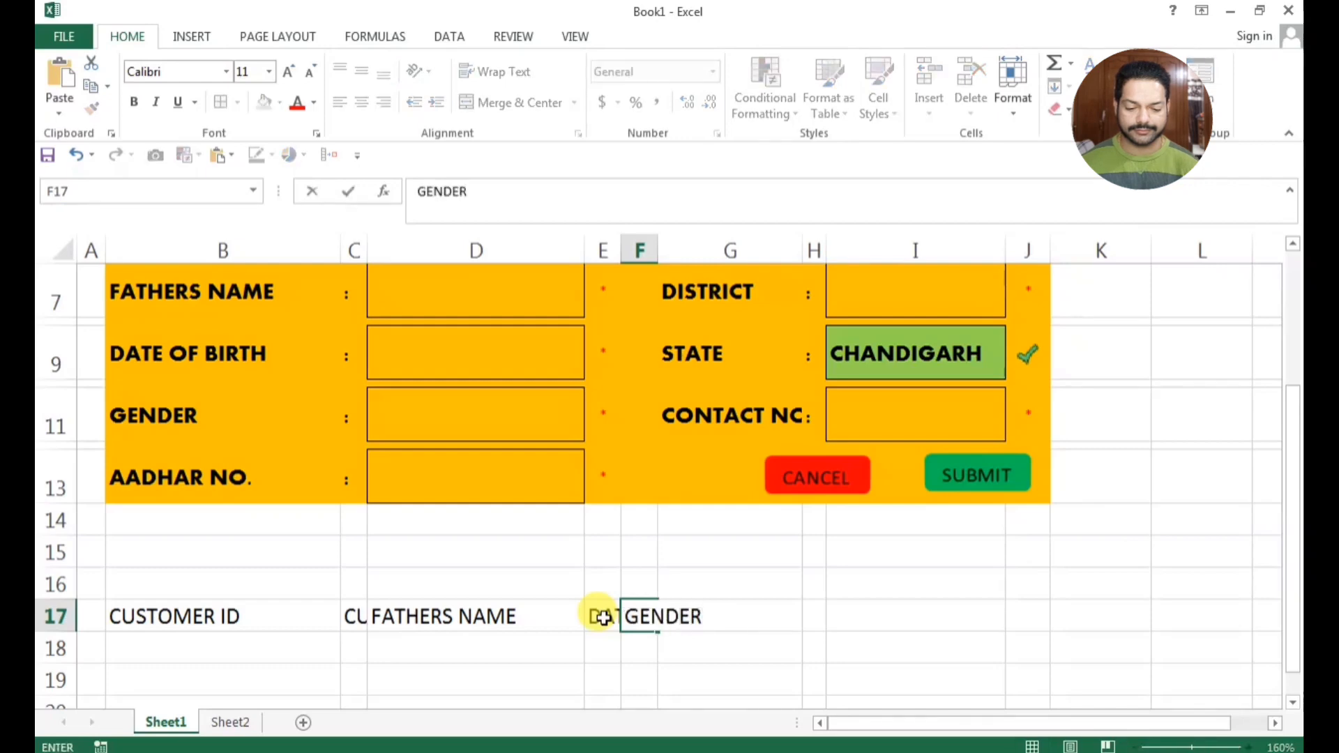
pyautogui.press('Tab')
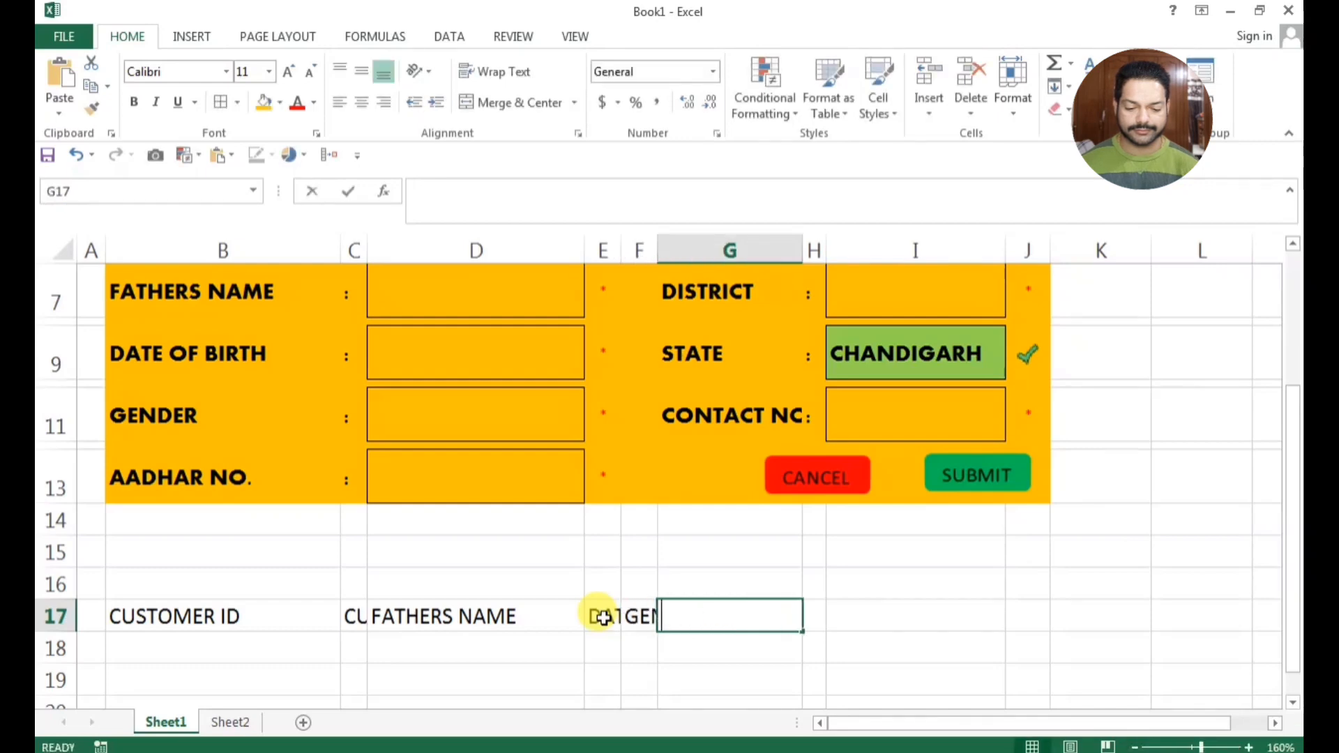
pyautogui.write('AADHAR NO')
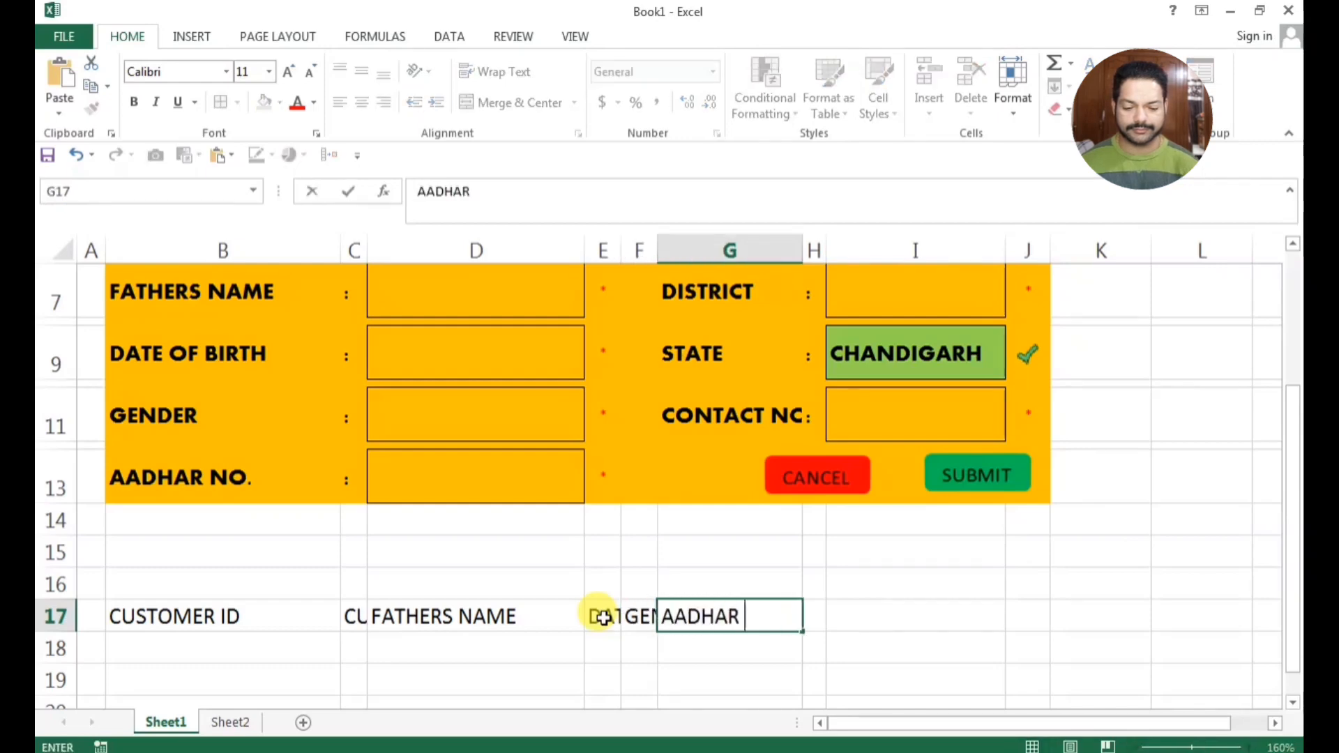
pyautogui.press('Right')
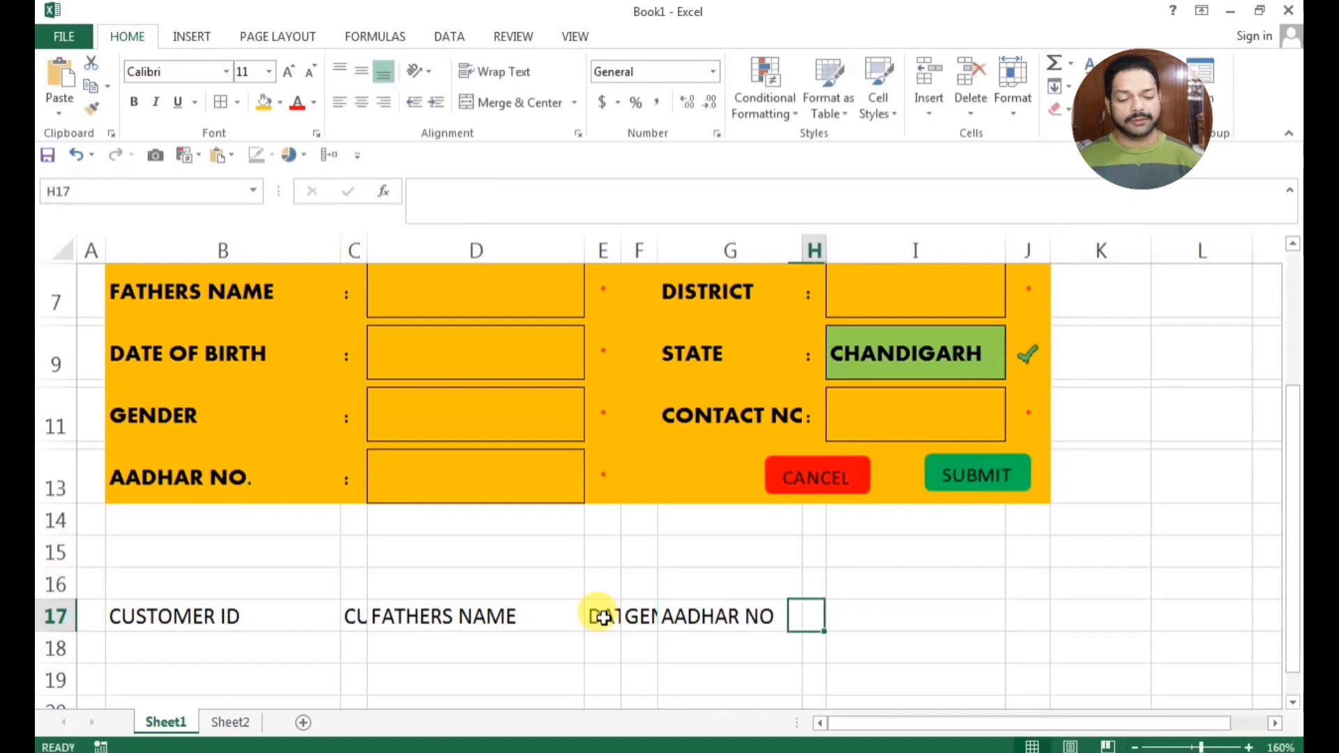
pyautogui.press('Left')
pyautogui.press('Right')
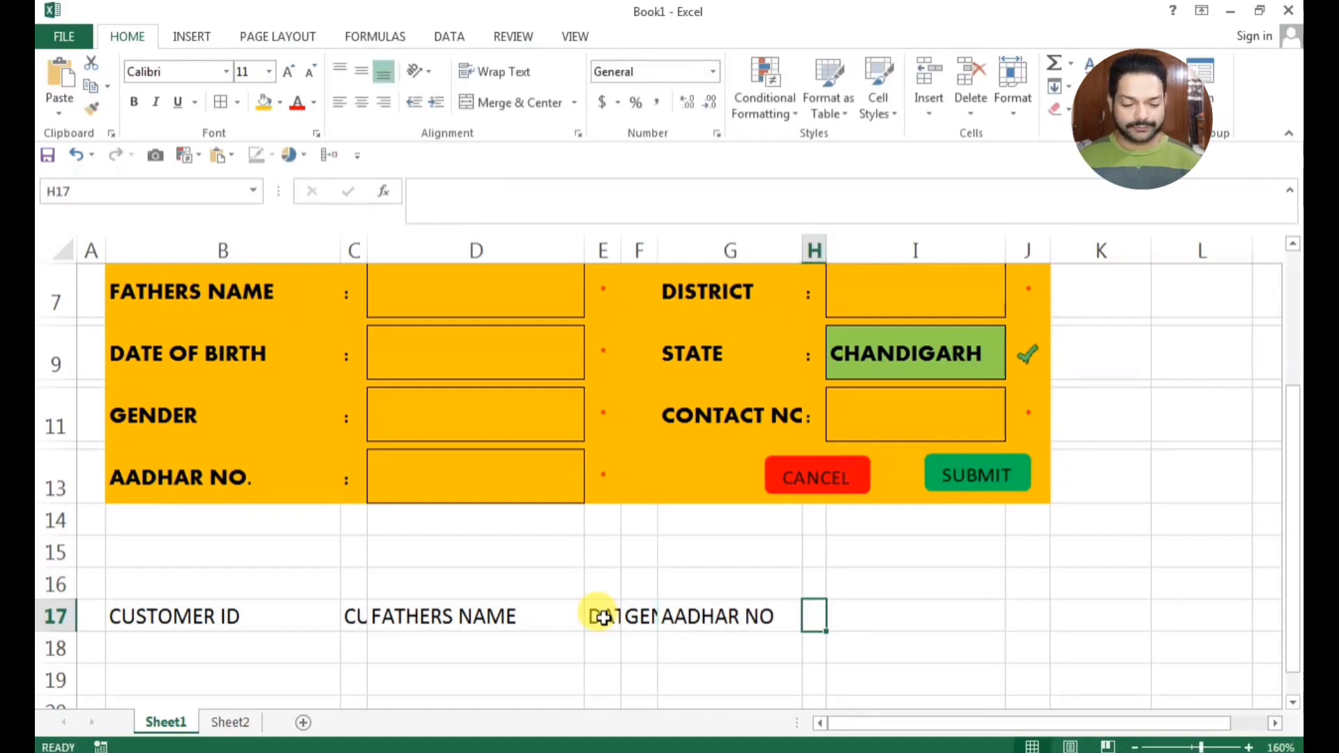
# Enter the heading "PAN NO" in cell H17
pyautogui.scroll(2, 603, 617)
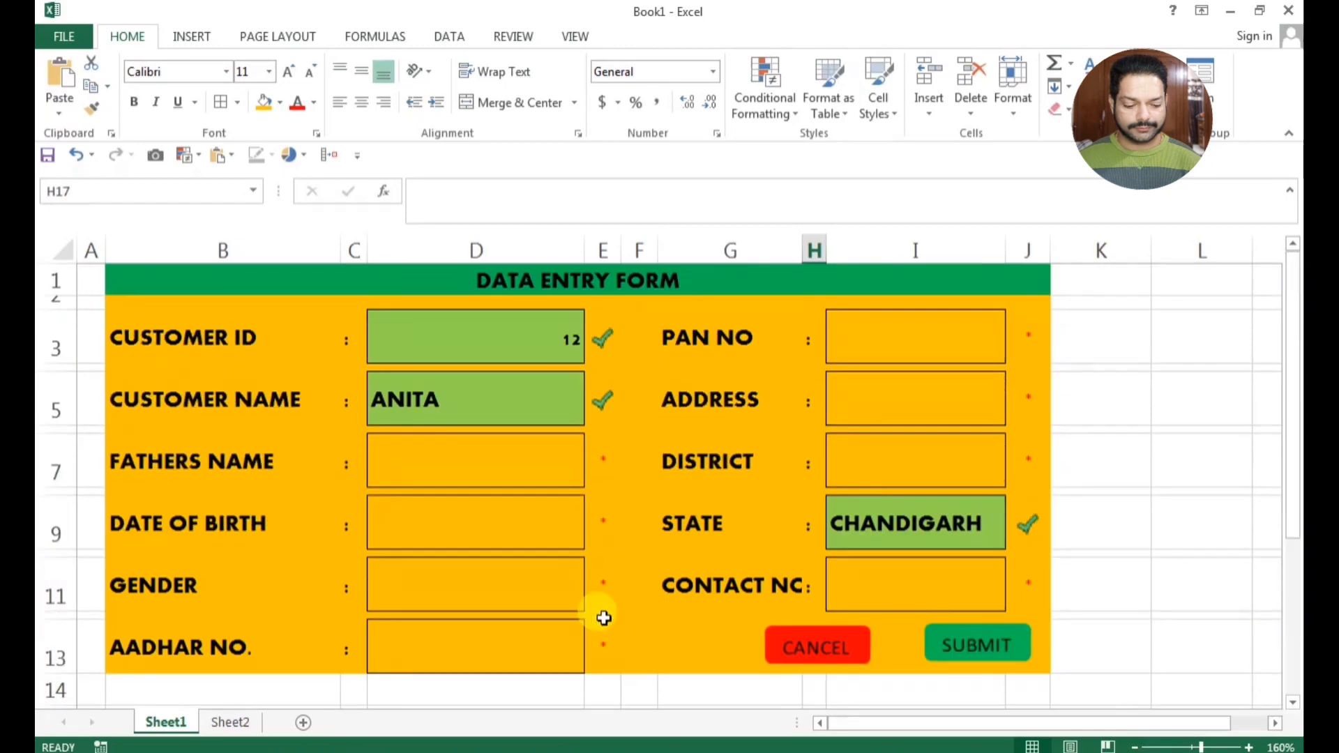
pyautogui.scroll(-2, 603, 617)
pyautogui.write('PAN NO')
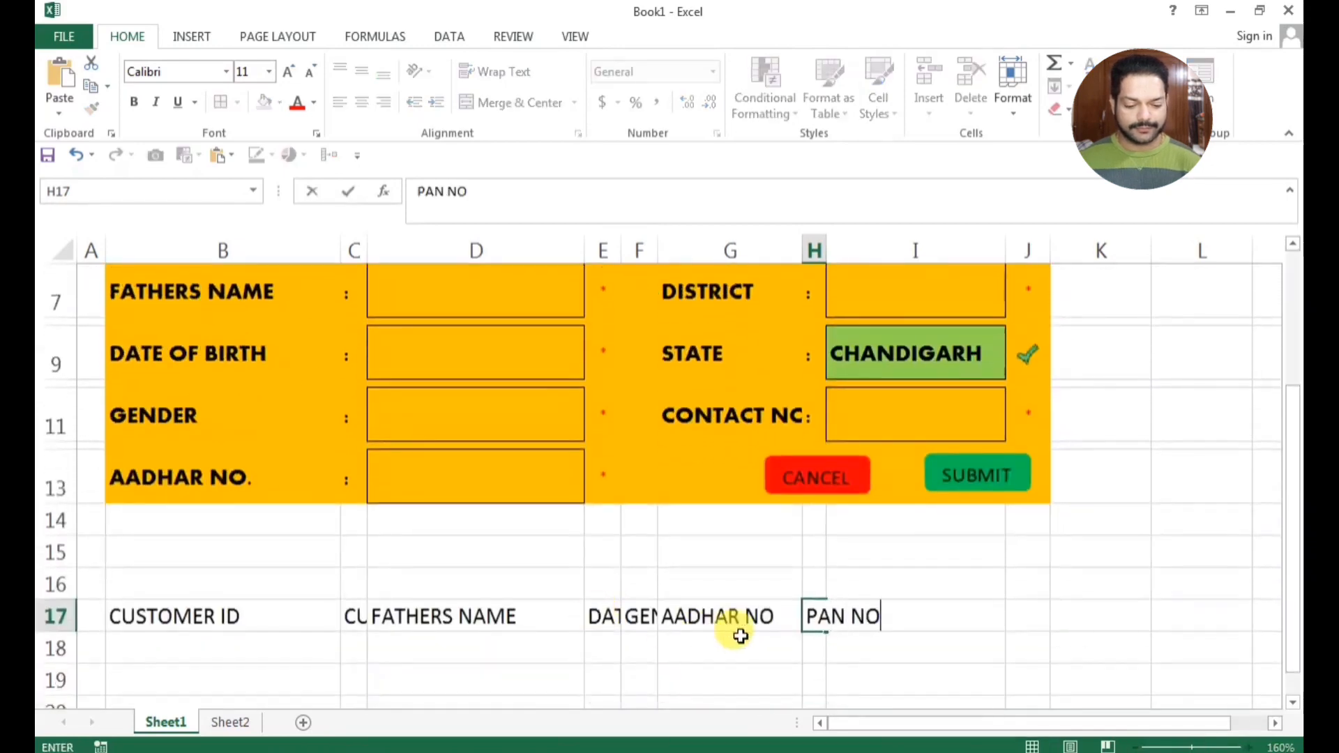
pyautogui.press('Right')
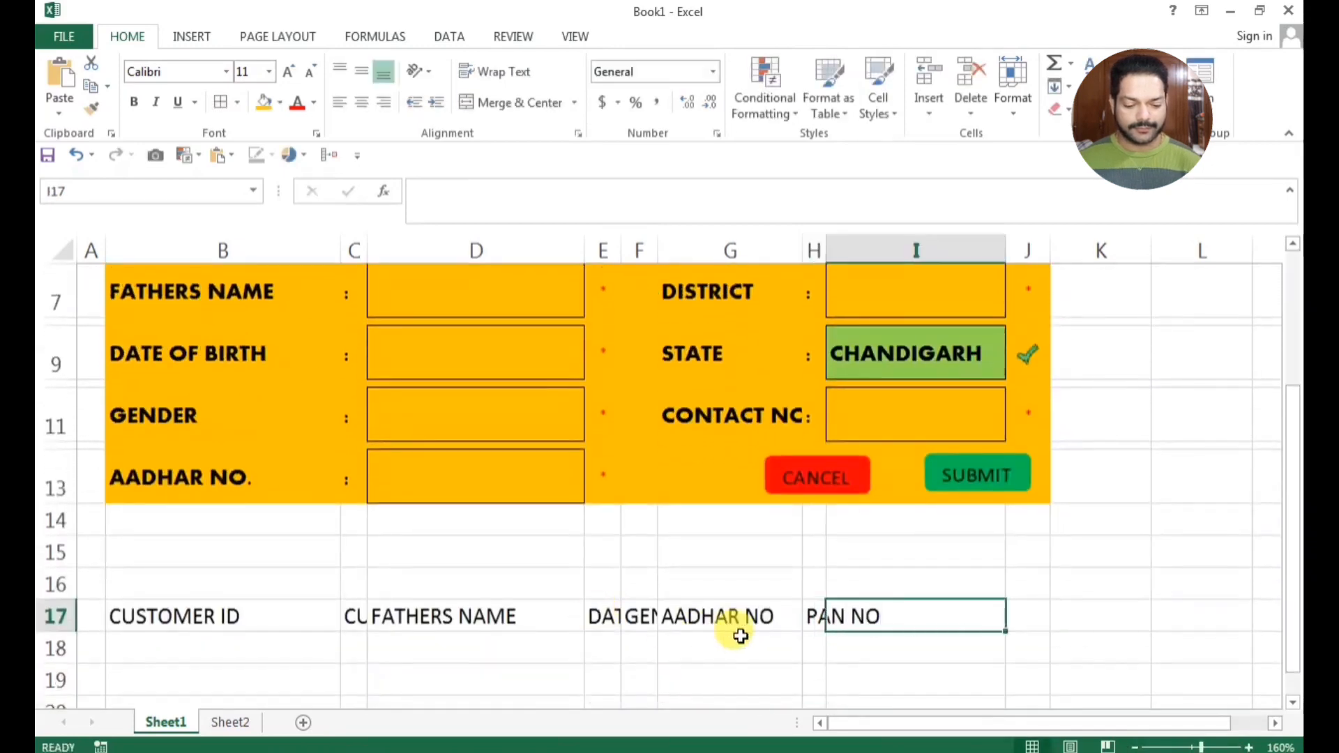
pyautogui.press('Left')
pyautogui.press('Right')
# Enter the heading "ADDRESS" in cell I17
pyautogui.scroll(2, 725, 636)
pyautogui.scroll(-2, 741, 637)
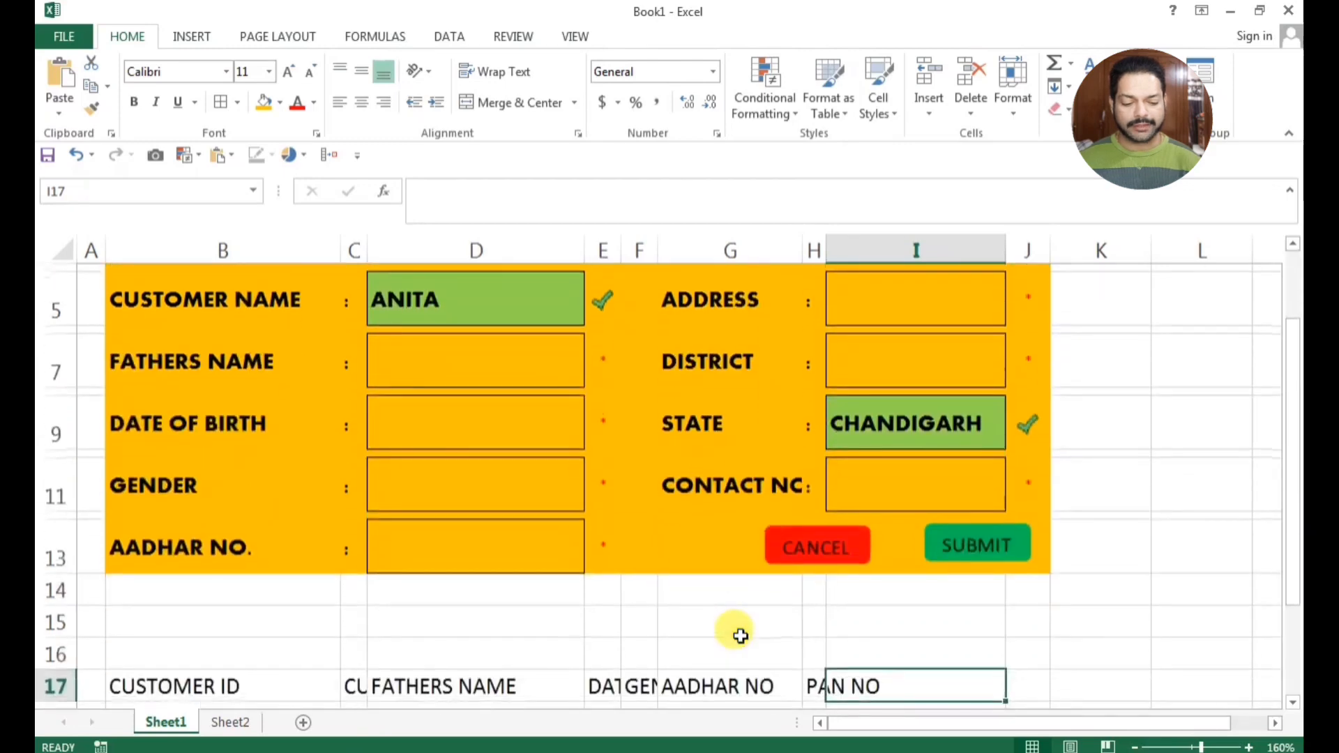
pyautogui.write('ADDE')
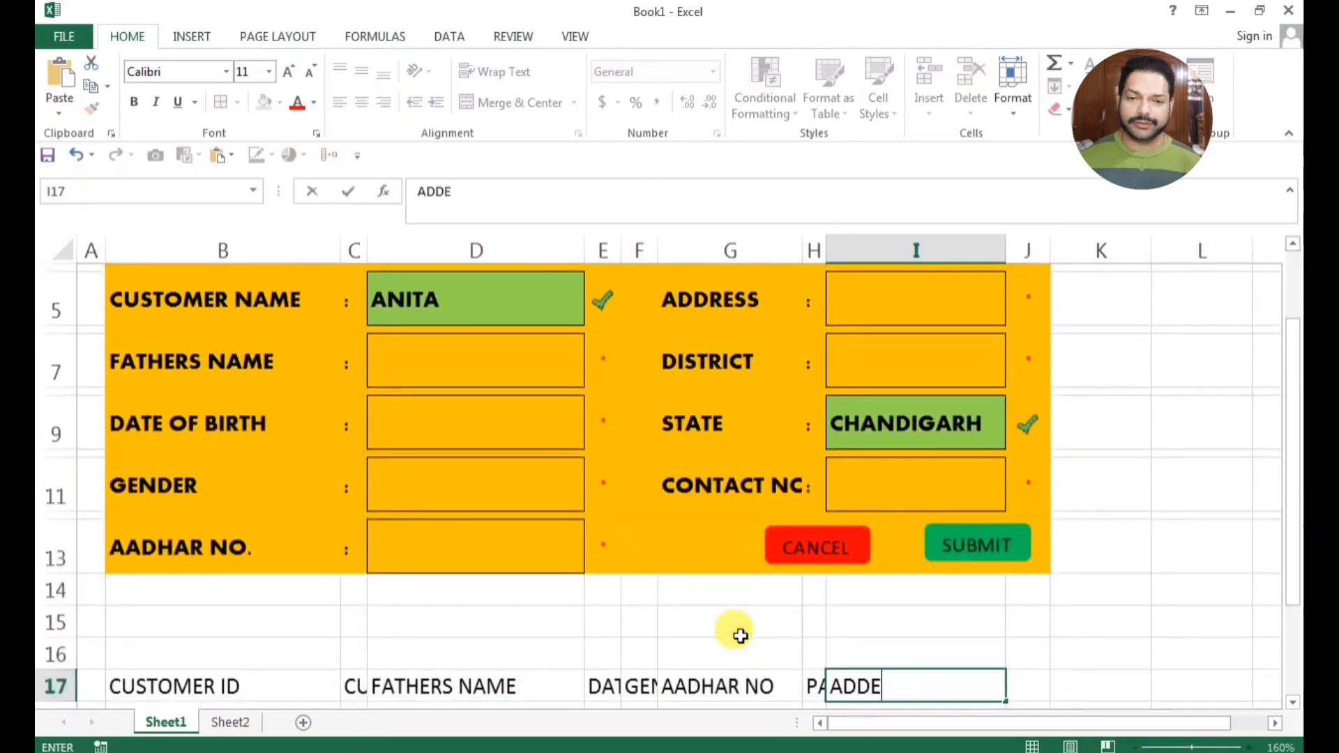
pyautogui.press('BackSpace')
pyautogui.write('RESS')
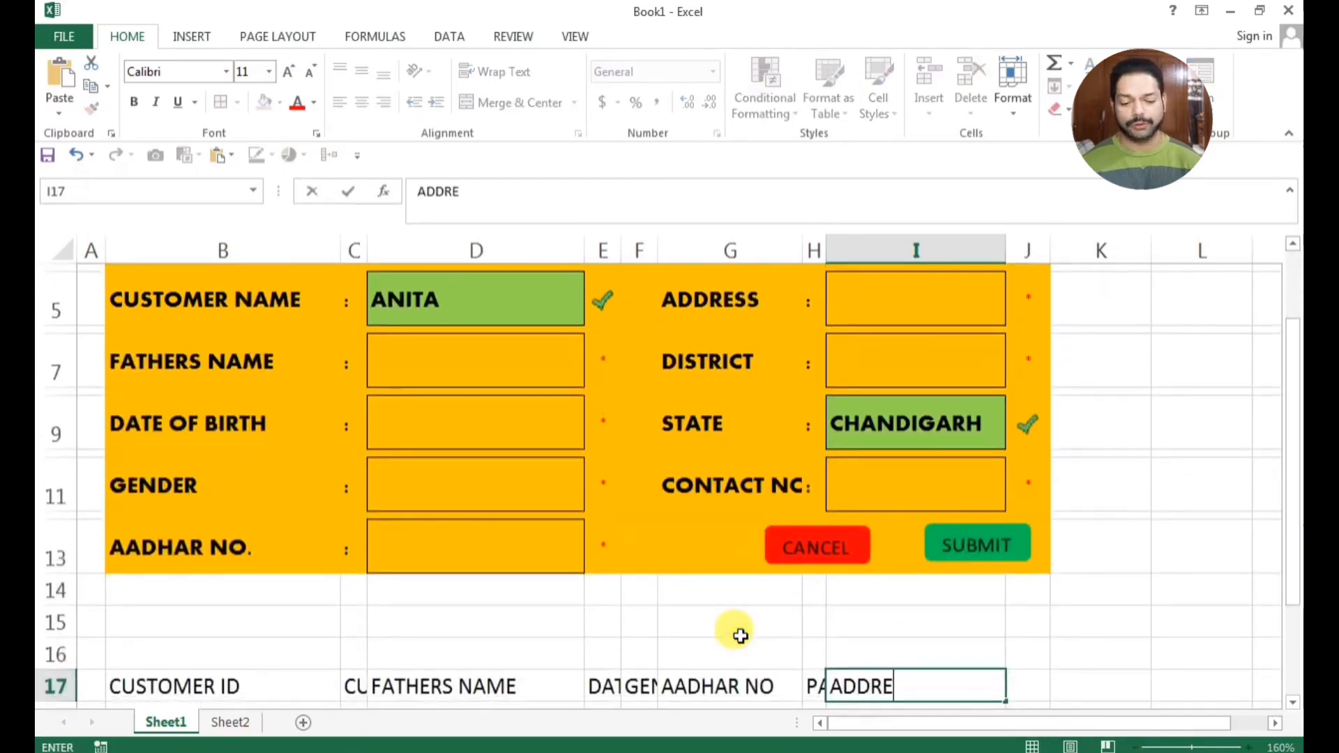
# Enter the heading "DISTRICT" in cell J17
pyautogui.click(1029, 685)
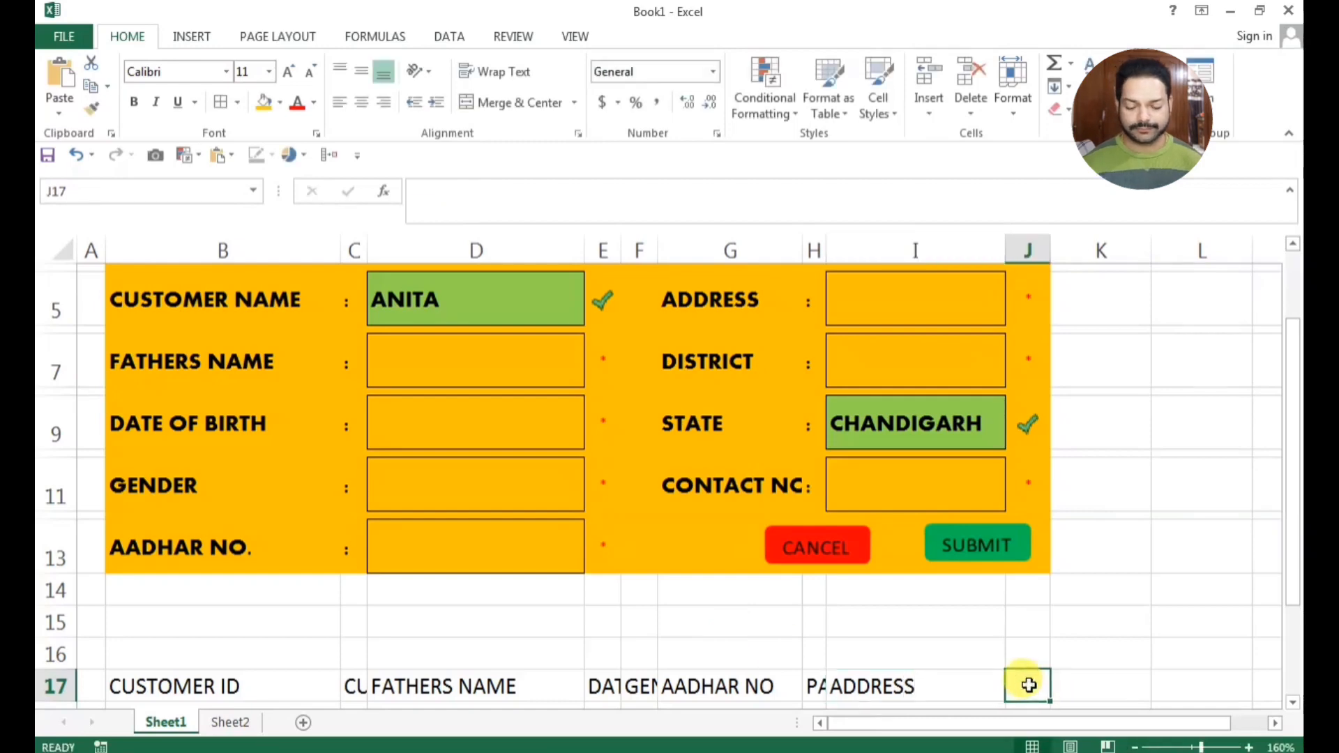
pyautogui.scroll(1, 1029, 685)
pyautogui.scroll(-1, 1029, 685)
pyautogui.write('DI')
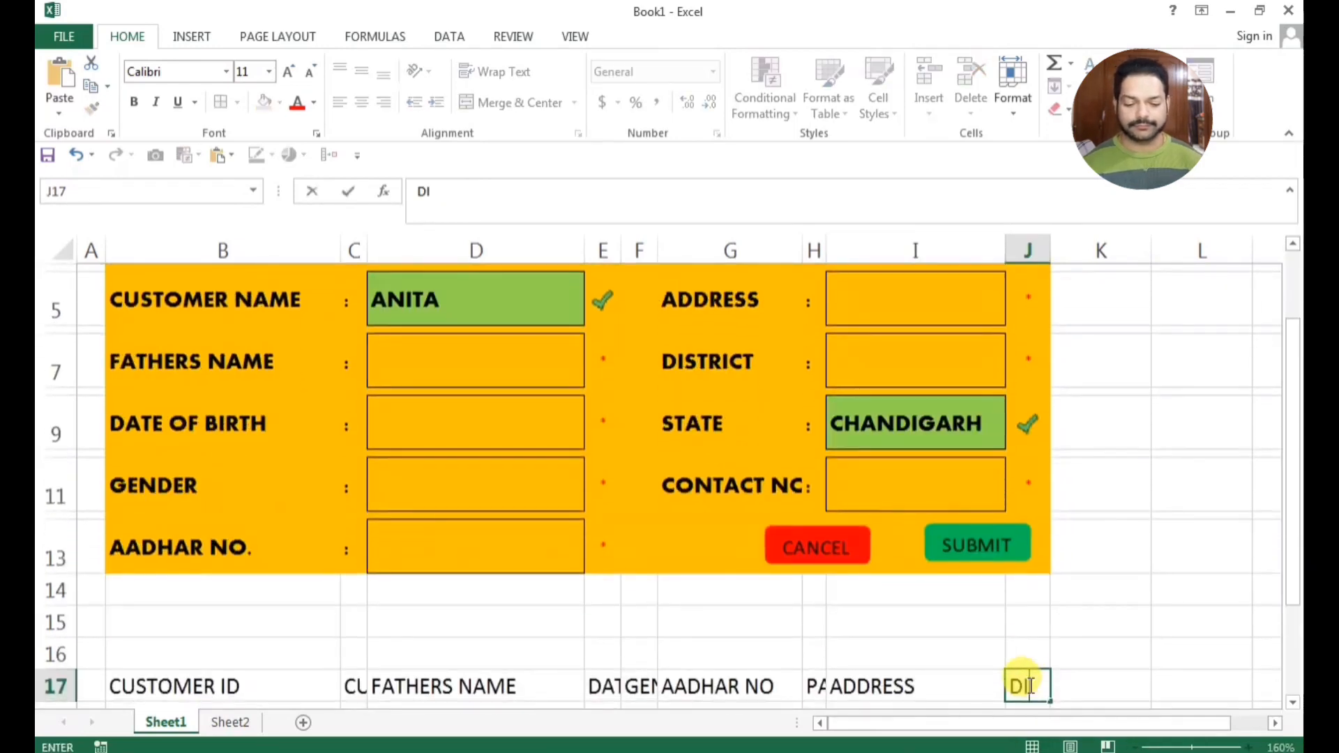
pyautogui.write('STRICT')
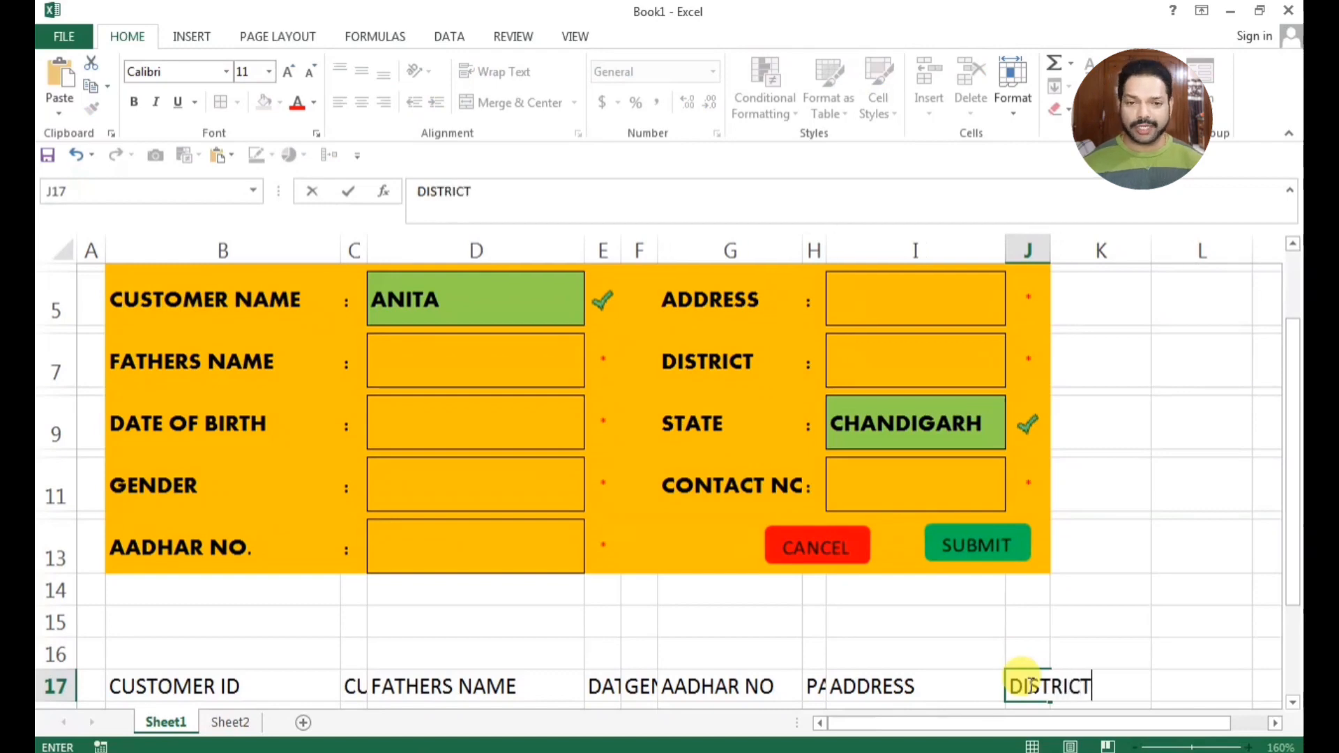
pyautogui.press('Tab')
# Enter the headings "STATE" in cell K17 and "CONTACT NO" in cell L17
pyautogui.write('STATE')
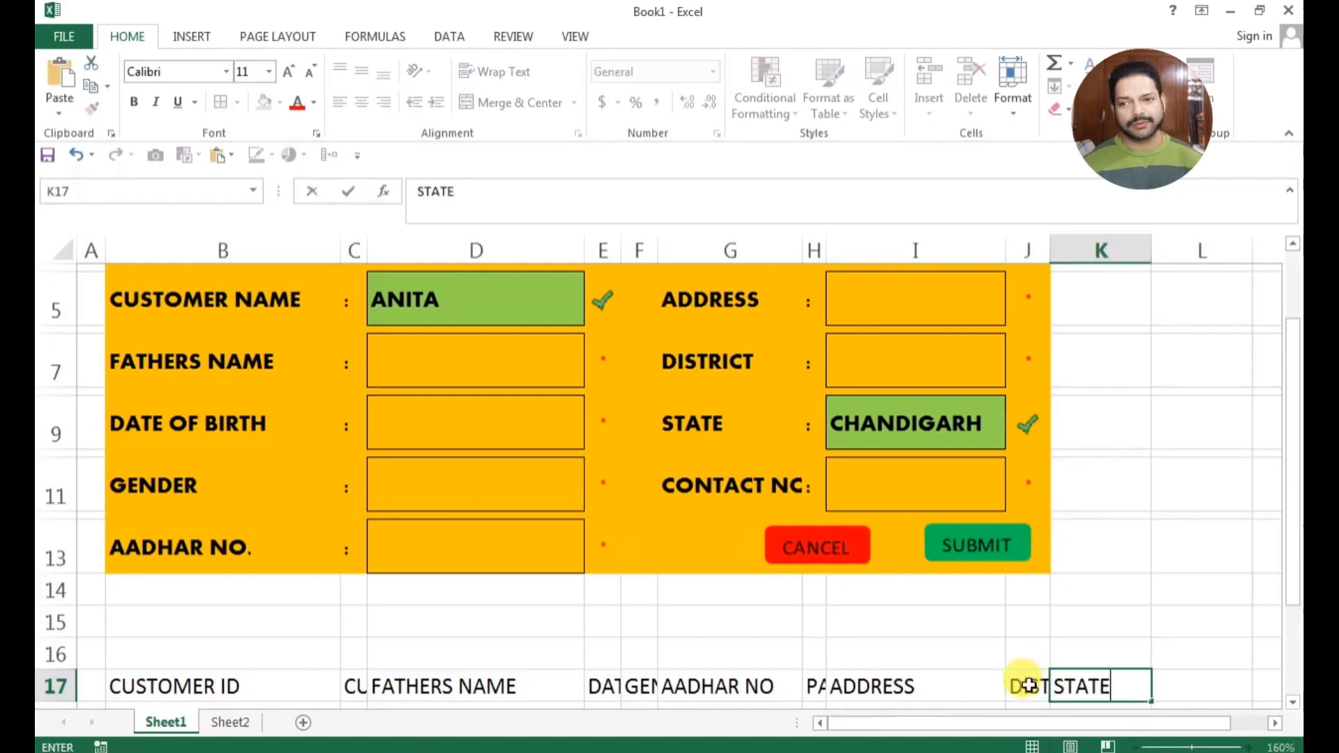
pyautogui.press('Tab')
pyautogui.write('CONT')
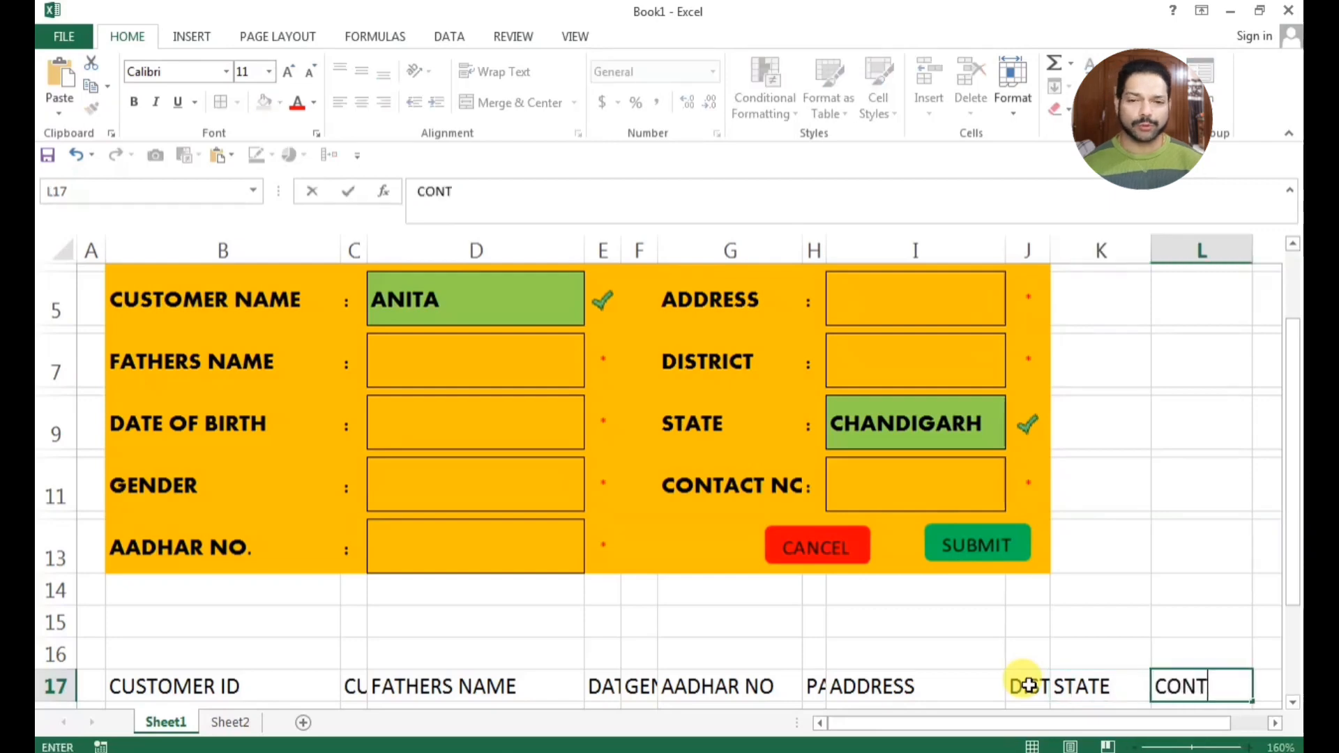
pyautogui.write('ACT NO')
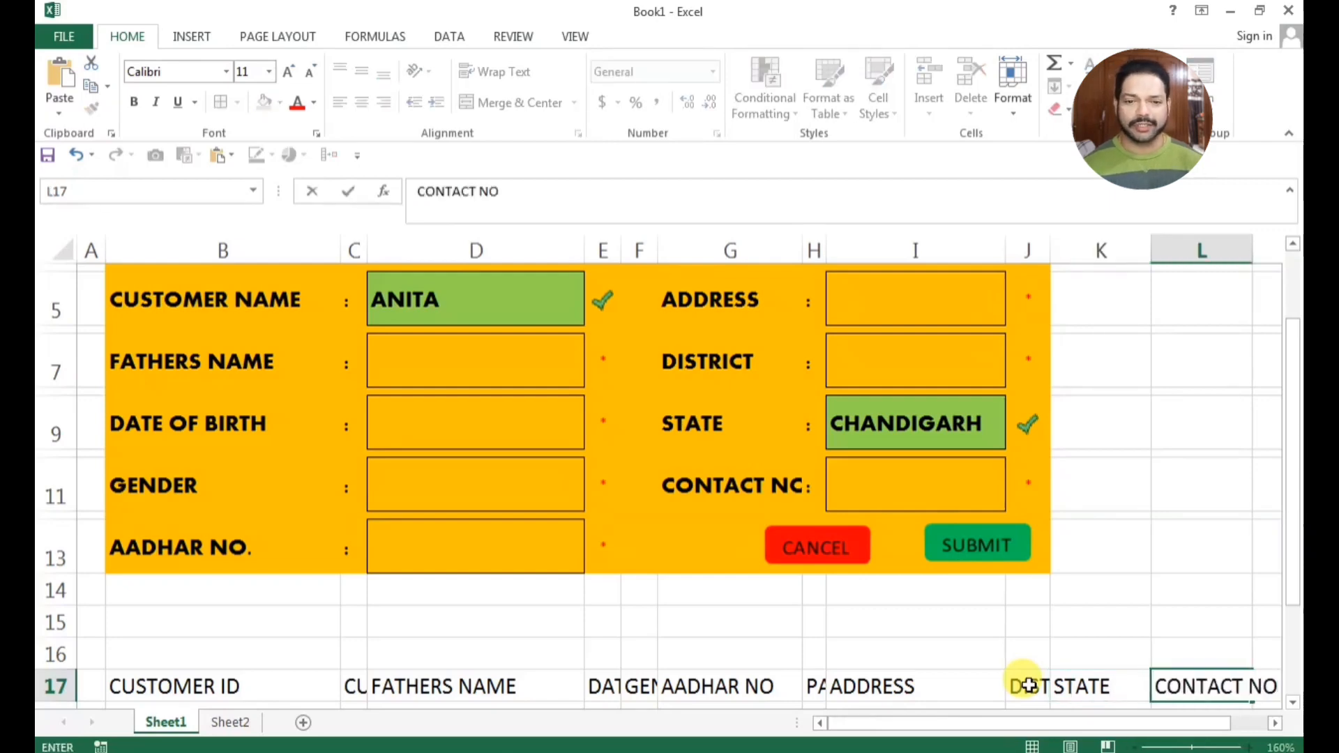
pyautogui.click(1198, 515)
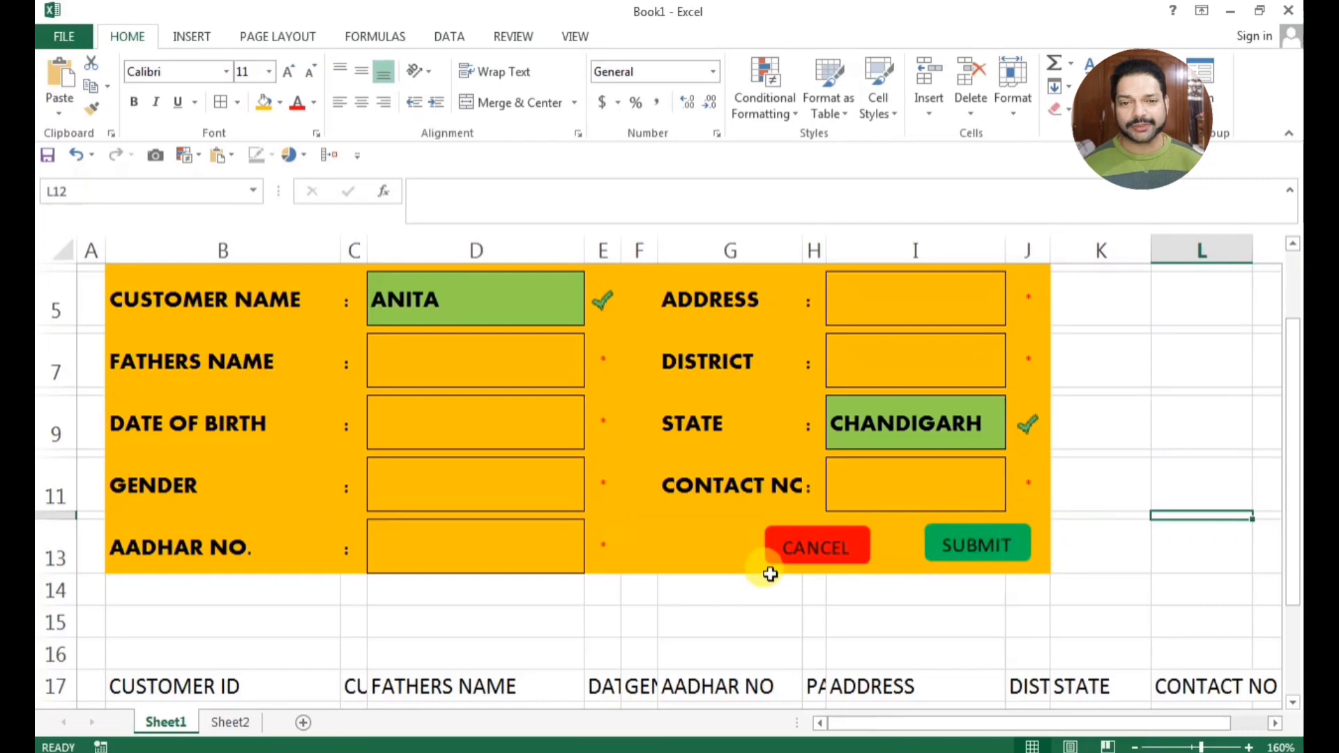
# Link cell B18 under the CUSTOMER ID heading to the form's customer ID field with the formula =D3
pyautogui.scroll(-3, 767, 568)
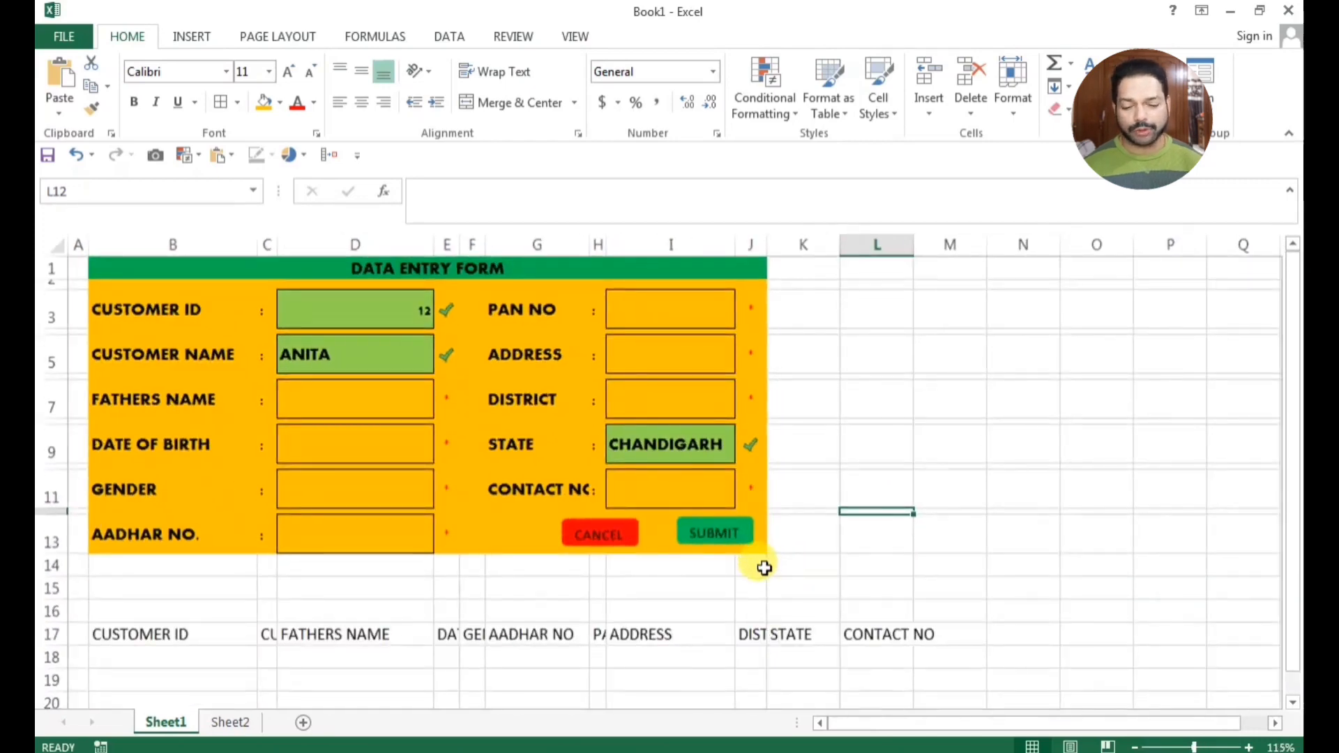
pyautogui.click(849, 563)
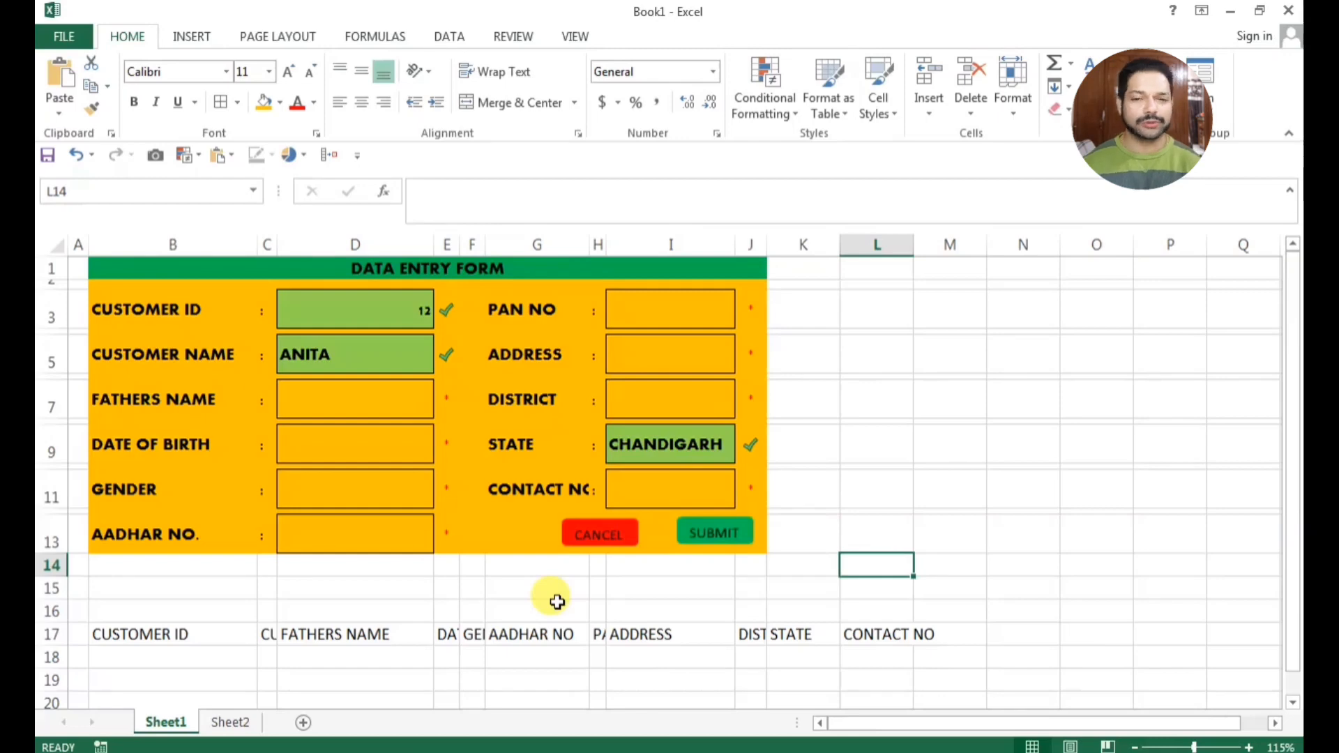
pyautogui.scroll(2, 482, 614)
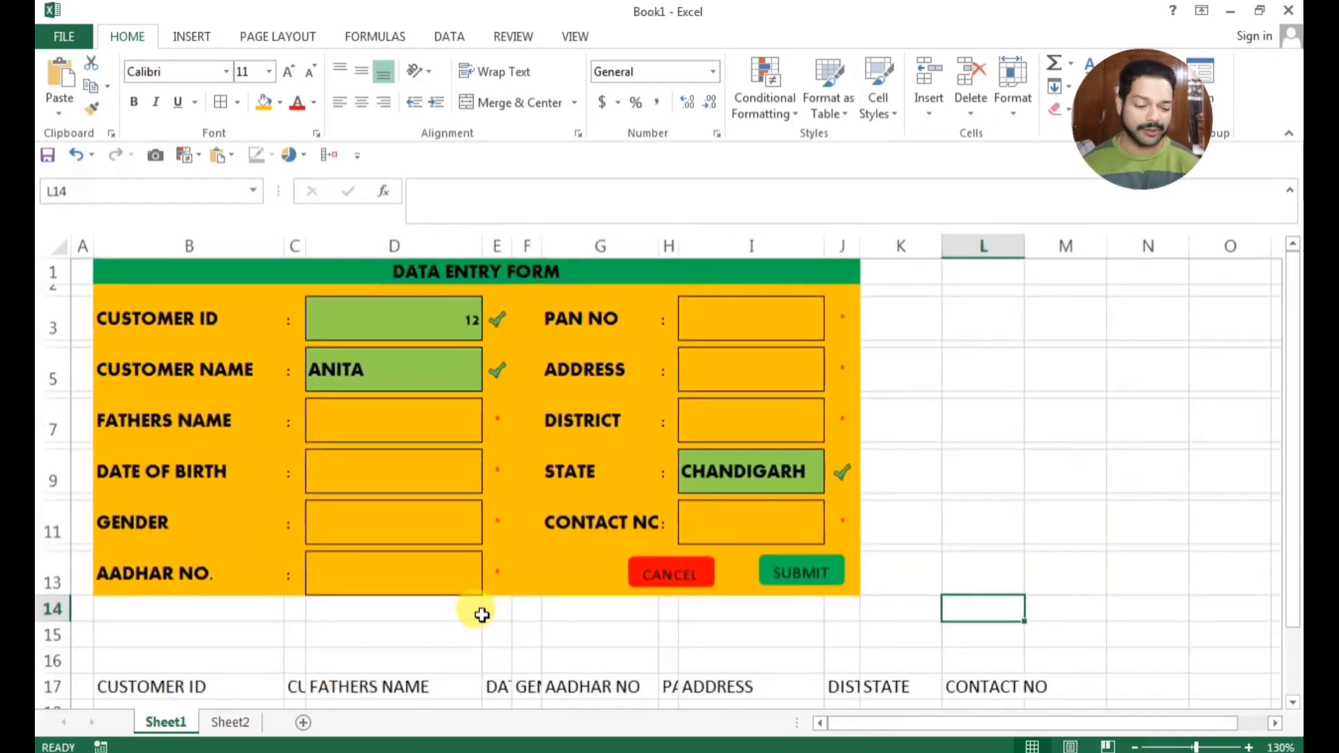
pyautogui.scroll(-1, 482, 614)
pyautogui.click(150, 656)
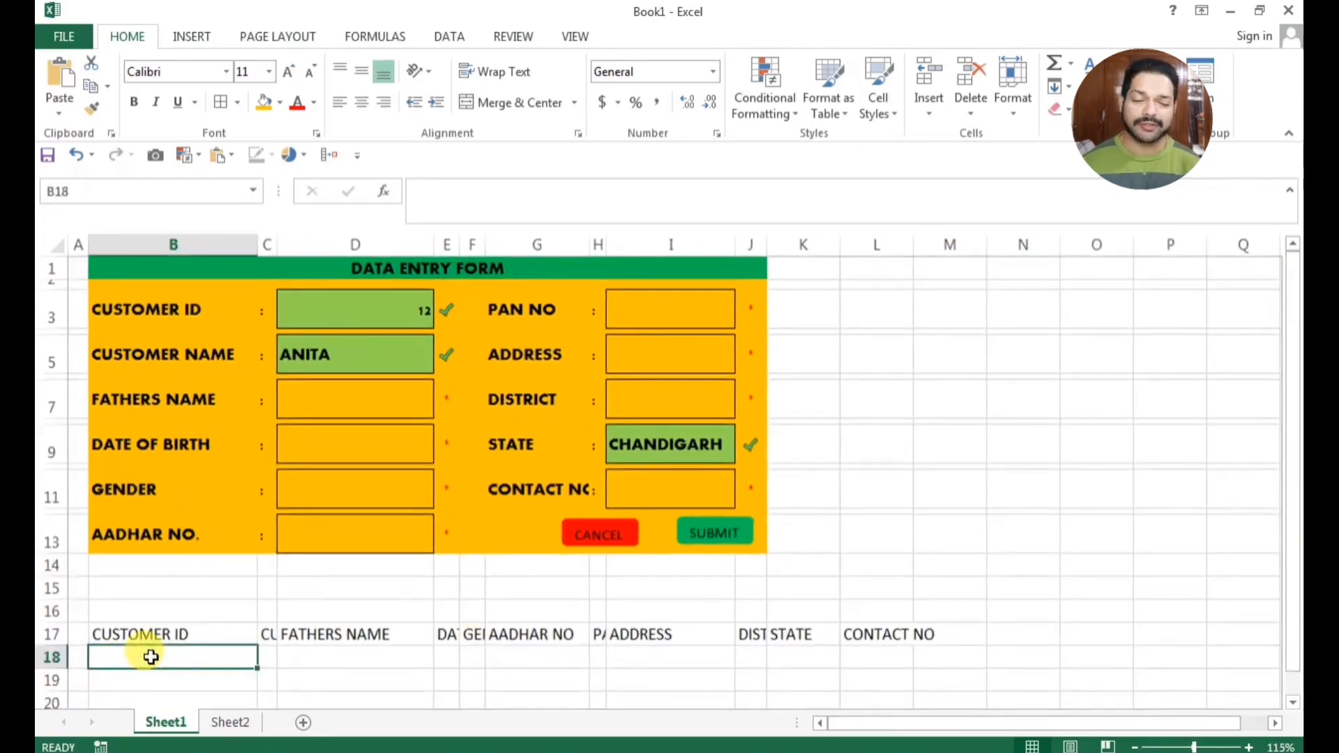
pyautogui.write('=')
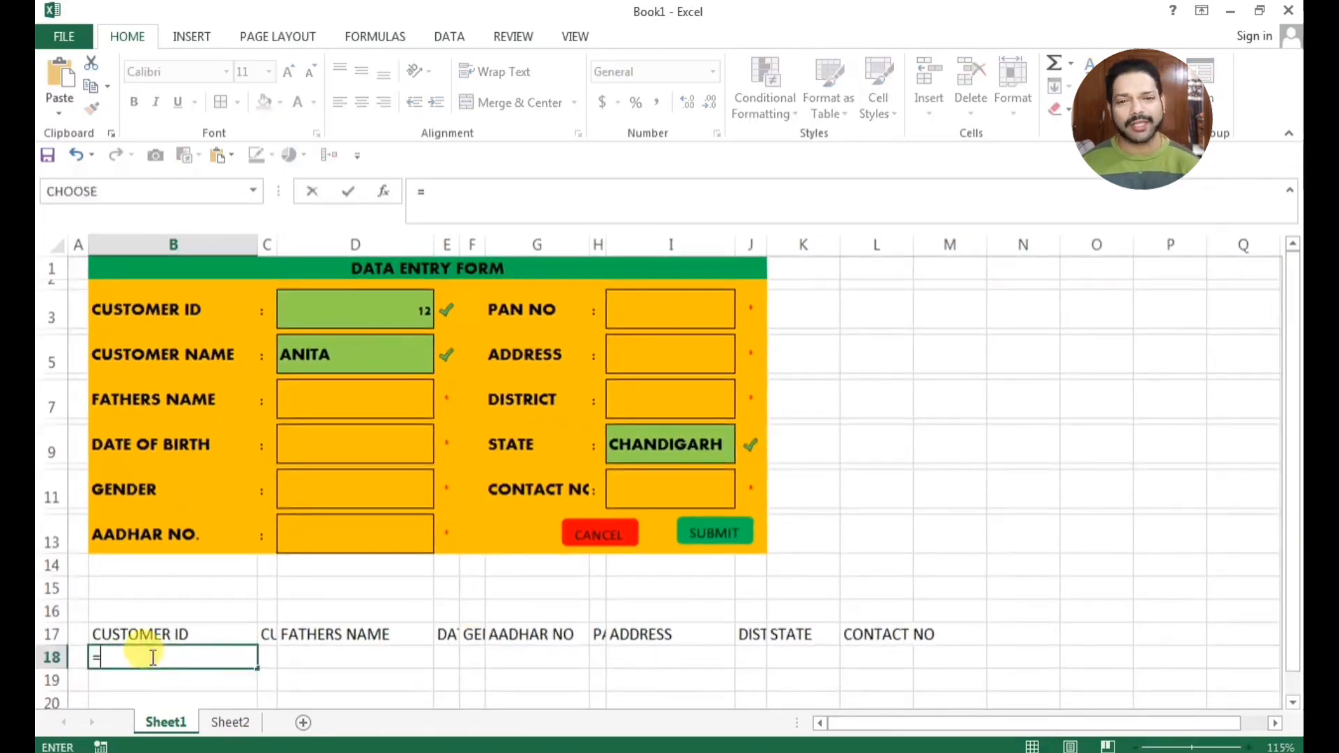
pyautogui.click(344, 312)
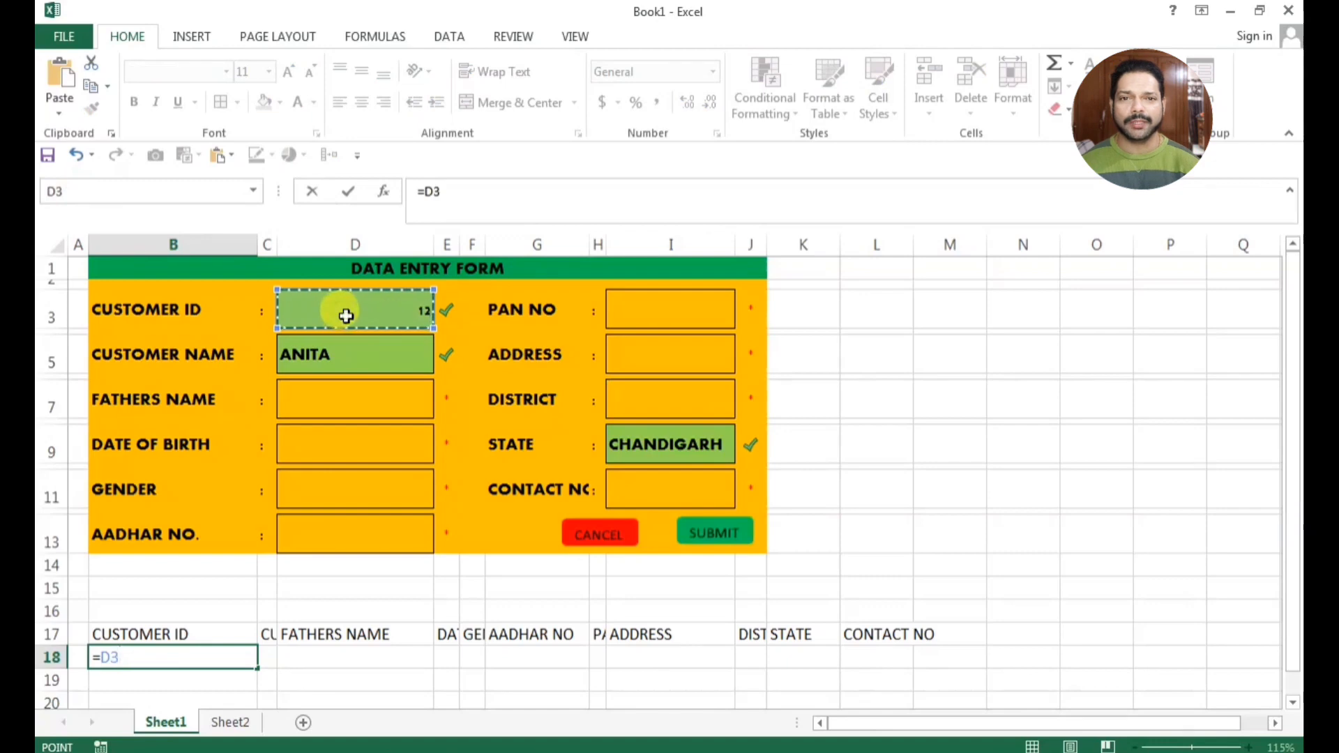
pyautogui.press('Return')
# Link cell D18 to the form's customer name field with the formula =D5
pyautogui.click(336, 659)
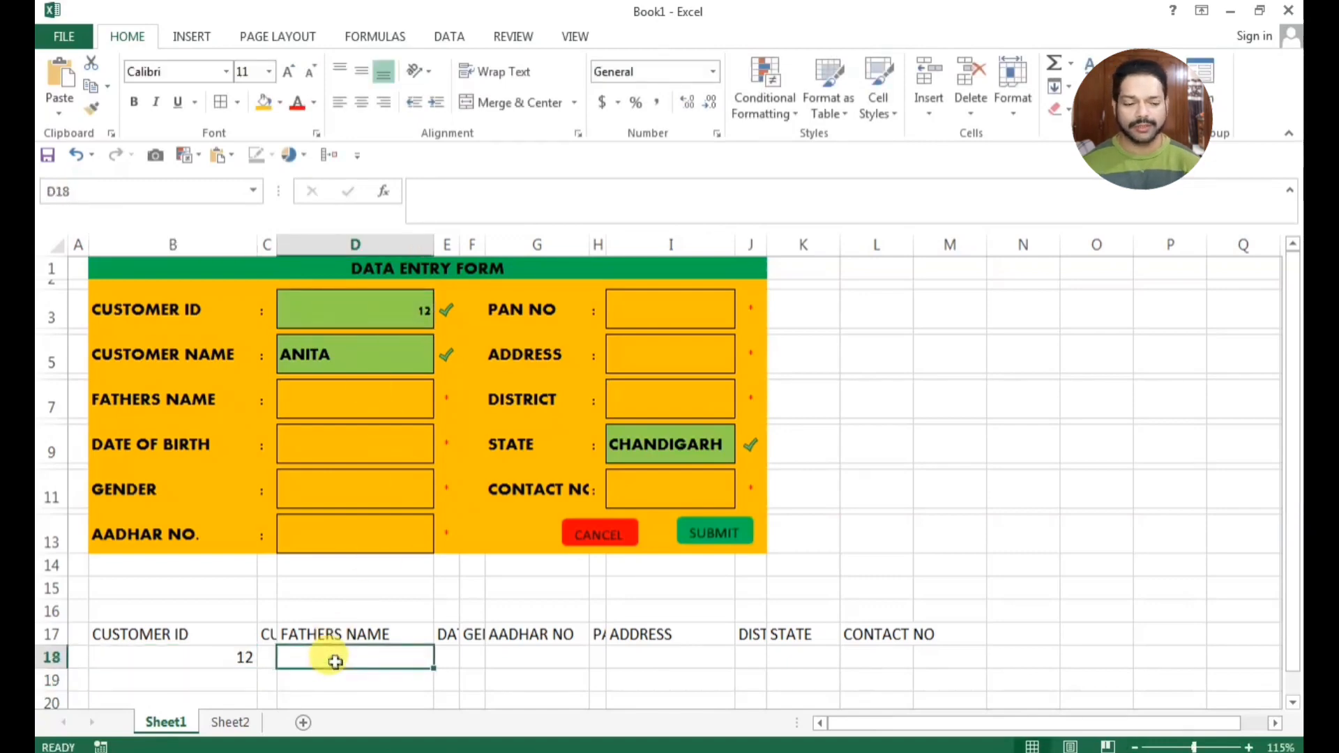
pyautogui.write('=')
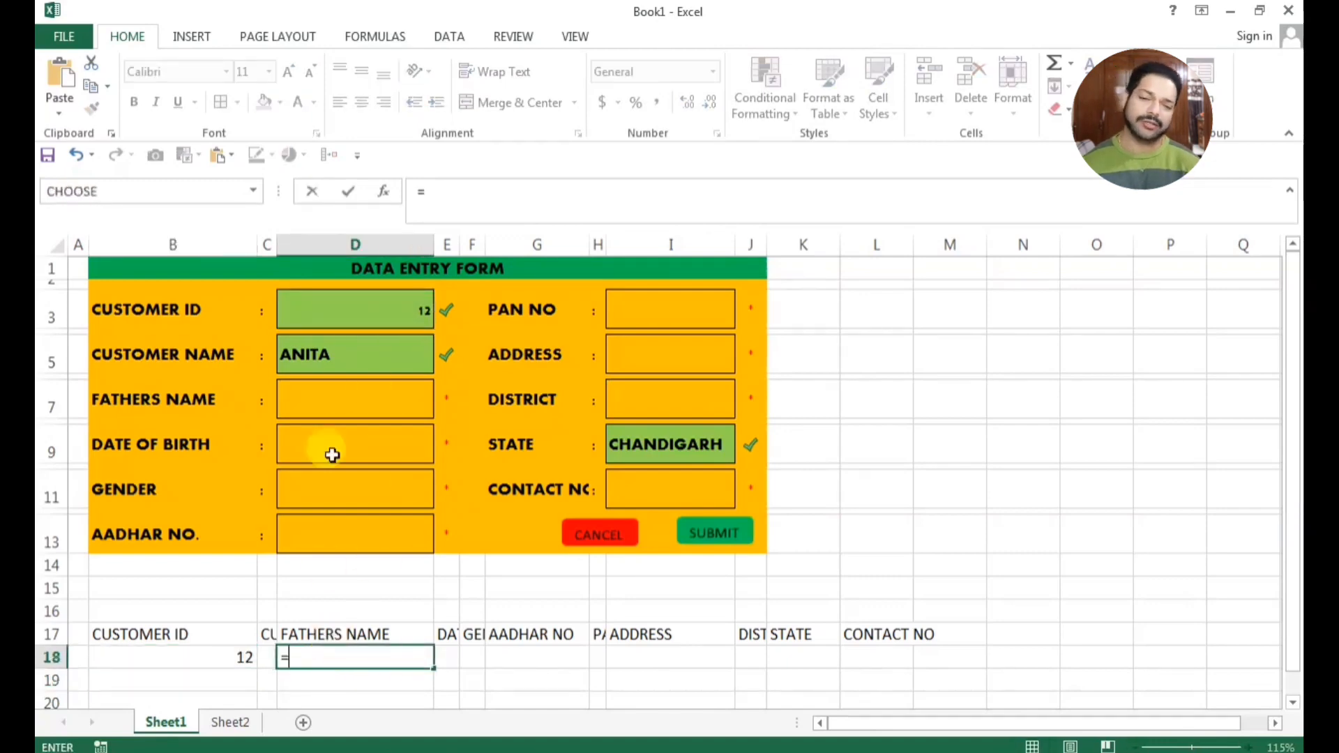
pyautogui.click(318, 354)
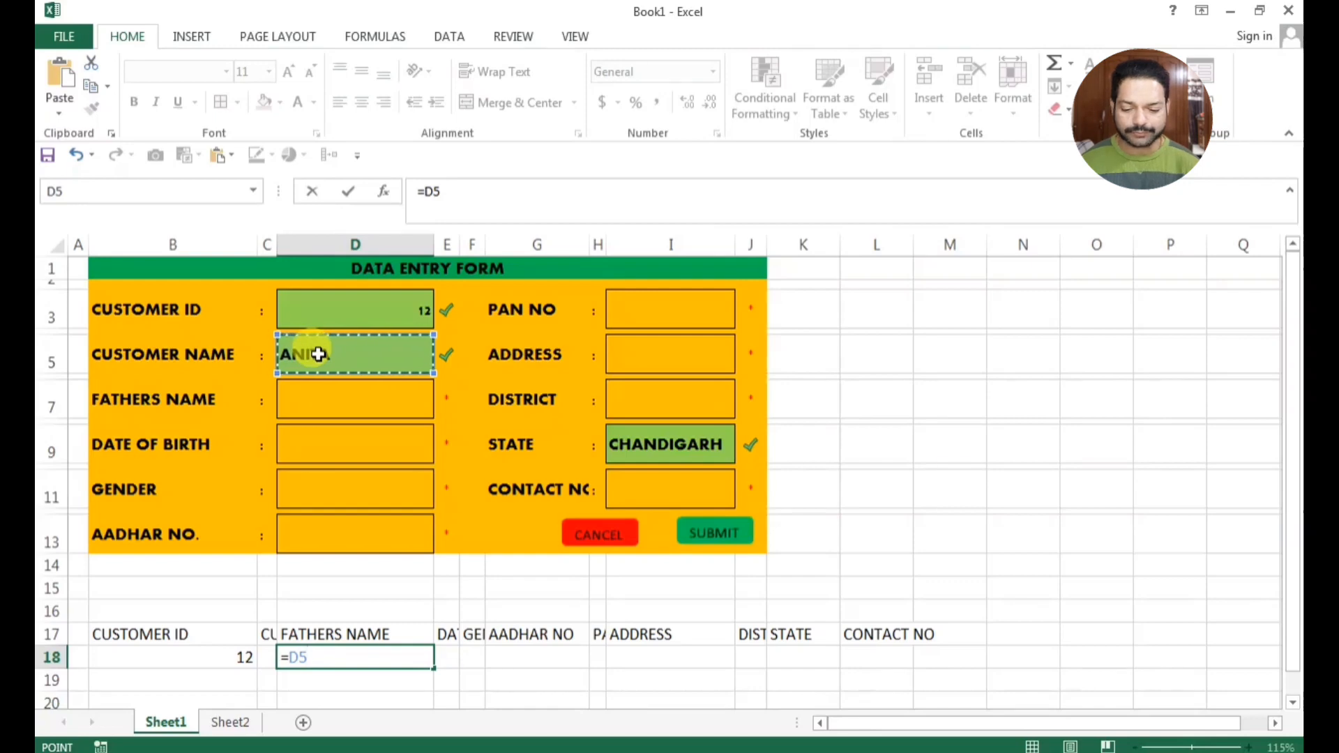
pyautogui.press('Return')
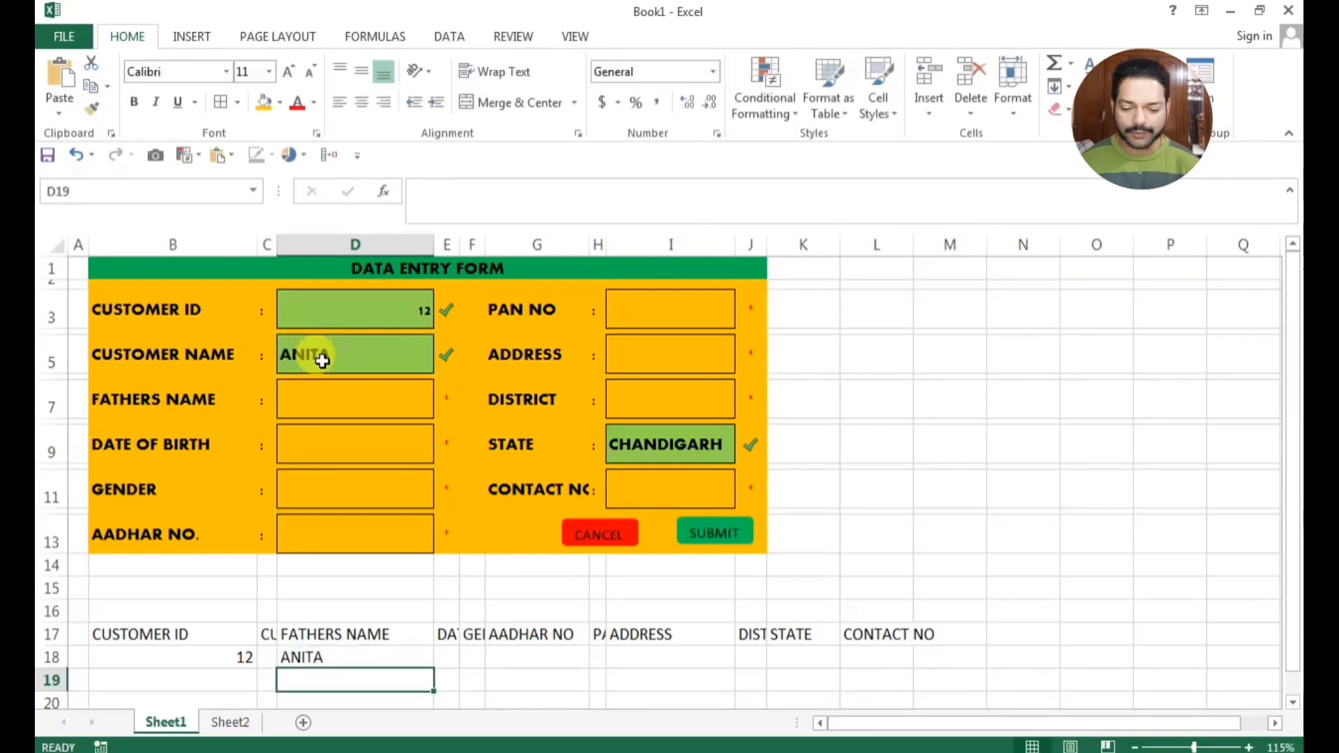
# Link cell C18 under the CUSTOMER NAME heading to the form's customer name field with the formula =D5
pyautogui.click(267, 657)
pyautogui.write('=')
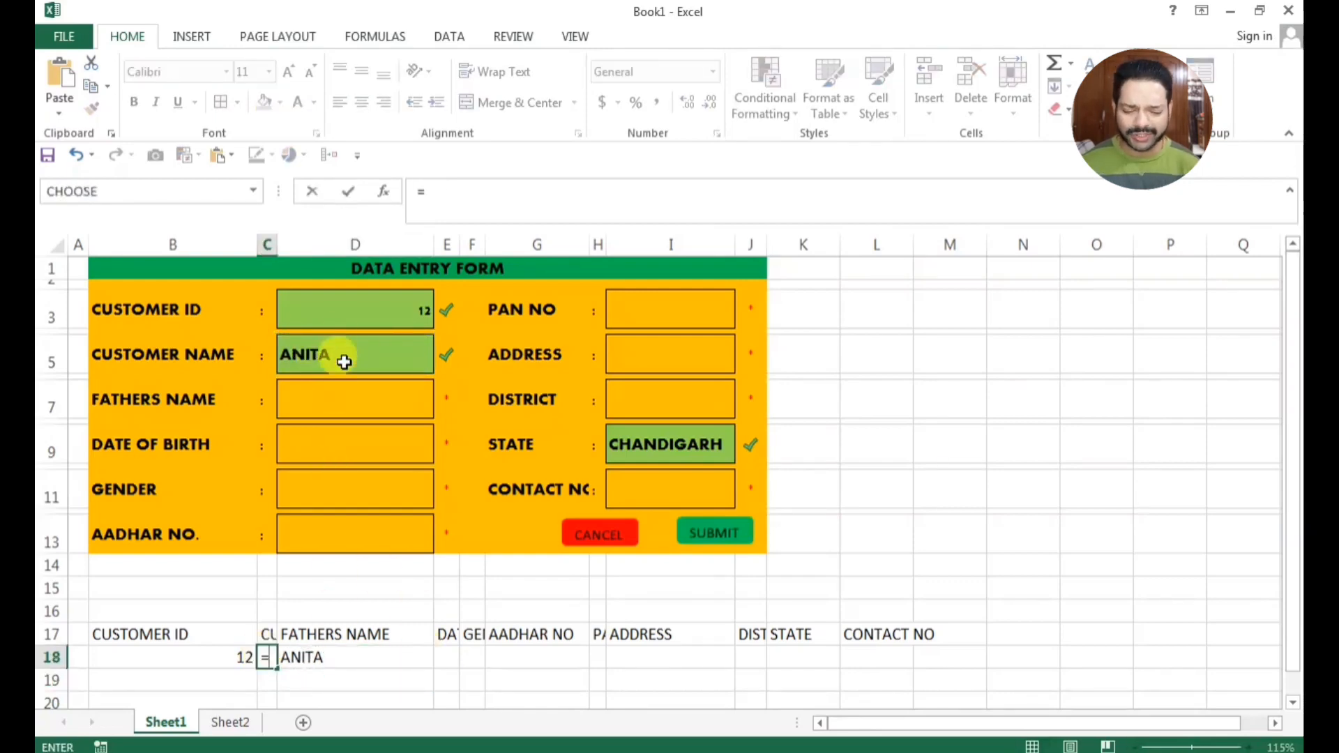
pyautogui.click(344, 350)
pyautogui.press('Return')
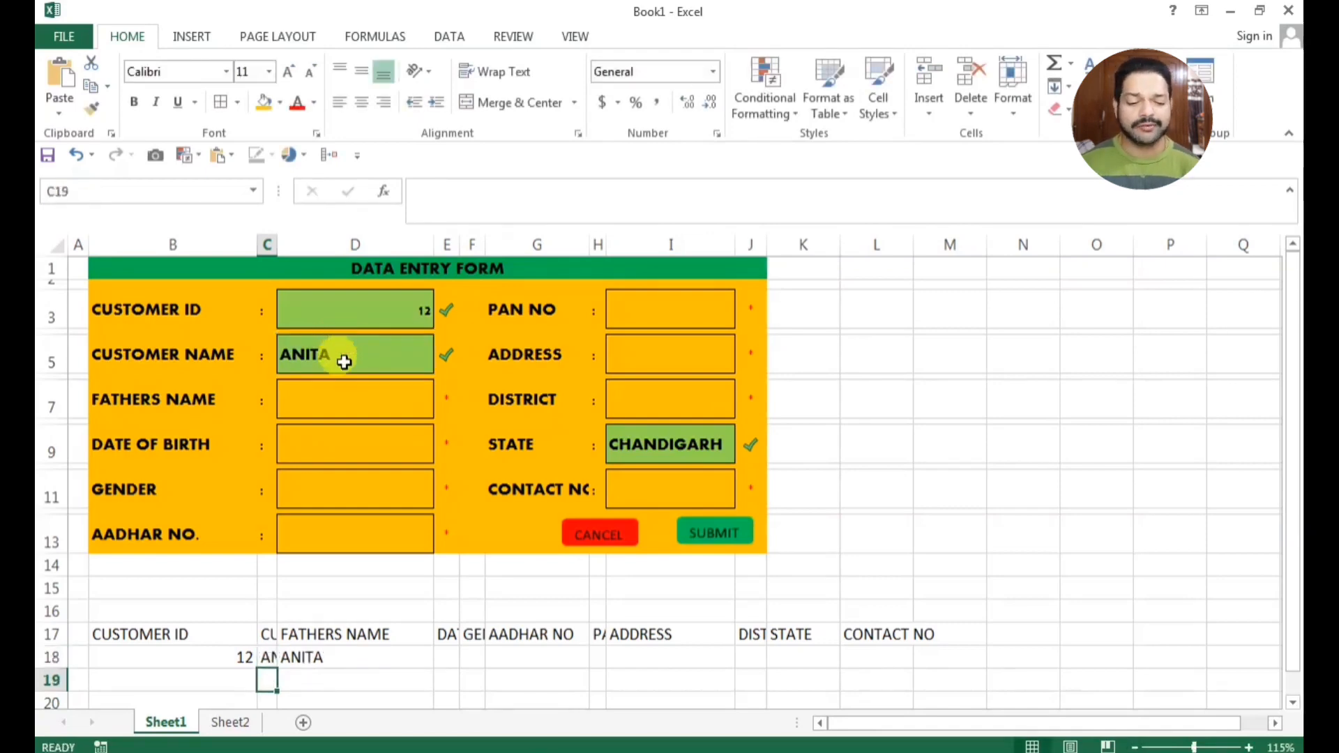
# Replace the formula in cell D18 with =D7 to link it to the form's fathers name field
pyautogui.click(315, 659)
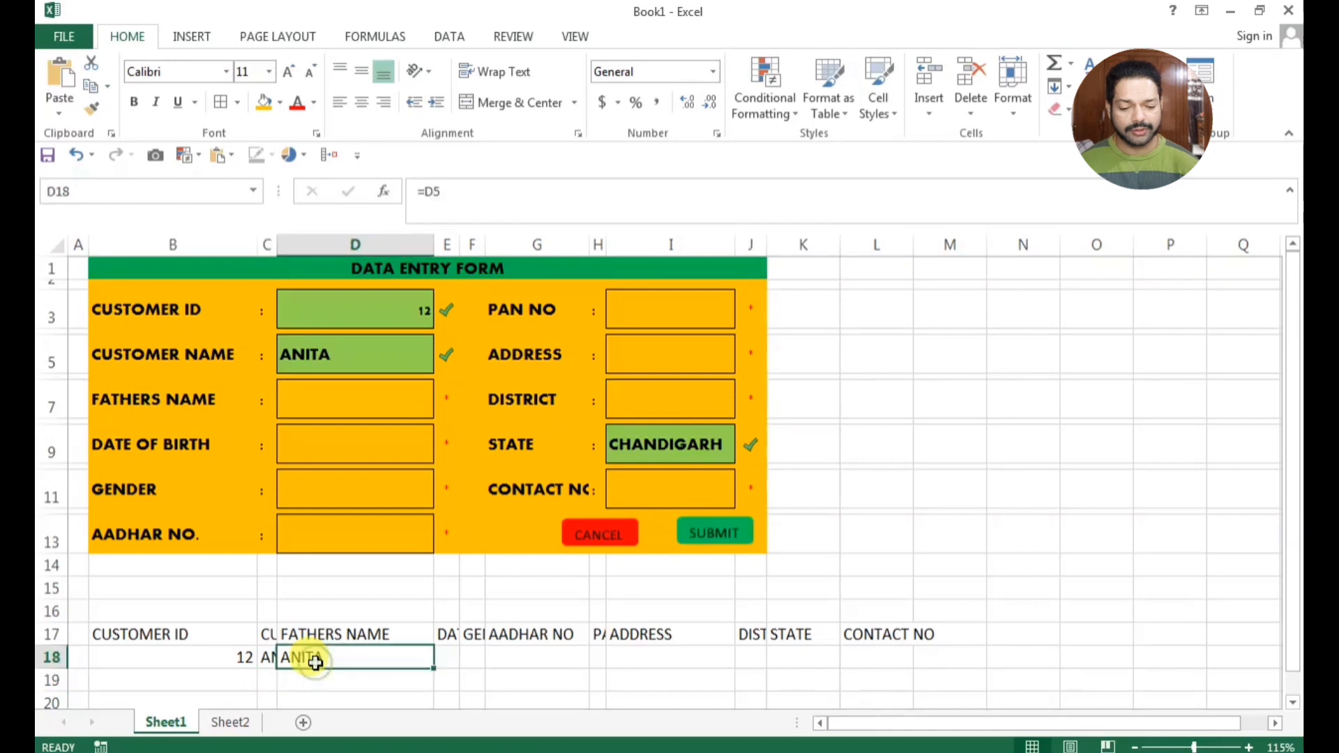
pyautogui.write('=')
pyautogui.click(337, 402)
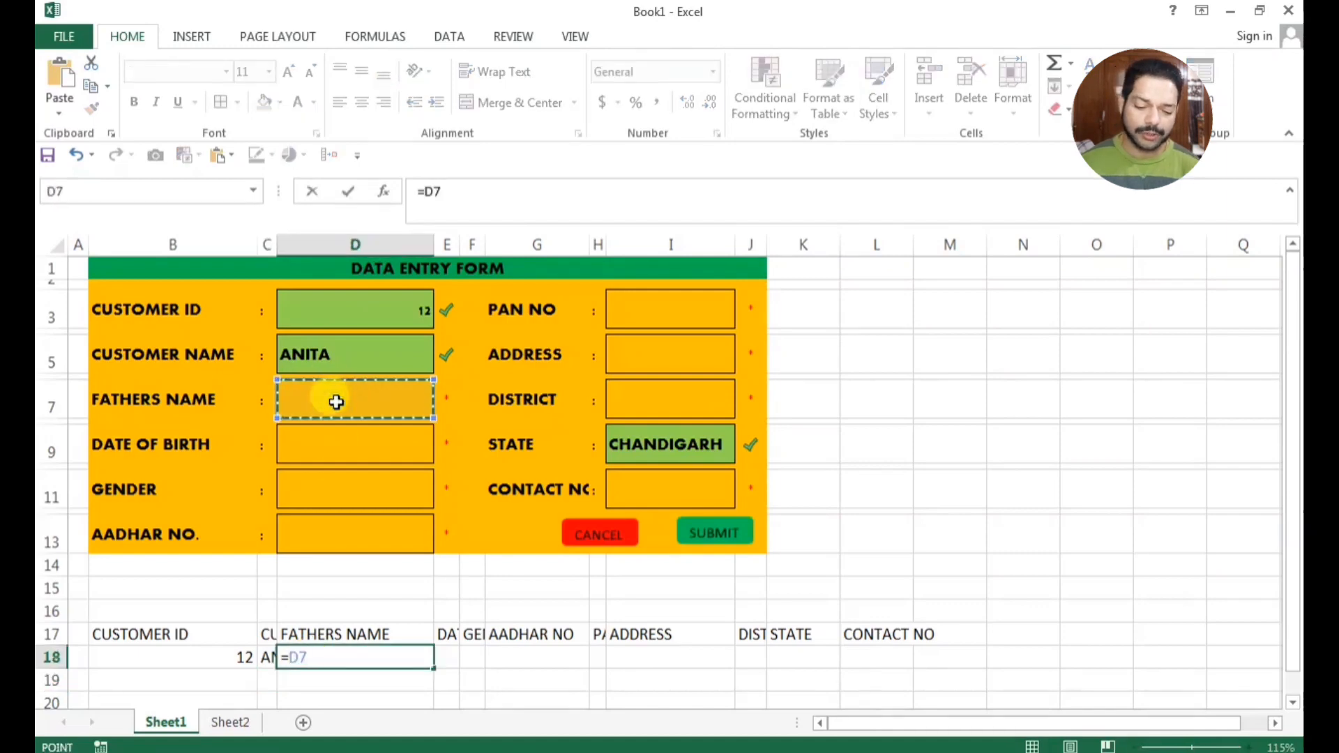
pyautogui.press('Return')
# Link cell E18 under the DATE OF BIRTH heading to the form's date of birth field with the formula =D9
pyautogui.click(445, 658)
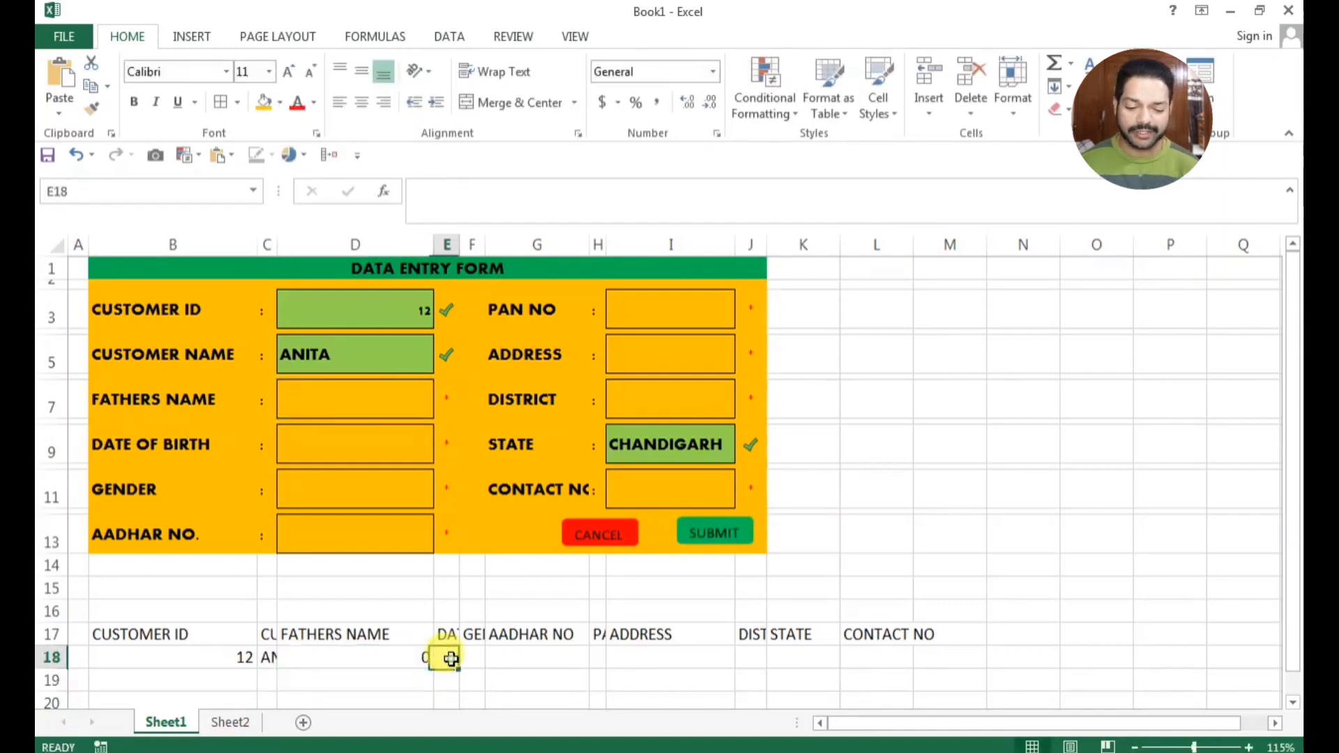
pyautogui.write('=')
pyautogui.click(315, 437)
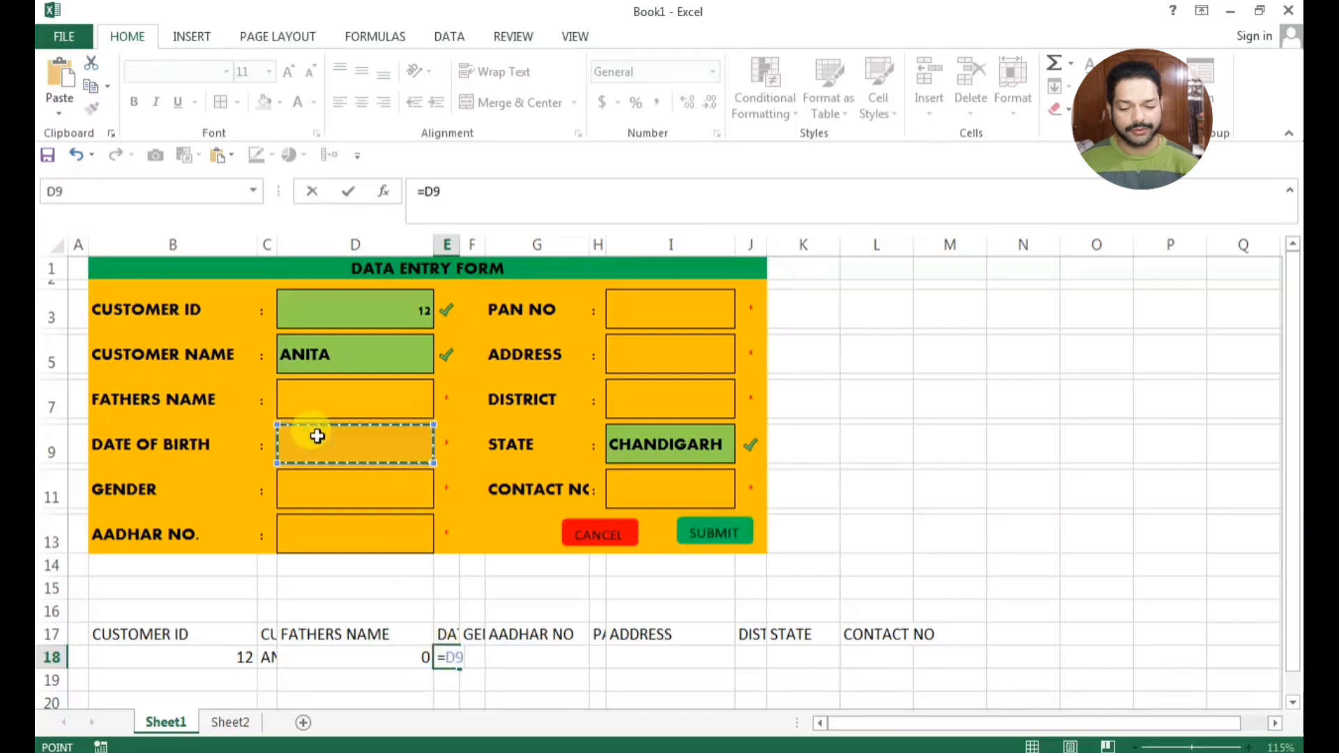
pyautogui.press('Return')
pyautogui.press('Up')
pyautogui.press('F2')
pyautogui.click(472, 657)
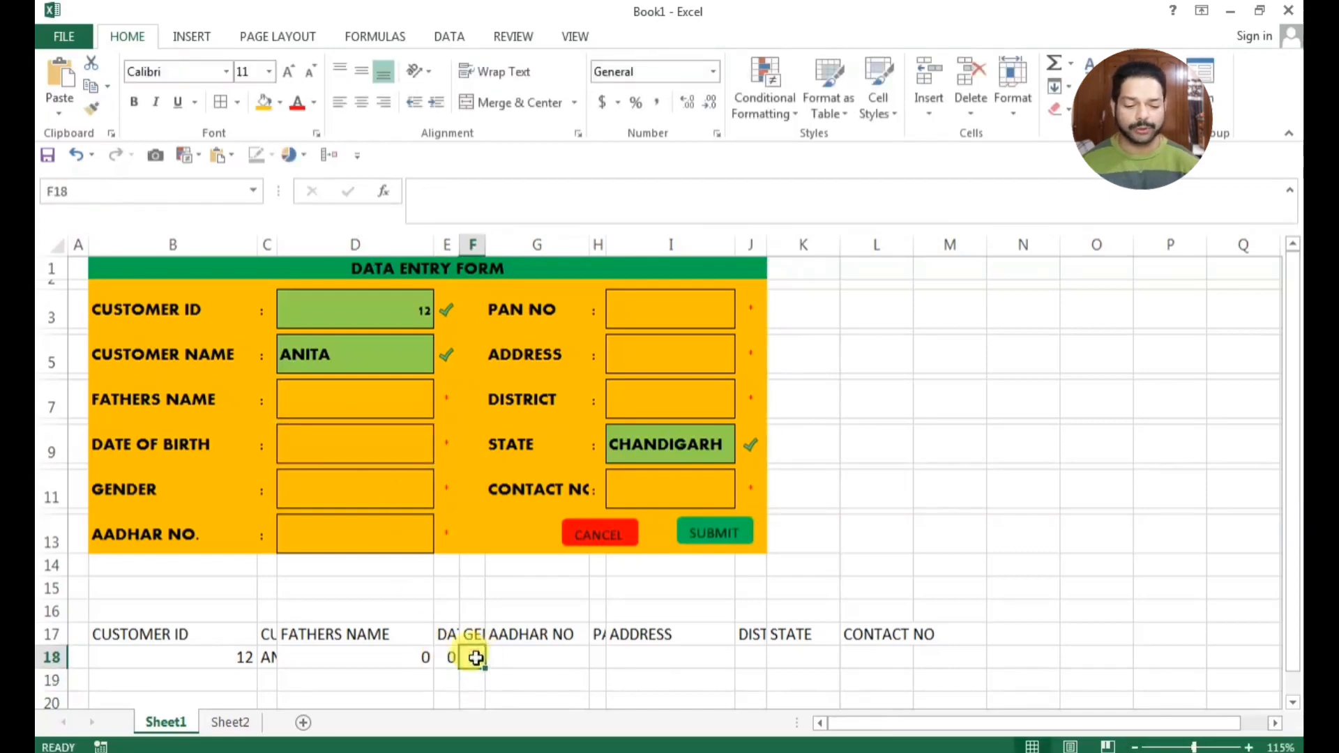
# Link cell F18 to the form's gender field with =D11 and cell G18 to the Aadhar number field with =D13
pyautogui.write('=')
pyautogui.click(318, 479)
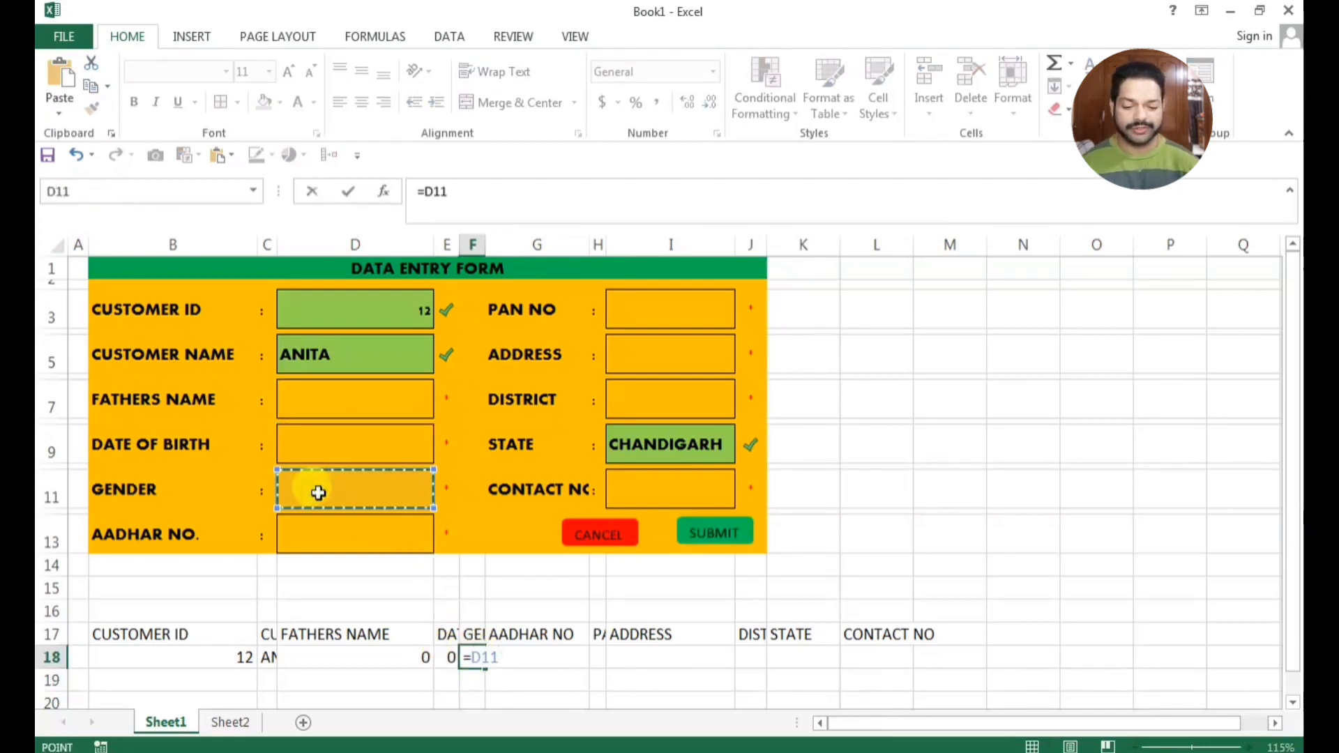
pyautogui.press('Return')
pyautogui.click(495, 657)
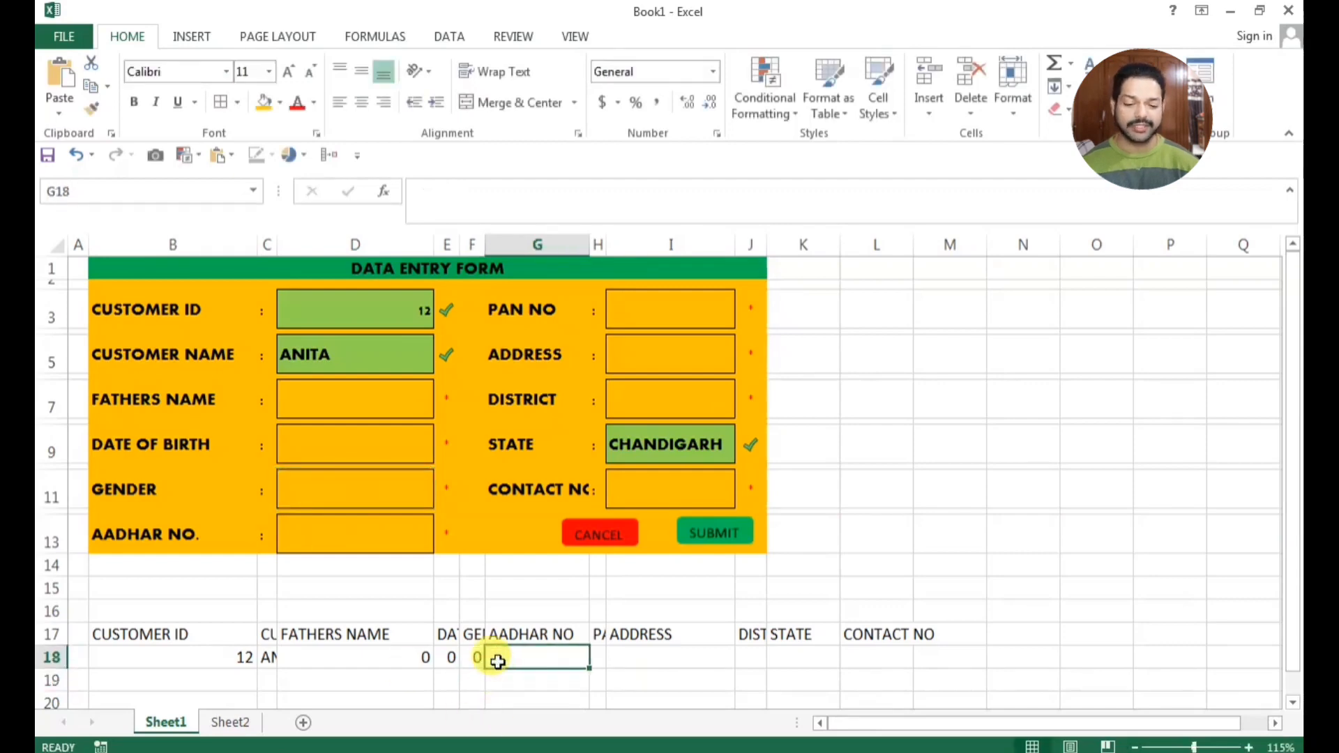
pyautogui.write('=')
pyautogui.click(377, 547)
pyautogui.press('Return')
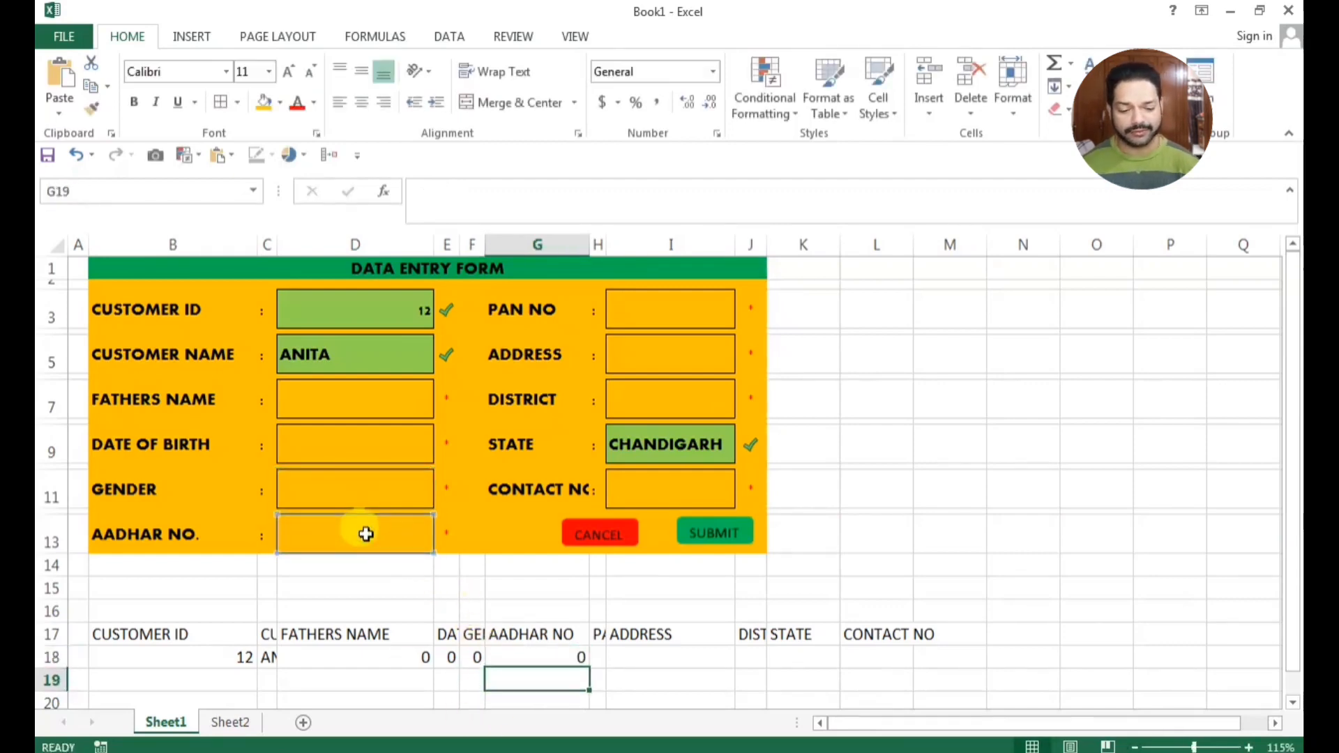
# Link cell H18 to the form's PAN number field with =I3 and cell I18 to the address field with =I5
pyautogui.click(600, 659)
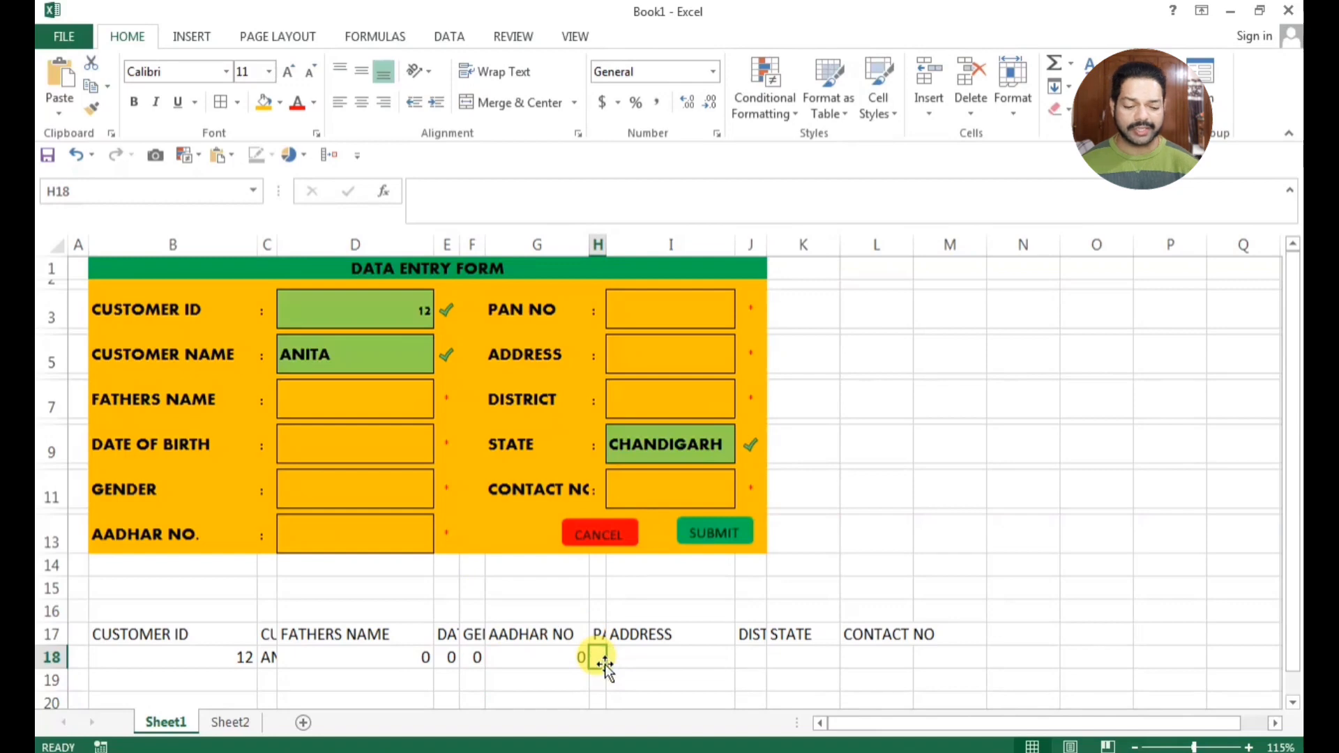
pyautogui.write('=')
pyautogui.click(649, 308)
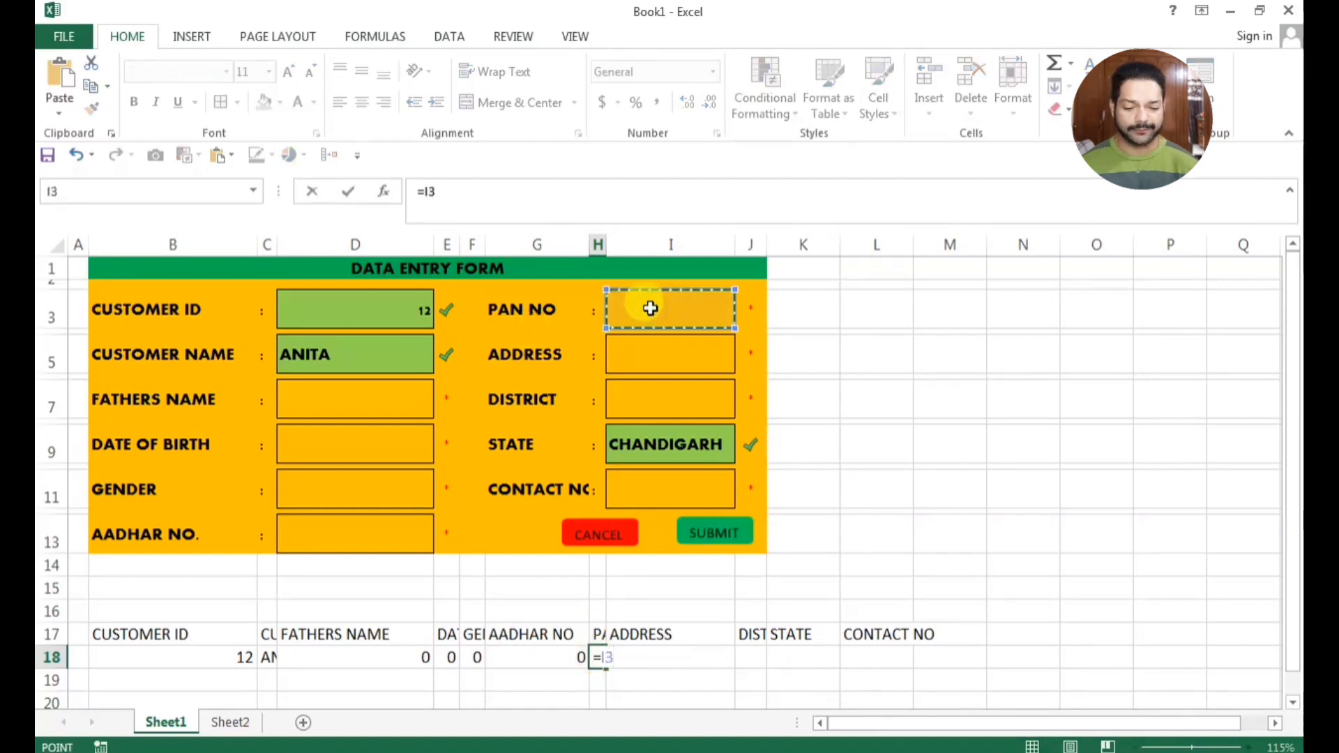
pyautogui.press('Return')
pyautogui.click(631, 656)
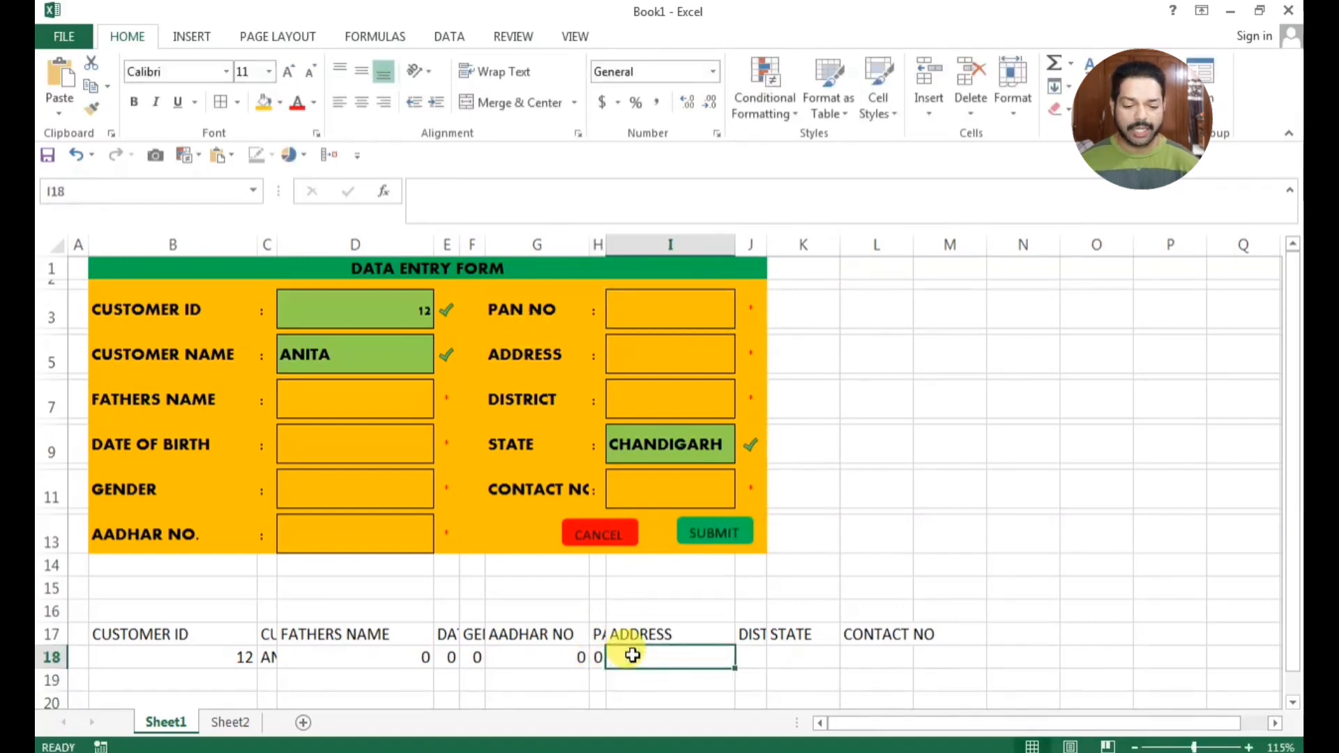
pyautogui.write('=')
pyautogui.click(650, 352)
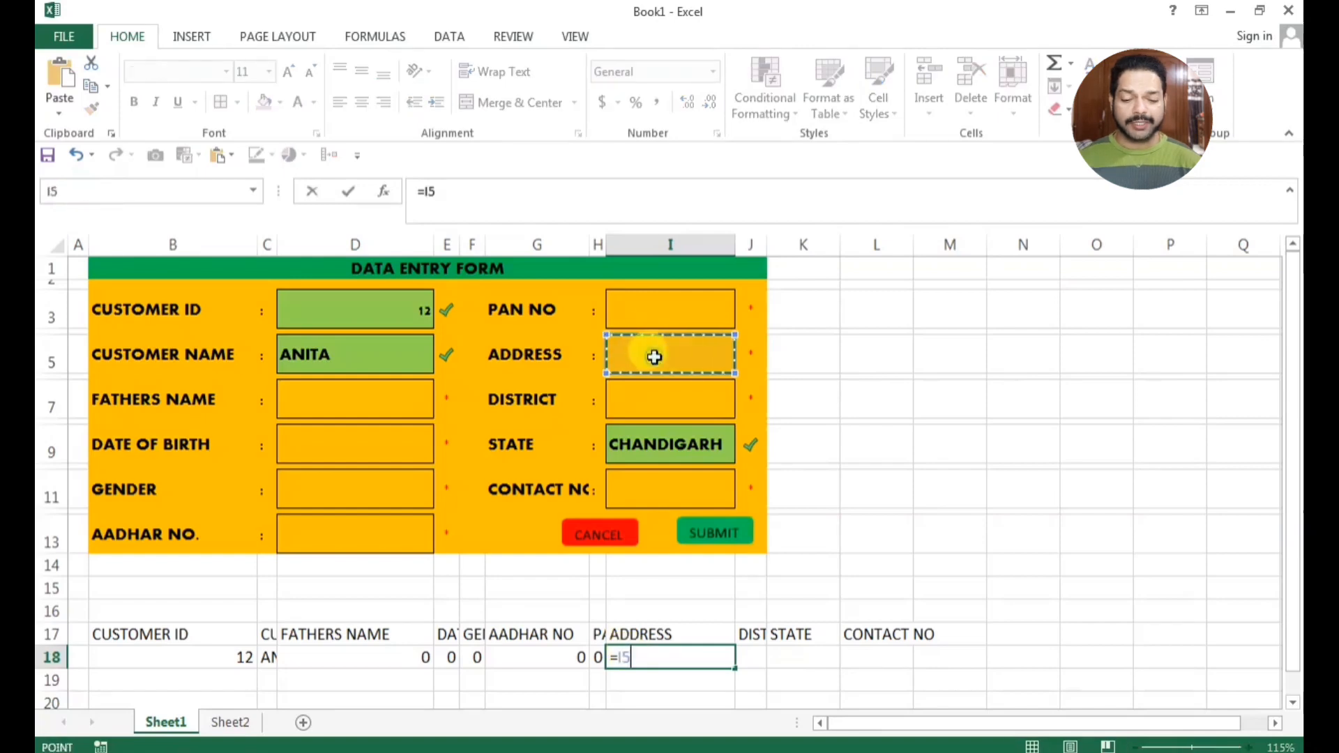
pyautogui.press('Return')
# Link cell J18 to the form's district field with =I7 and cell K18 to the state field with =I9
pyautogui.click(749, 657)
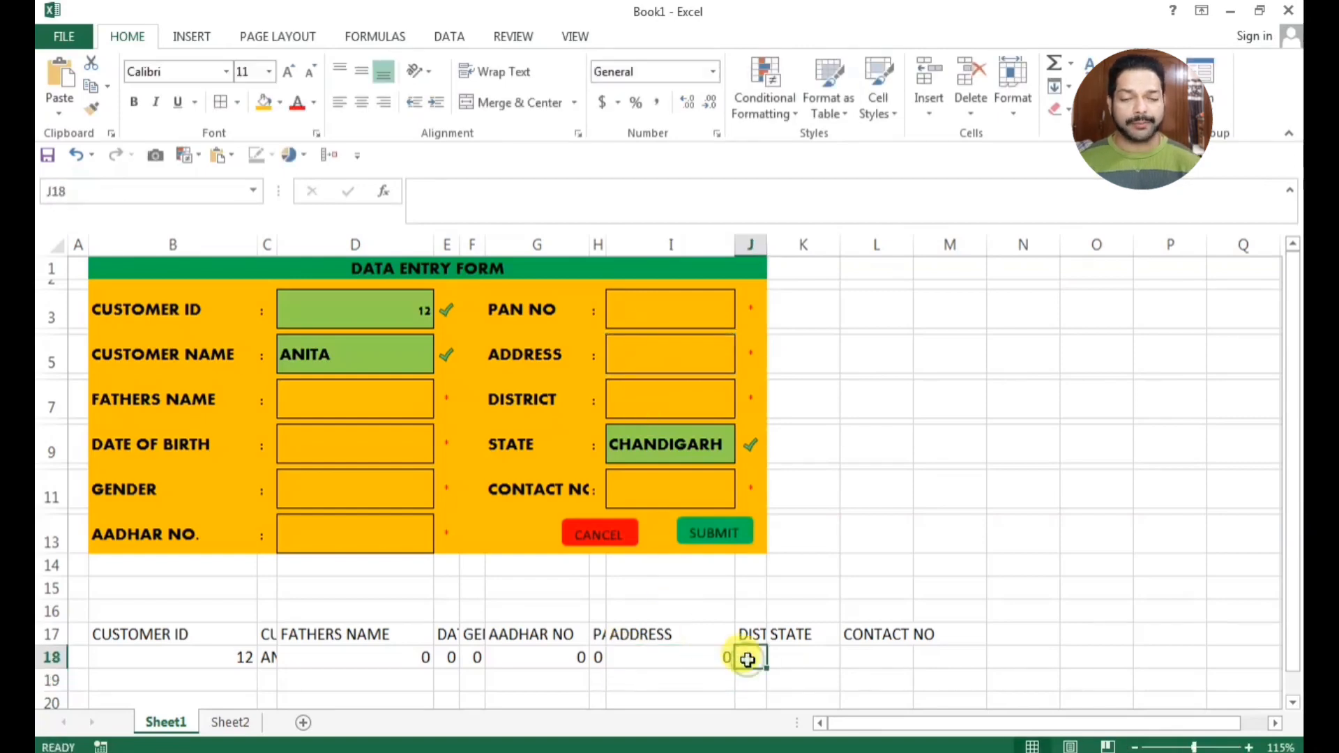
pyautogui.write('=')
pyautogui.click(668, 396)
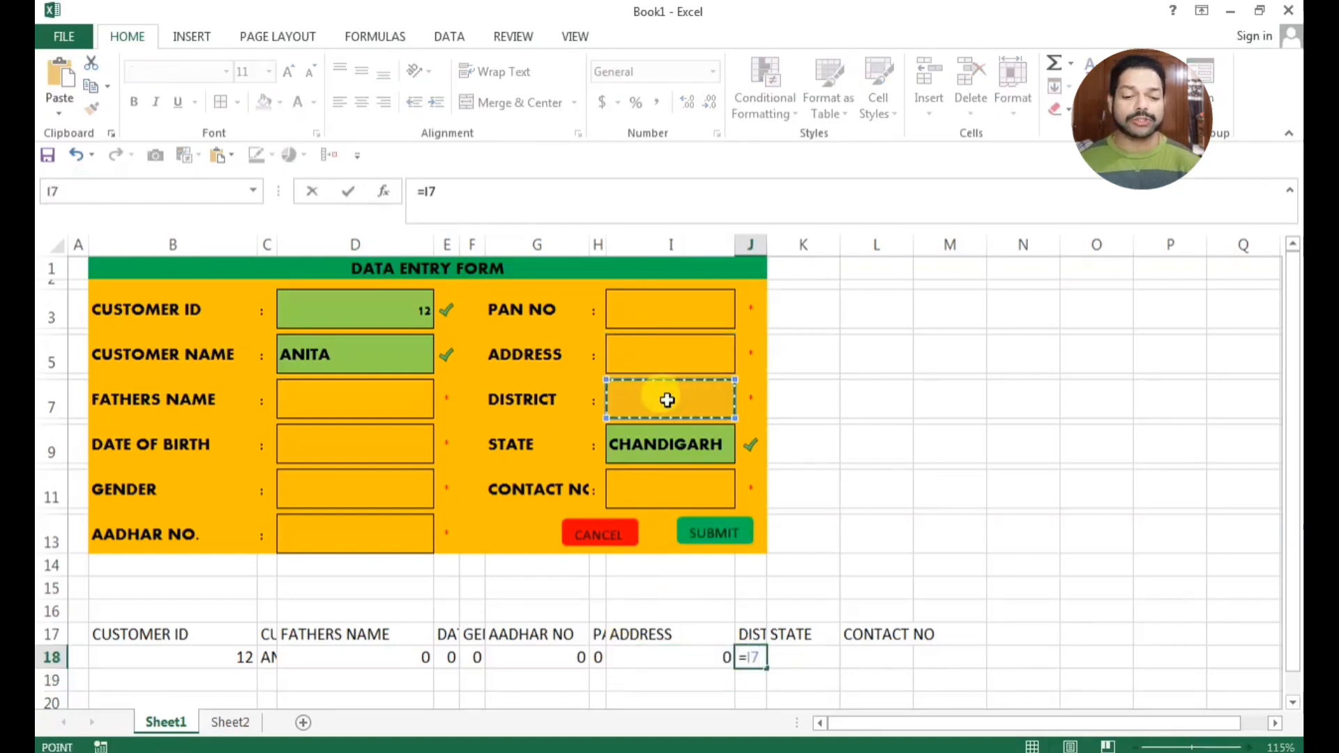
pyautogui.press('Return')
pyautogui.click(788, 657)
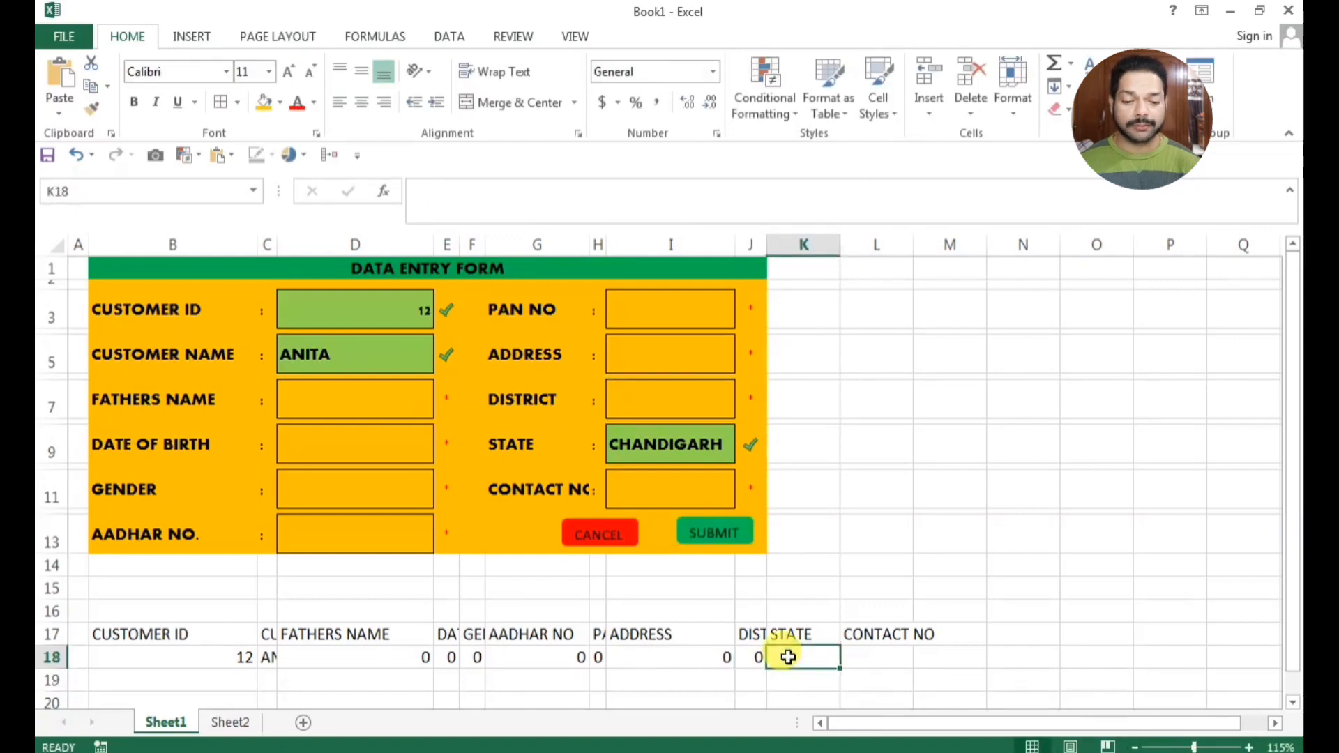
pyautogui.write('=')
pyautogui.click(663, 441)
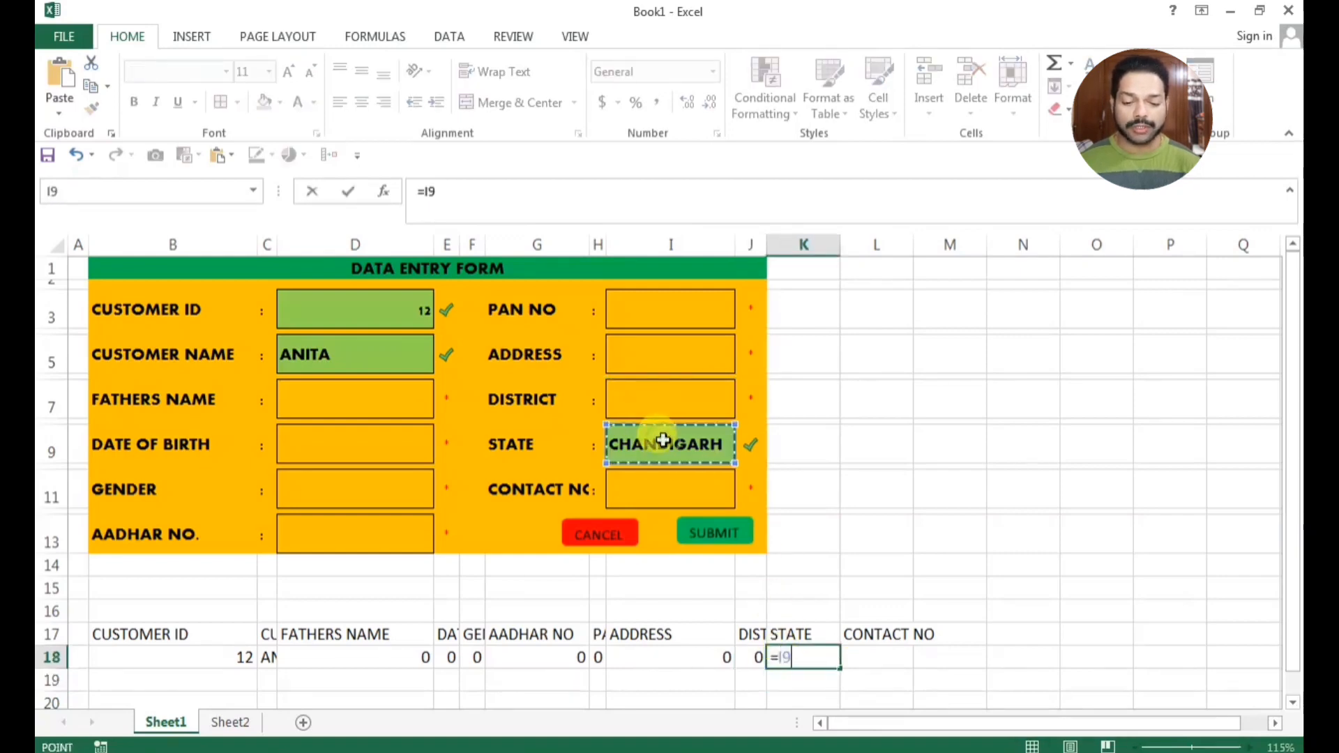
pyautogui.press('Return')
# Link cell L18 under the CONTACT NO heading to the form's contact number field with the formula =I11
pyautogui.click(875, 657)
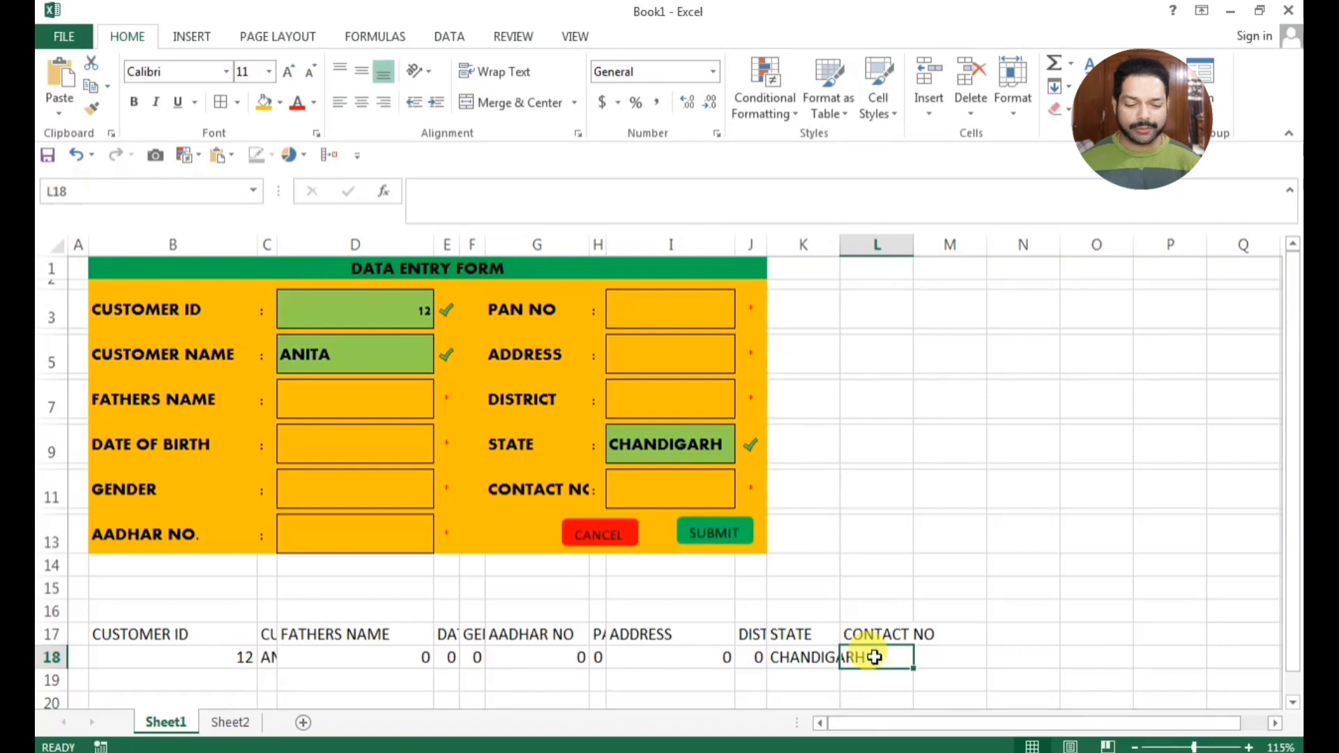
pyautogui.write('=')
pyautogui.click(667, 488)
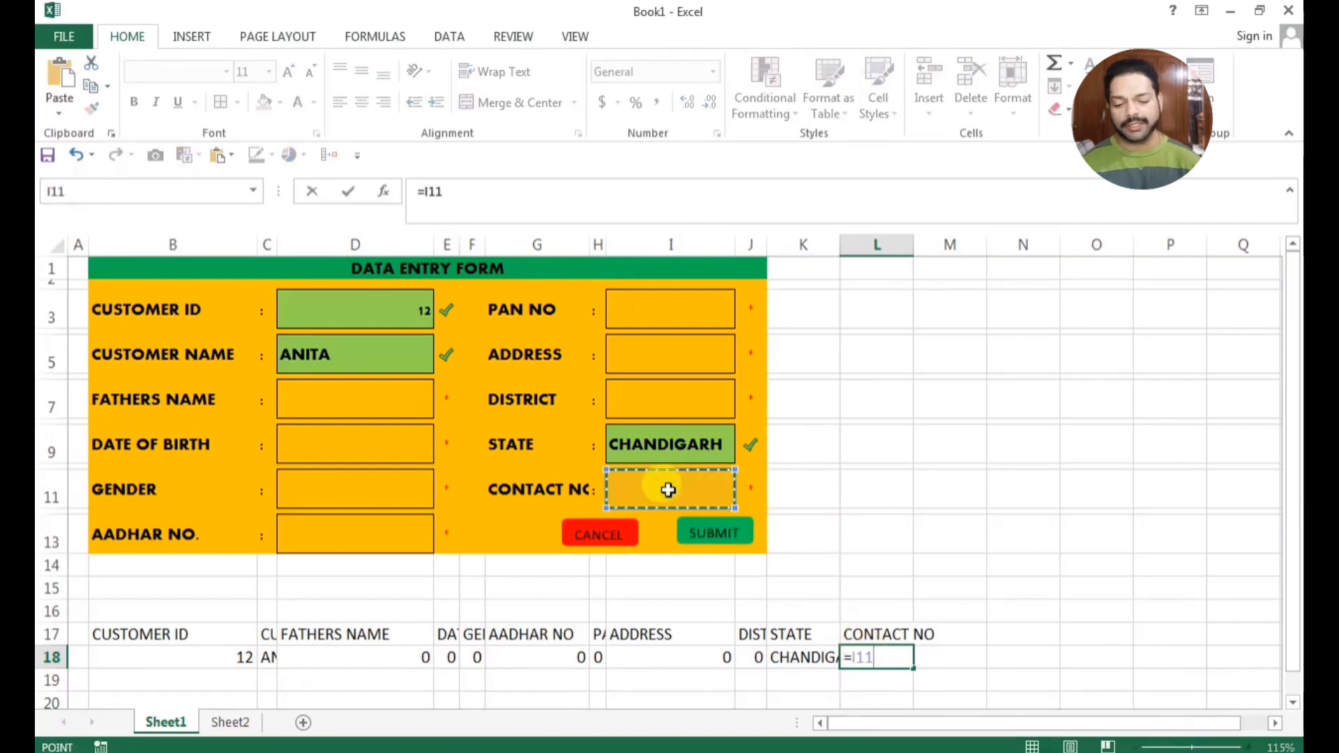
pyautogui.press('Return')
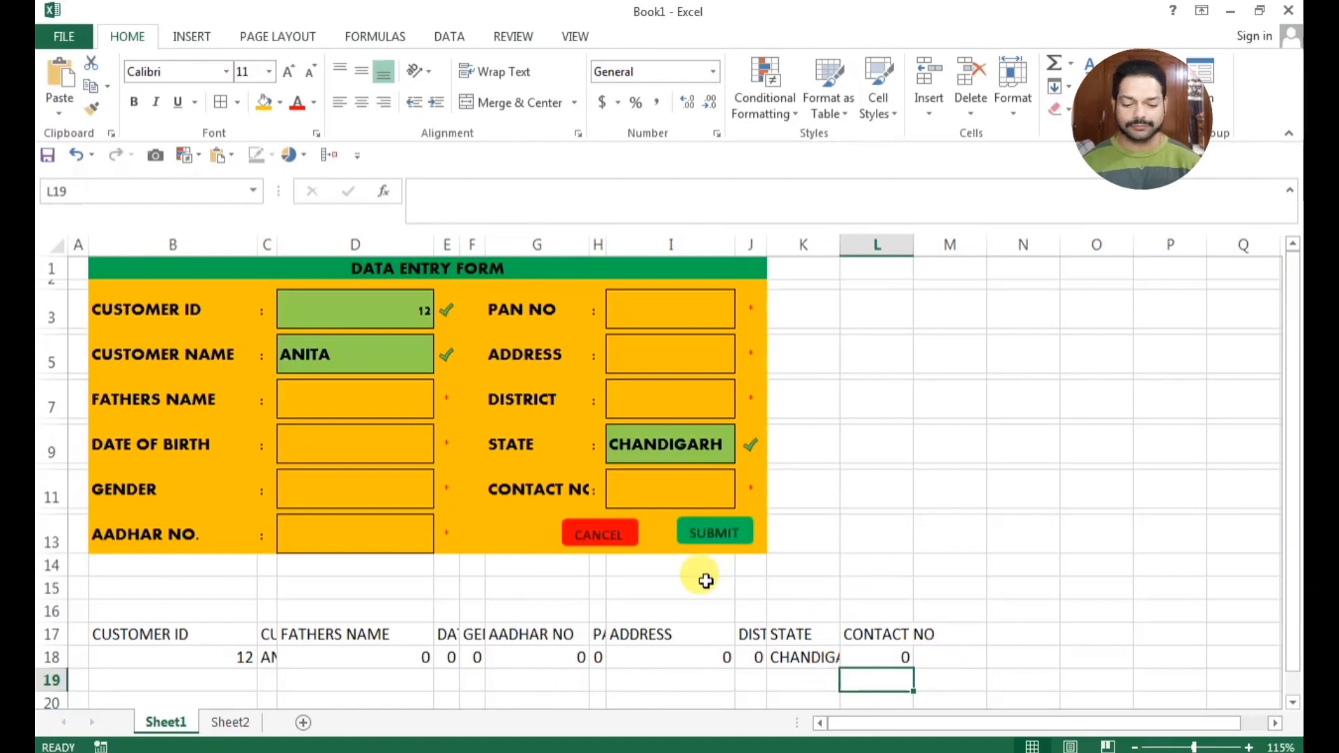
# Apply the custom number format DD/MM/YYYY to cell F18 in the record row
pyautogui.click(473, 656)
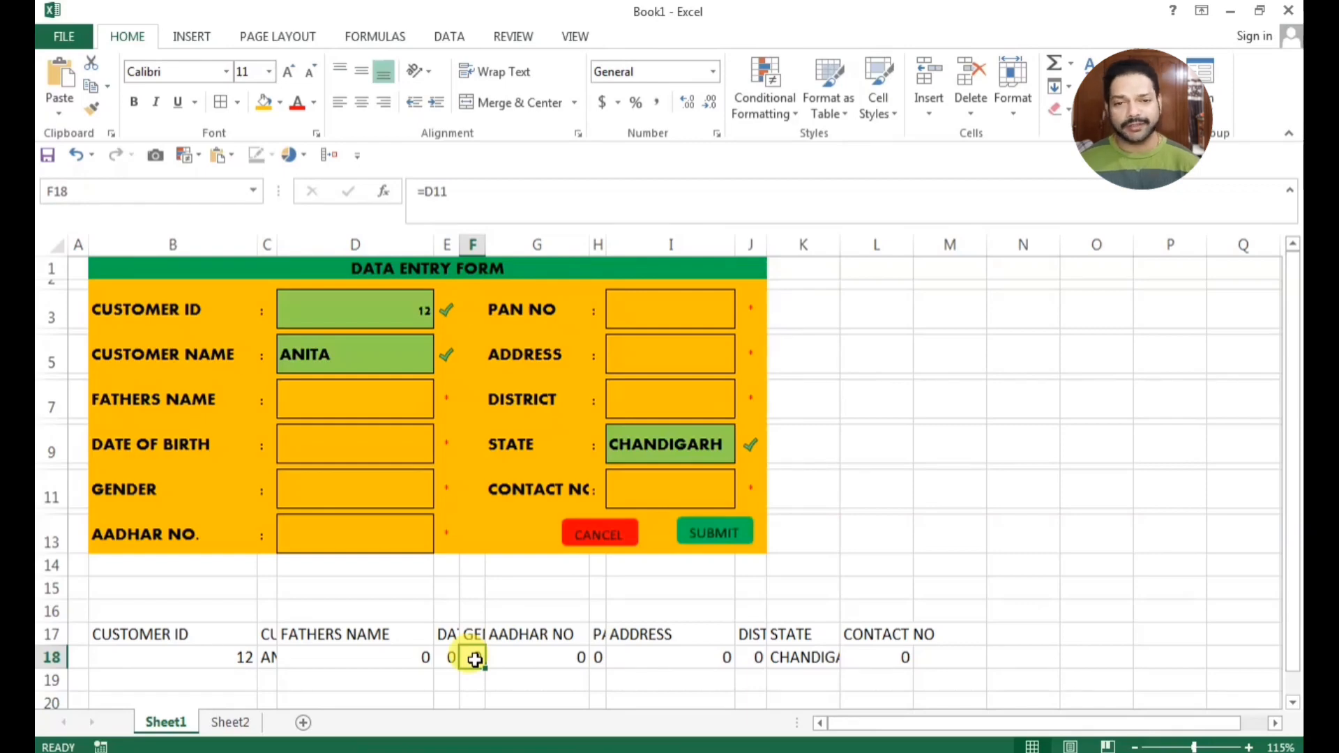
pyautogui.hotkey('ctrl', '1')
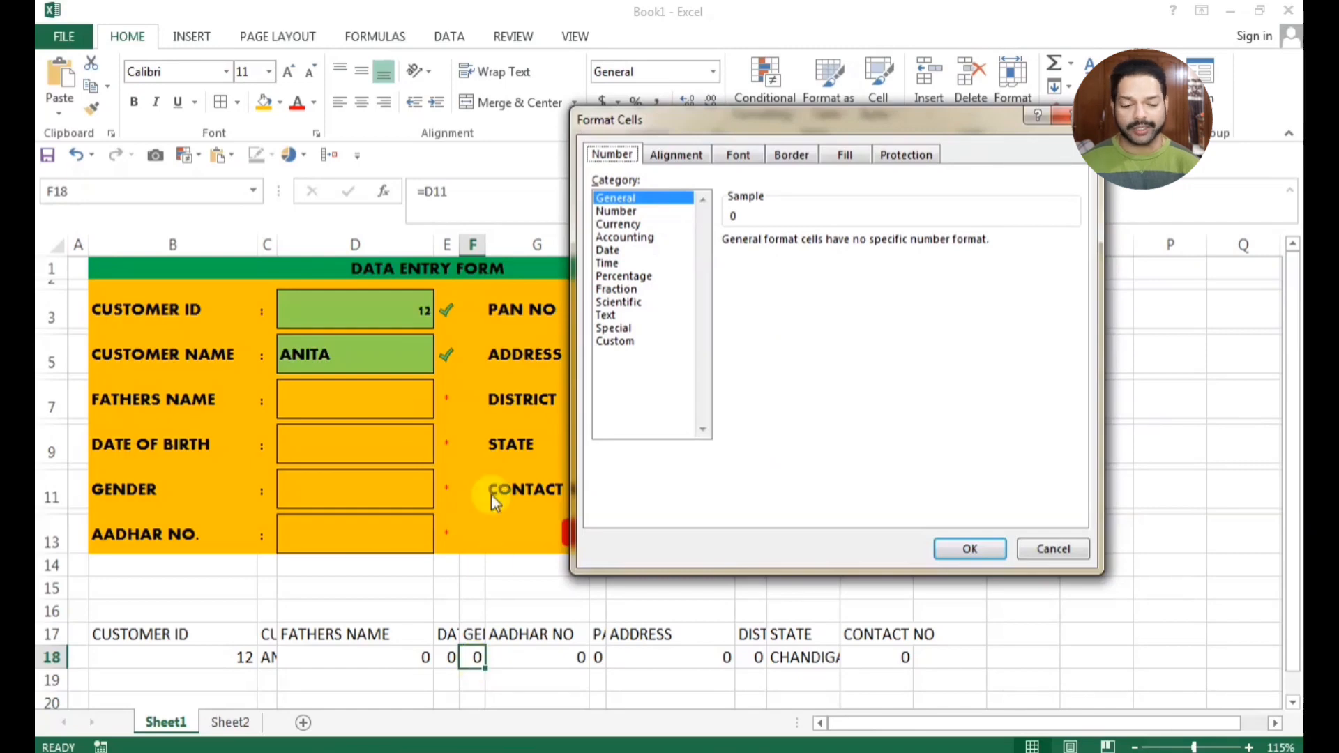
pyautogui.click(606, 343)
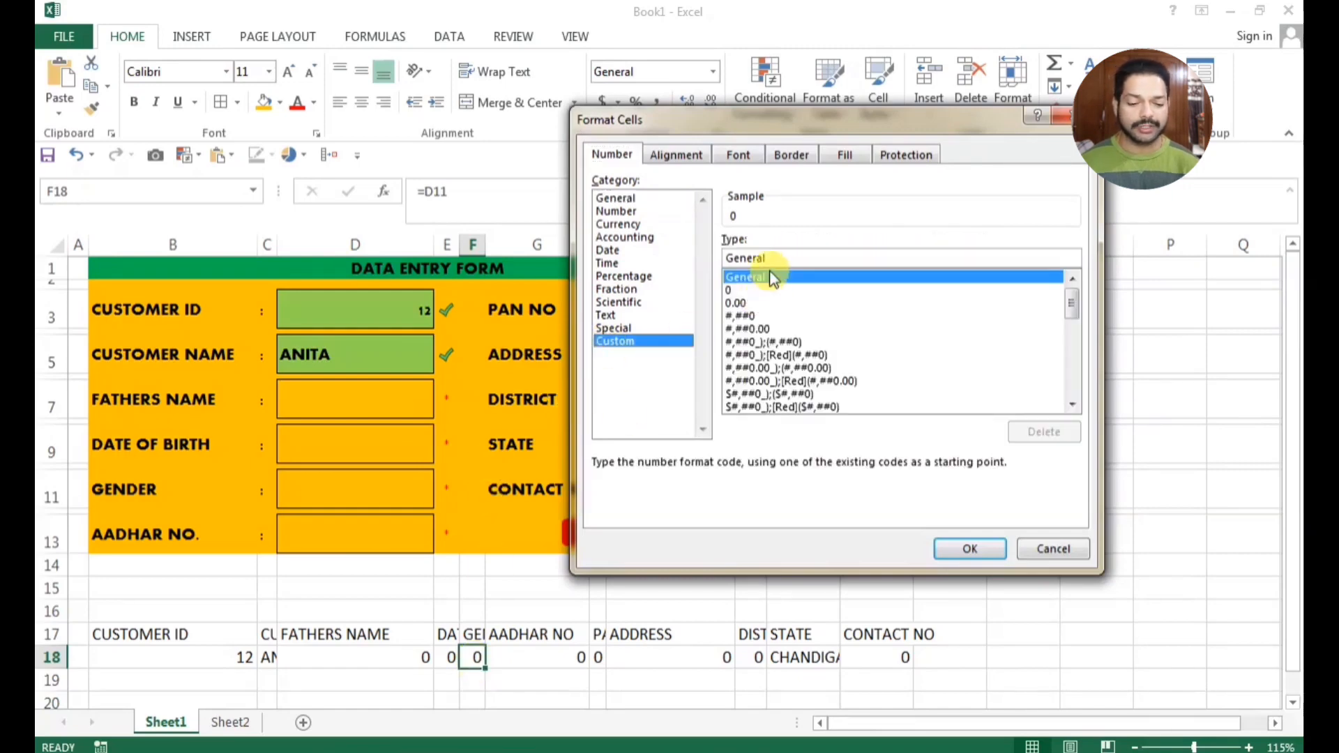
pyautogui.moveTo(744, 260); pyautogui.dragTo(727, 262)
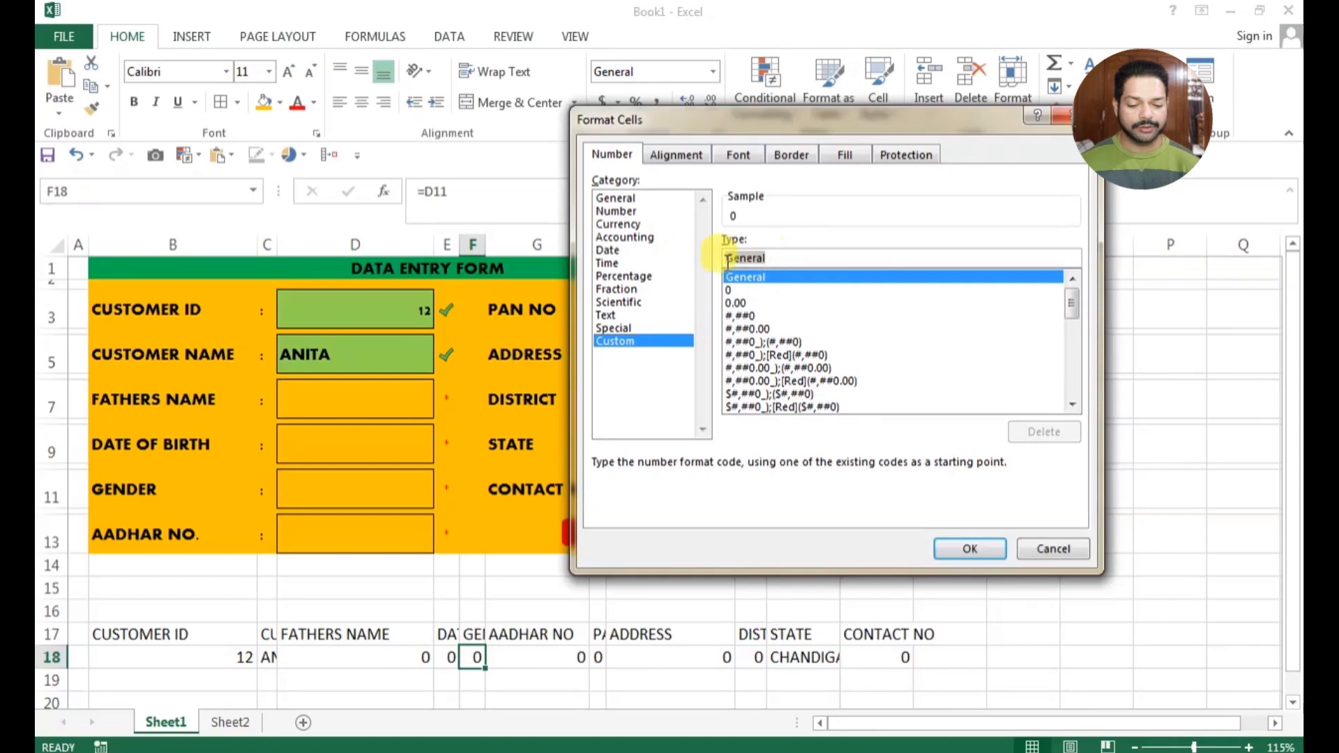
pyautogui.write('00')
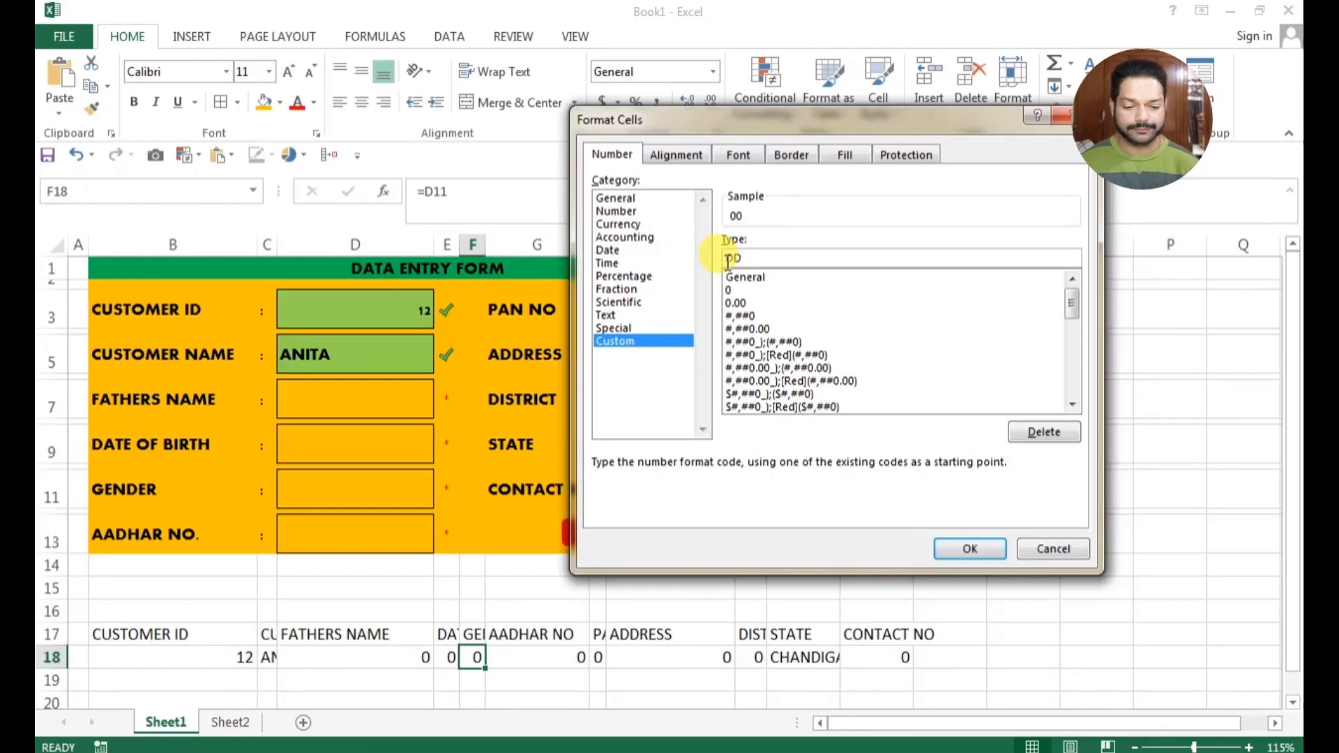
pyautogui.write('/M')
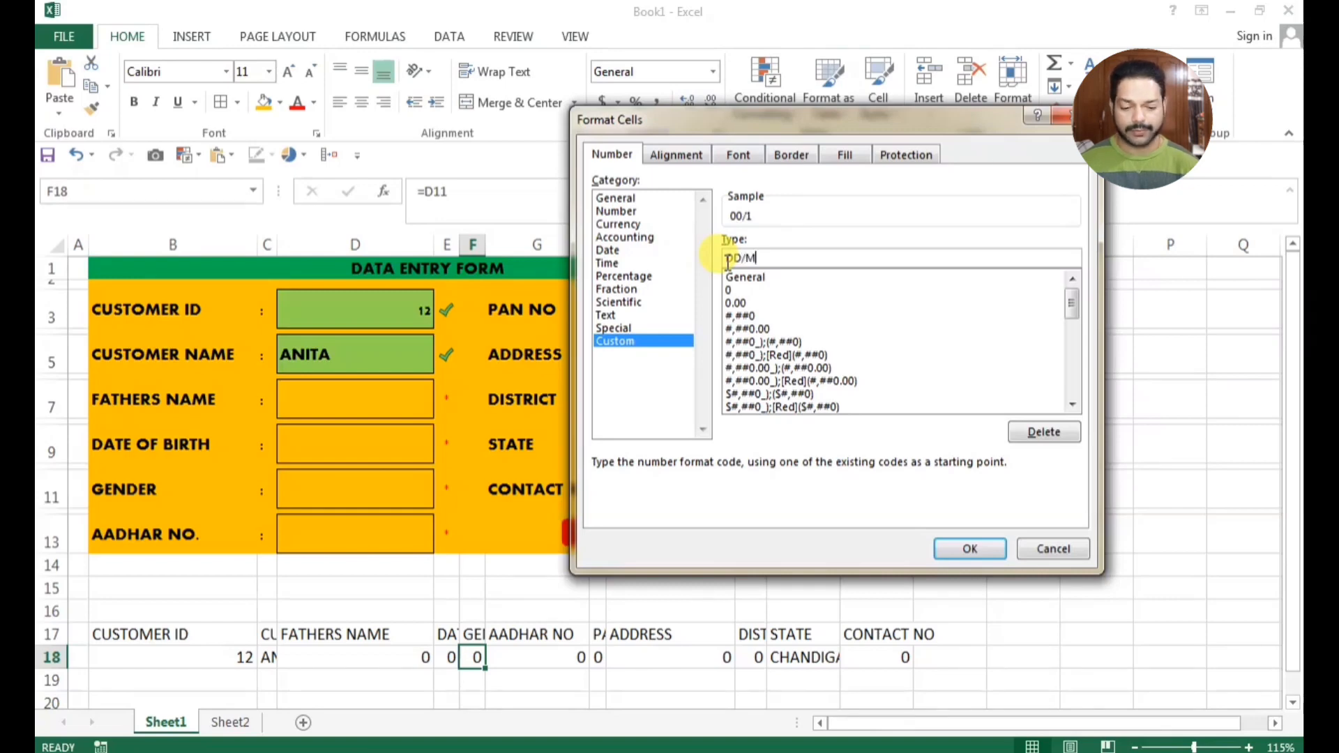
pyautogui.write('M/YYYY')
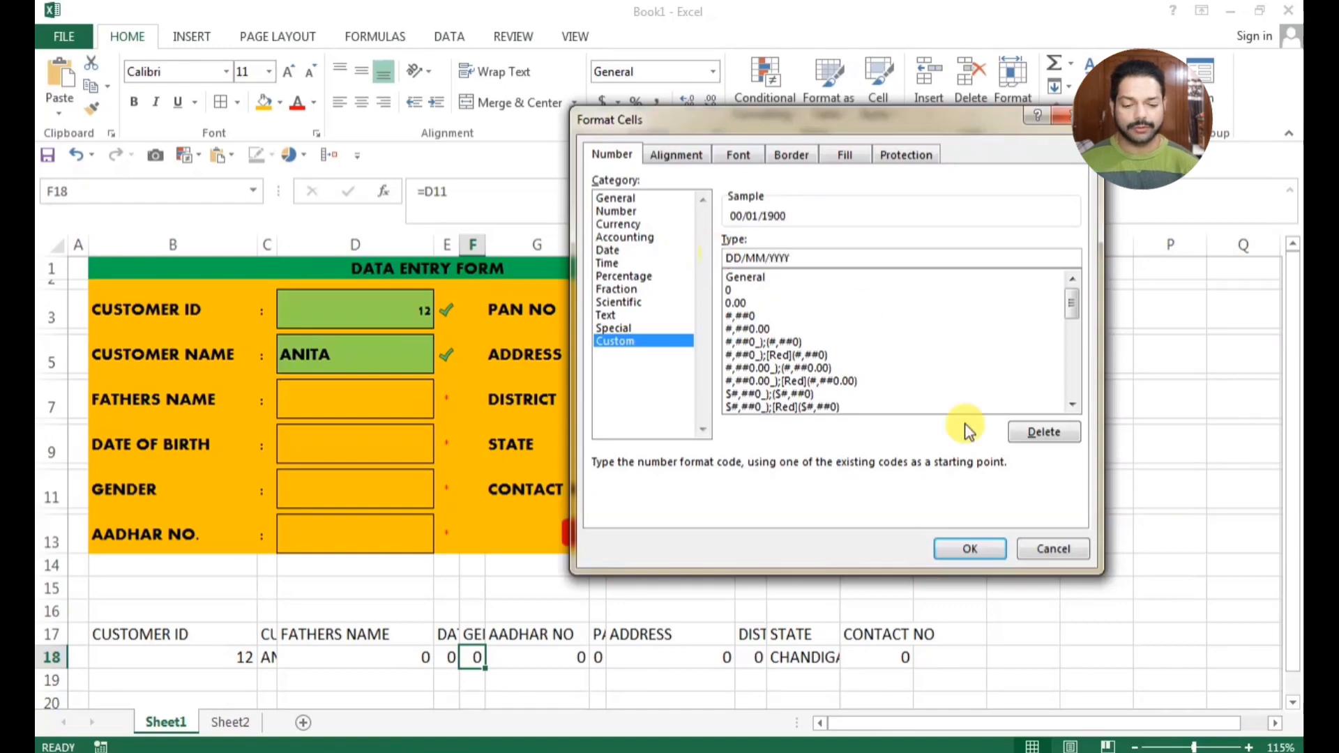
pyautogui.click(968, 547)
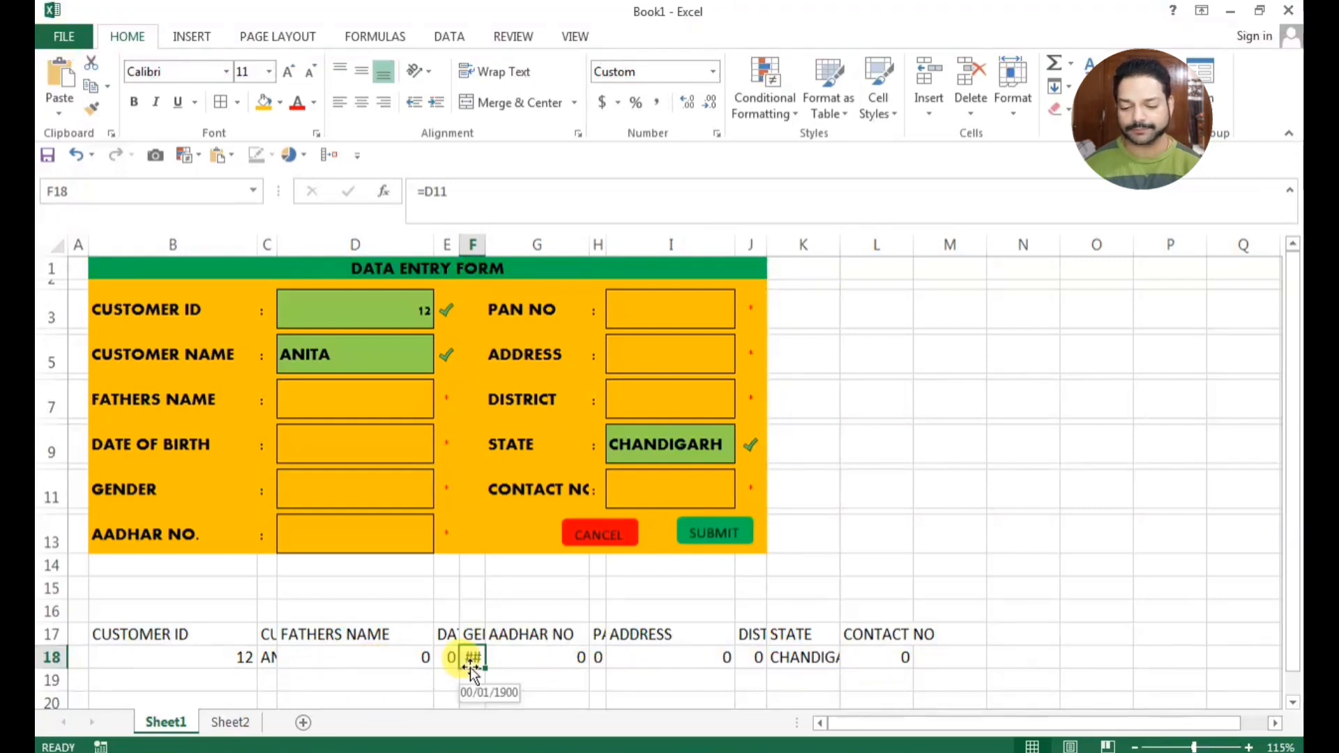
# Apply the custom number format DD/MM/YYYY to the form's date of birth field in cell D9
pyautogui.click(335, 448)
pyautogui.hotkey('ctrl', '1')
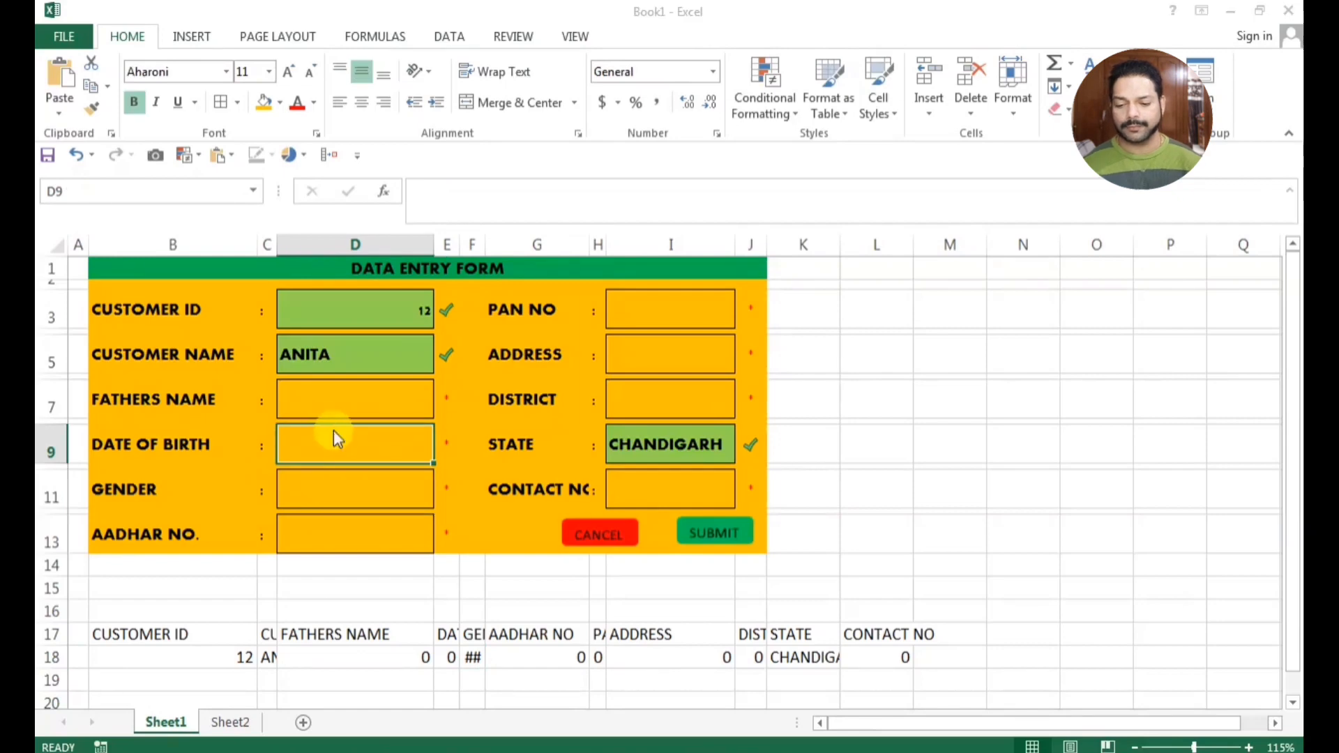
pyautogui.click(625, 344)
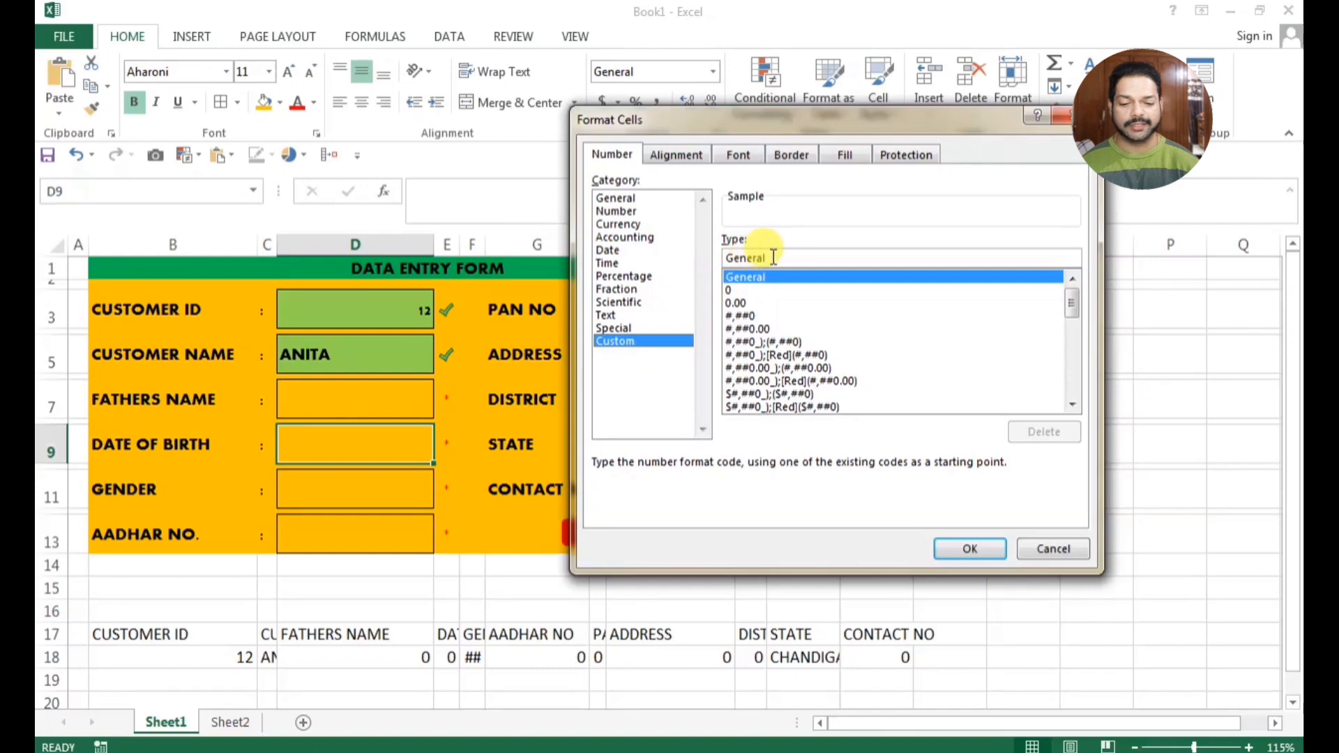
pyautogui.moveTo(774, 257); pyautogui.dragTo(713, 260)
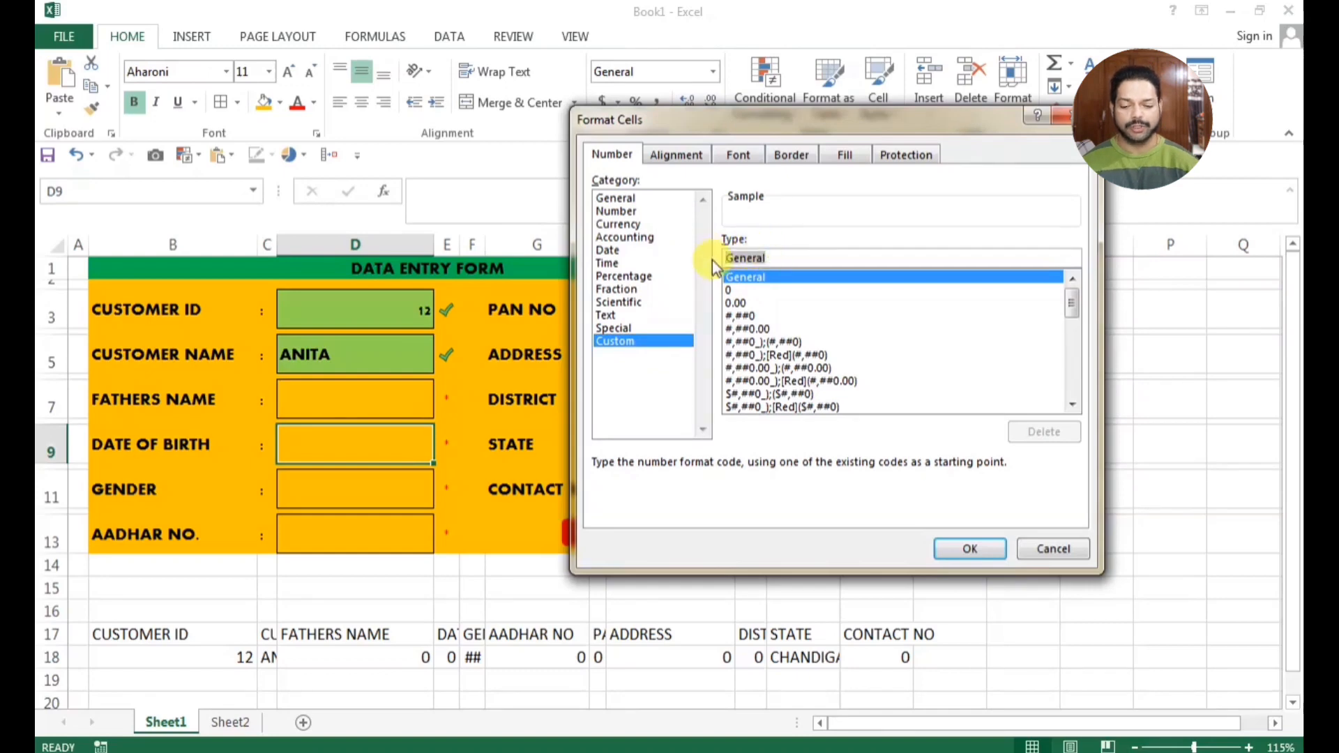
pyautogui.write('DD/MM/')
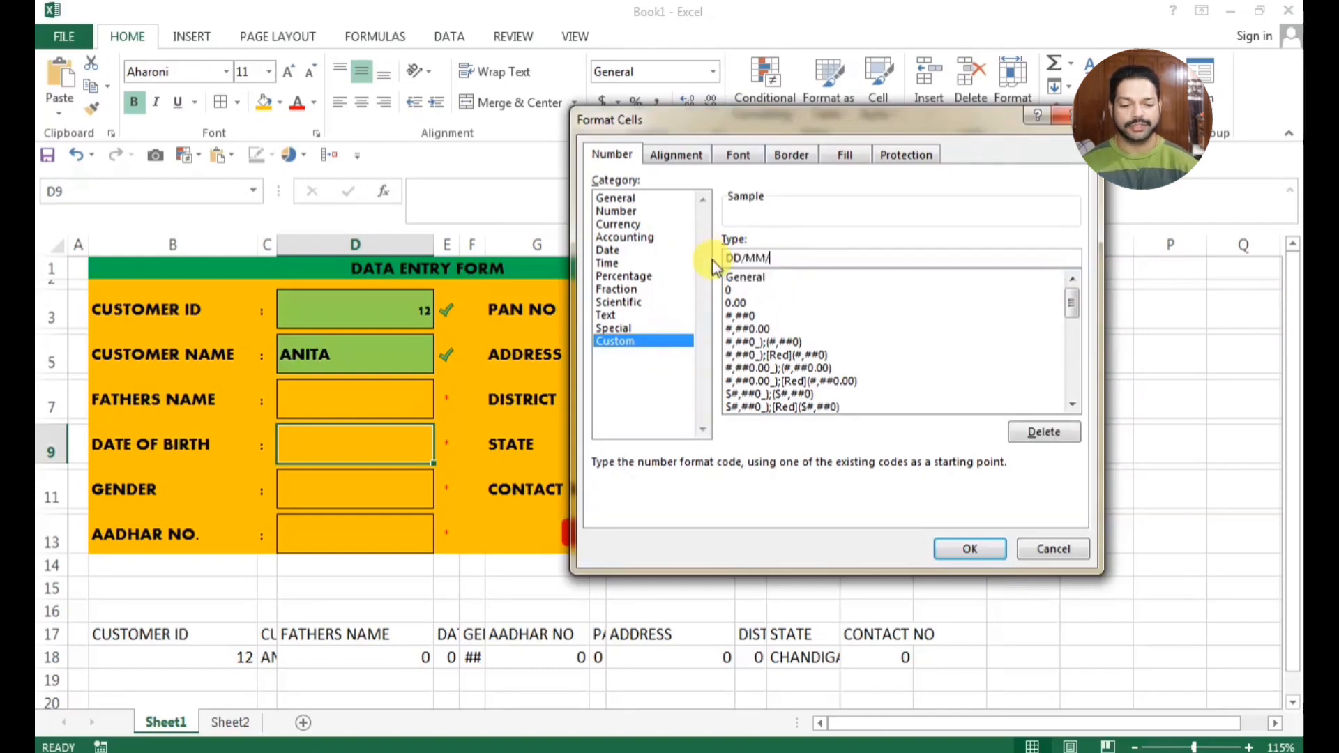
pyautogui.write('YYYY')
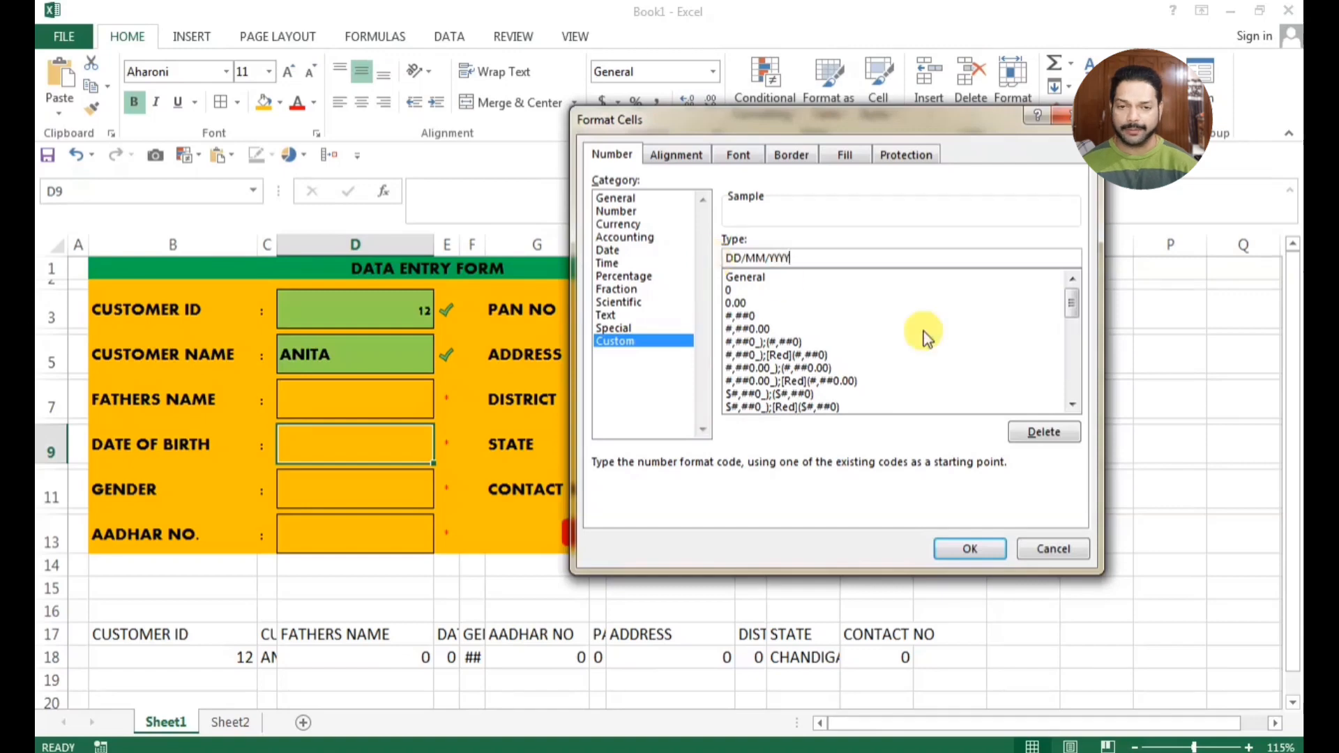
pyautogui.click(950, 548)
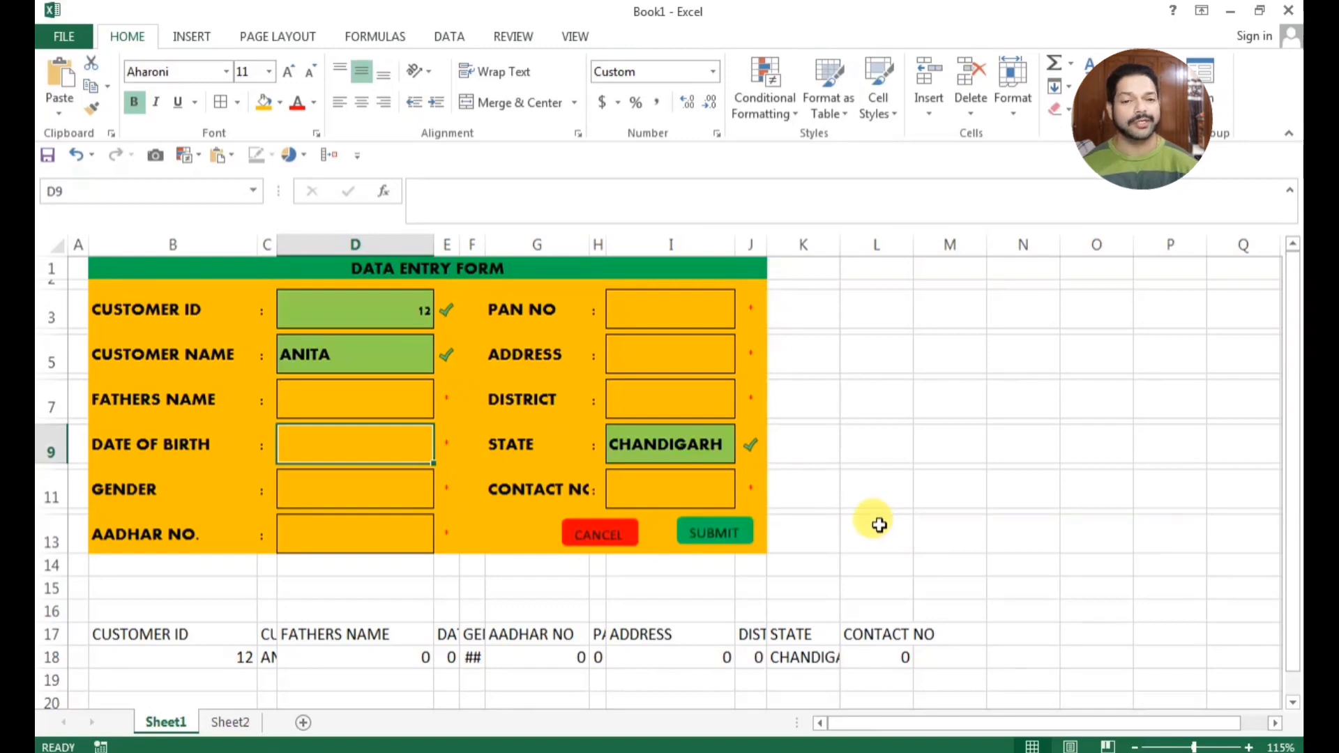
# Copy the row 17 headings from CUSTOMER ID through CONTACT NO and paste them at cell A1 of a new sheet
pyautogui.moveTo(170, 634); pyautogui.dragTo(932, 636)
pyautogui.rightClick(931, 636)
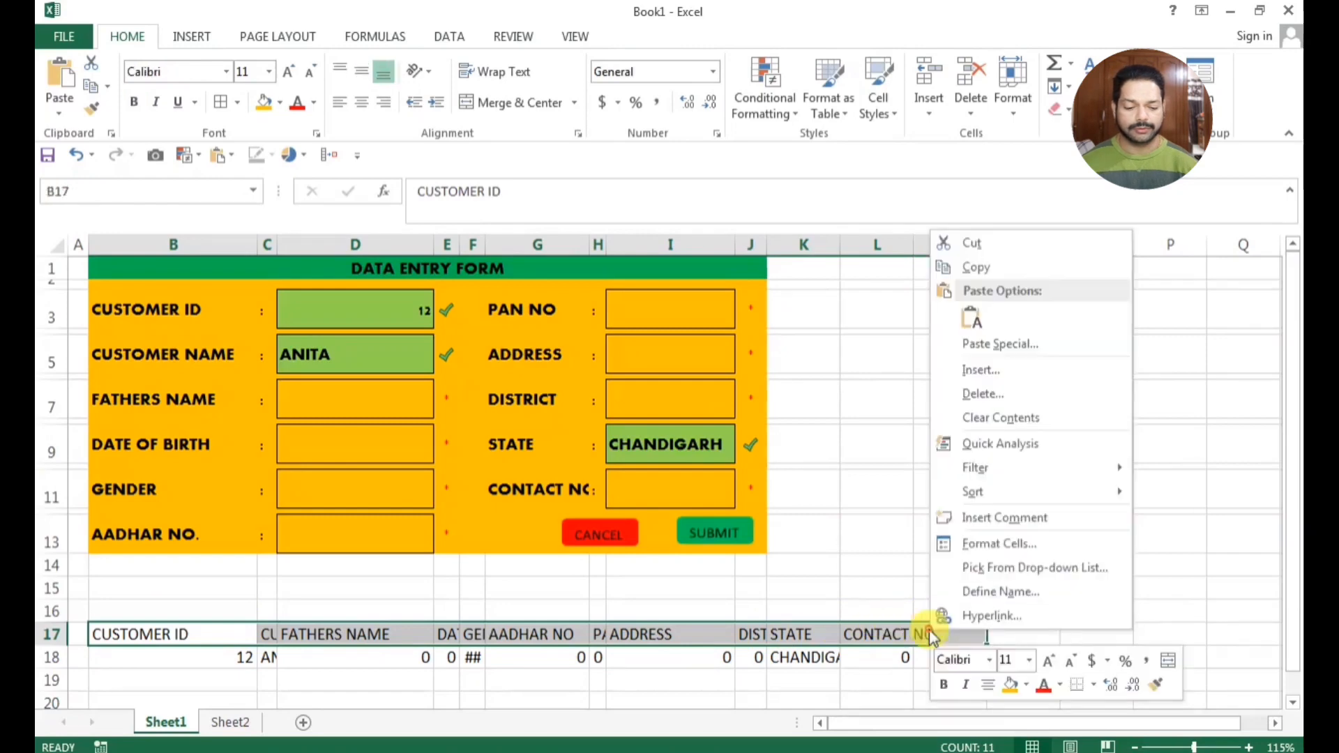
pyautogui.click(995, 267)
pyautogui.click(228, 722)
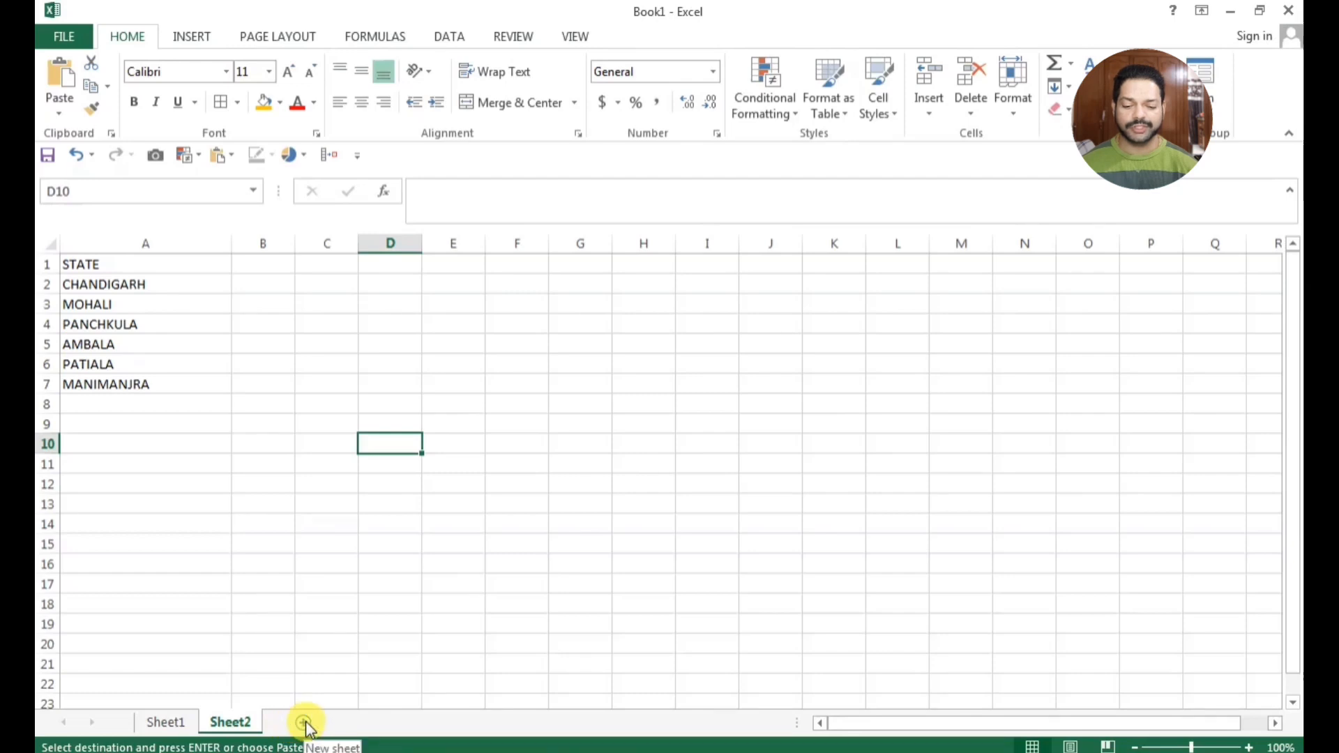
pyautogui.click(303, 722)
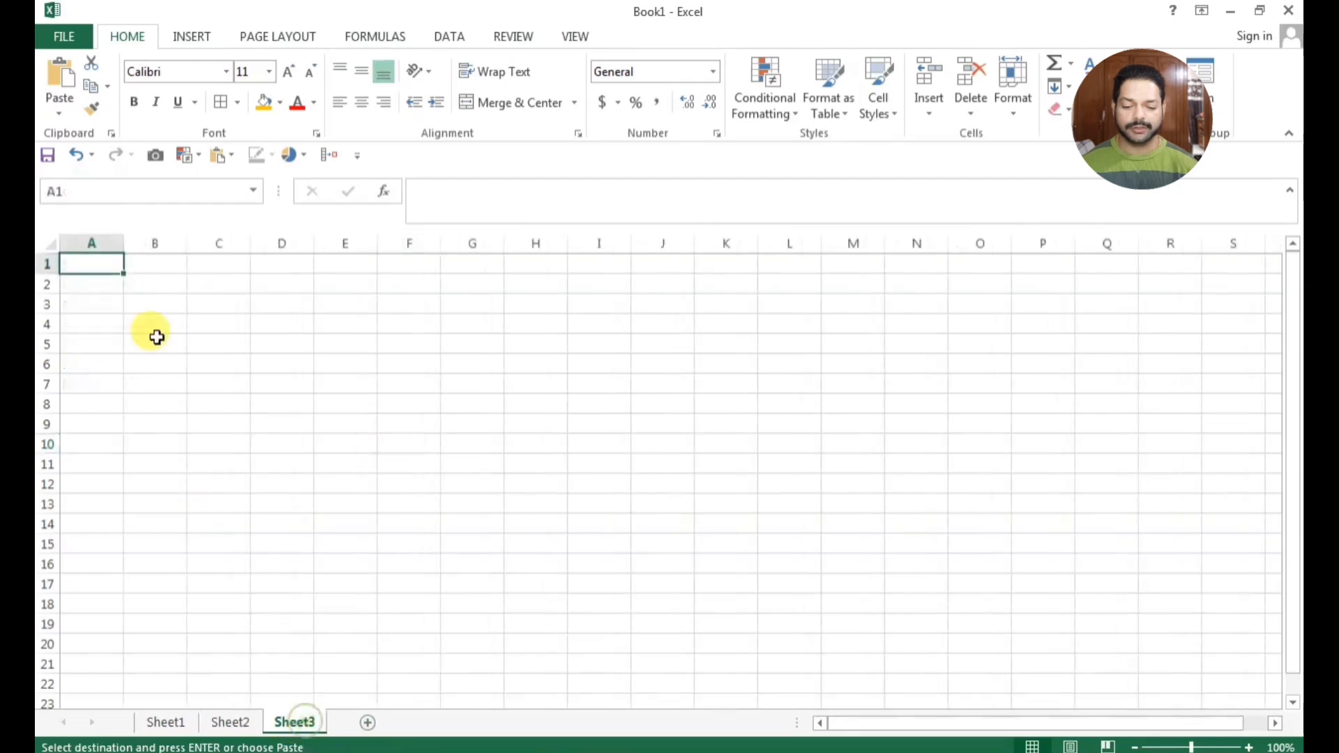
pyautogui.rightClick(107, 266)
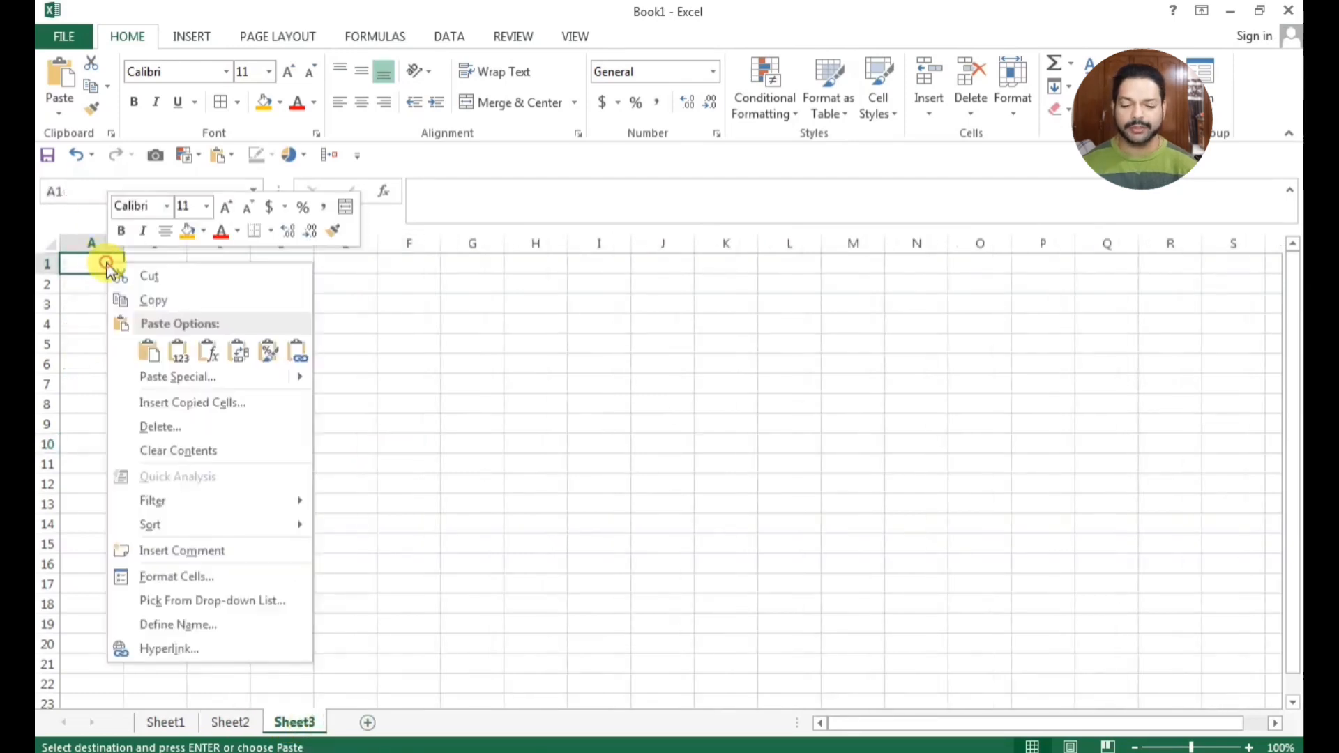
pyautogui.click(145, 353)
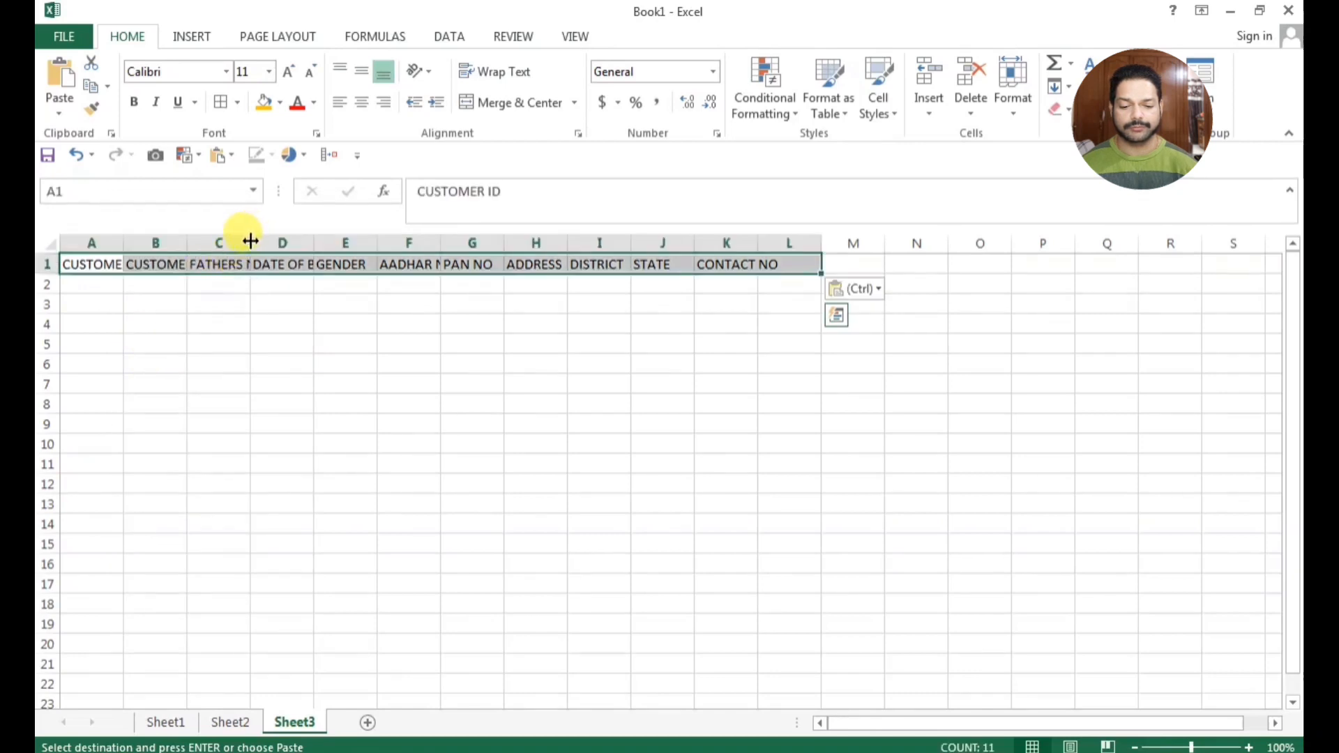
# Widen the columns on Sheet3 so the pasted row 1 headings, including CUSTOMER ID, CUSTOMER NAME and DATE OF BIRTH, fit fully
pyautogui.moveTo(249, 241); pyautogui.dragTo(272, 239)
pyautogui.doubleClick(275, 241)
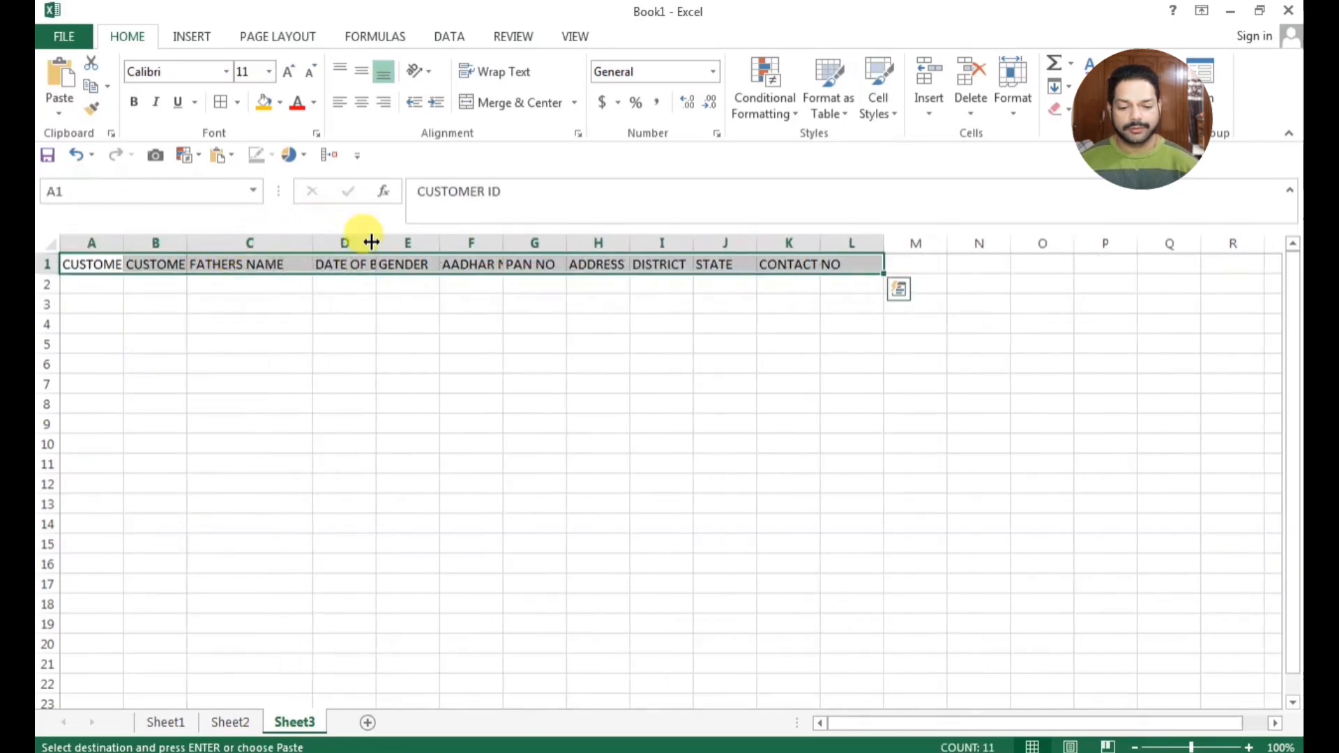
pyautogui.moveTo(376, 241); pyautogui.dragTo(622, 244)
pyautogui.moveTo(751, 243); pyautogui.dragTo(771, 243)
pyautogui.moveTo(963, 242); pyautogui.dragTo(1004, 243)
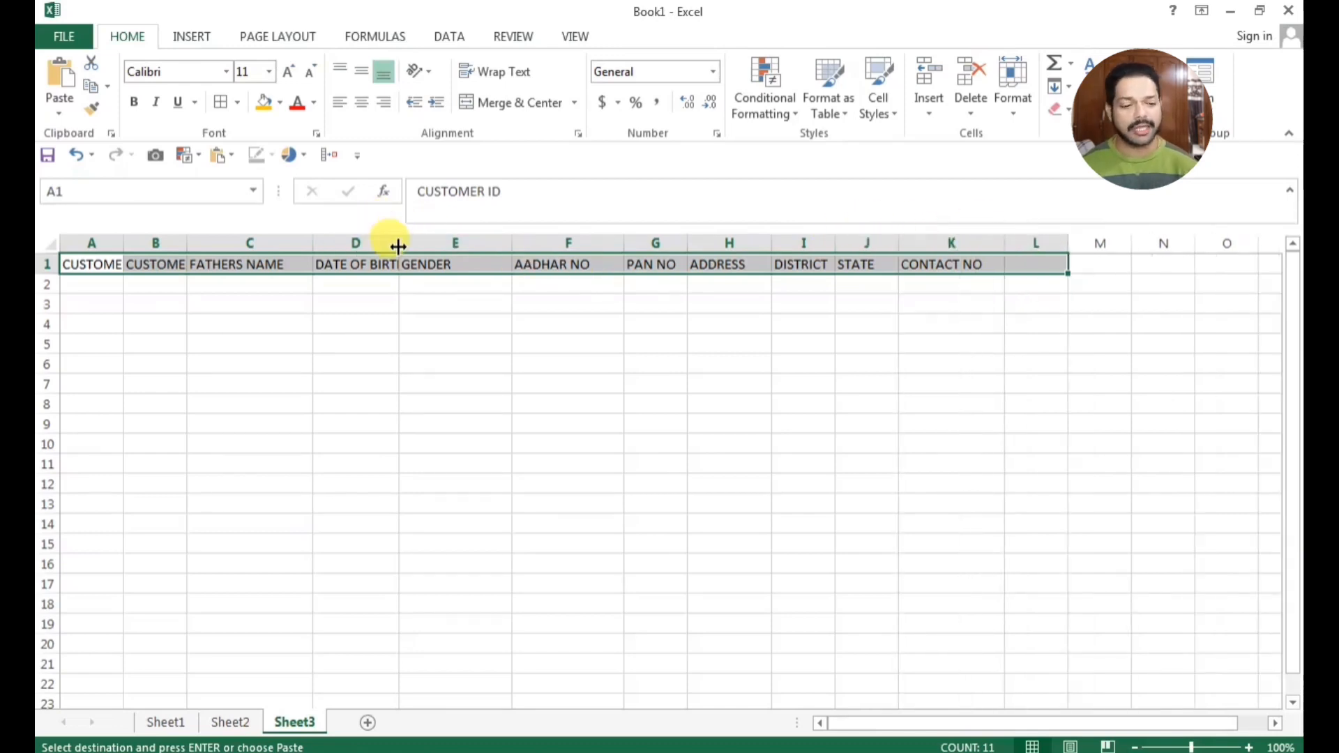
pyautogui.moveTo(400, 242); pyautogui.dragTo(450, 243)
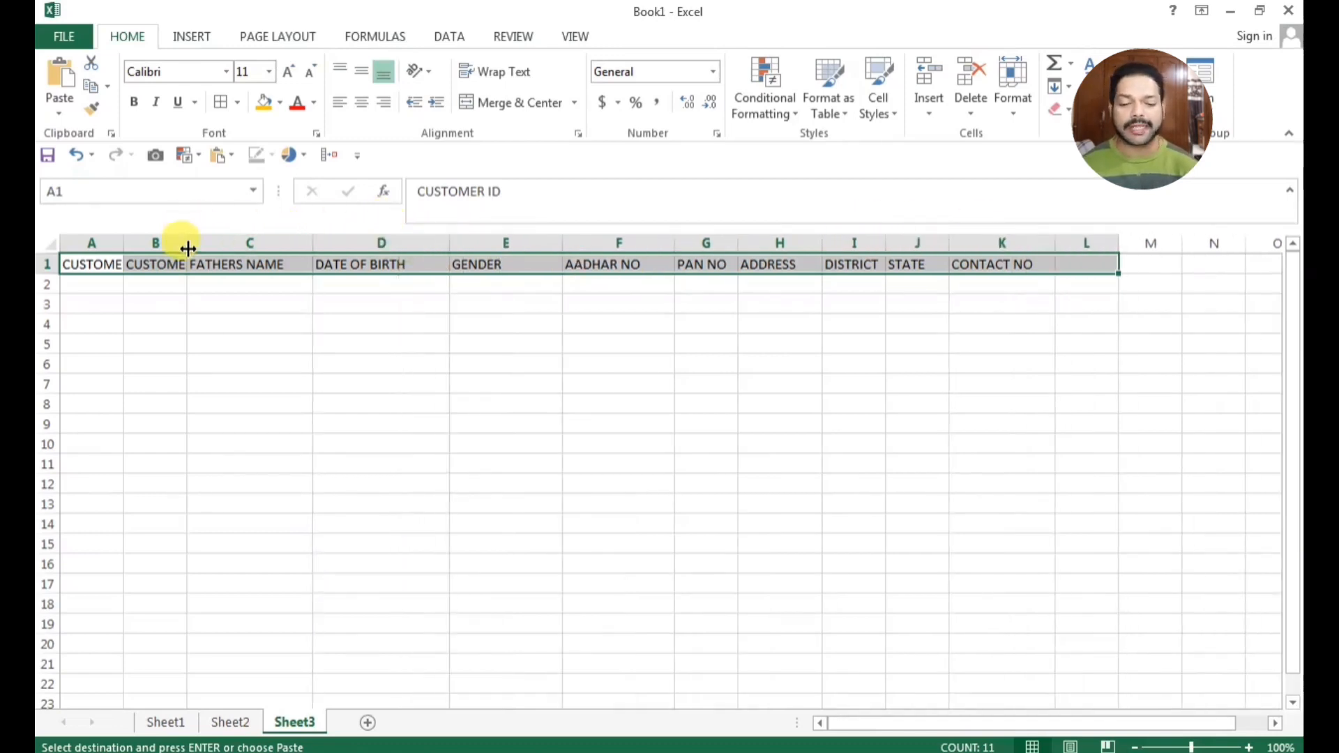
pyautogui.moveTo(186, 243); pyautogui.dragTo(256, 247)
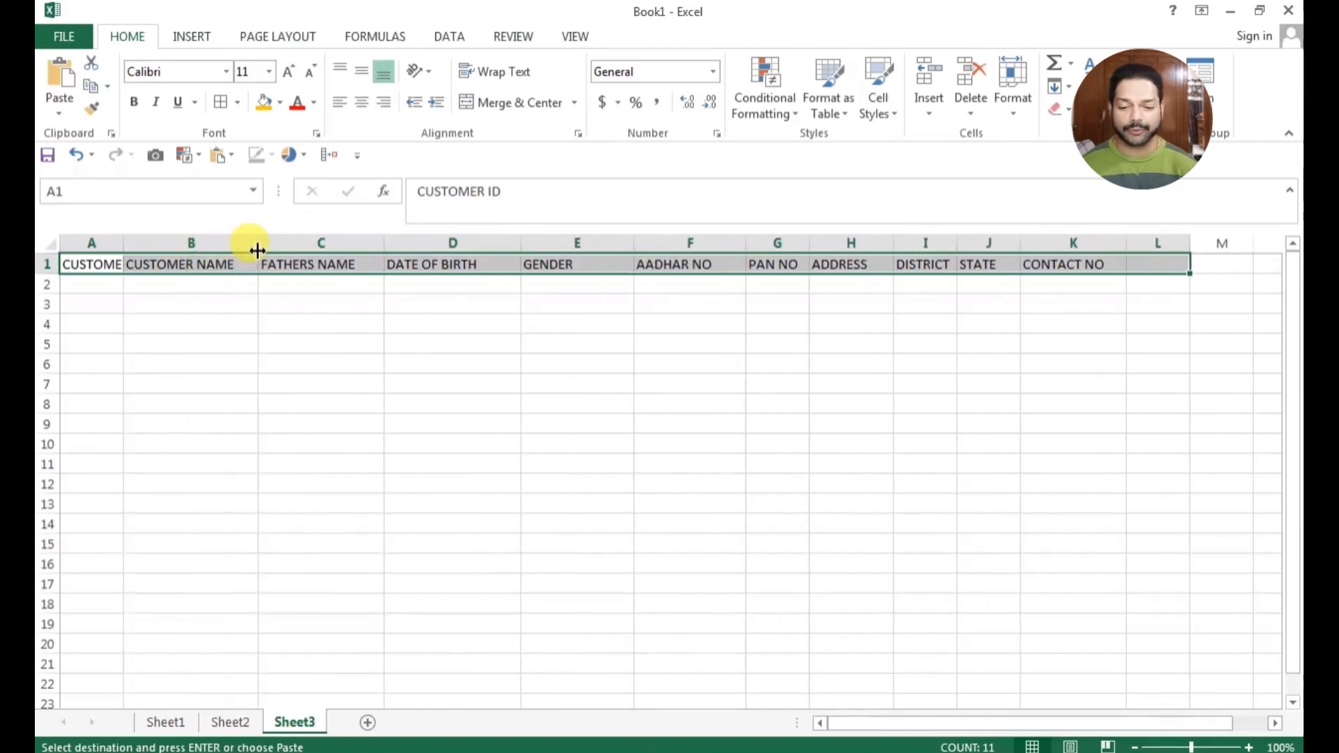
pyautogui.moveTo(126, 241); pyautogui.dragTo(165, 244)
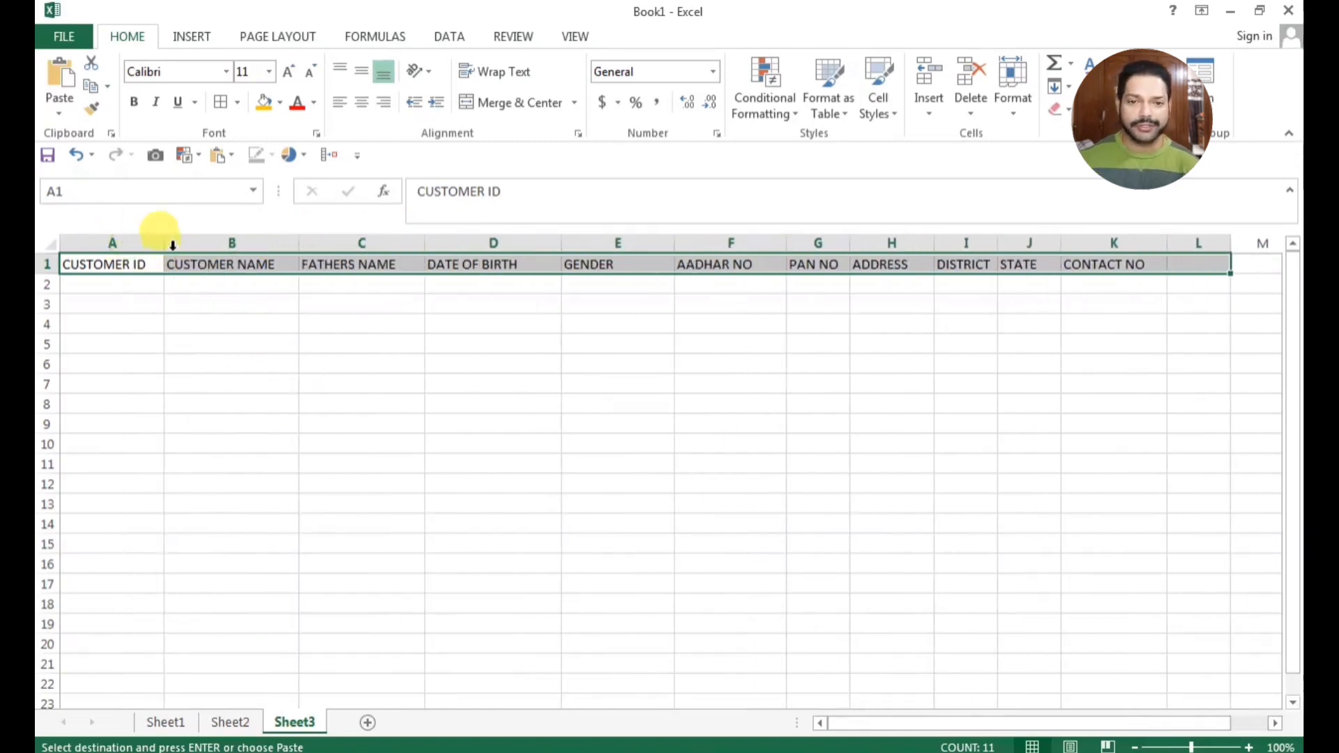
pyautogui.click(322, 496)
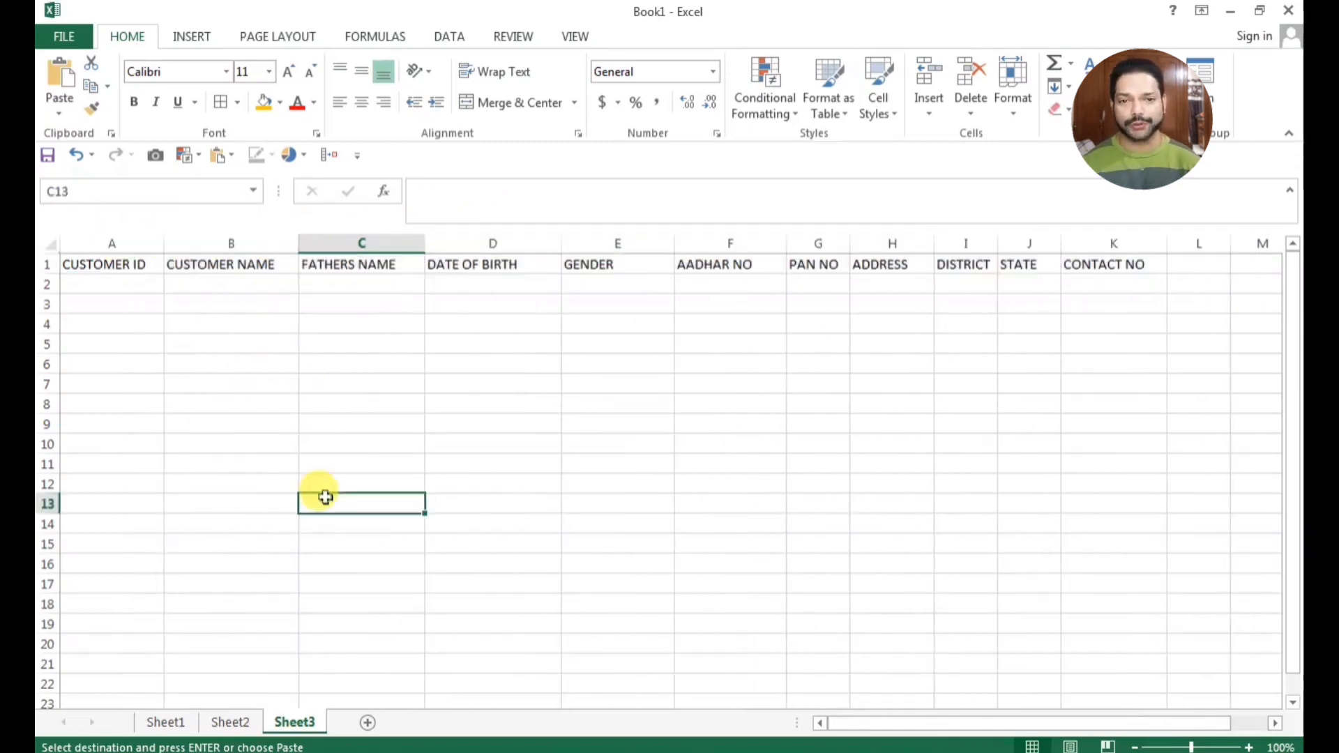
# Return to the data entry form and its record row on Sheet1
pyautogui.click(221, 724)
pyautogui.rightClick(221, 726)
pyautogui.click(179, 722)
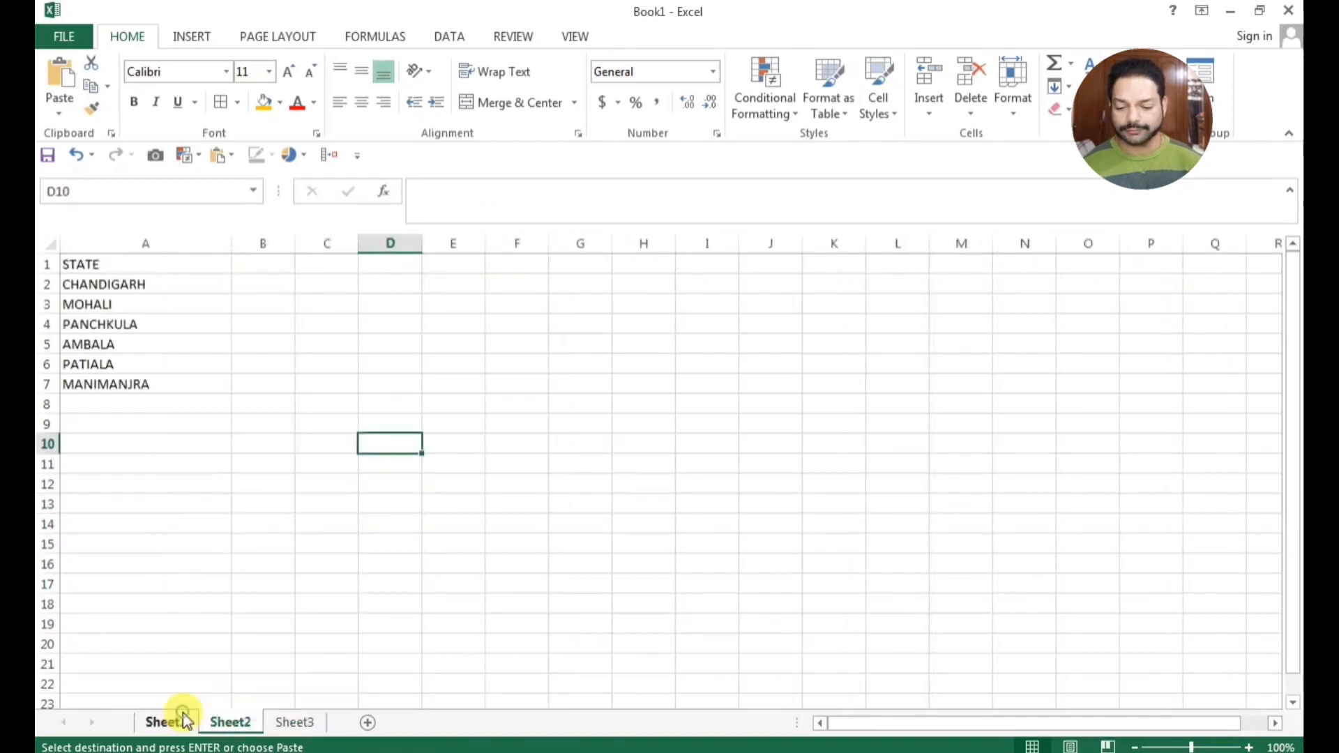
pyautogui.click(178, 722)
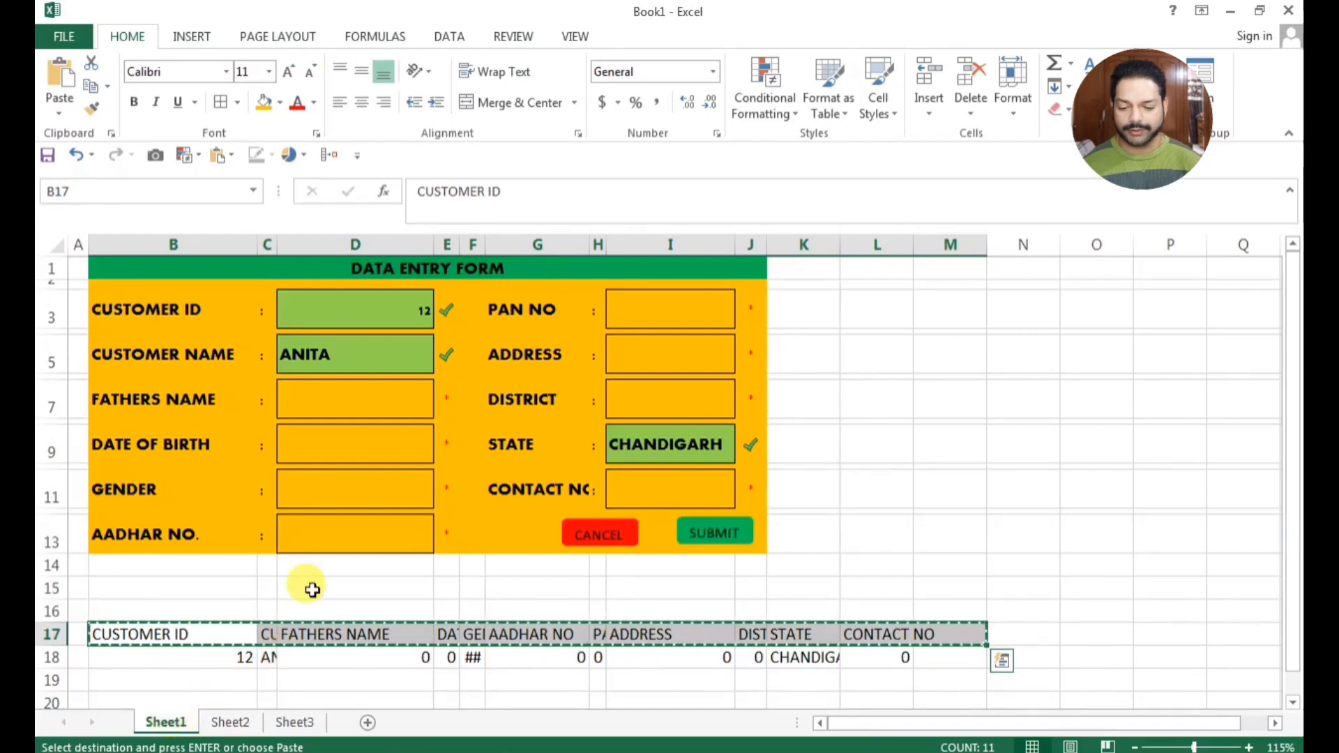
pyautogui.click(302, 657)
pyautogui.click(203, 661)
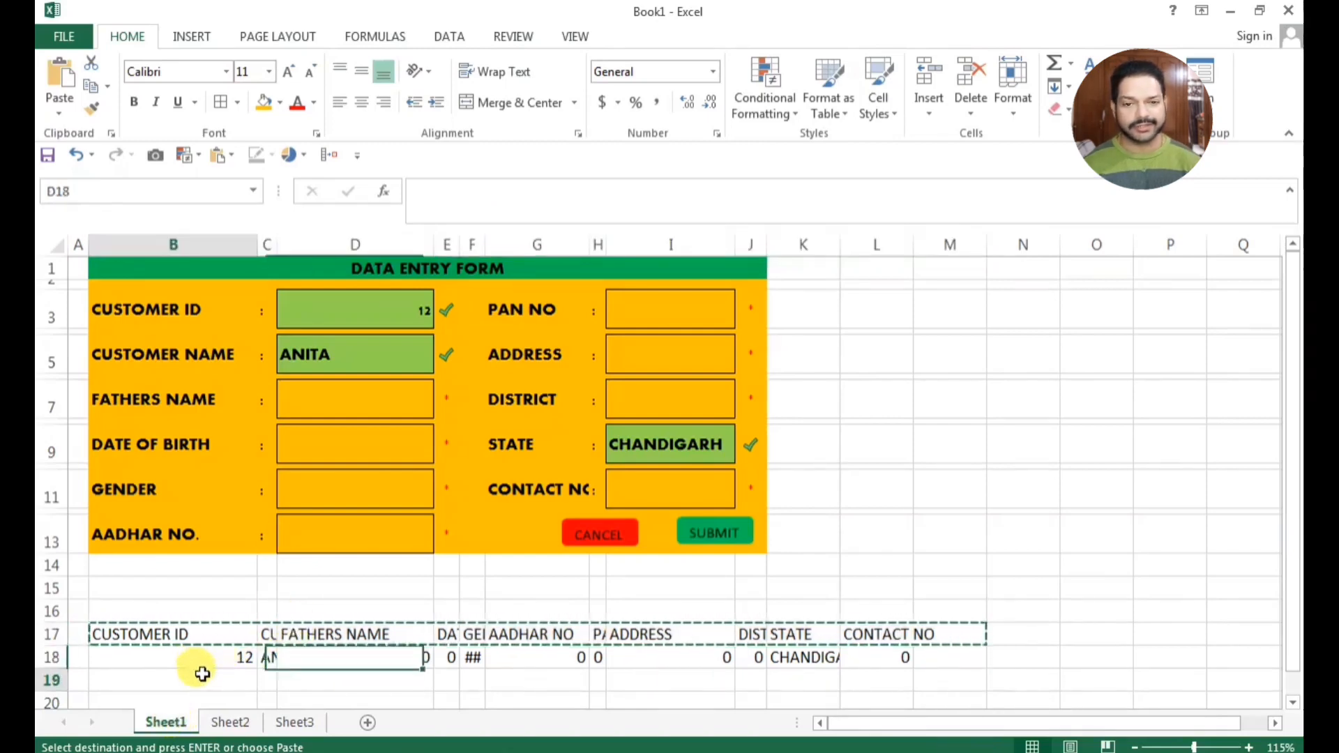
# Enter the formula =IF(B18>0,1) in cell B19 below the customer ID in the record row
pyautogui.click(203, 674)
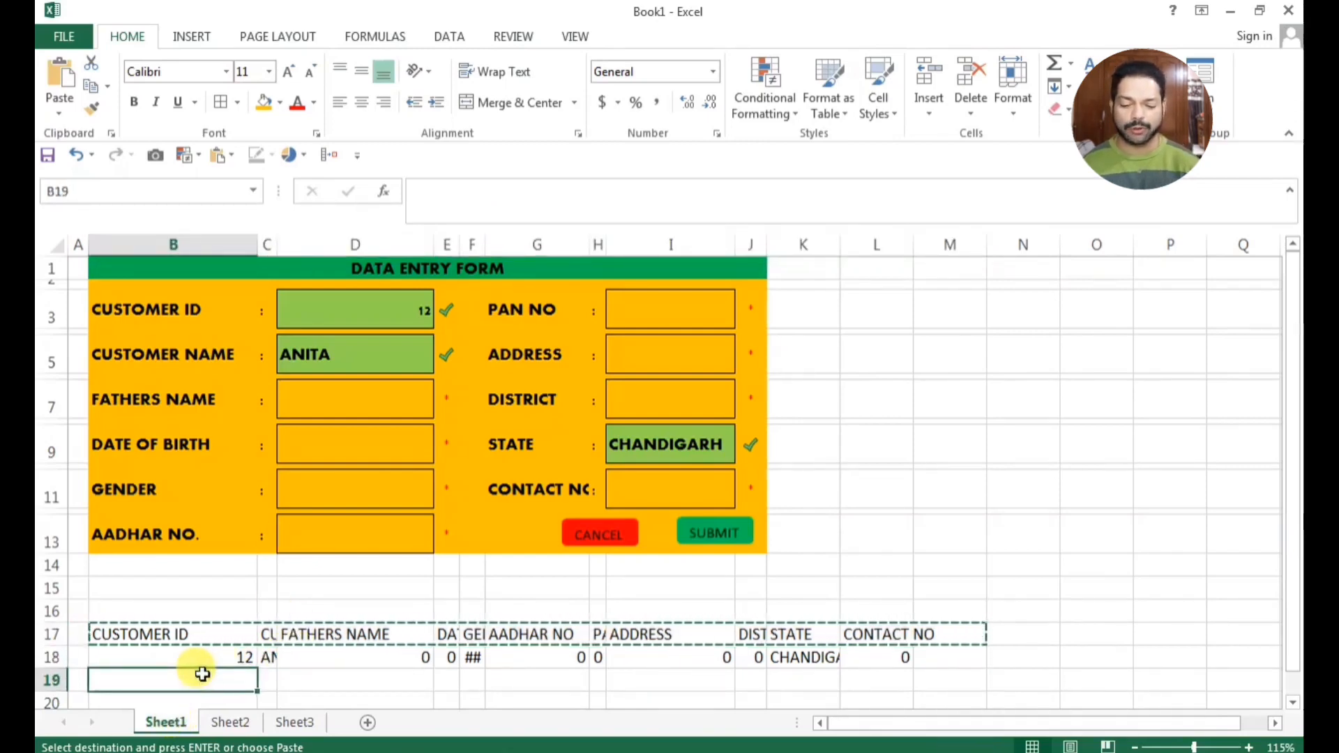
pyautogui.write('=IF(')
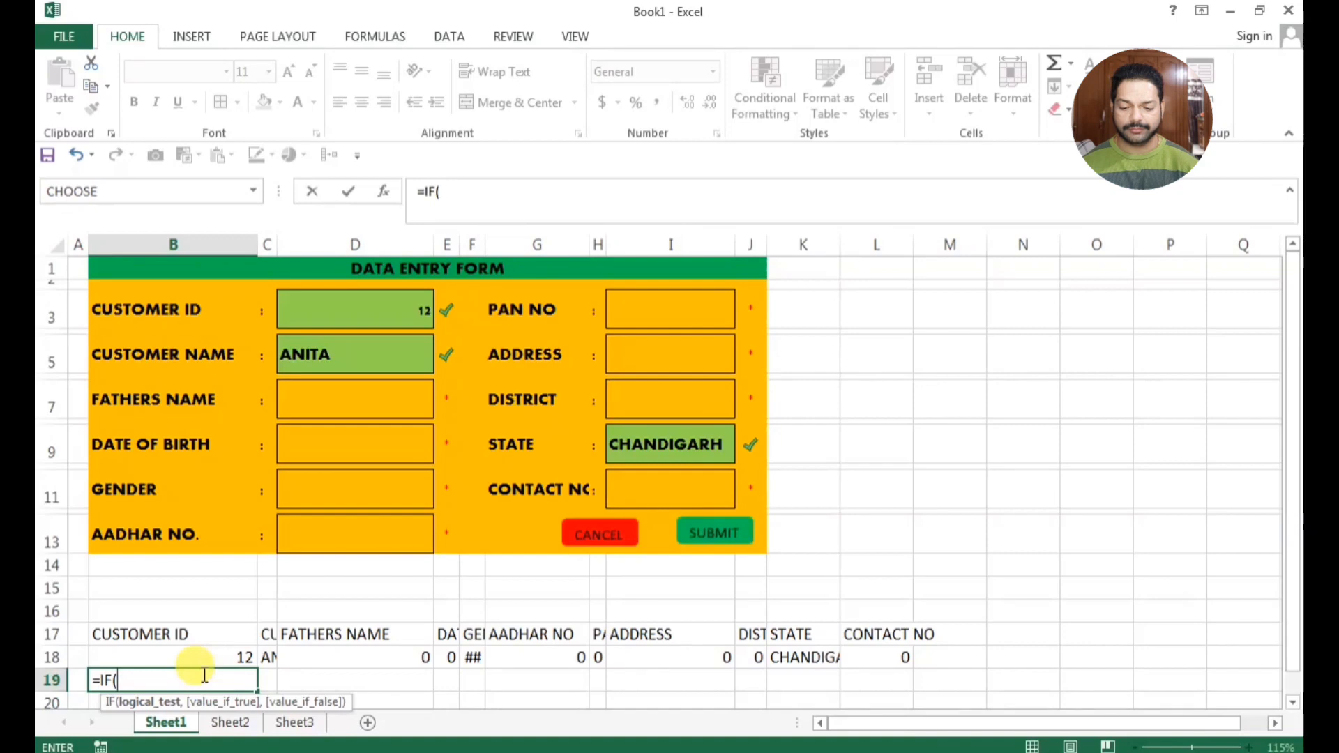
pyautogui.click(154, 635)
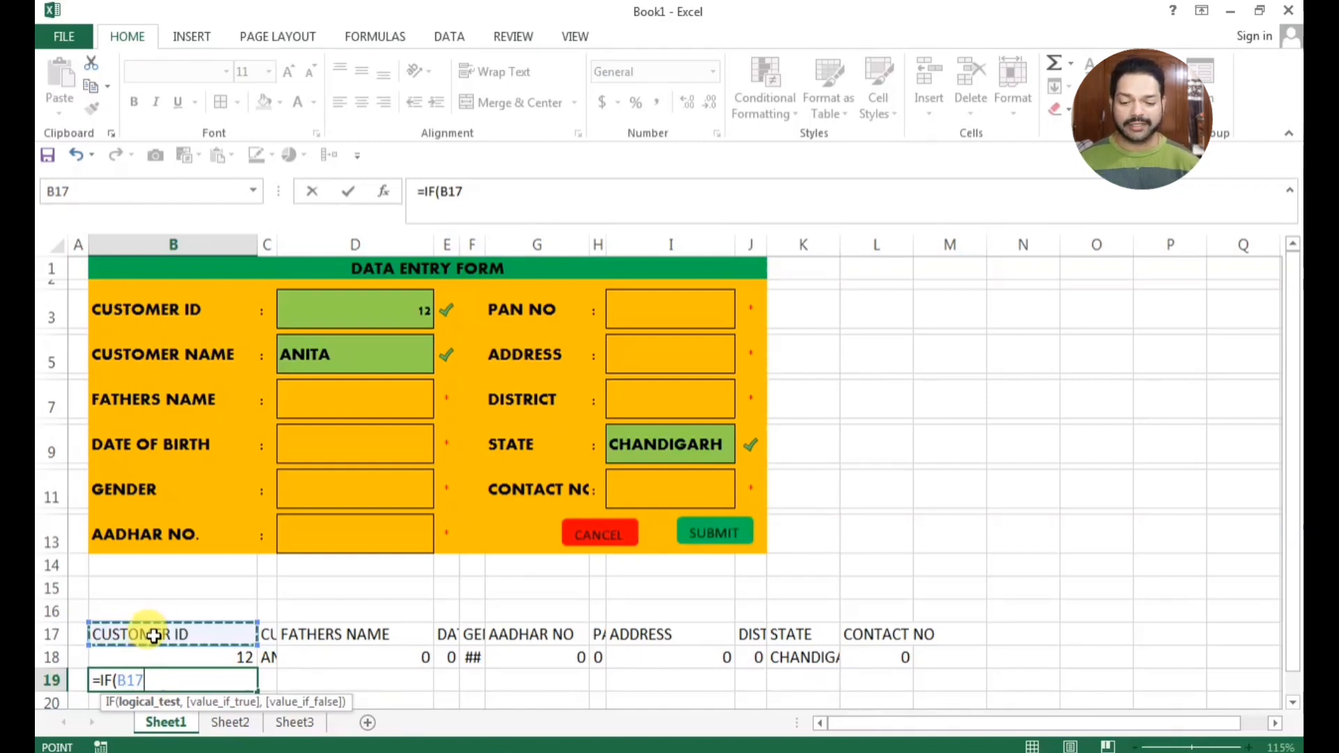
pyautogui.click(152, 657)
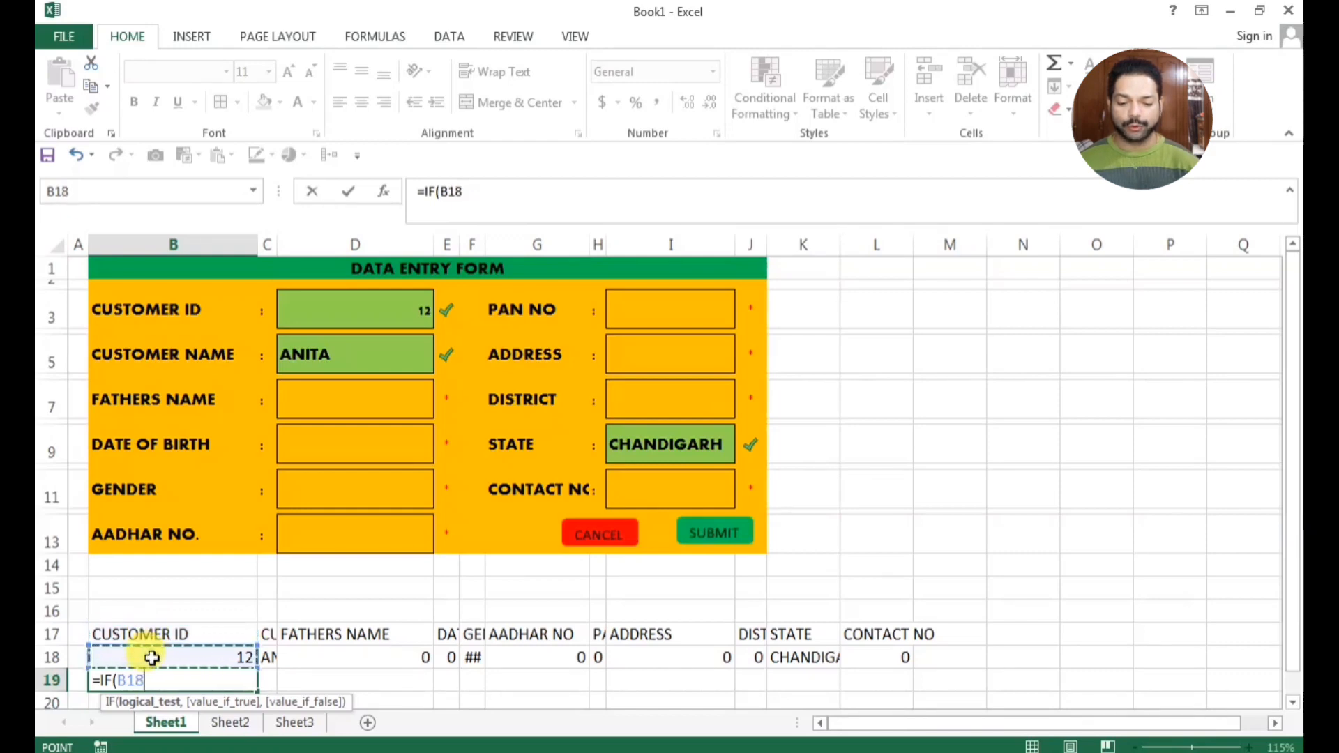
pyautogui.write('>')
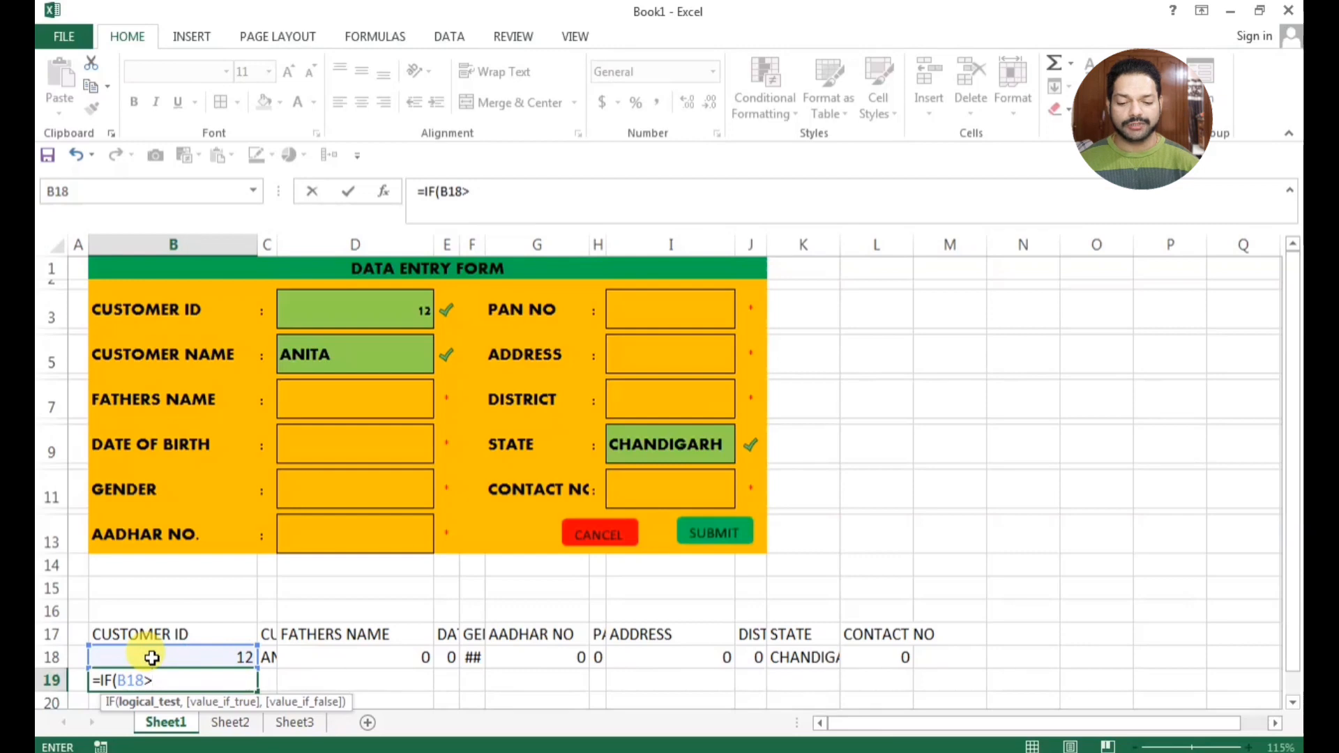
pyautogui.write('0,')
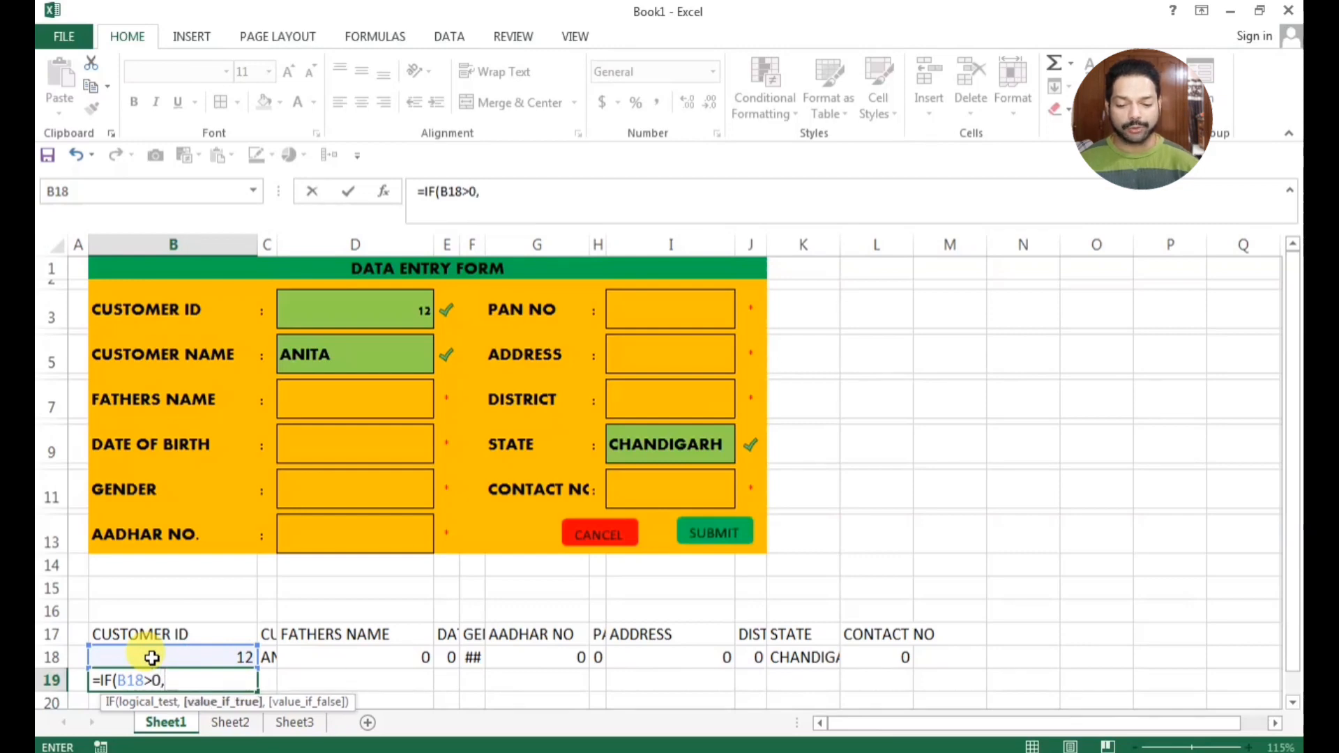
pyautogui.write('1')
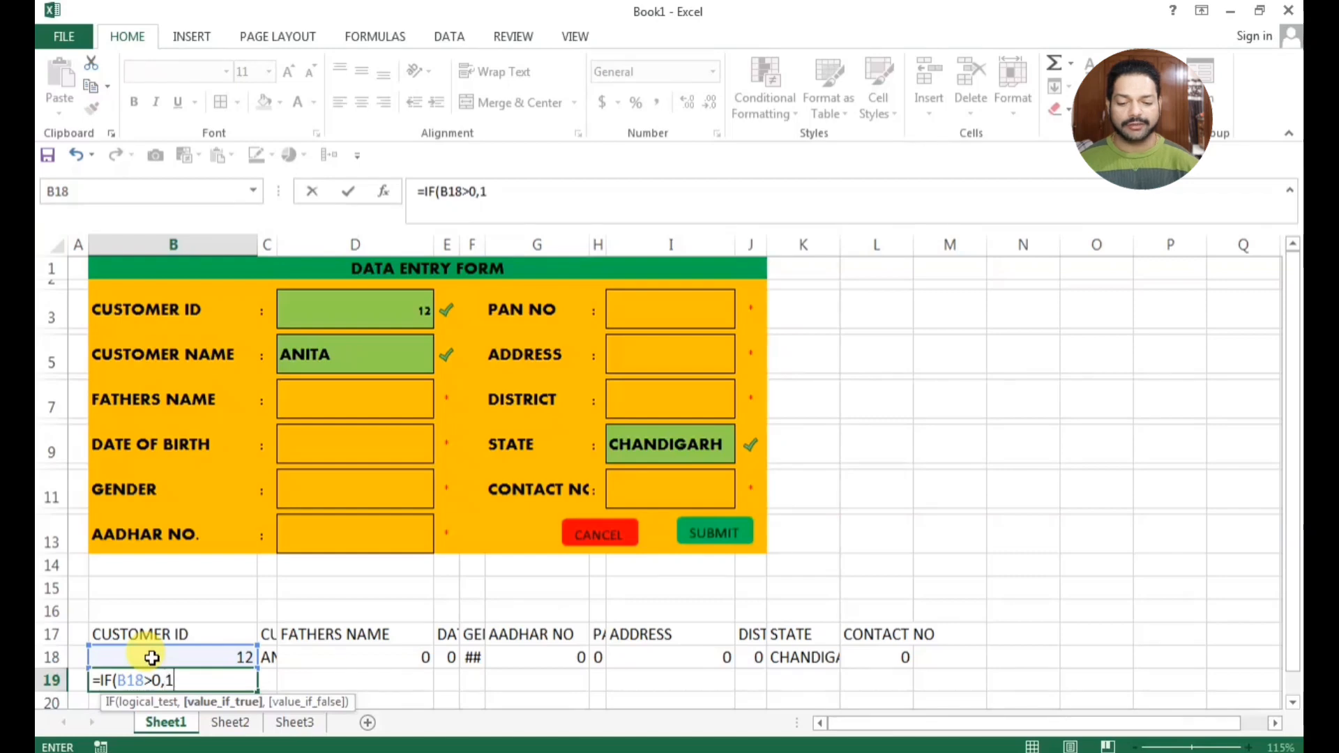
pyautogui.write(')')
pyautogui.press('Return')
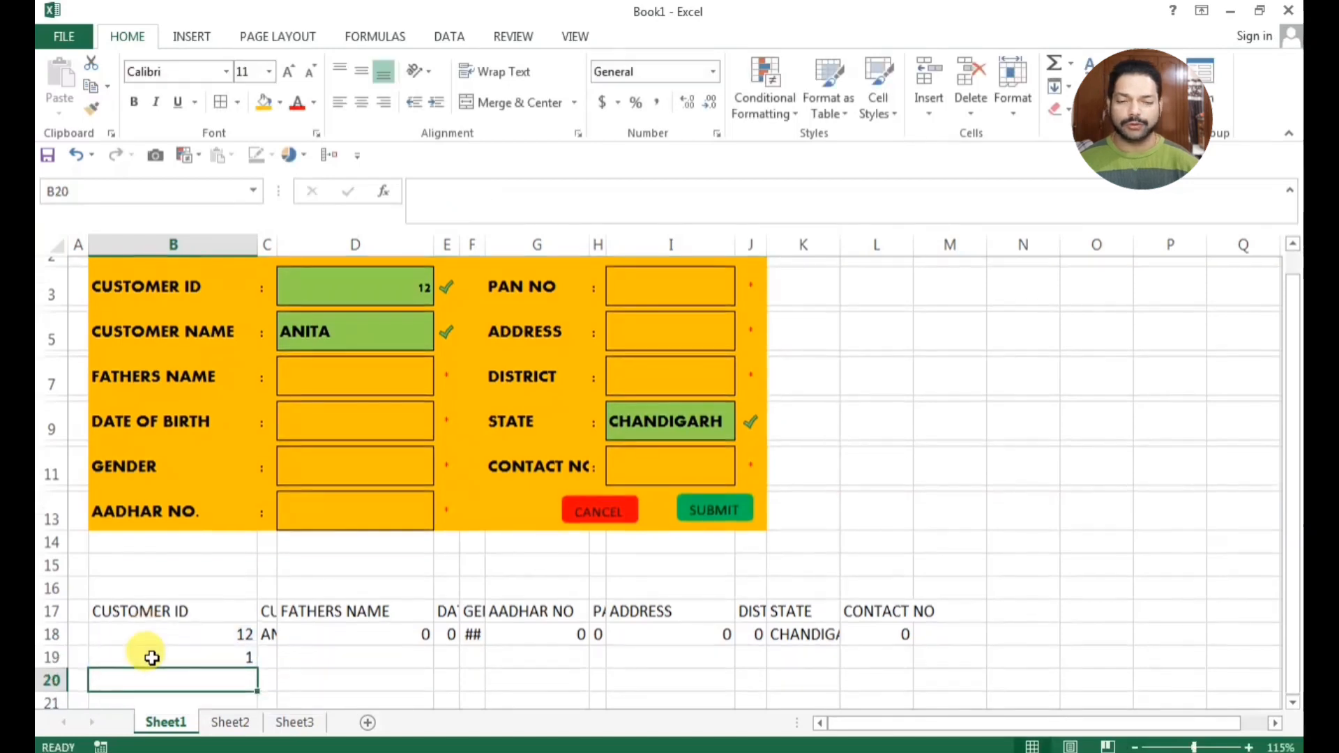
# Fill the IF formula from B19 across row 19 through cell M19 and check the copied formulas
pyautogui.click(224, 656)
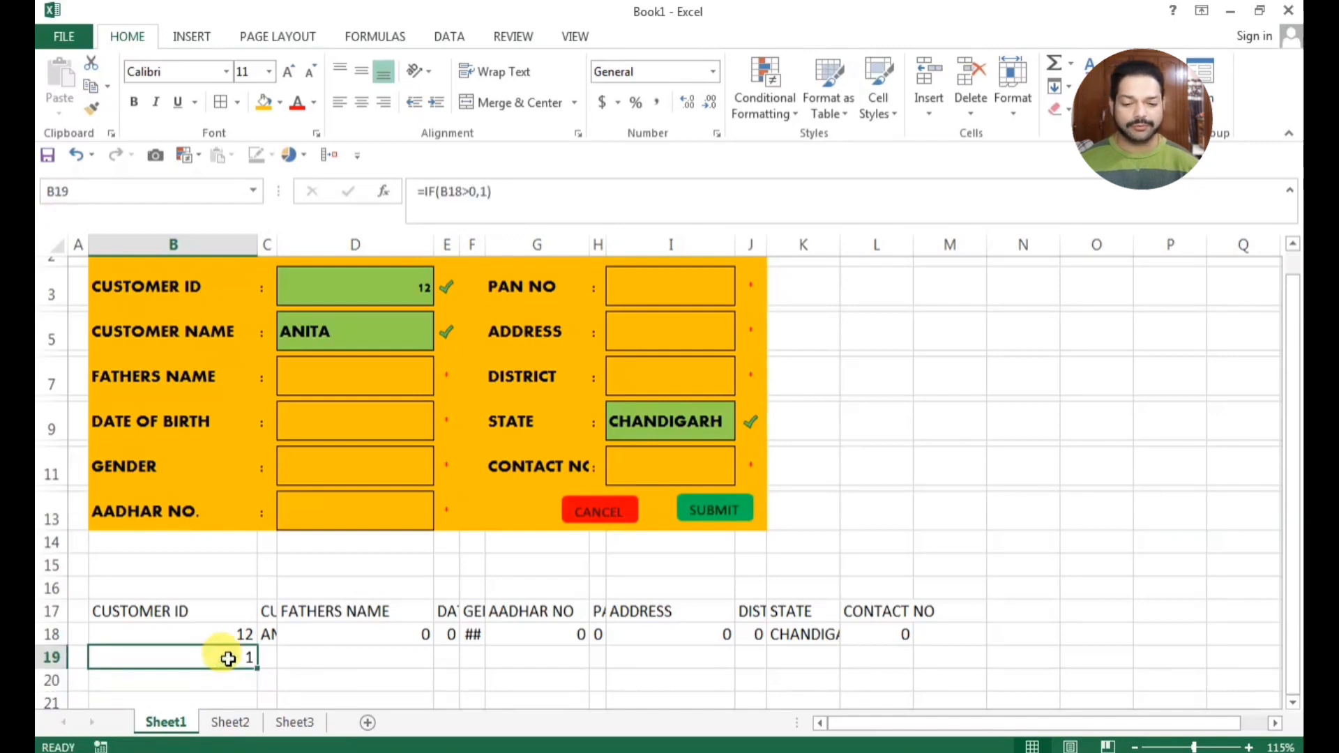
pyautogui.moveTo(257, 669); pyautogui.dragTo(955, 661)
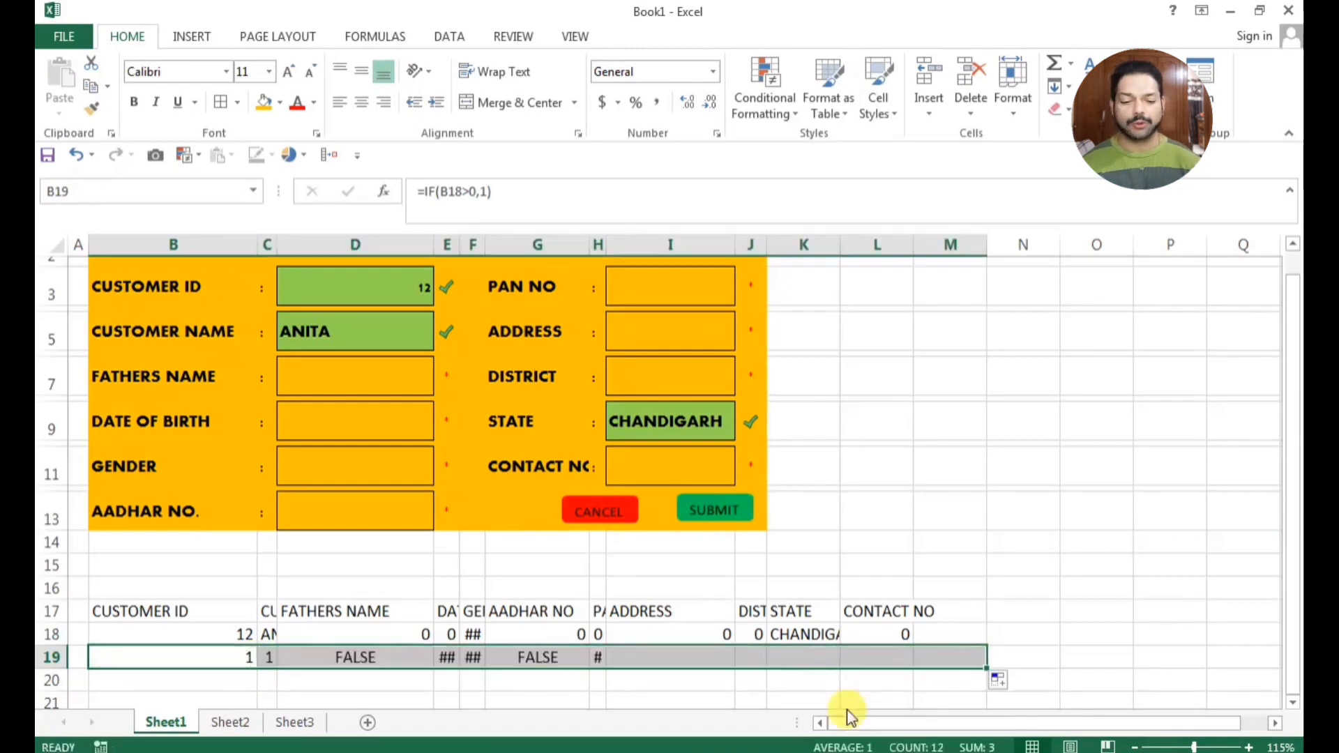
pyautogui.click(809, 686)
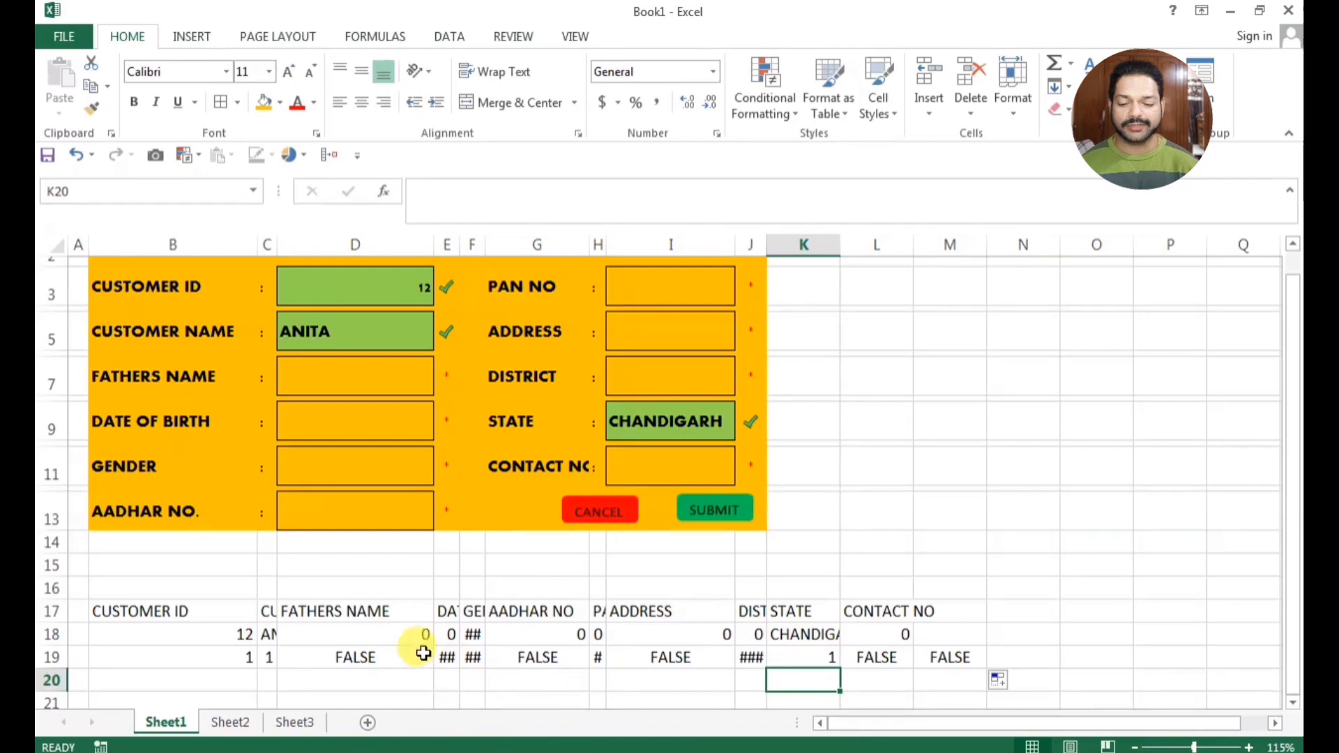
pyautogui.click(386, 657)
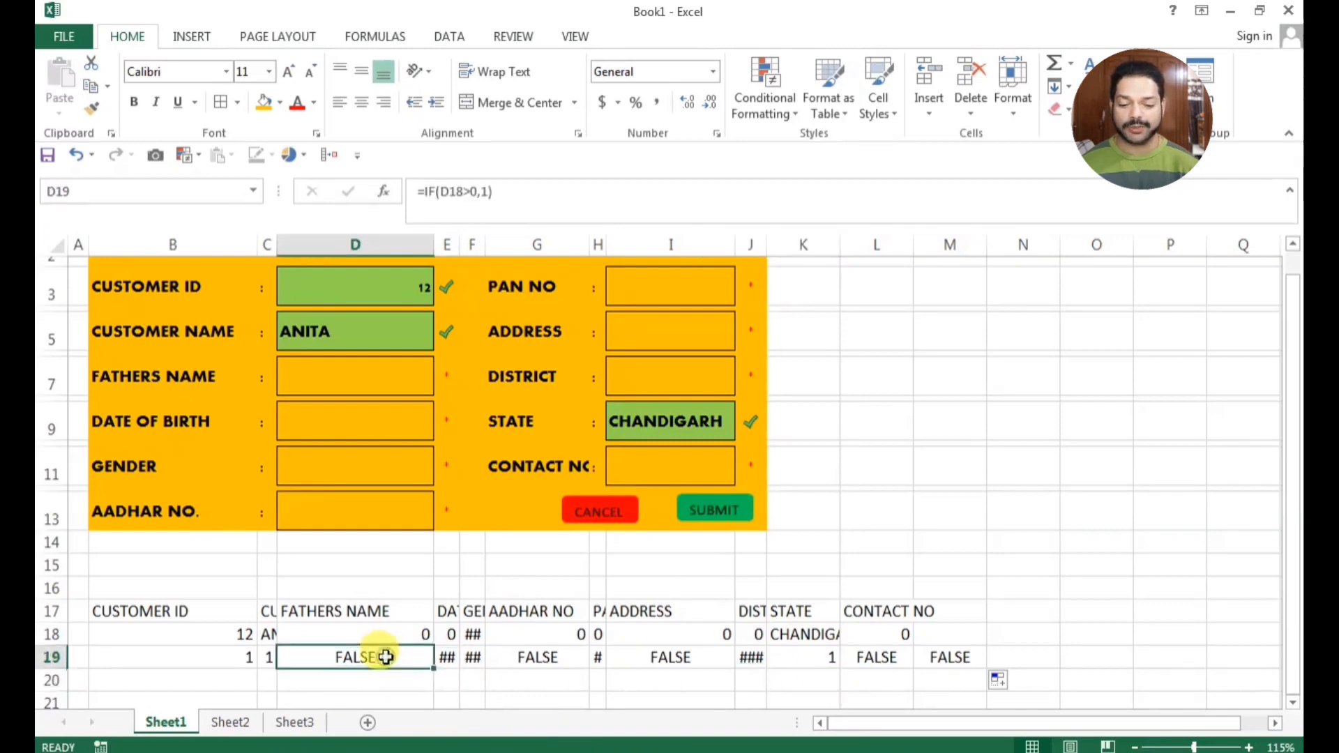
pyautogui.click(239, 657)
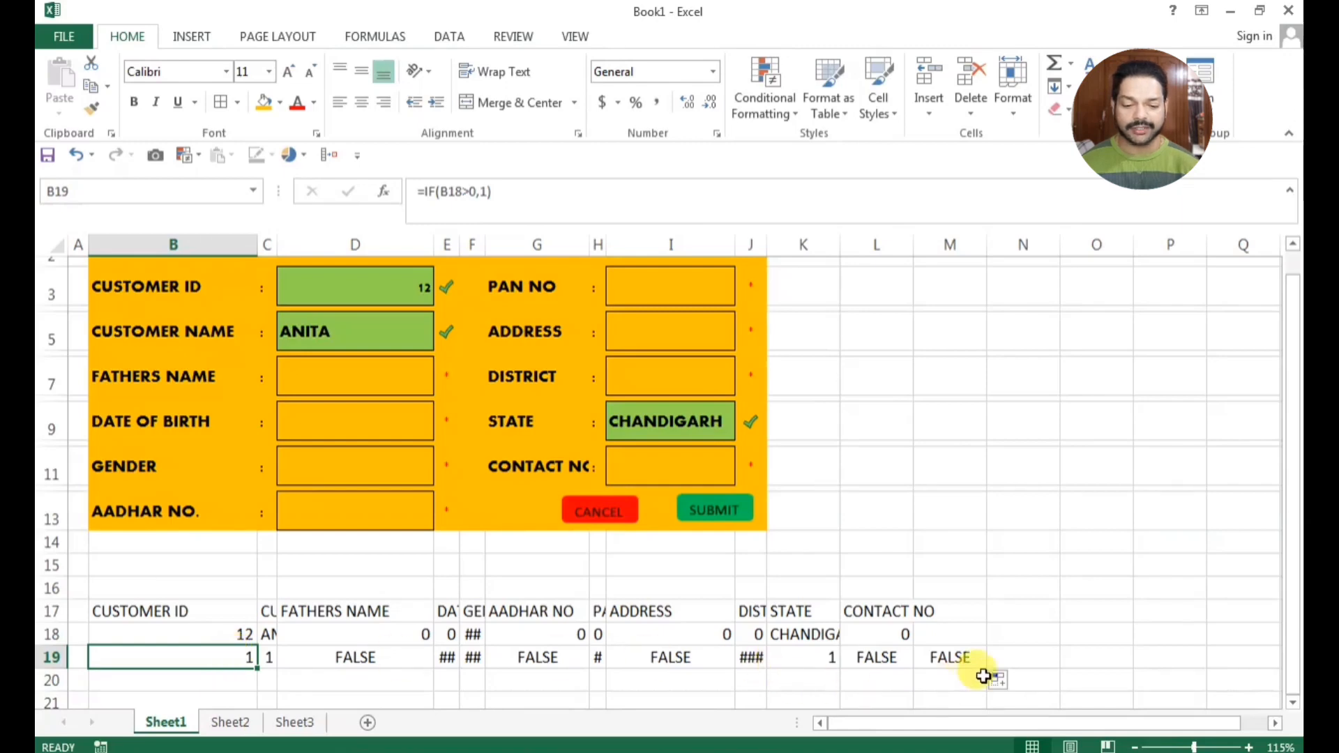
# Total the row 19 check values in cell N19 with a SUM formula over B19:M19
pyautogui.click(1017, 656)
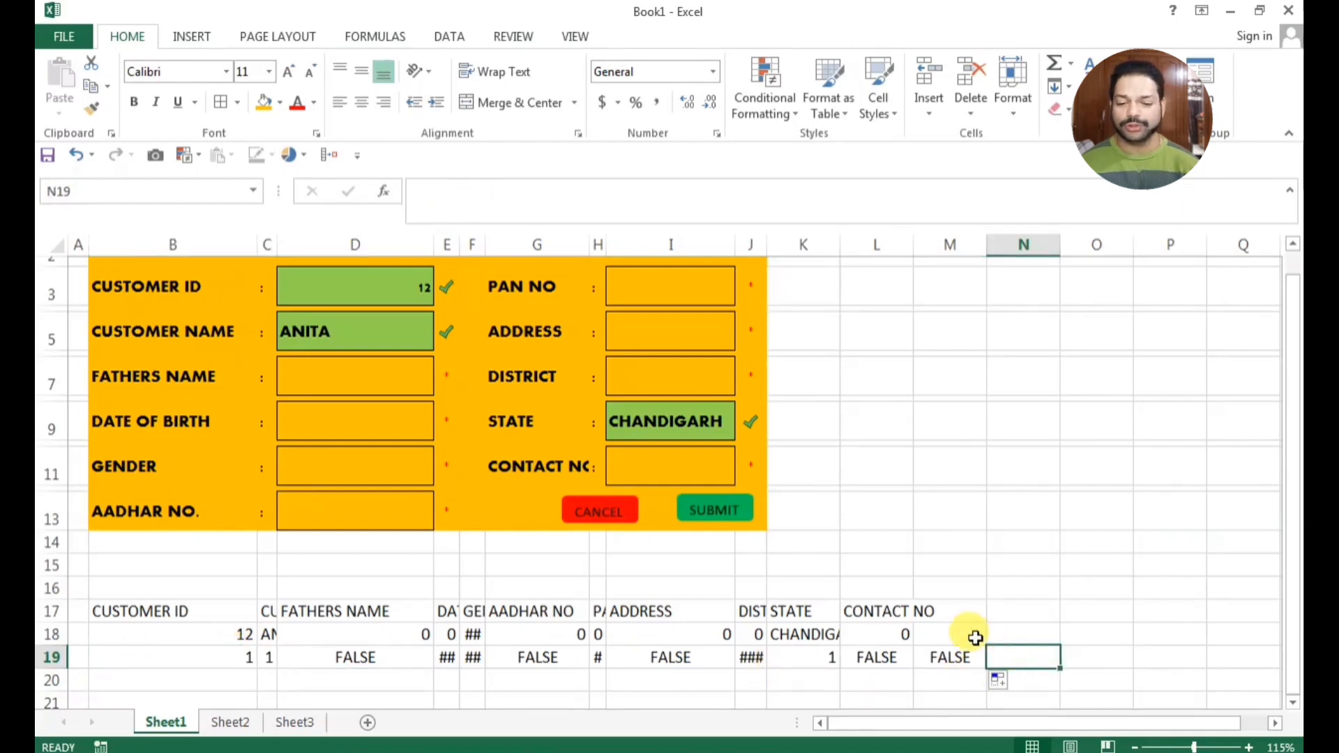
pyautogui.write('=SUM(')
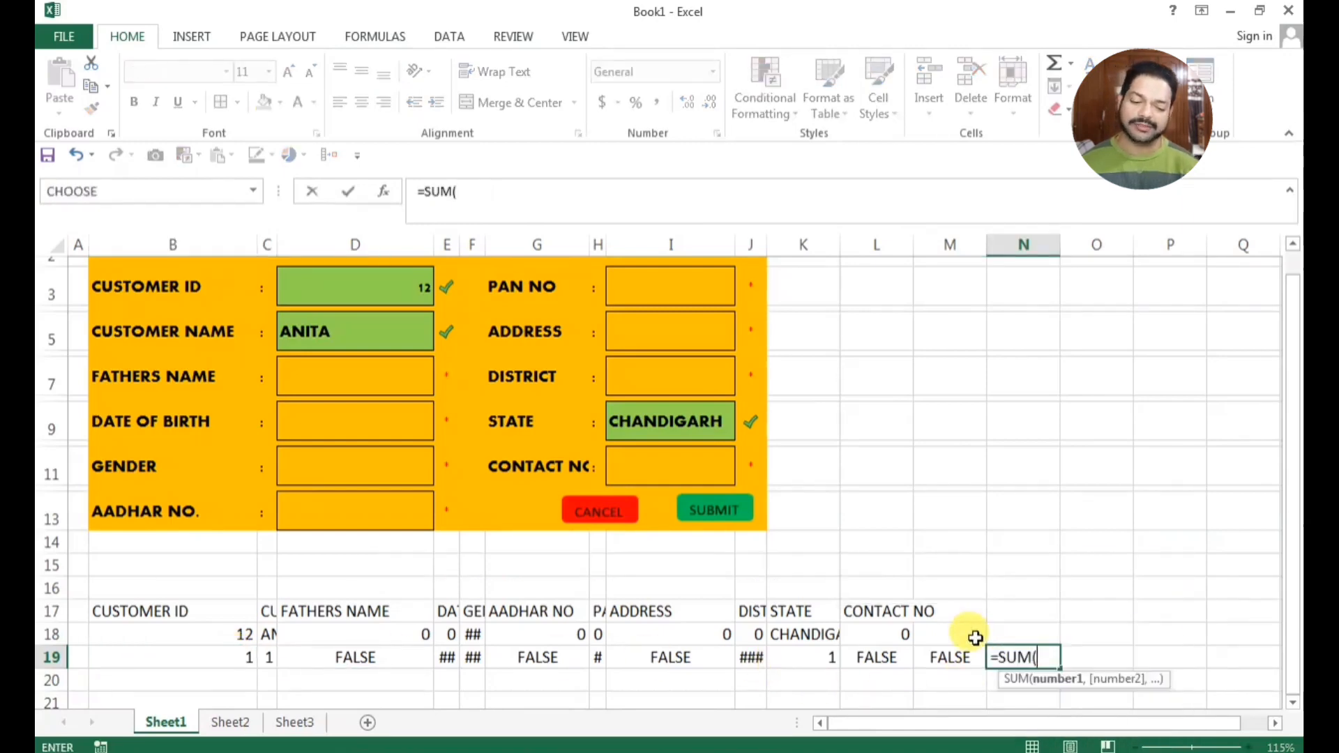
pyautogui.moveTo(942, 656); pyautogui.dragTo(167, 652)
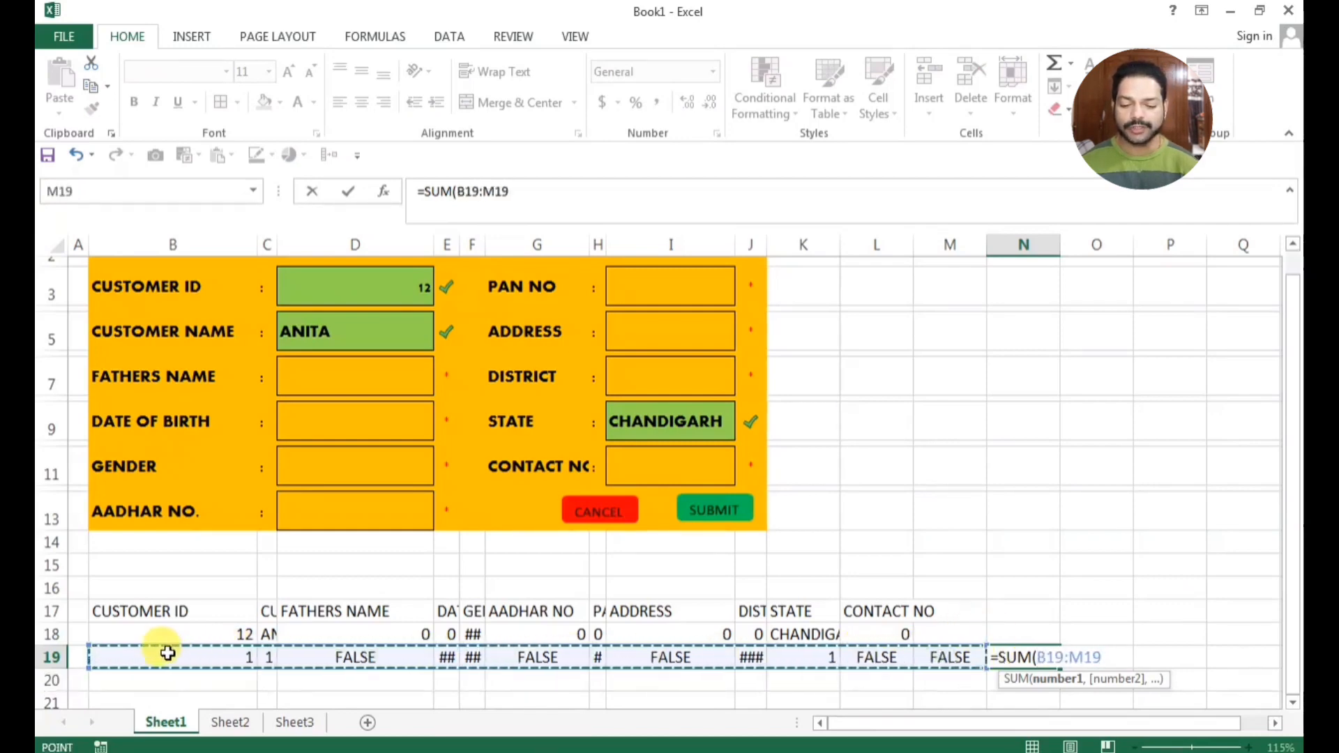
pyautogui.press('Return')
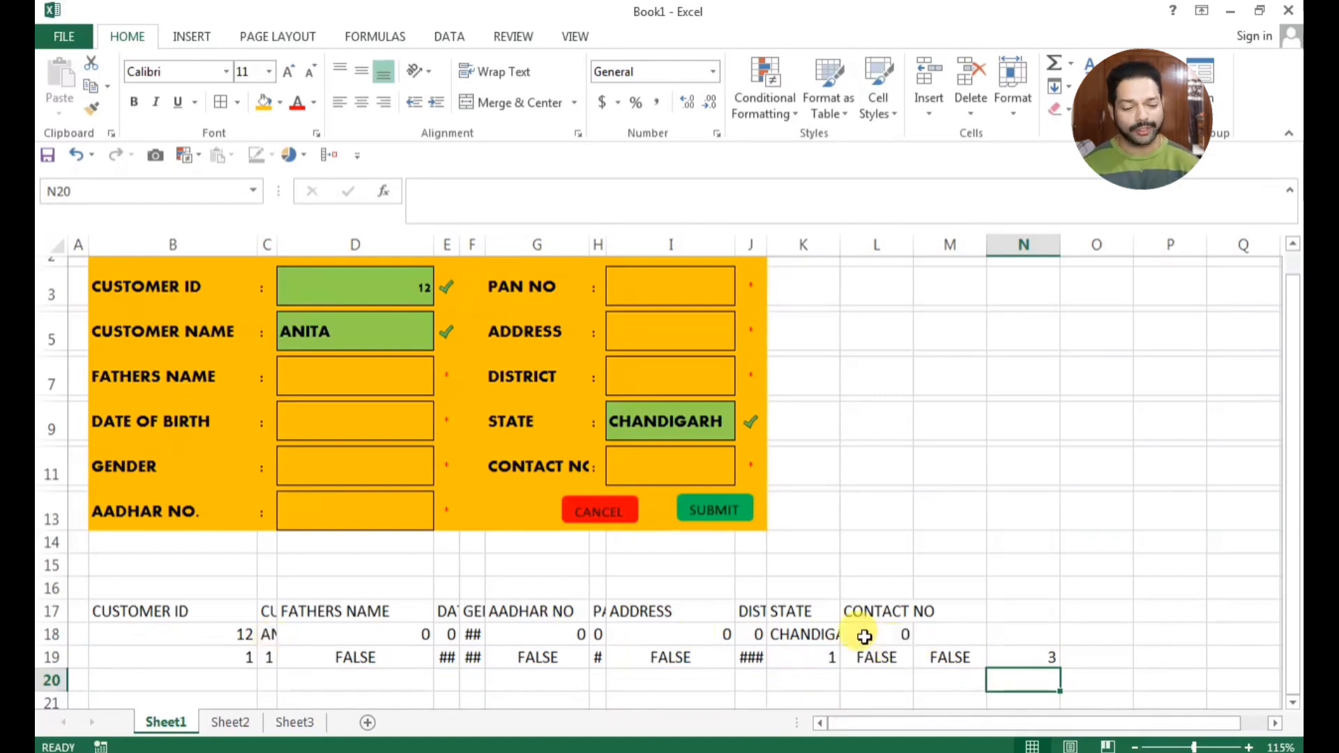
# Fill in the father's name in the form's FATHERS NAME field to test the row 19 total
pyautogui.click(329, 374)
pyautogui.write('RAJ SINGH')
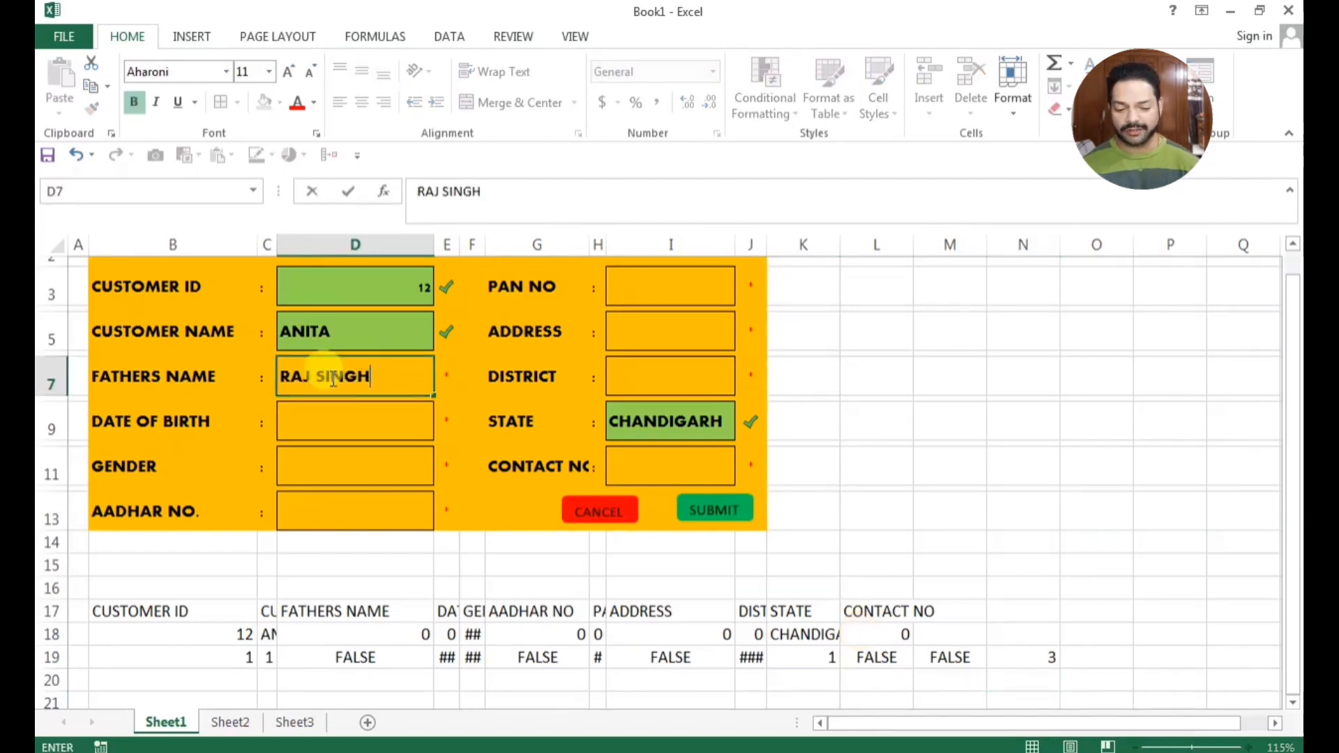
pyautogui.press('Return')
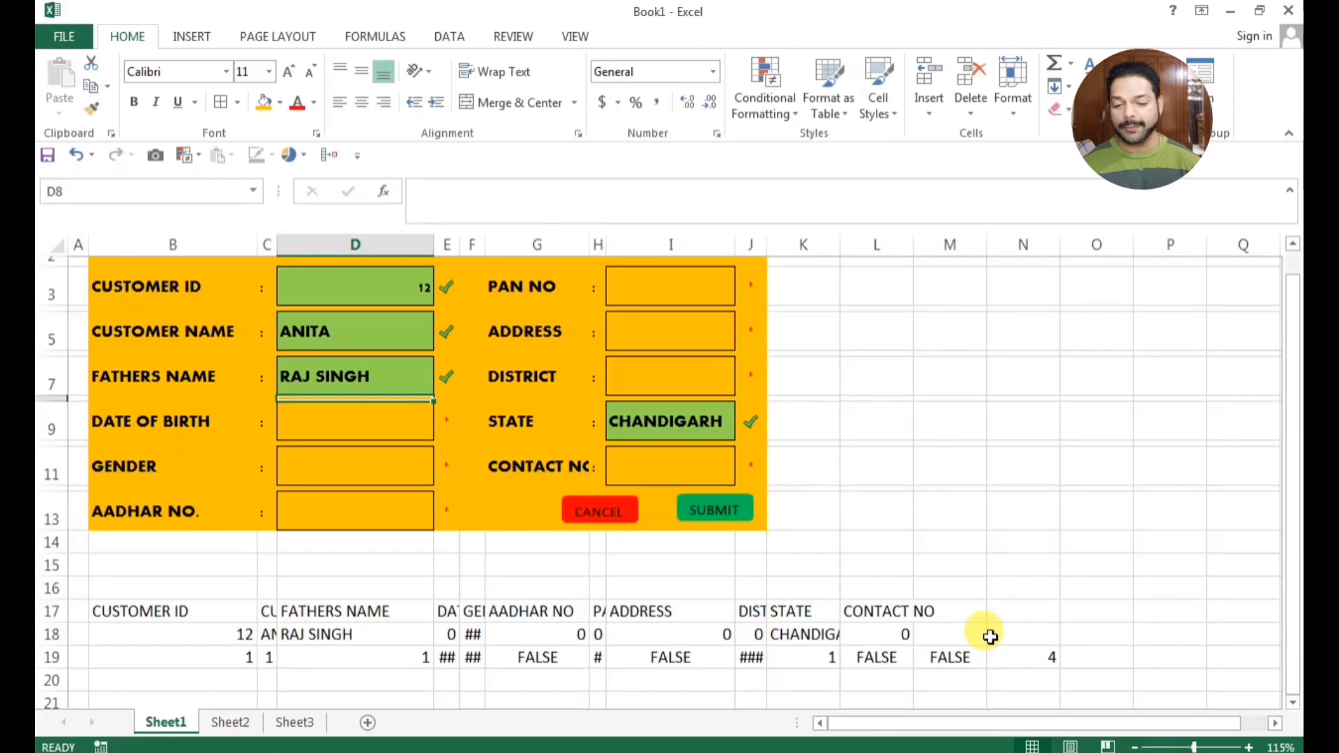
# Open the Visual Basic for Applications editor for a brief look and return to the form worksheet
pyautogui.hotkey('alt', 'F11')
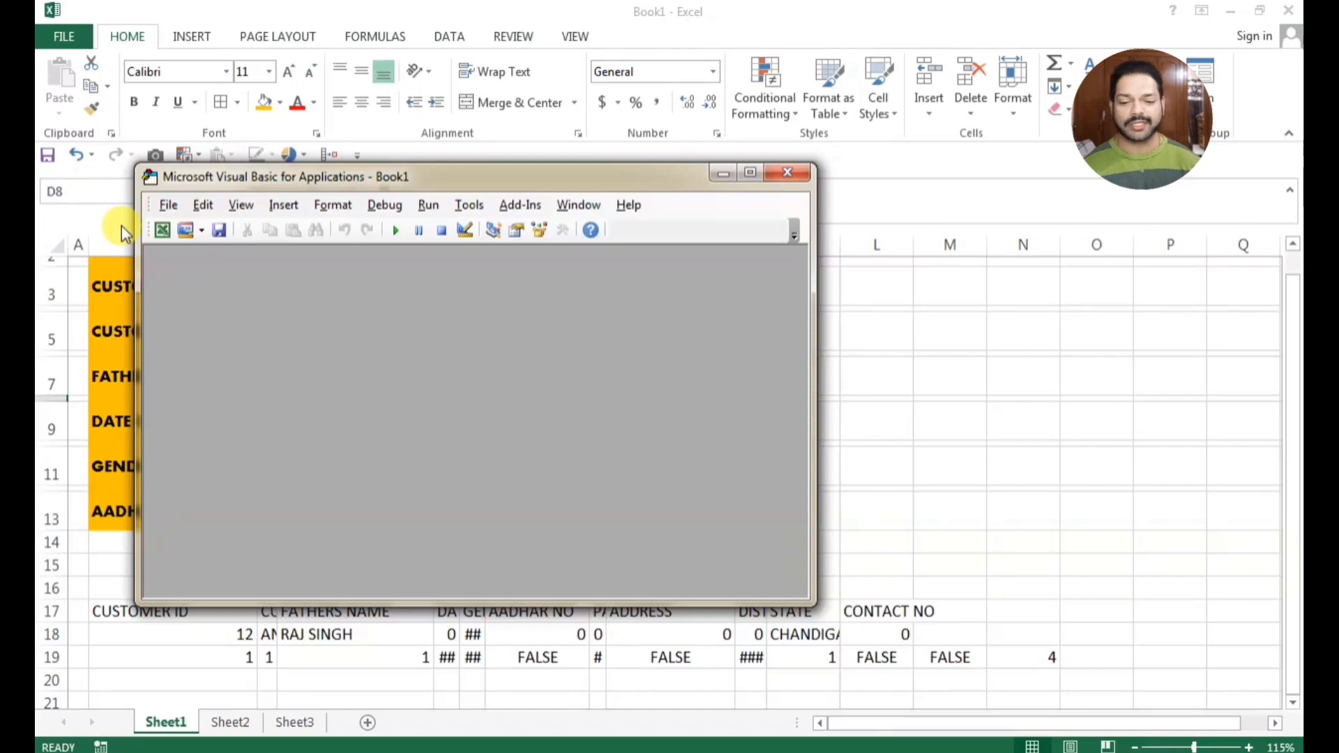
pyautogui.click(794, 235)
pyautogui.click(727, 298)
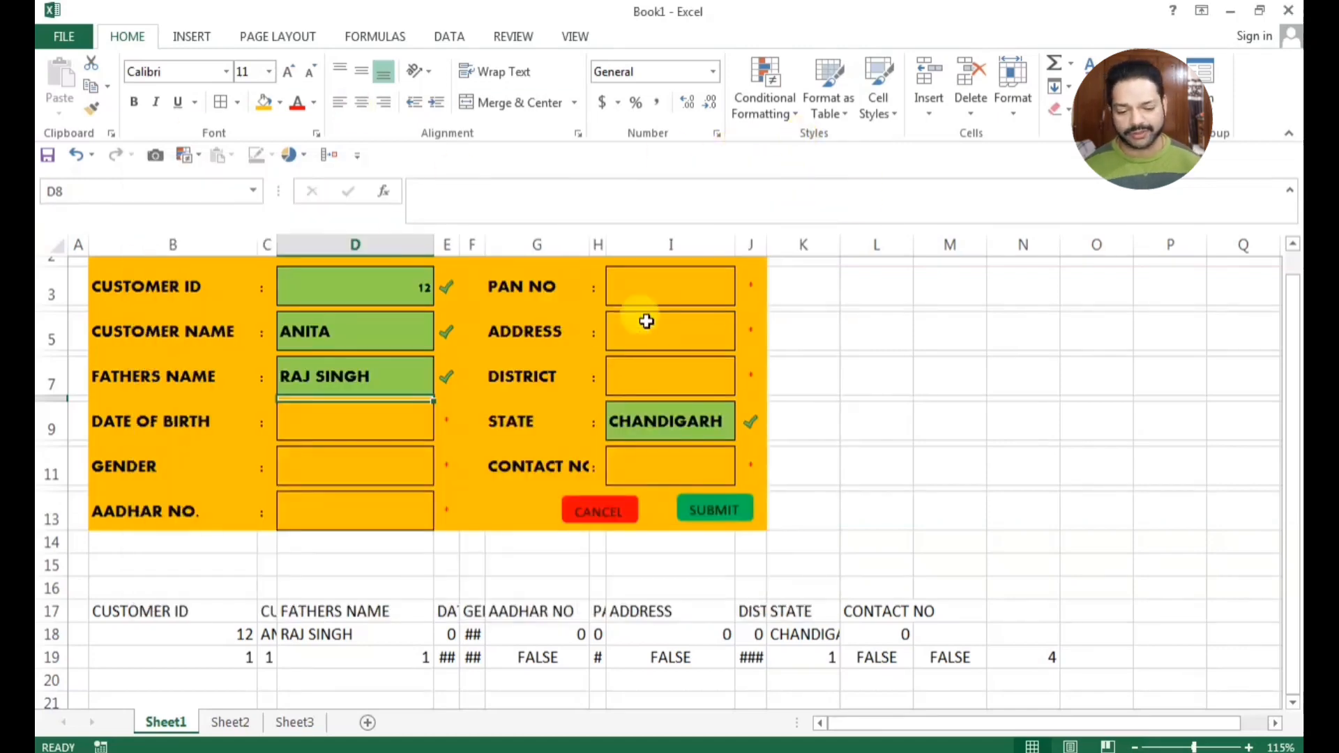
pyautogui.scroll(1, 661, 328)
pyautogui.click(649, 352)
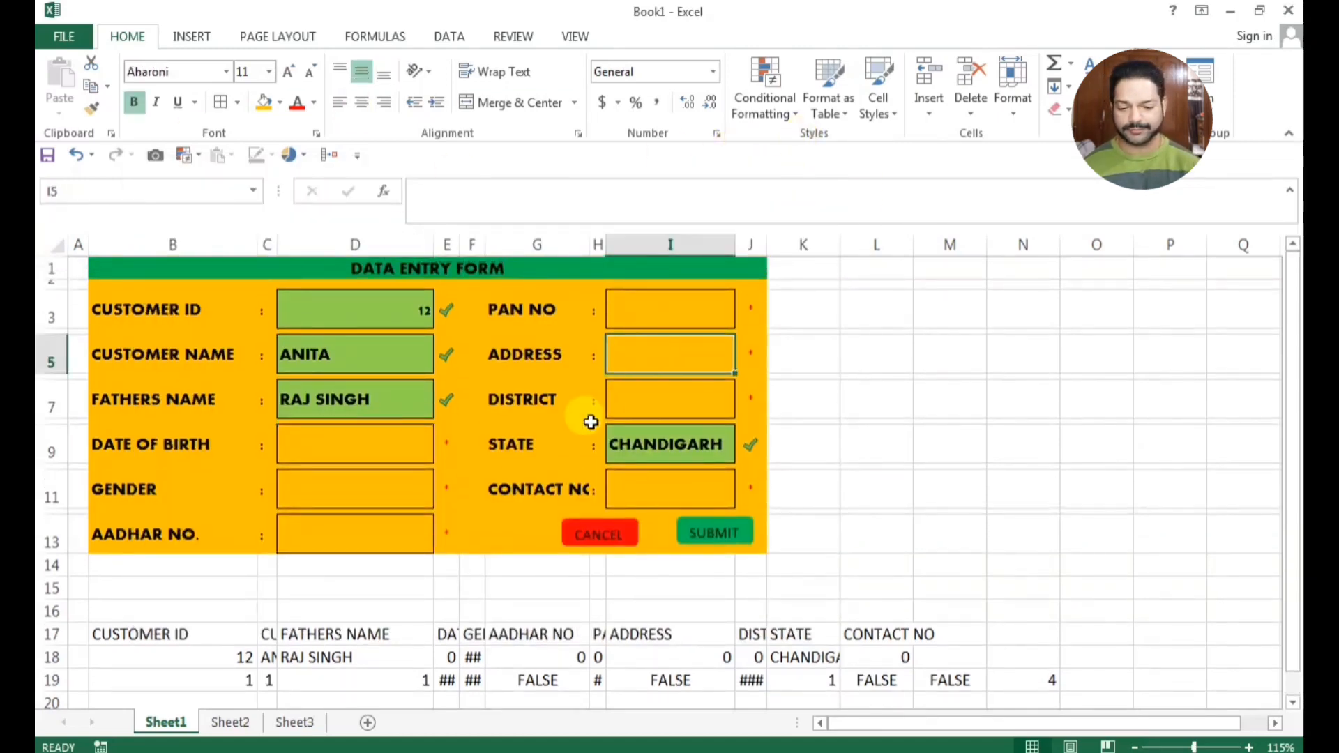
pyautogui.click(447, 631)
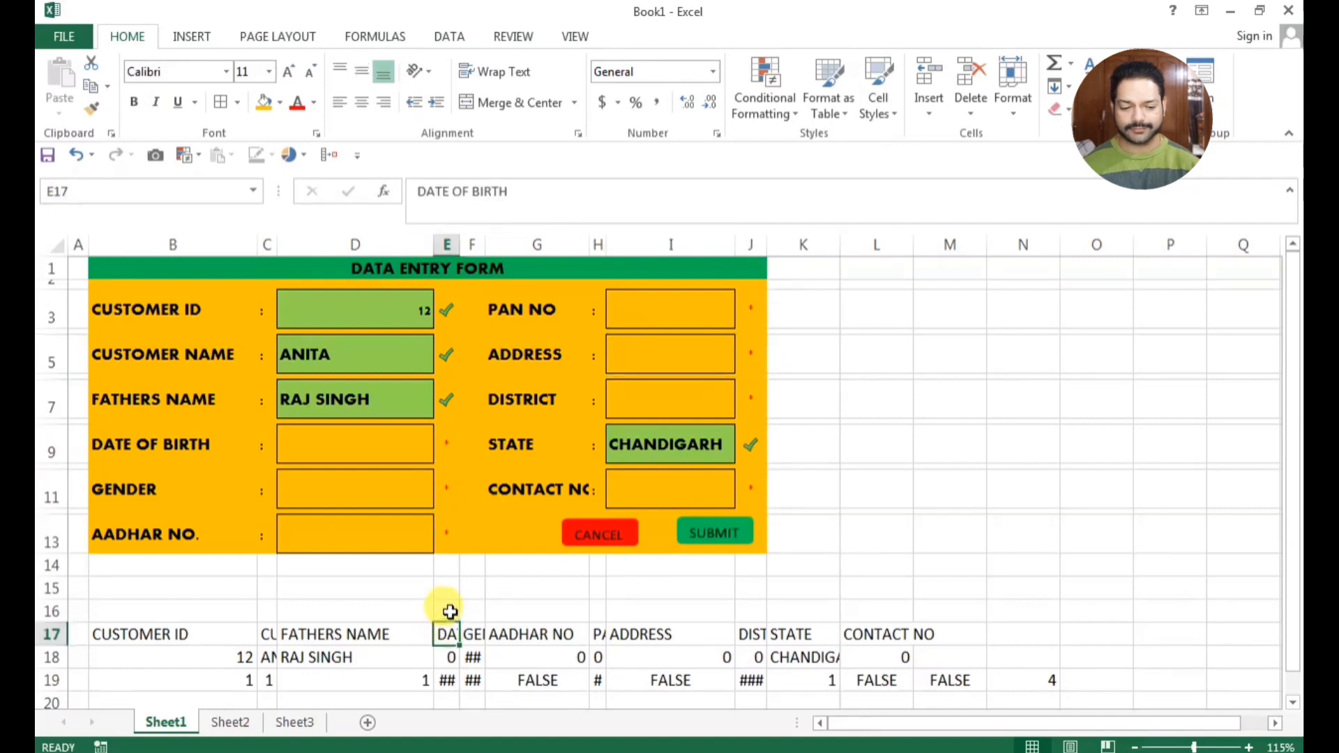
pyautogui.click(328, 588)
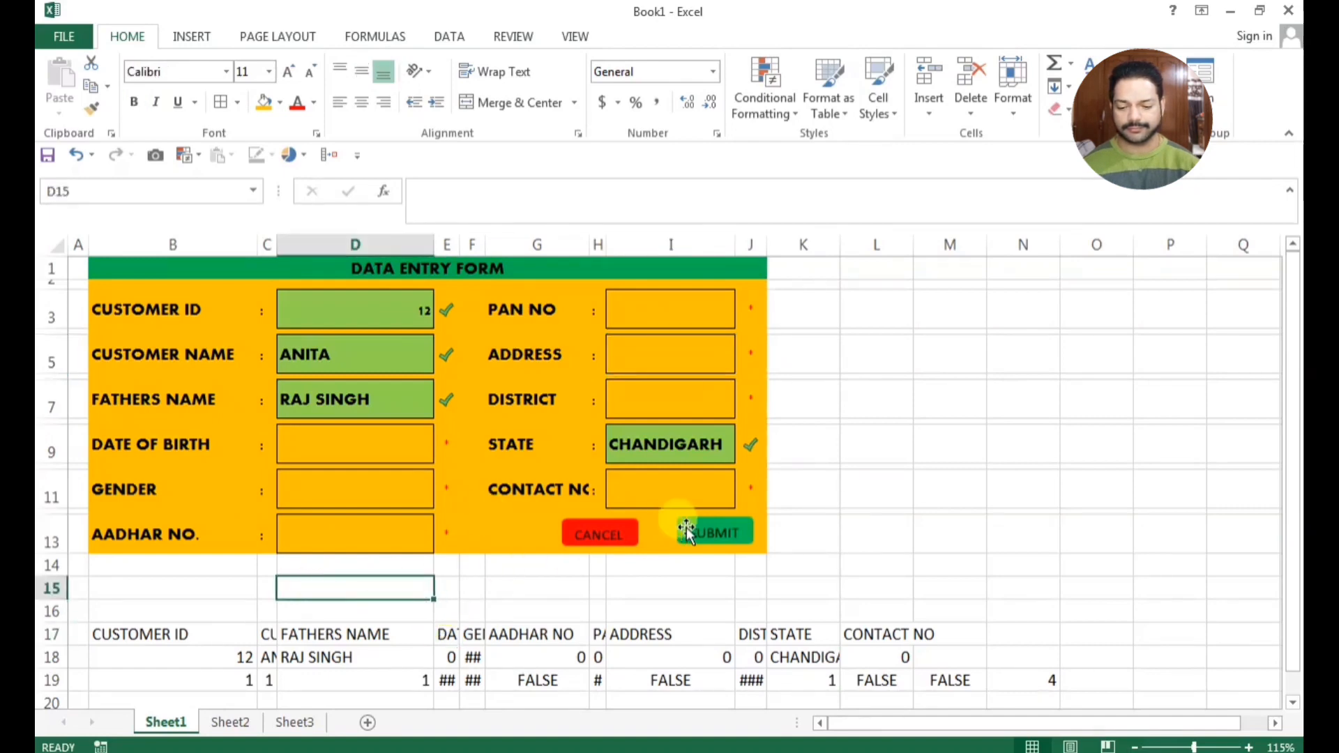